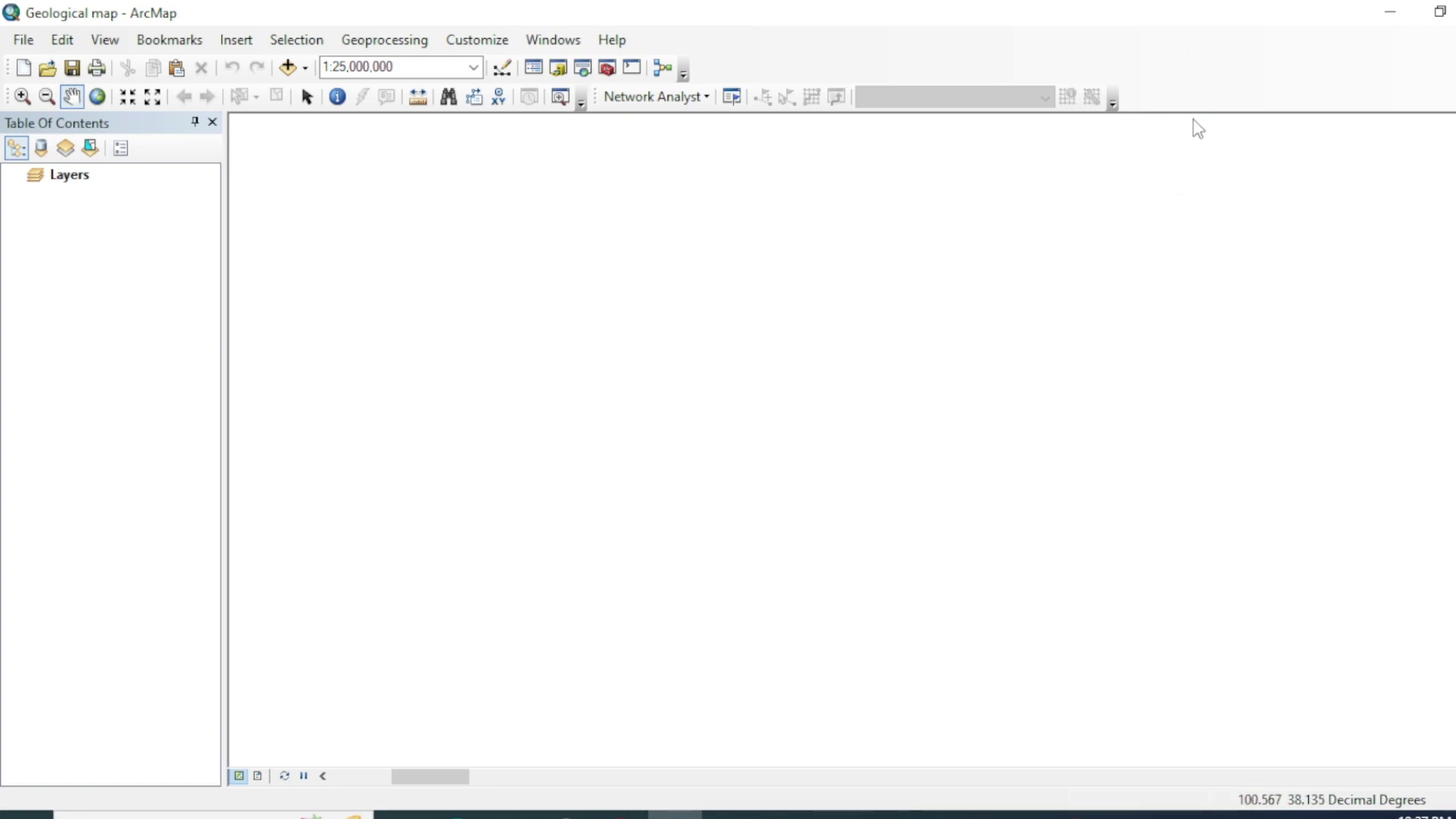
- Hide ArcMap's Network Analyst toolbar and switch to the Chrome browser
{"action": "right_click", "coordinate": [1198, 97]}
{"action": "left_click", "coordinate": [1248, 624]}
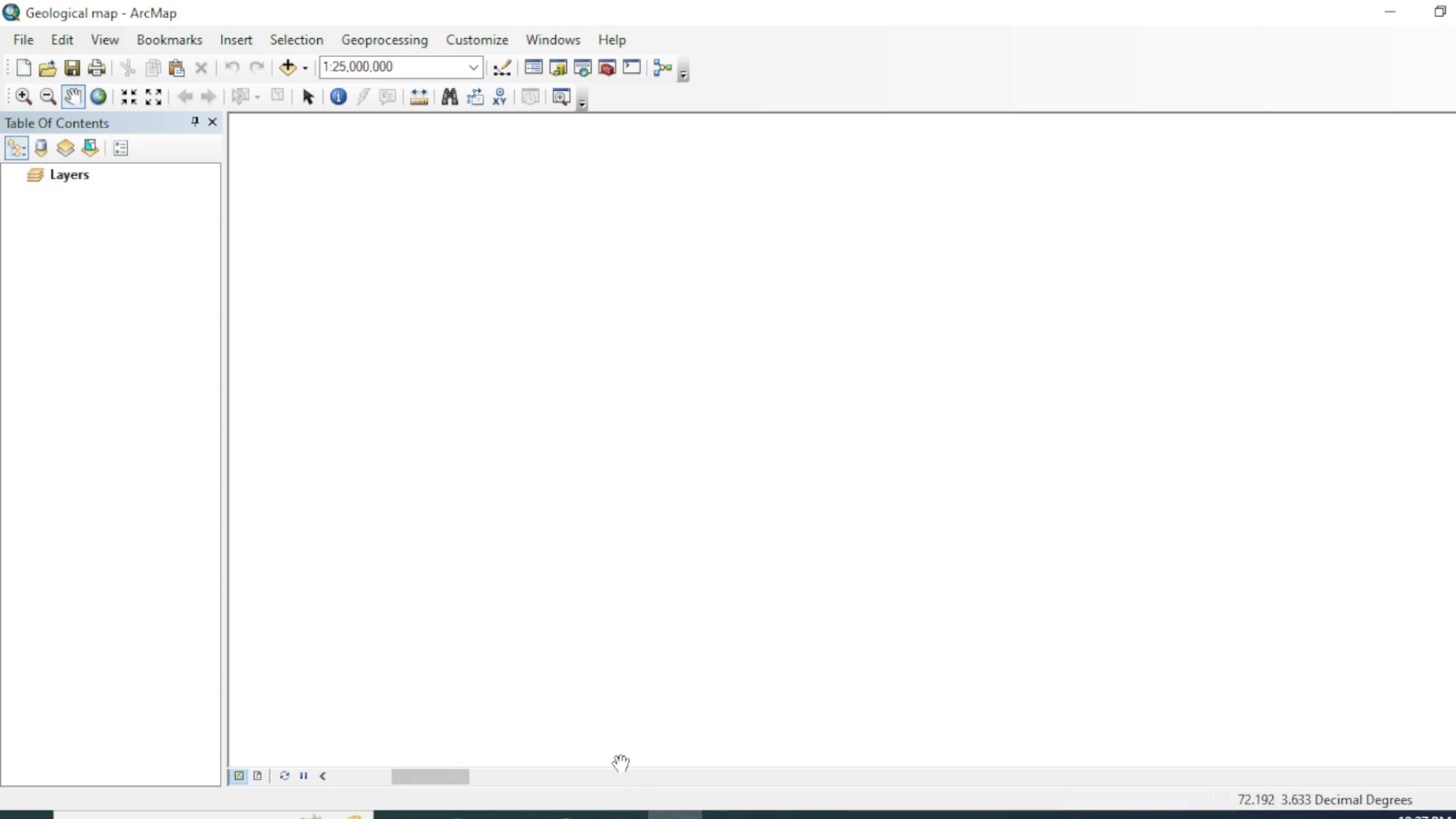
{"action": "left_click", "coordinate": [621, 813]}
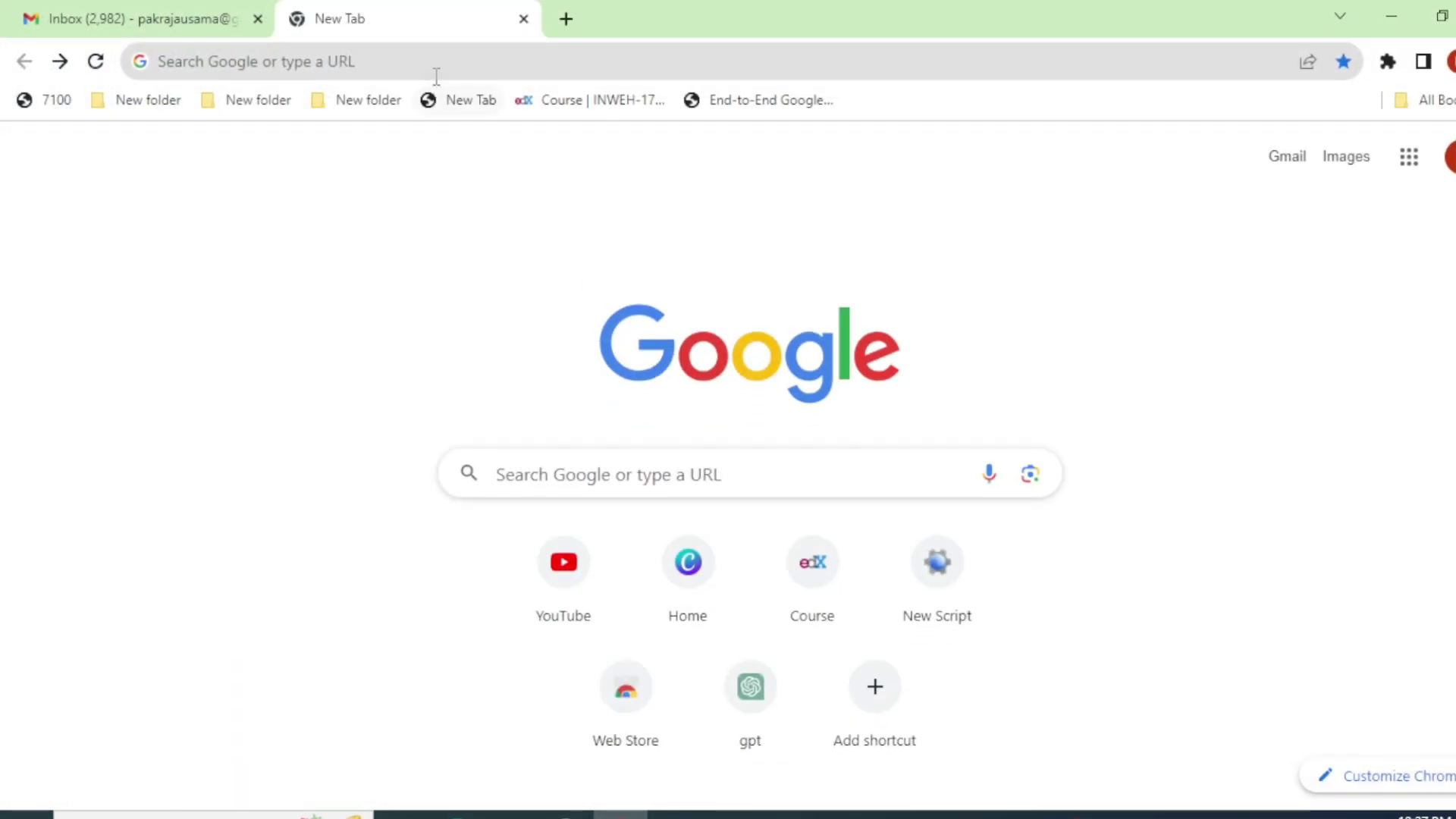
- Go to the USGS World Geologic Maps page and scroll down to the South Asia section
{"action": "left_click", "coordinate": [441, 63]}
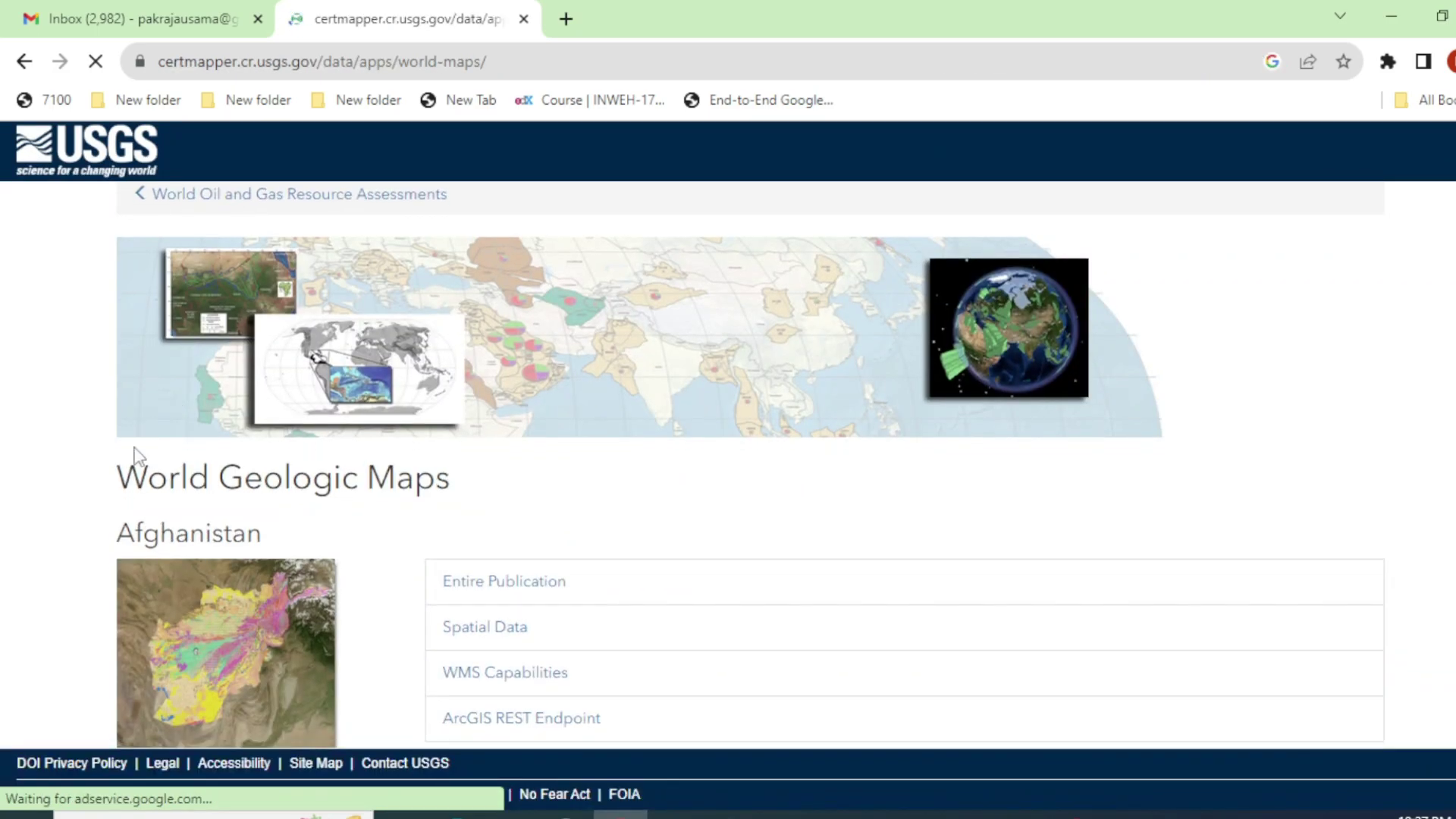
{"action": "scroll", "coordinate": [151, 440], "scroll_direction": "down", "scroll_amount": 15}
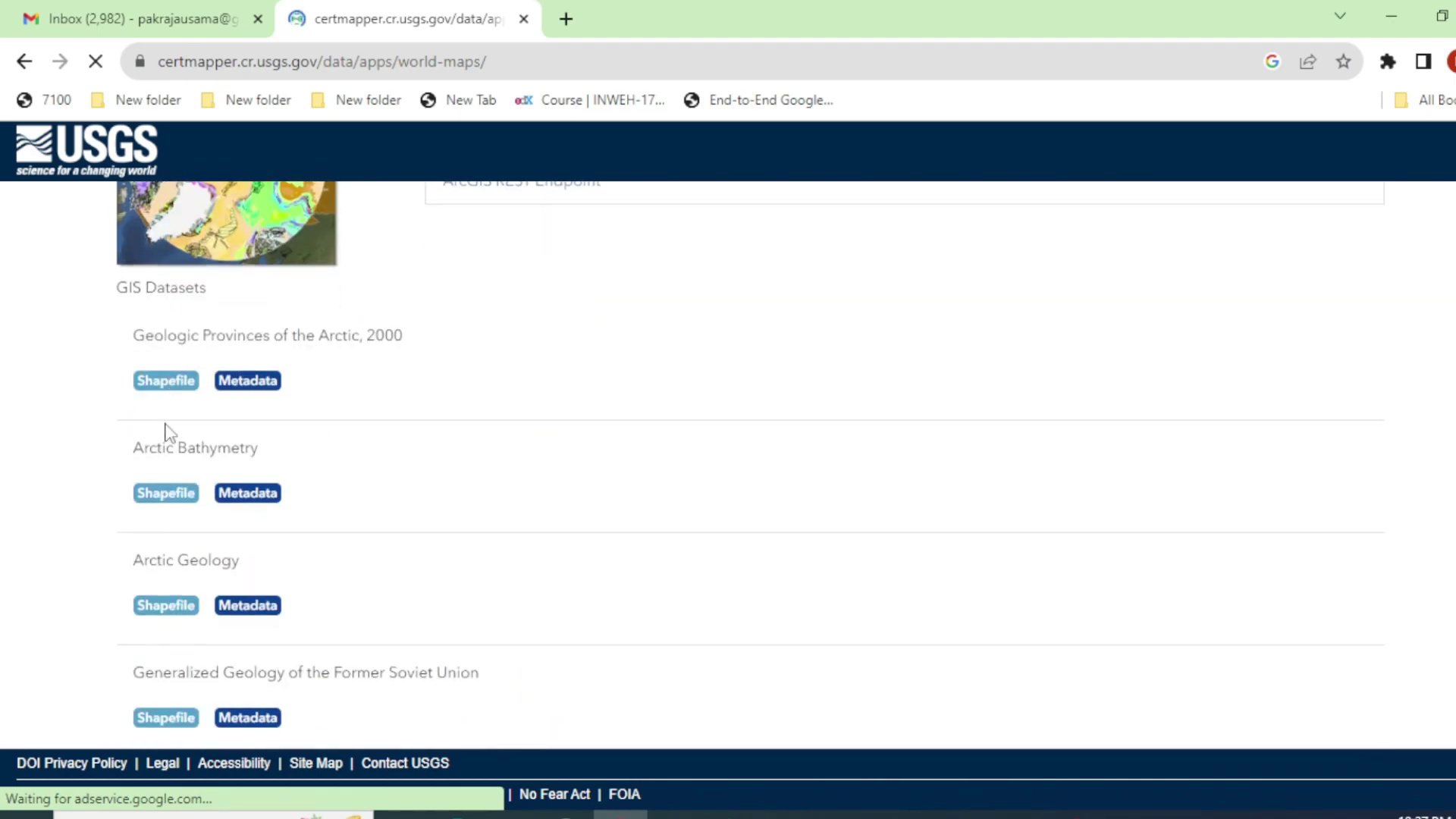
{"action": "scroll", "coordinate": [166, 426], "scroll_direction": "down", "scroll_amount": 20}
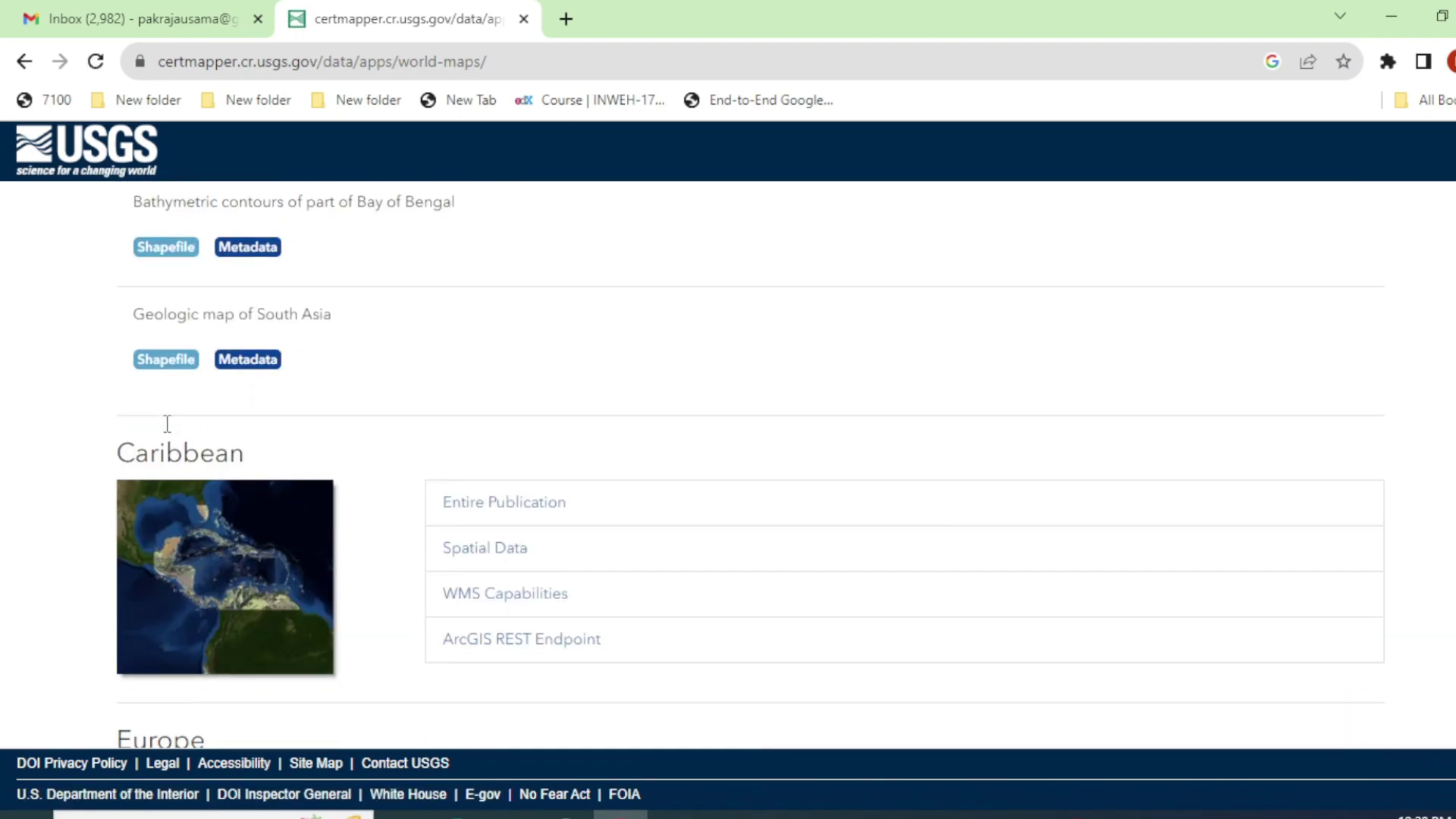
{"action": "scroll", "coordinate": [165, 440], "scroll_direction": "down", "scroll_amount": 20}
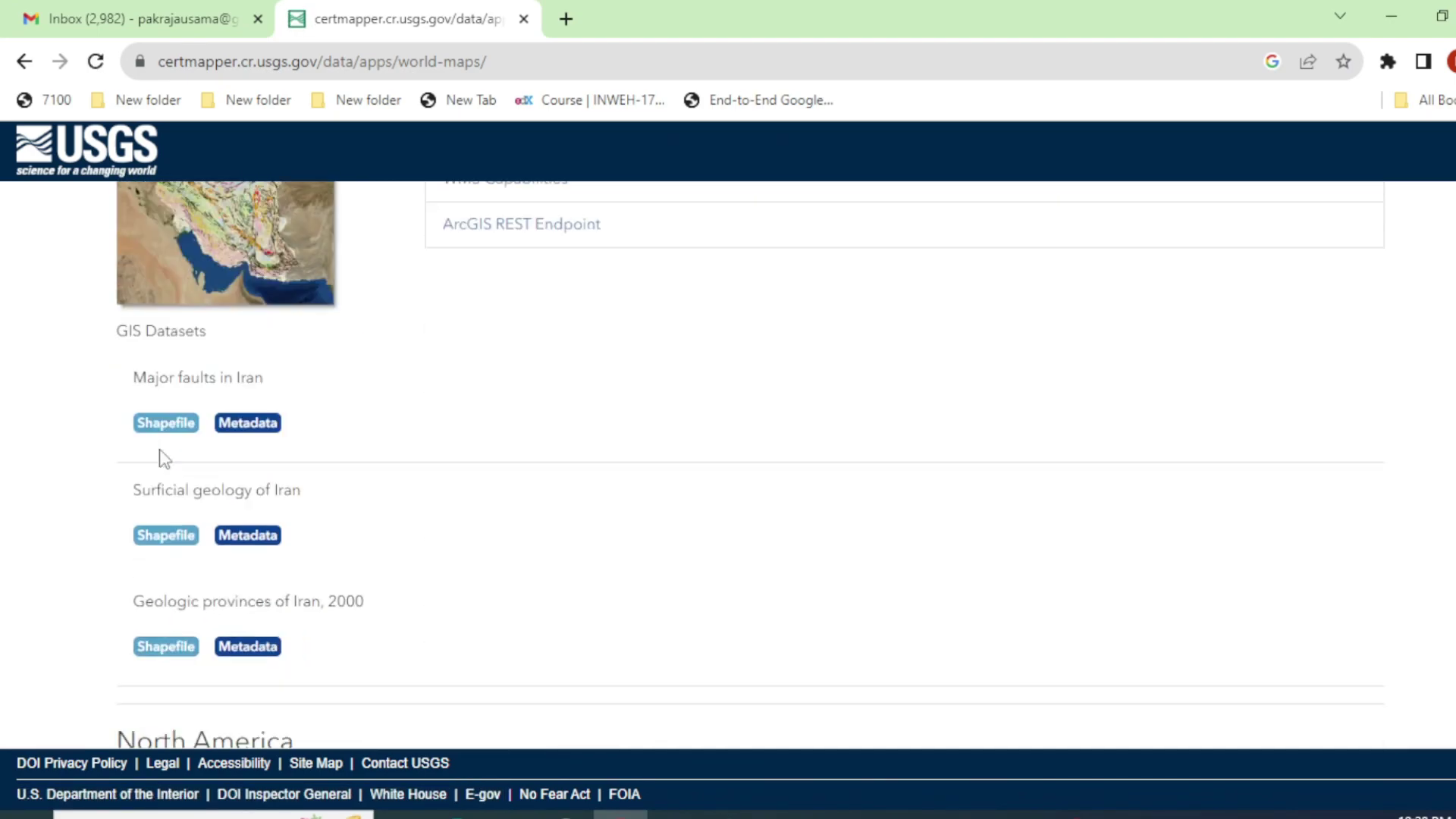
{"action": "scroll", "coordinate": [161, 458], "scroll_direction": "down", "scroll_amount": 15}
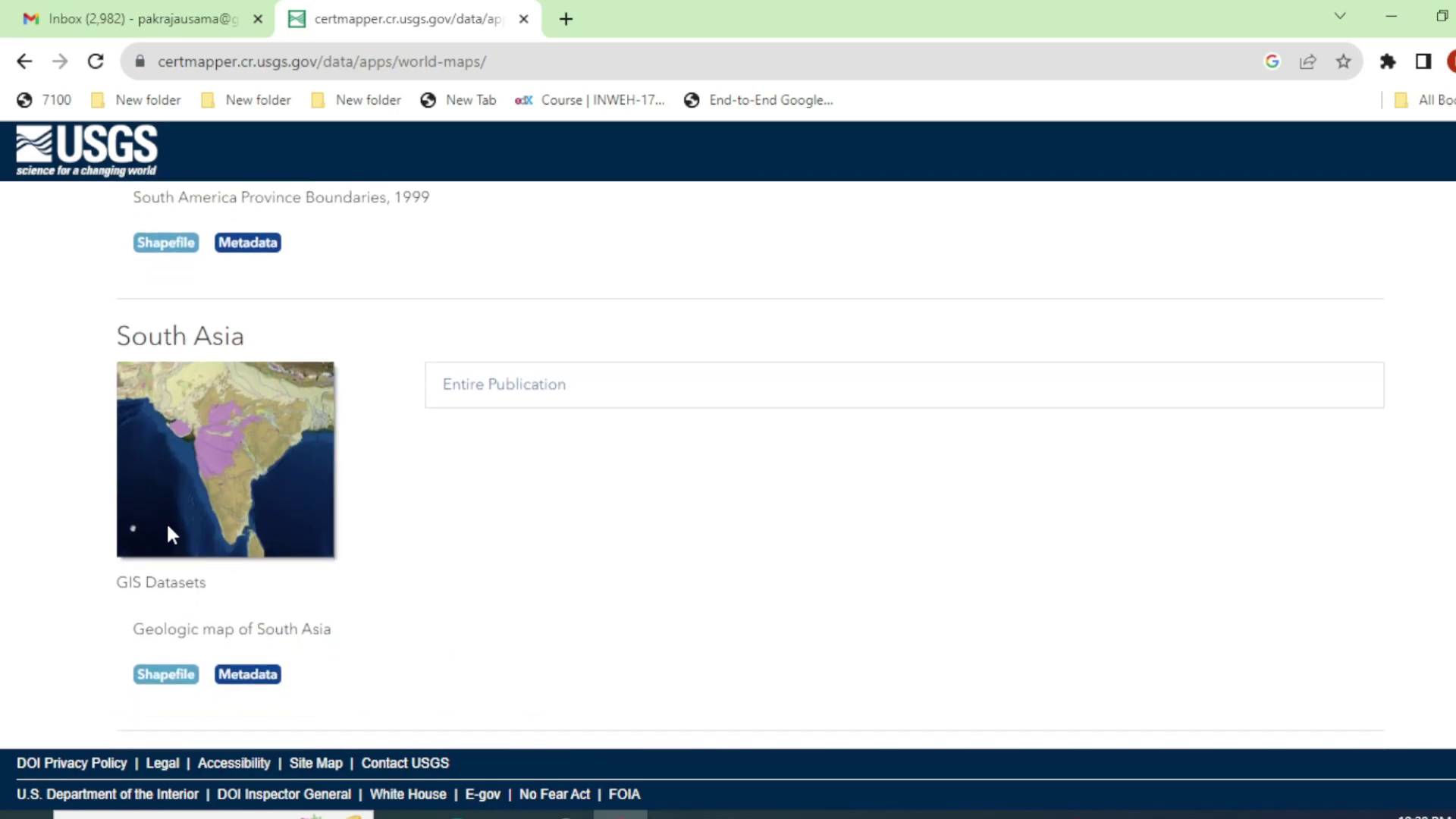
- Download geo8ag.zip, extract it into D:\geology shp, then minimize File Explorer
{"action": "left_click", "coordinate": [171, 673]}
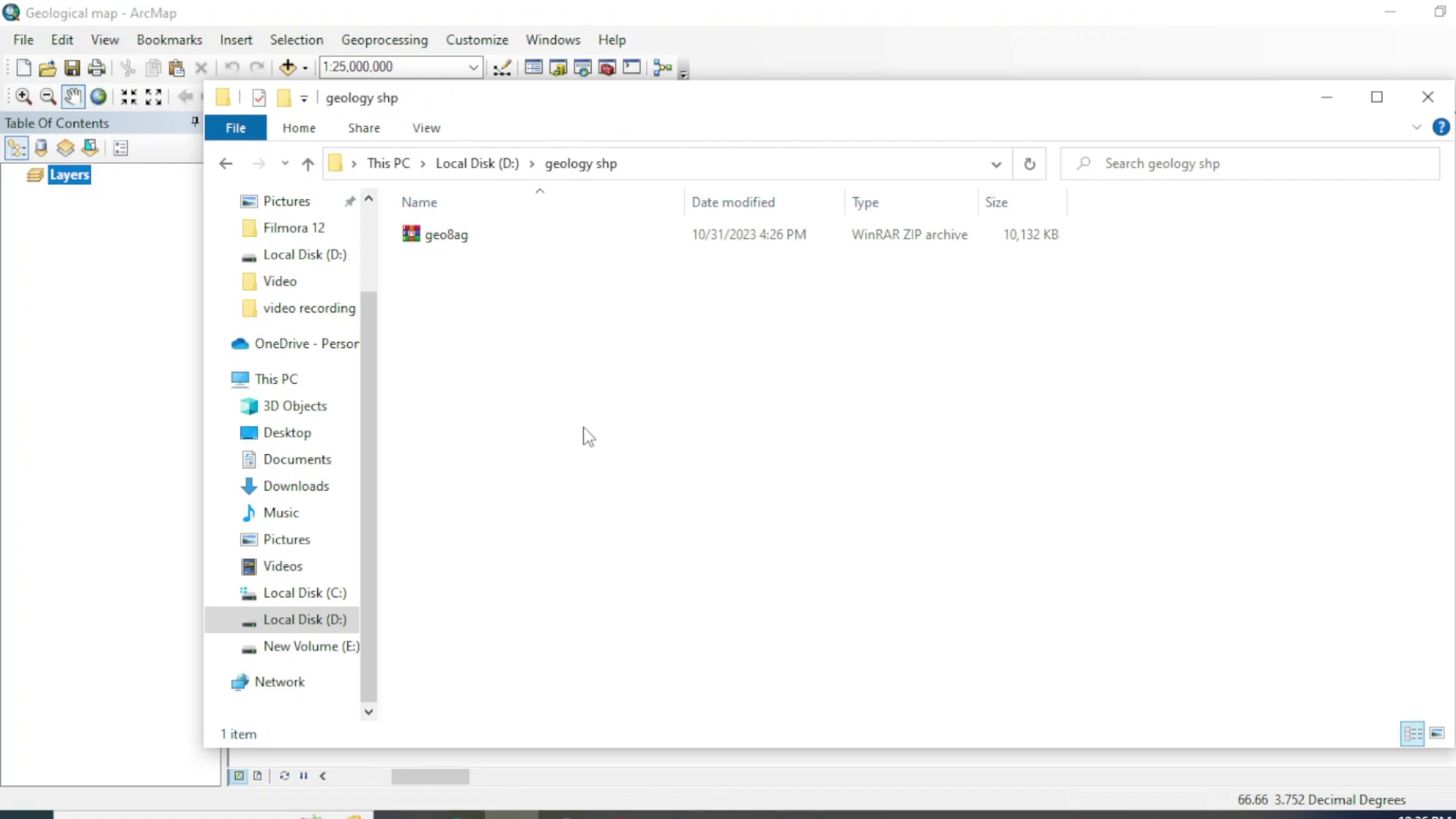
{"action": "right_click", "coordinate": [450, 237]}
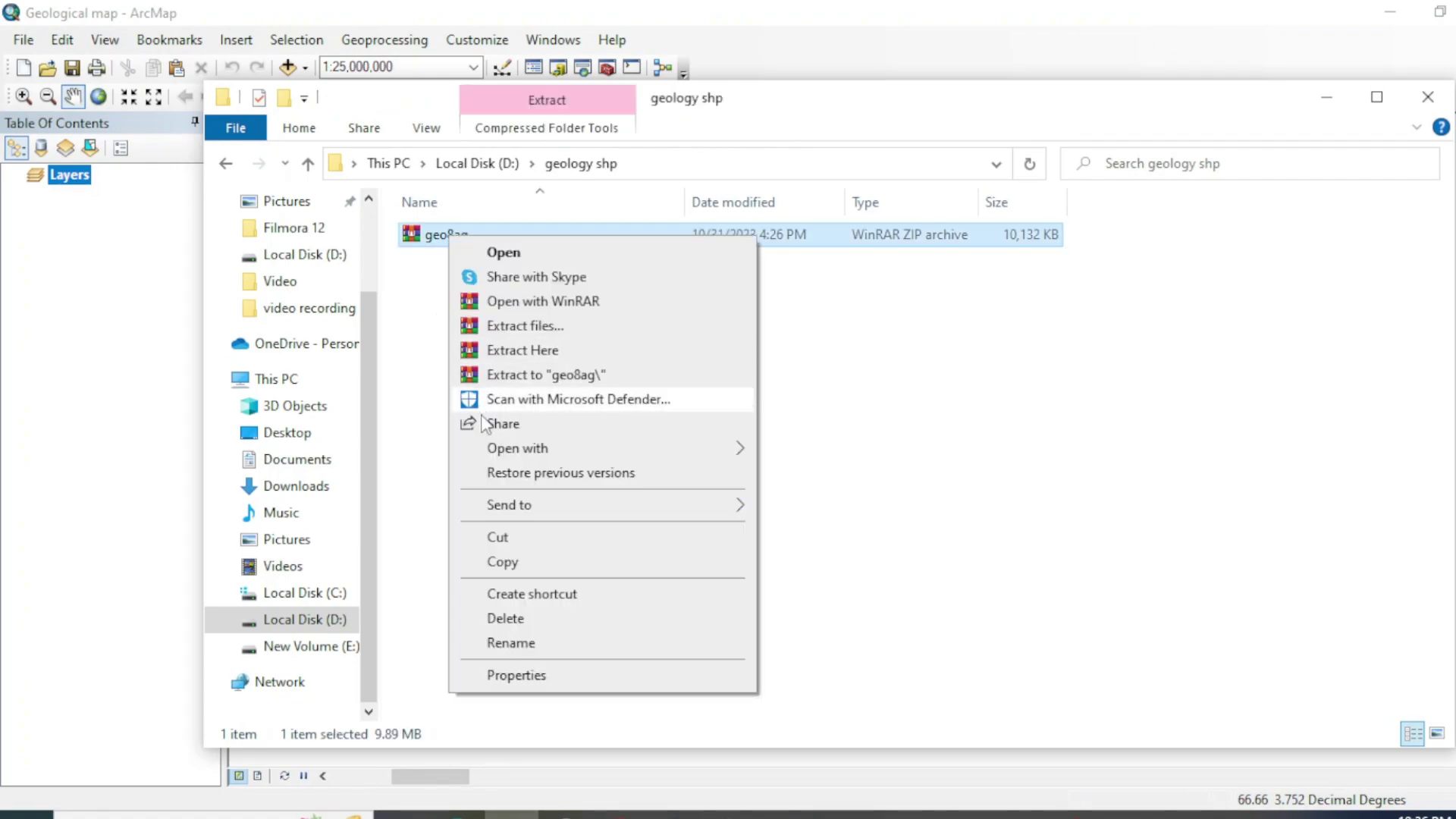
{"action": "left_click", "coordinate": [540, 351]}
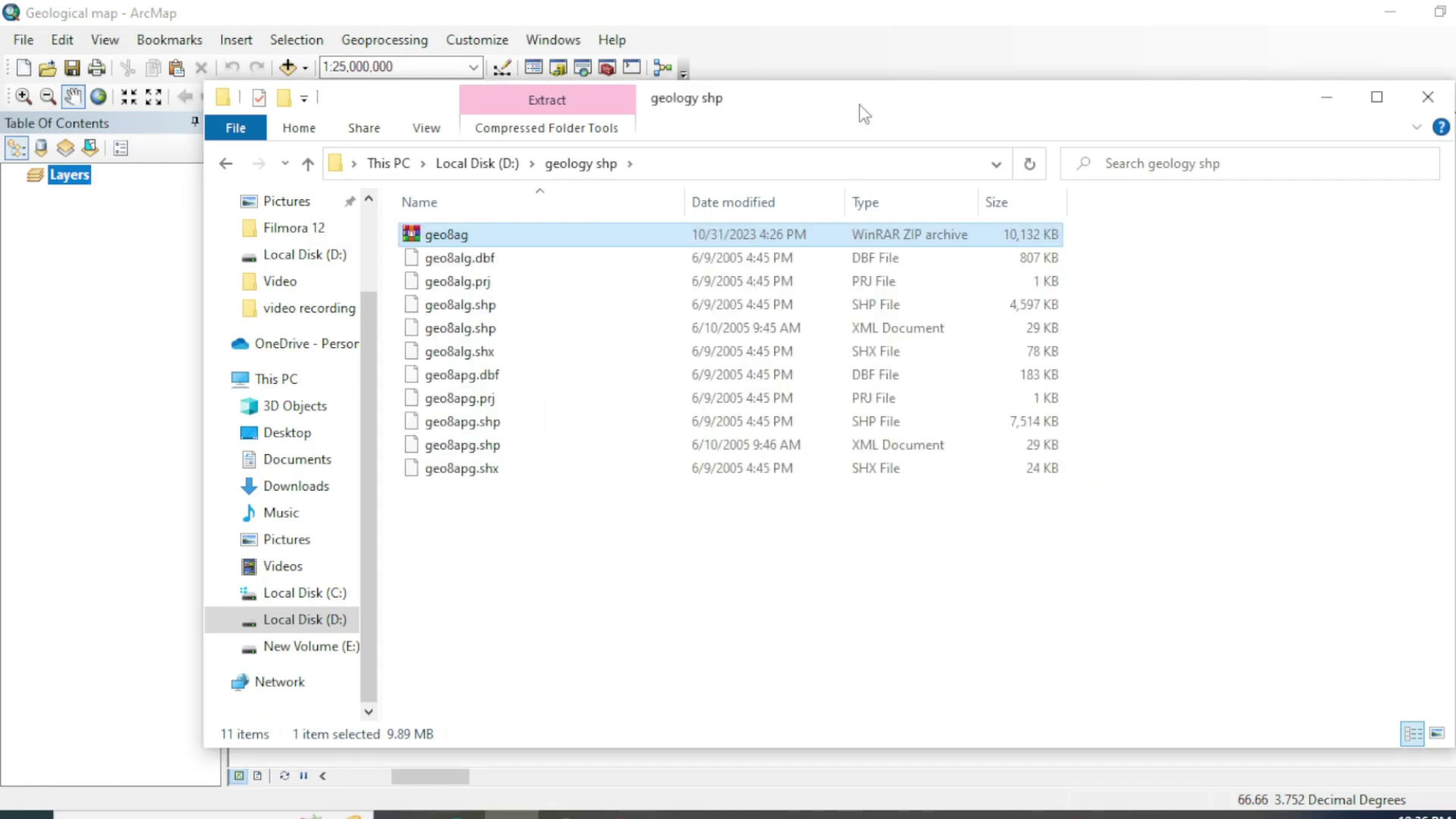
{"action": "left_click_drag", "start_coordinate": [863, 114], "coordinate": [1154, 89]}
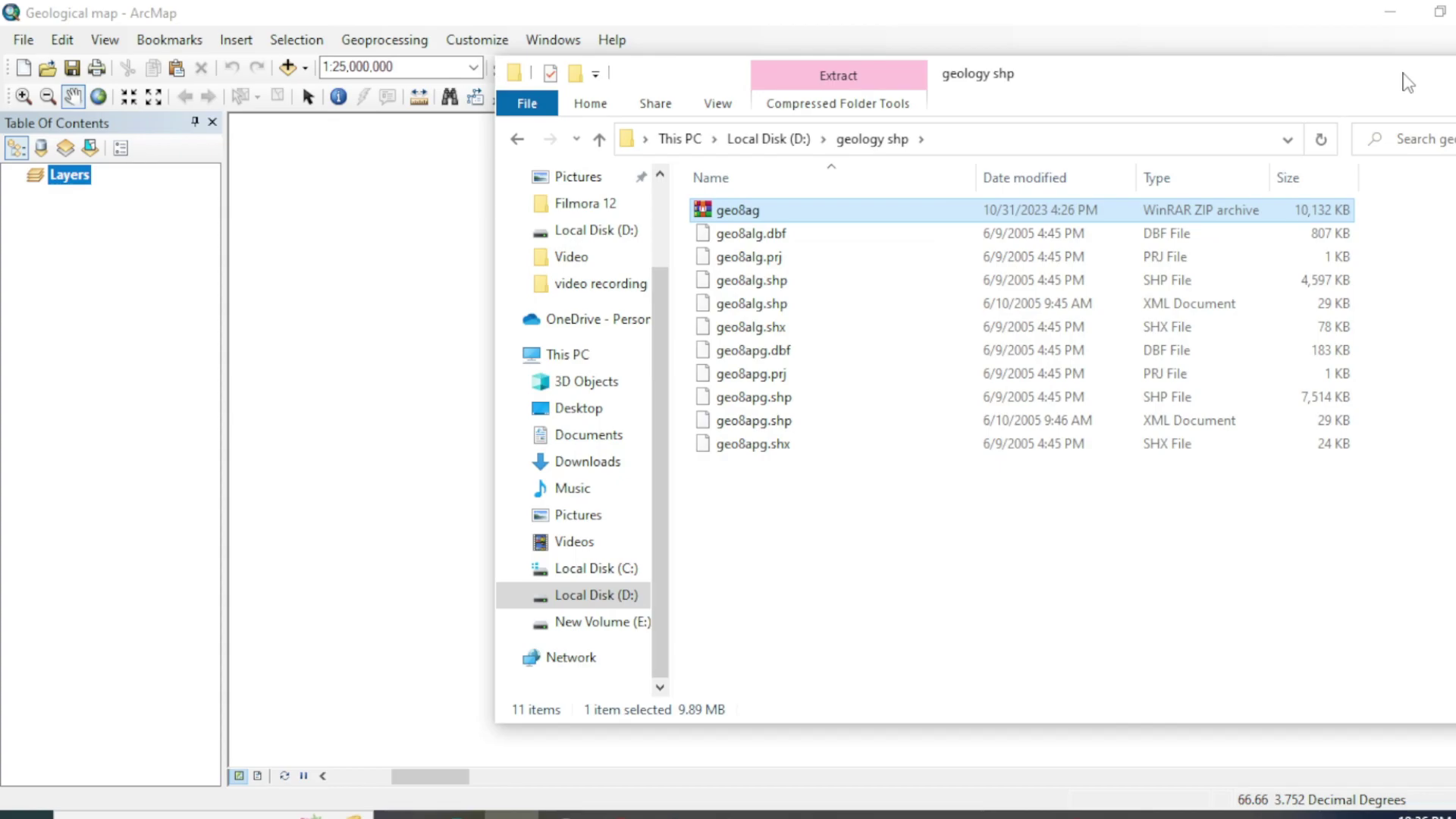
{"action": "left_click", "coordinate": [1332, 57]}
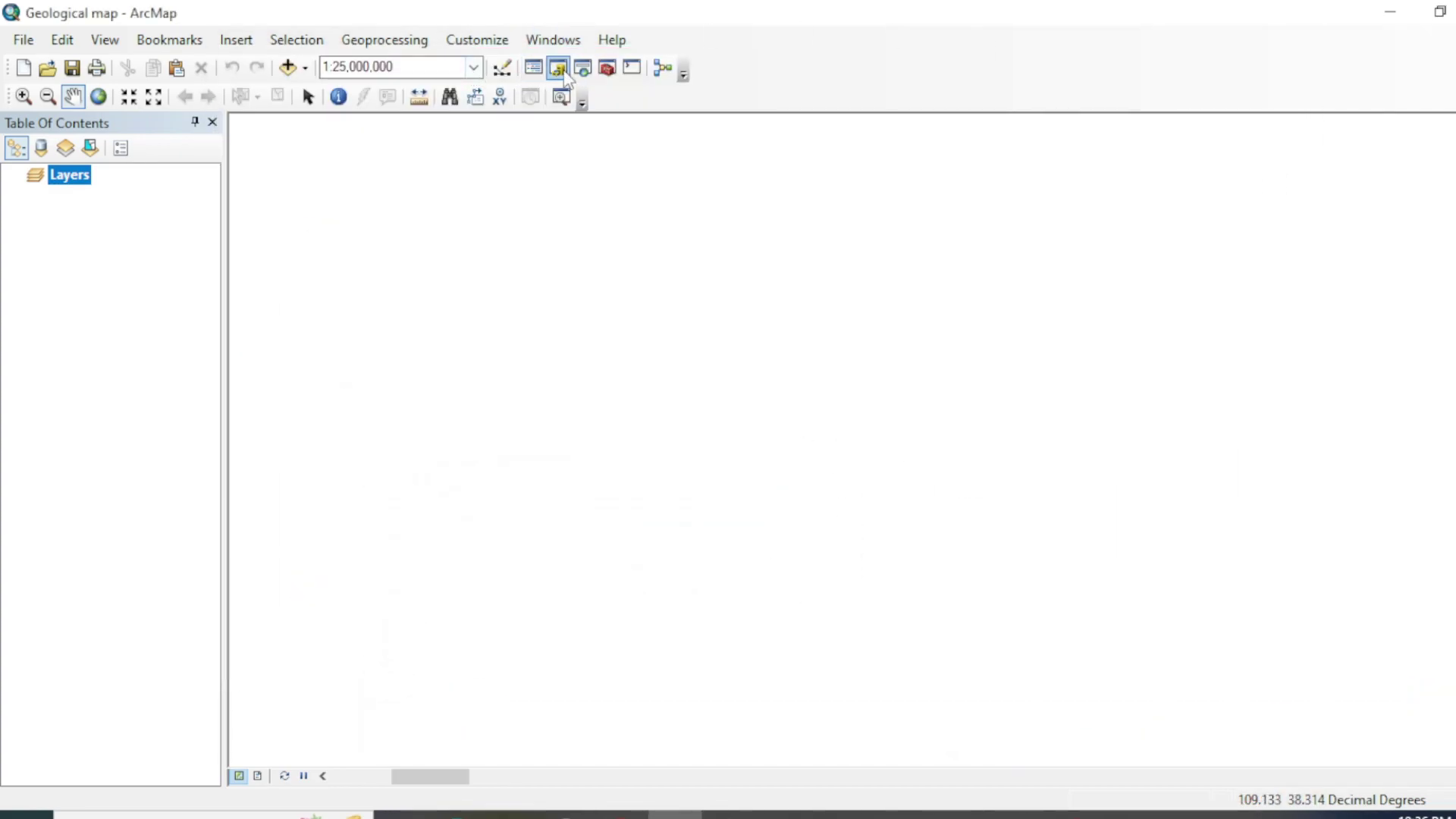
- Add geo8apg.shp from D:\geology shp to the map through the Catalog window
{"action": "left_click", "coordinate": [559, 68]}
{"action": "left_click", "coordinate": [1221, 239]}
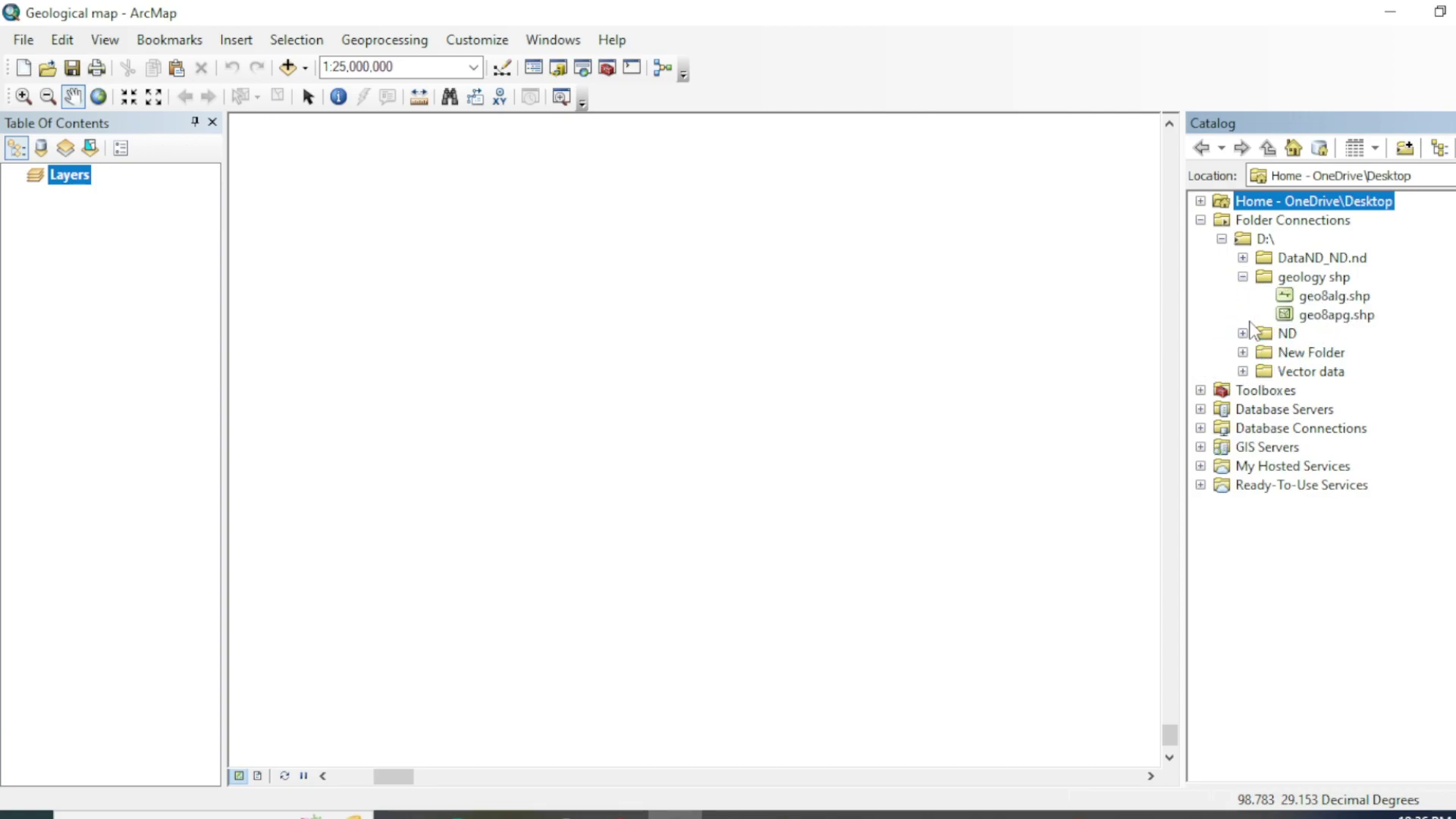
{"action": "left_click_drag", "start_coordinate": [1341, 322], "coordinate": [729, 326]}
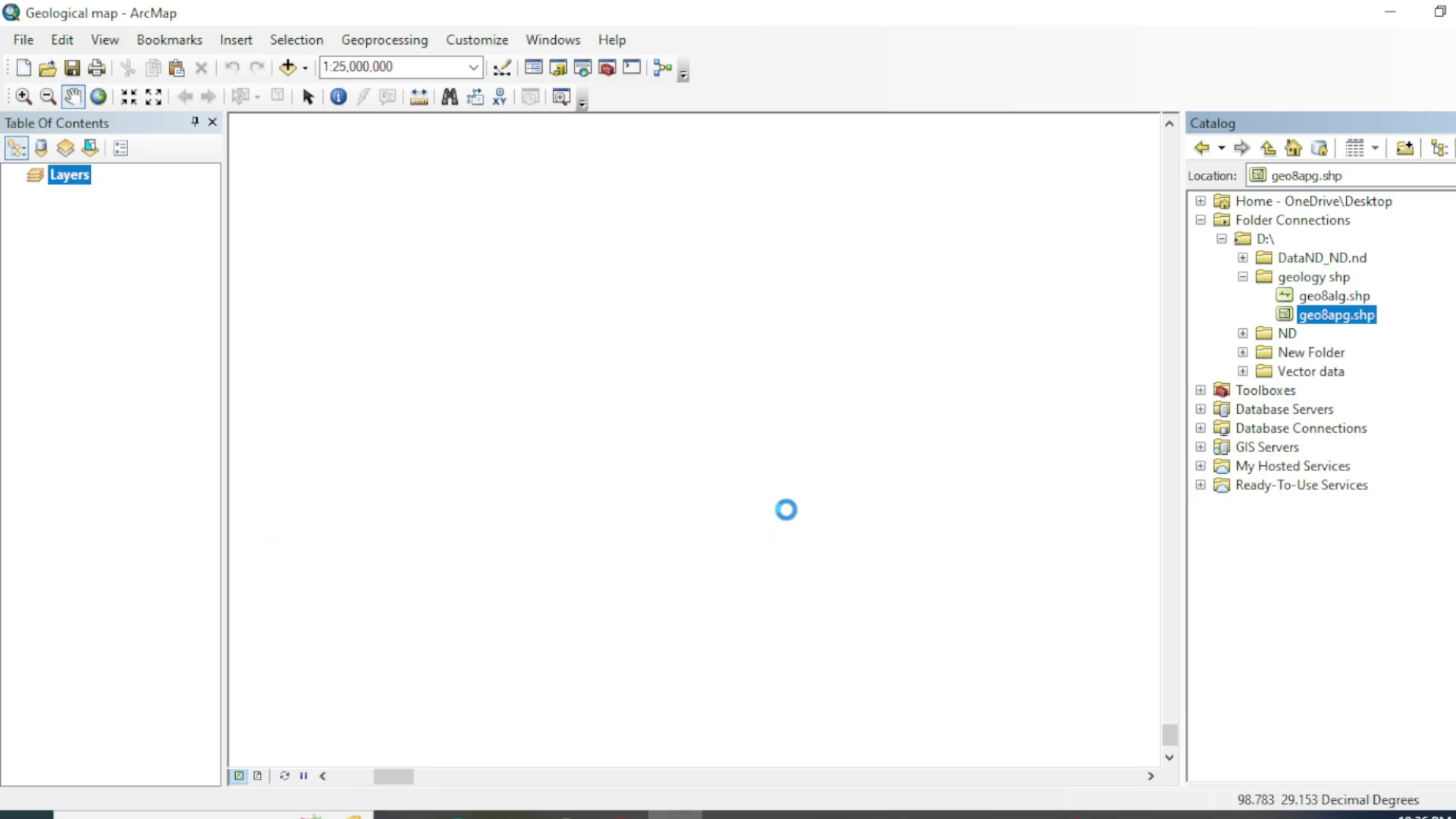
{"action": "scroll", "coordinate": [667, 409], "scroll_direction": "up", "scroll_amount": 1}
{"action": "scroll", "coordinate": [667, 409], "scroll_direction": "down", "scroll_amount": 1}
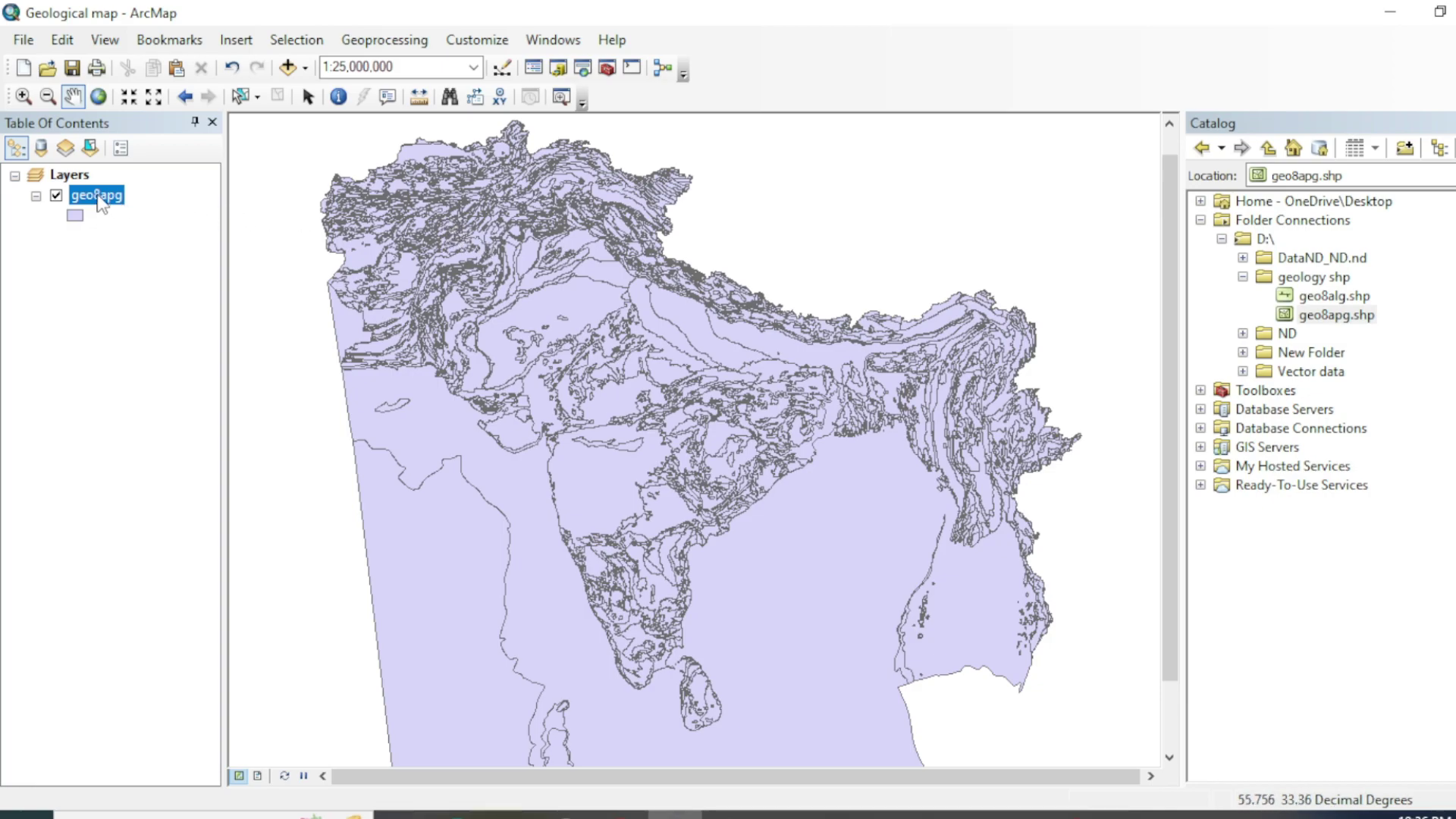
- Open the geo8apg attribute table and select its GLG column
{"action": "right_click", "coordinate": [98, 198]}
{"action": "left_click", "coordinate": [163, 263]}
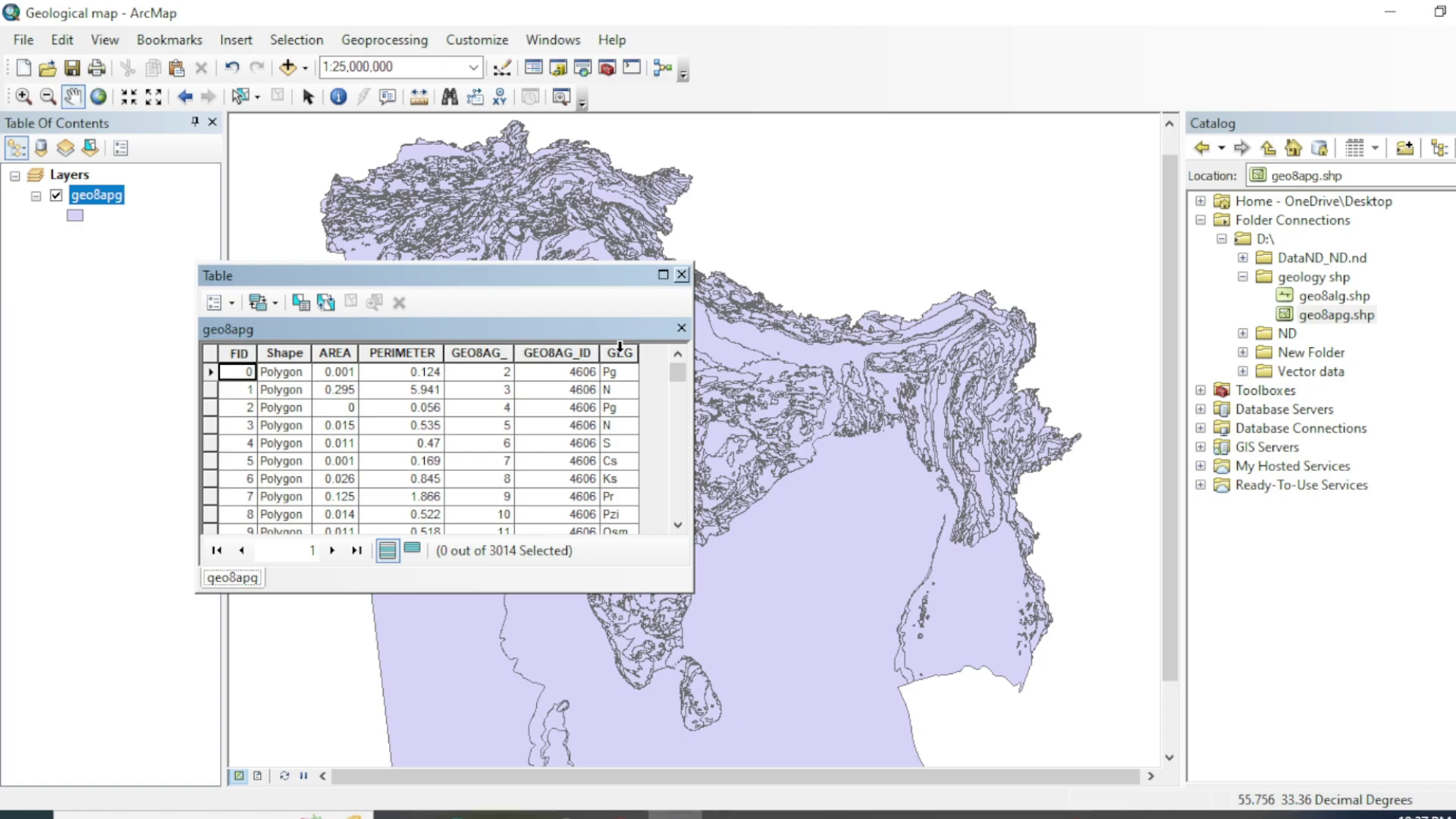
{"action": "left_click", "coordinate": [619, 348]}
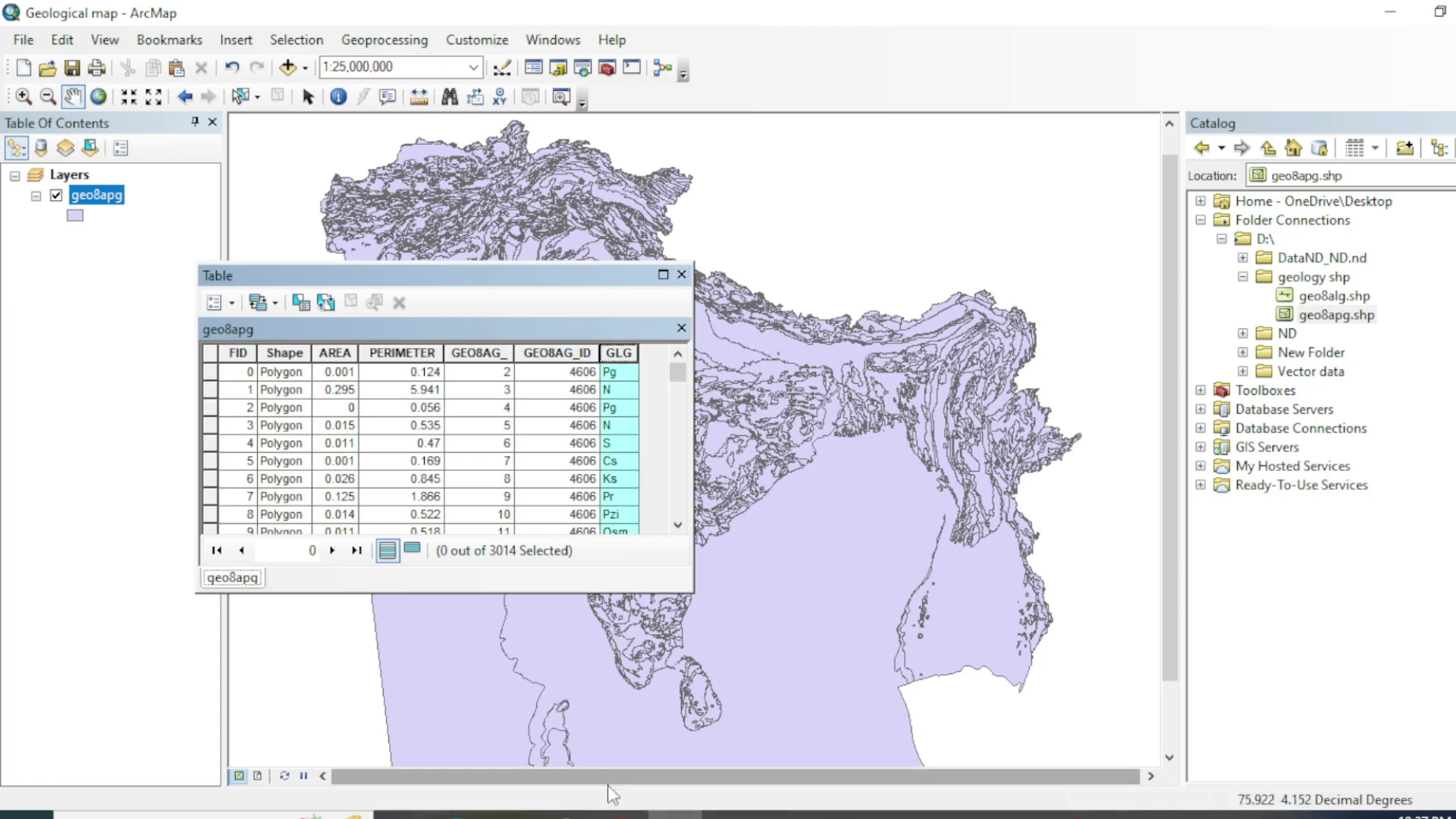
- Open the South Asia geologic map's publication page and its report PDF, ofr97470C.pdf
{"action": "mouse_move", "coordinate": [618, 815]}
{"action": "left_click", "coordinate": [524, 728]}
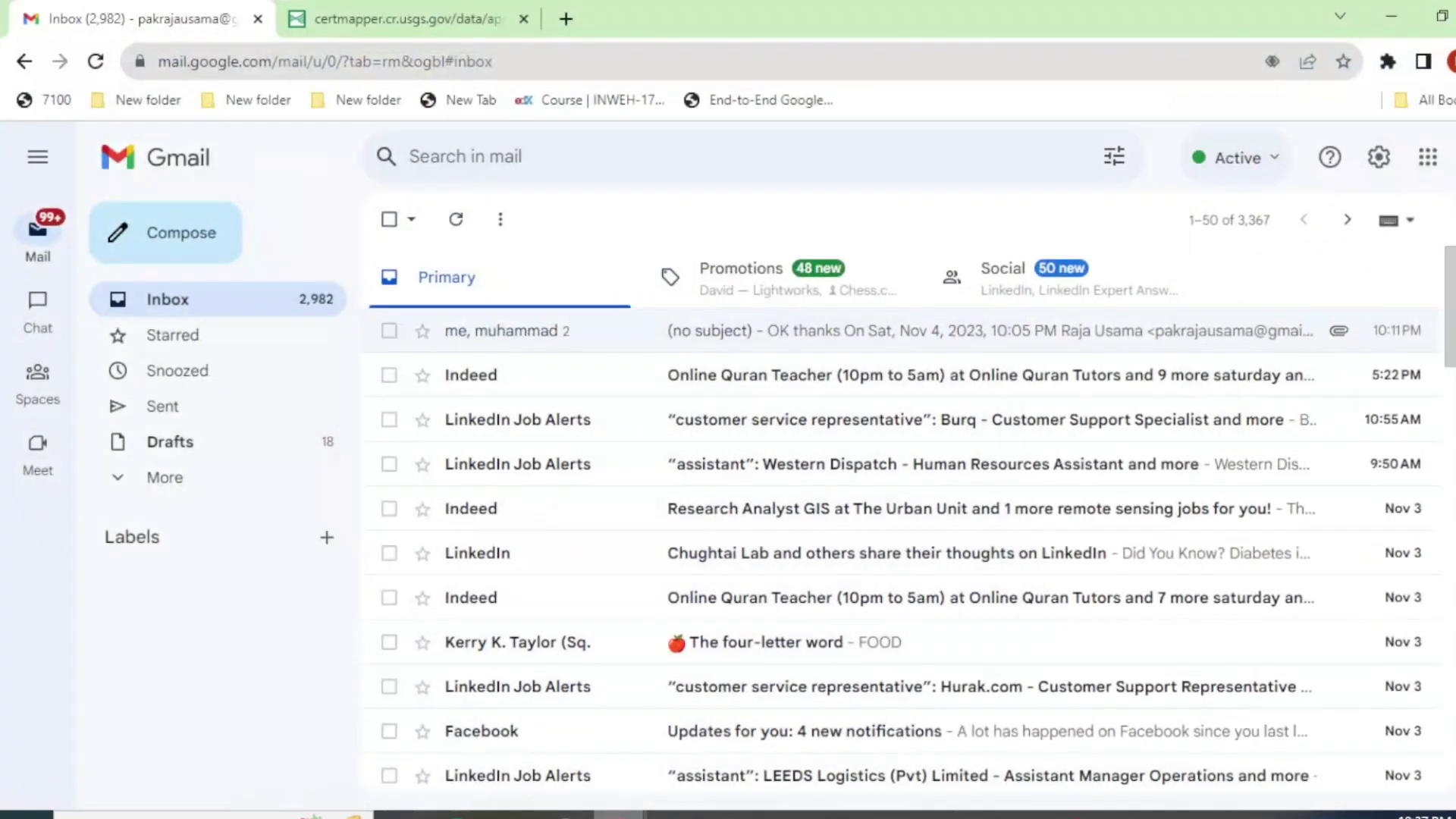
{"action": "left_click", "coordinate": [410, 18]}
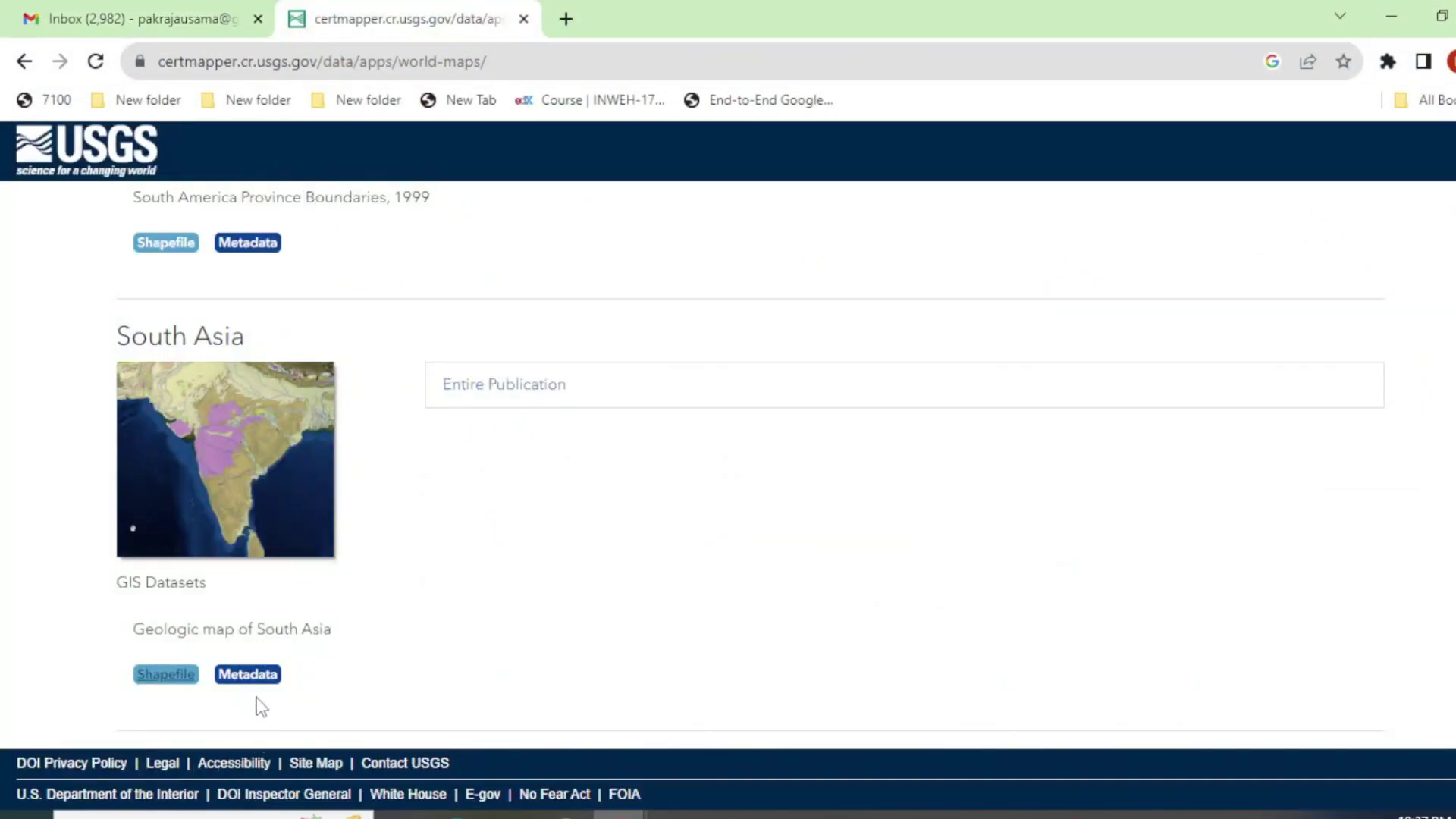
{"action": "left_click", "coordinate": [247, 674]}
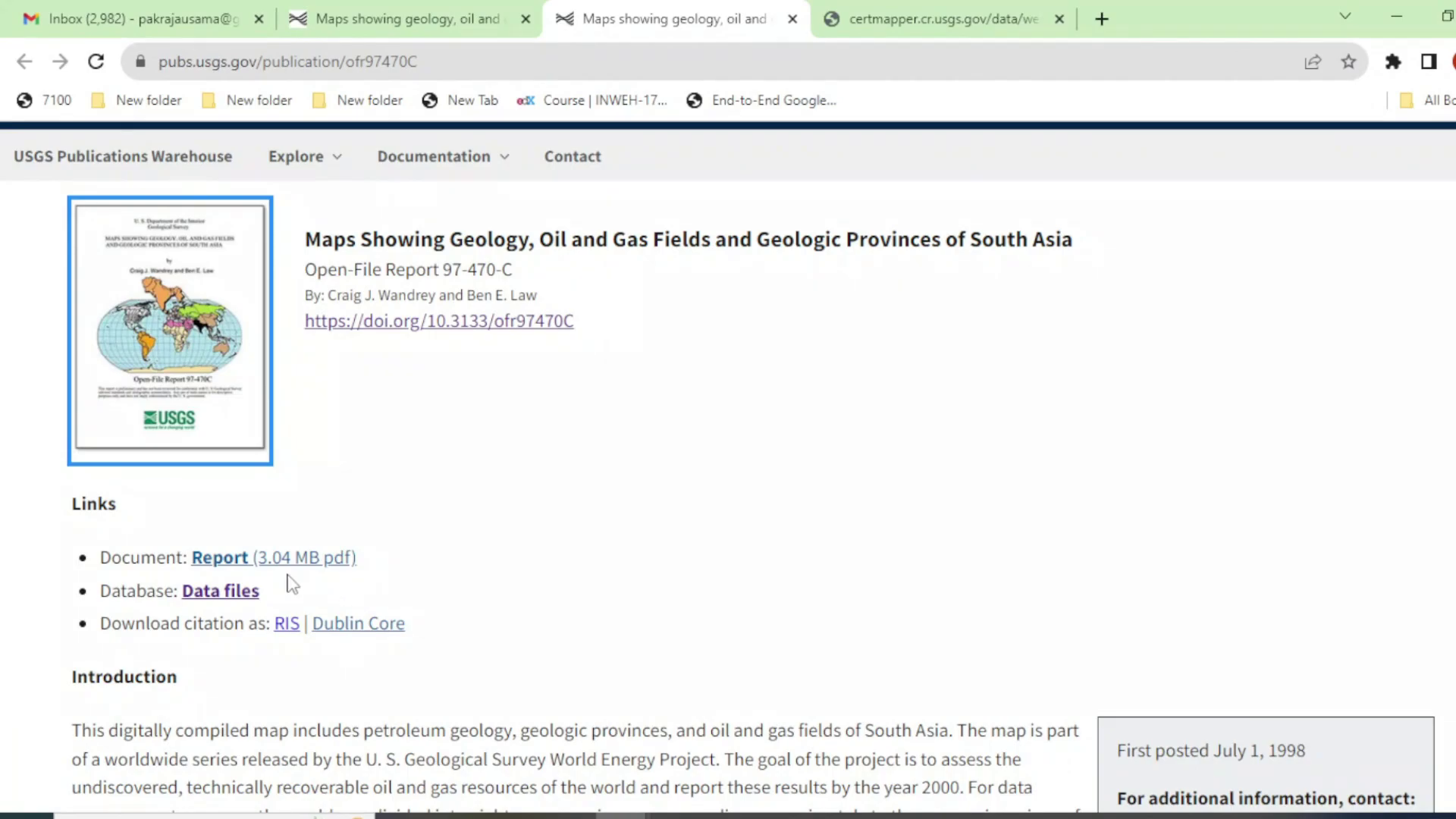
{"action": "left_click", "coordinate": [256, 592]}
{"action": "key", "text": "alt+Tab"}
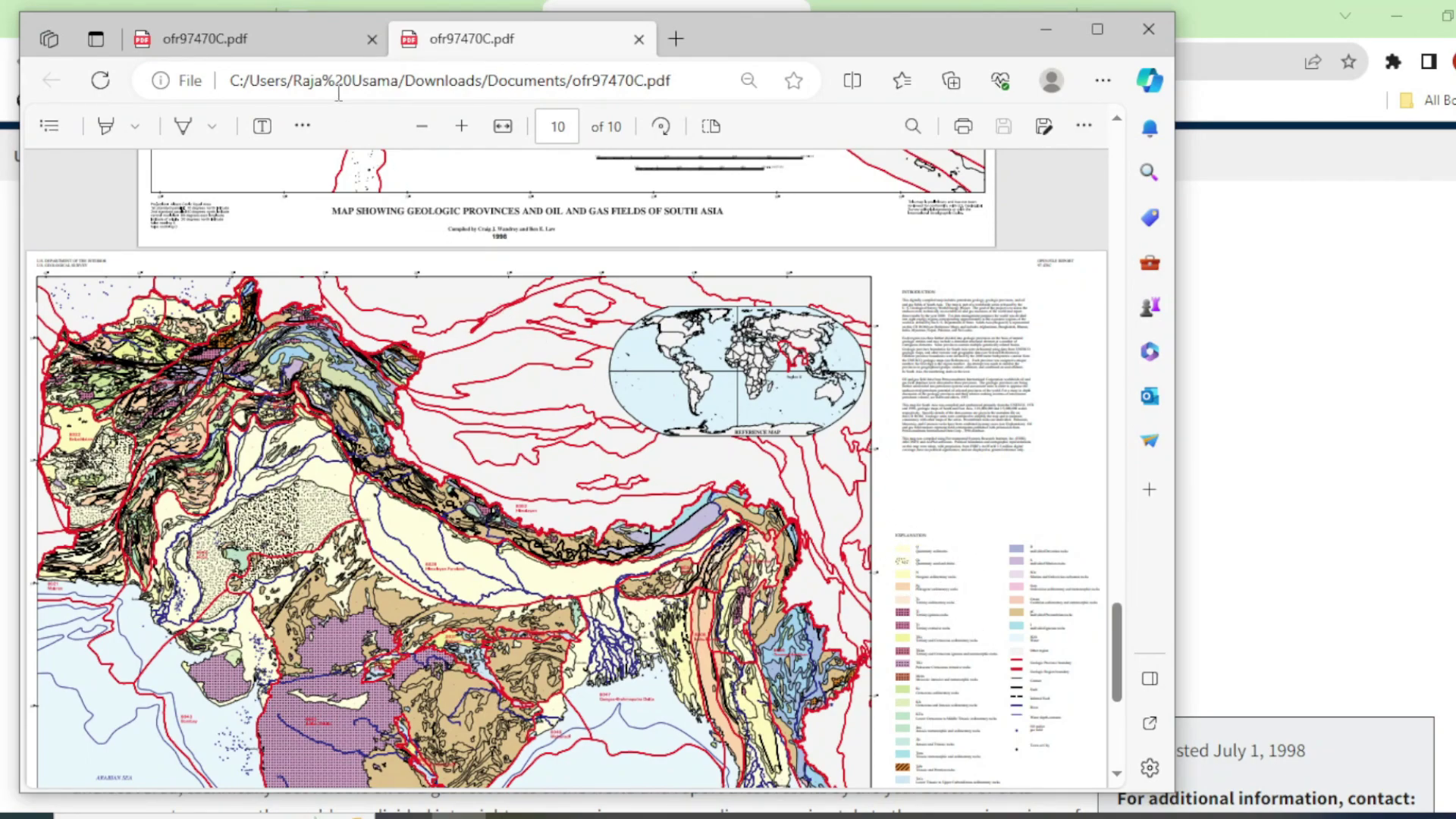
- Scroll through the ofr97470C.pdf Explanation legend, from Quaternary sediments down to Selected References
{"action": "left_click", "coordinate": [326, 47]}
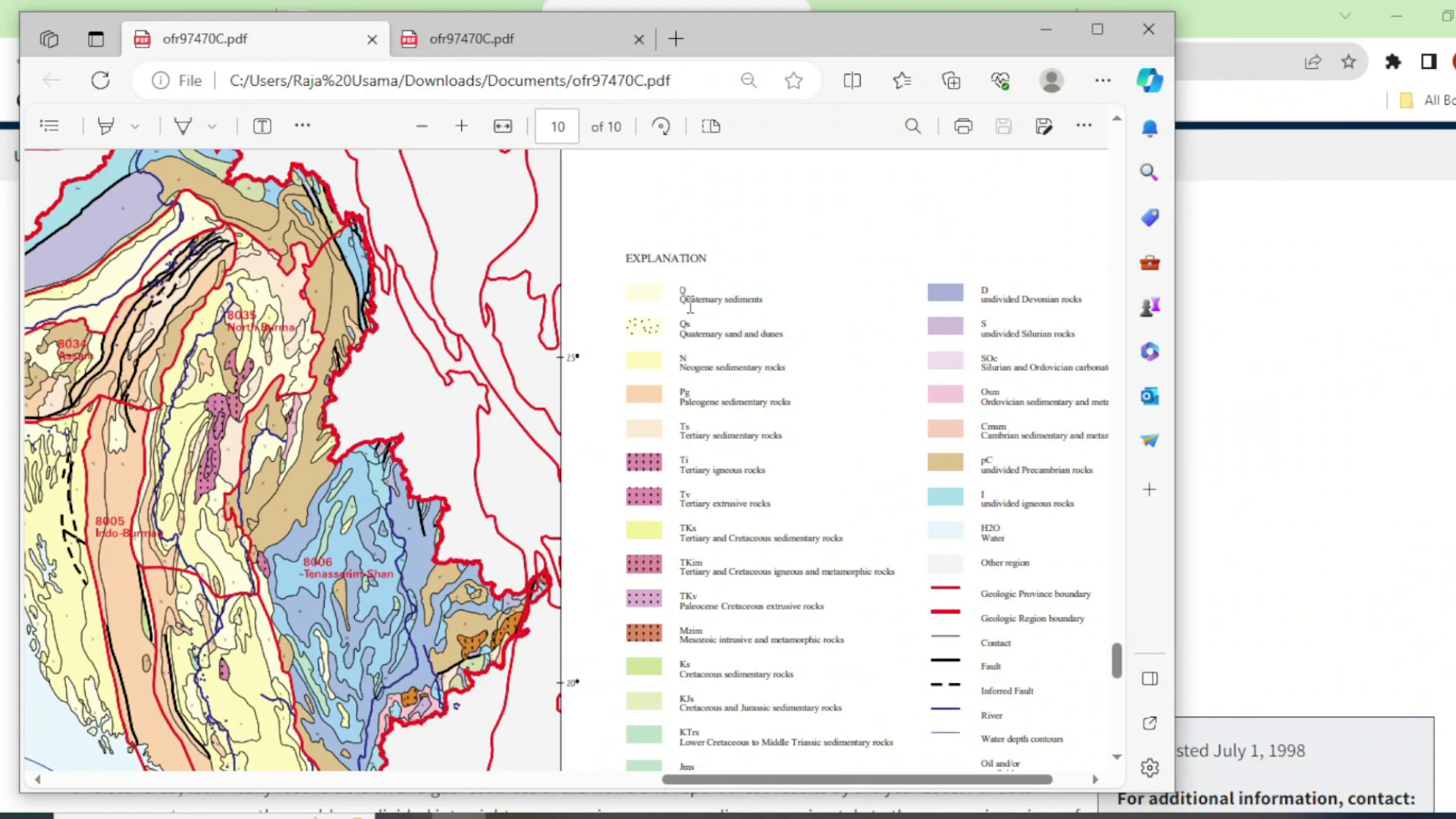
{"action": "left_click_drag", "start_coordinate": [683, 306], "coordinate": [751, 305]}
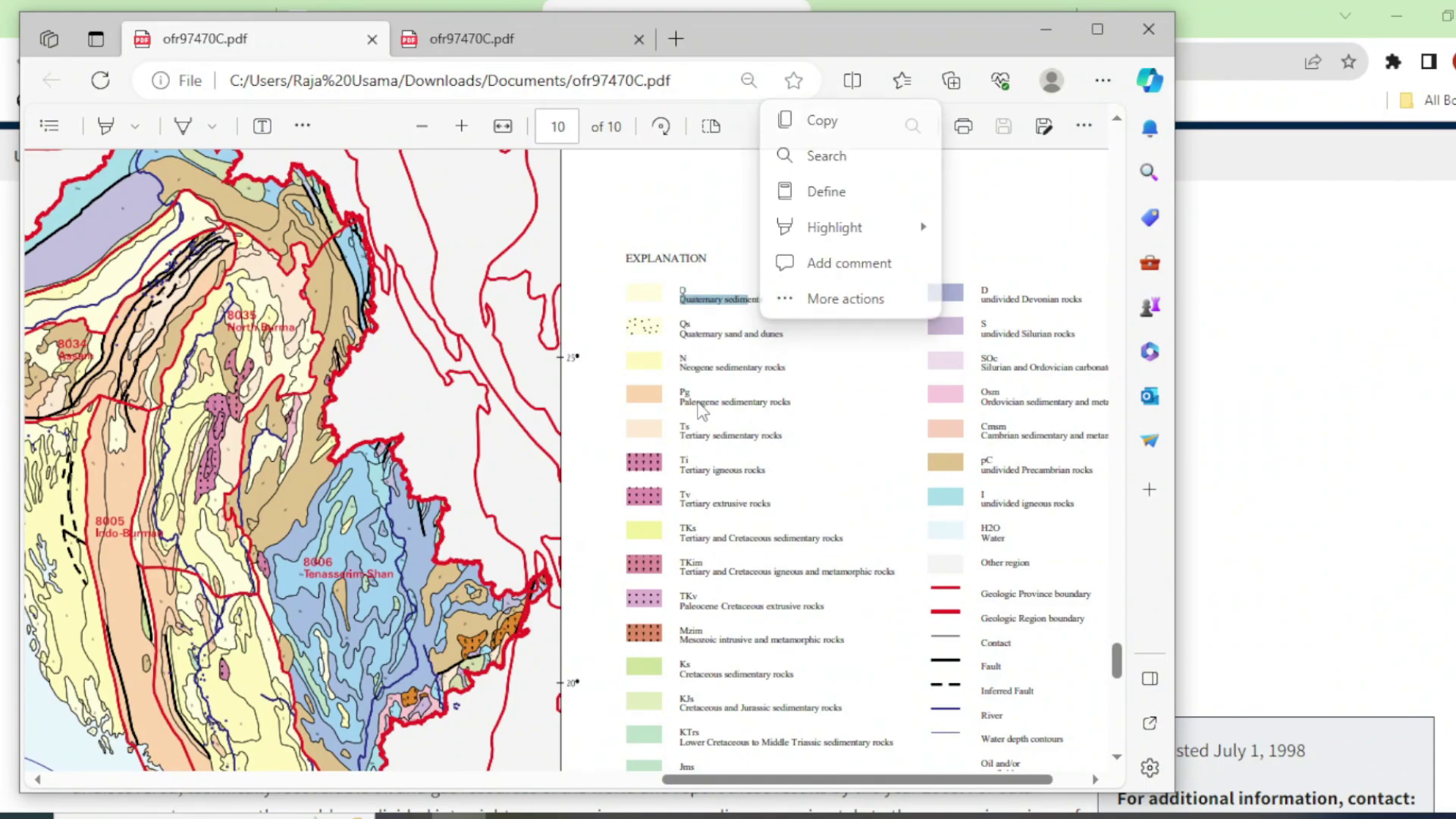
{"action": "left_click", "coordinate": [714, 513]}
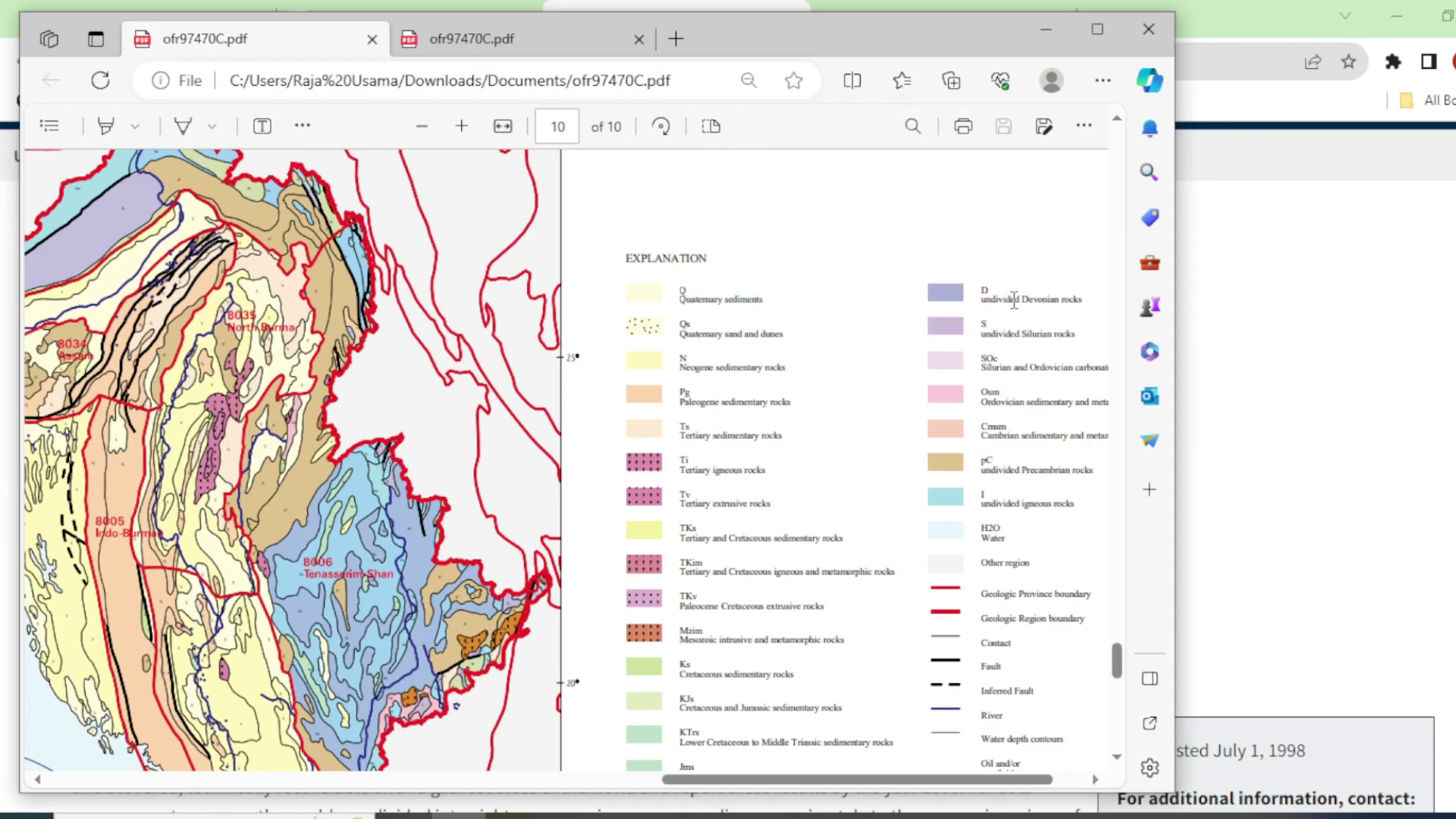
{"action": "scroll", "coordinate": [794, 595], "scroll_direction": "down", "scroll_amount": 1}
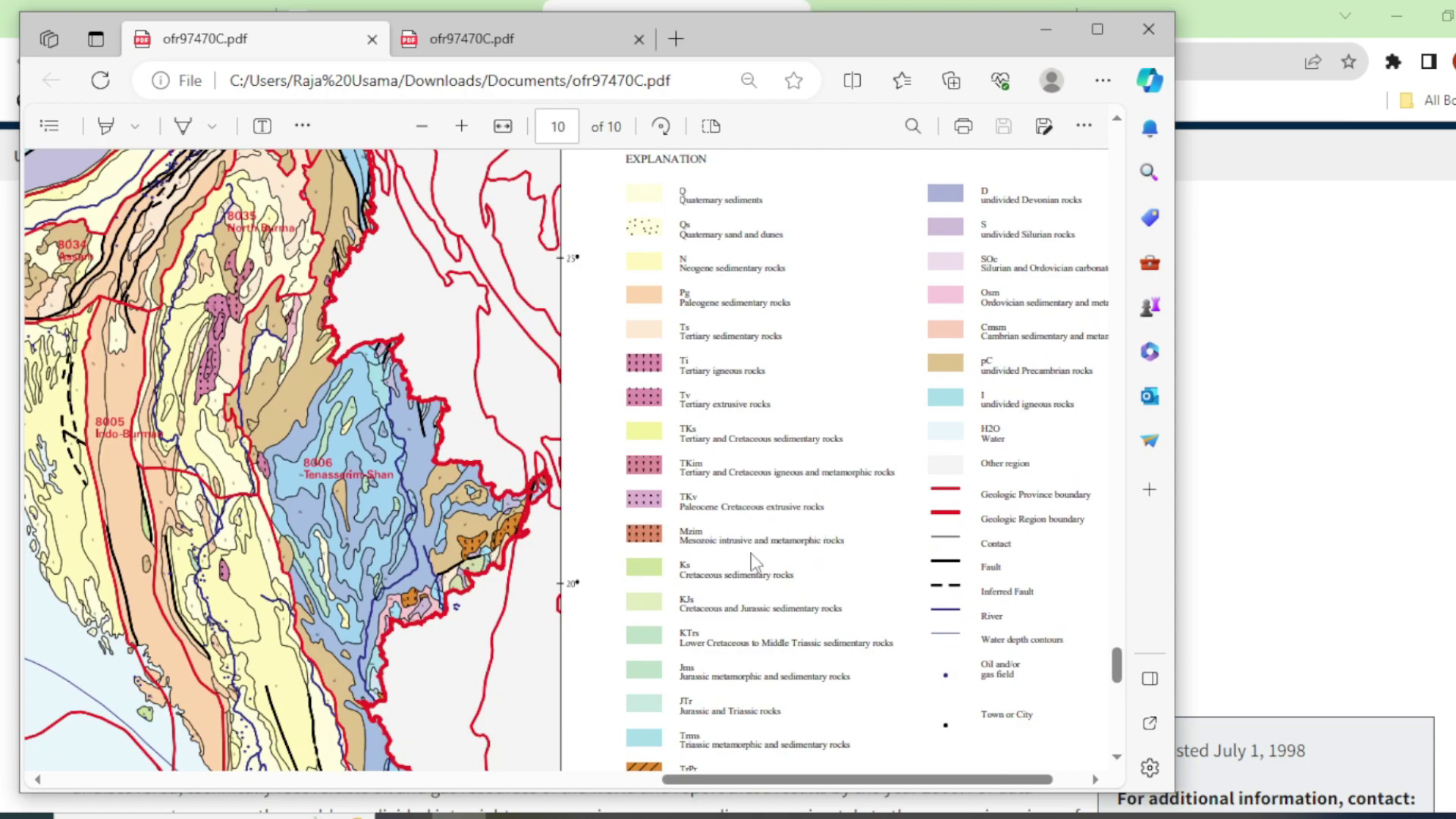
{"action": "scroll", "coordinate": [768, 532], "scroll_direction": "down", "scroll_amount": 1}
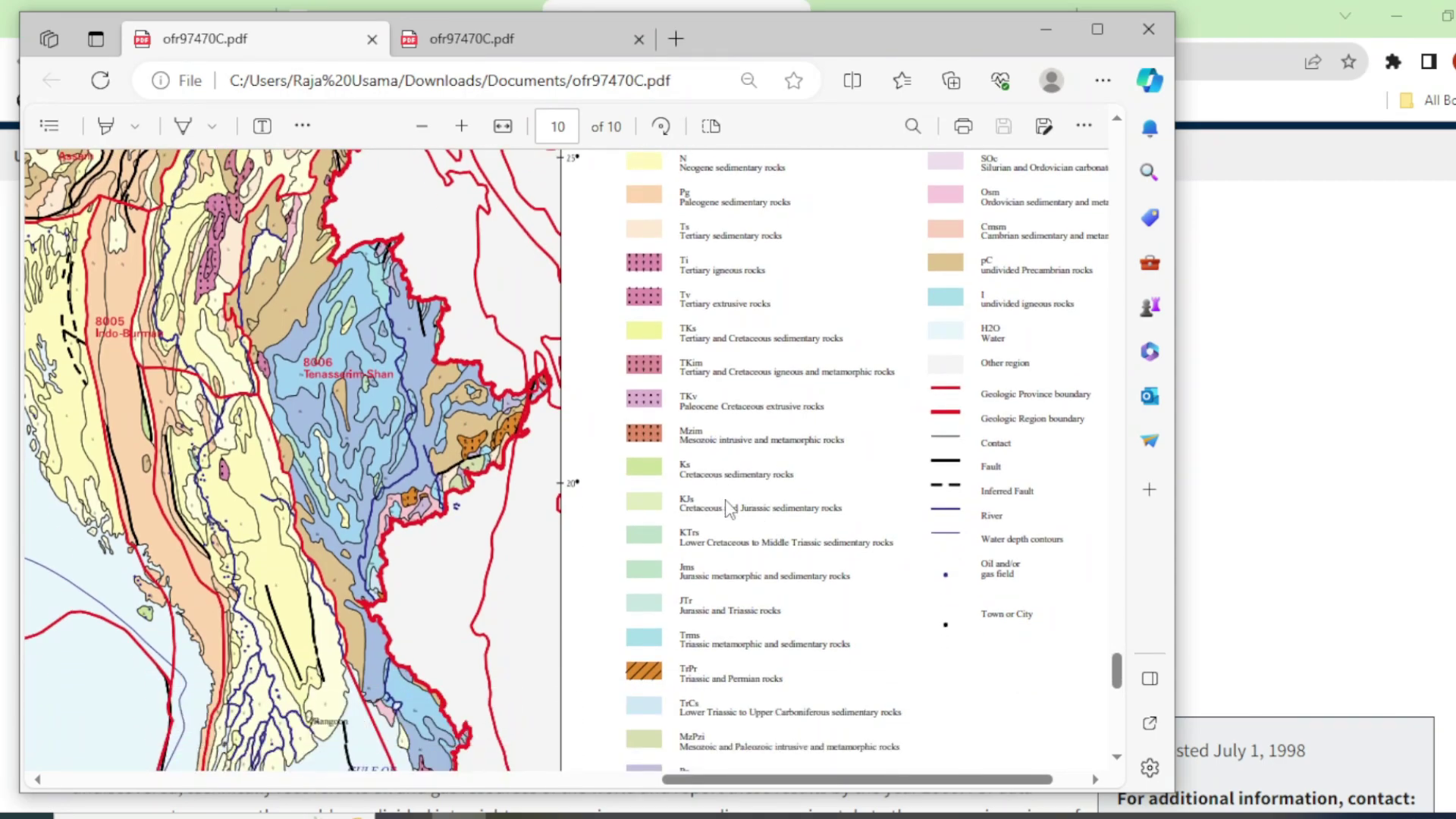
{"action": "scroll", "coordinate": [727, 447], "scroll_direction": "down", "scroll_amount": 1}
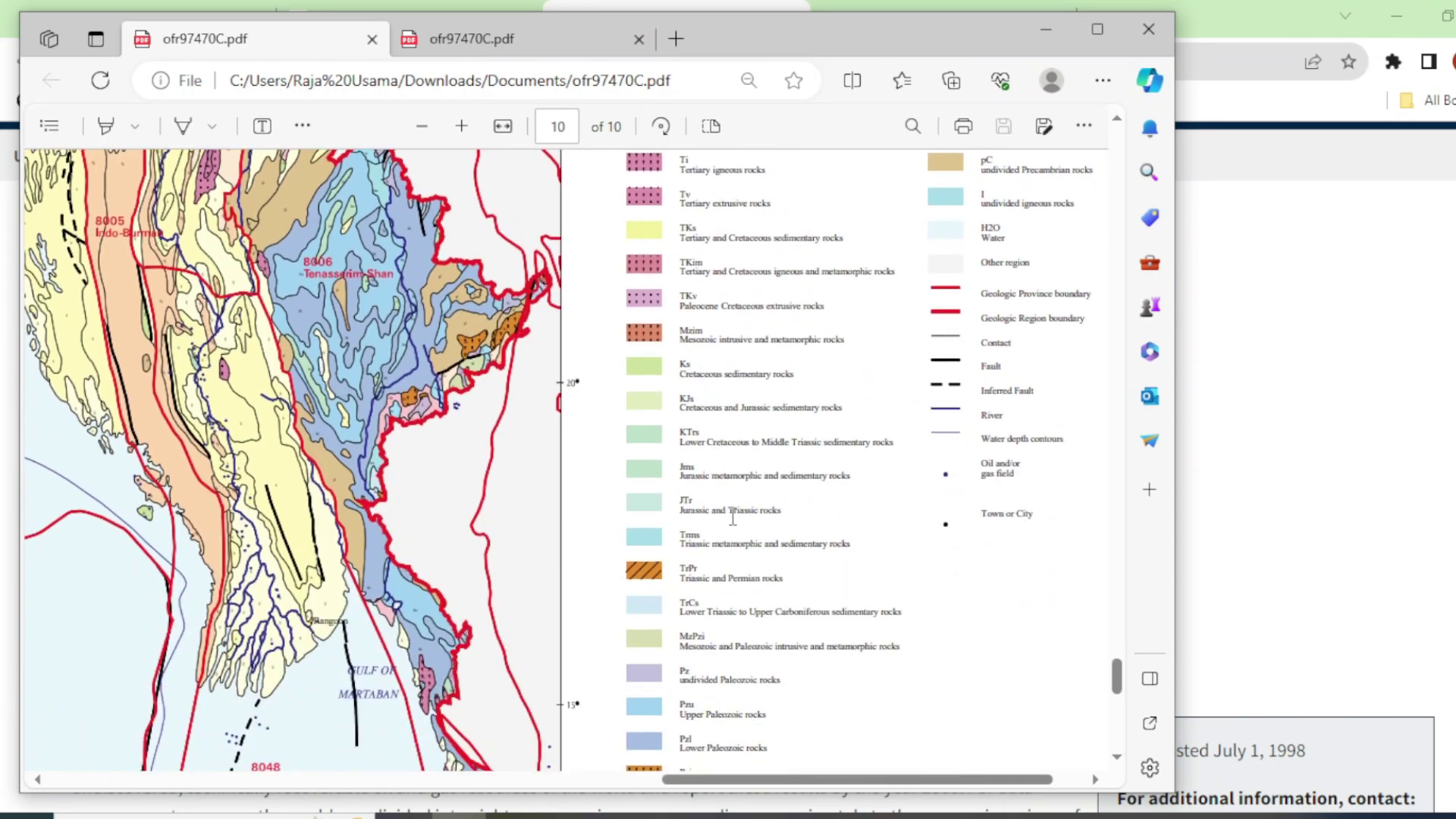
{"action": "scroll", "coordinate": [733, 518], "scroll_direction": "down", "scroll_amount": 2}
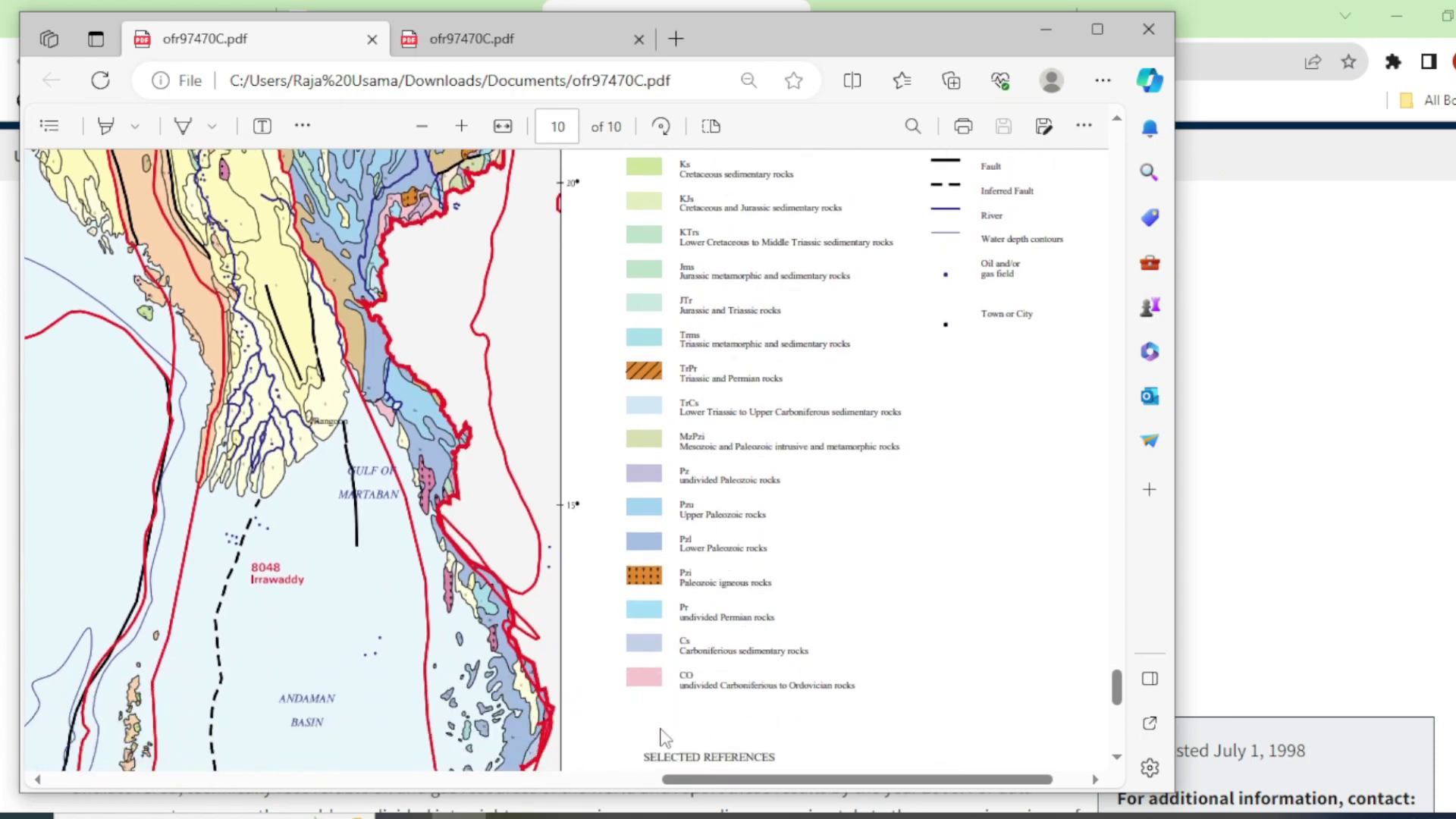
- Return to ArcMap and close the geo8apg attribute table
{"action": "mouse_move", "coordinate": [656, 815]}
{"action": "left_click", "coordinate": [657, 728]}
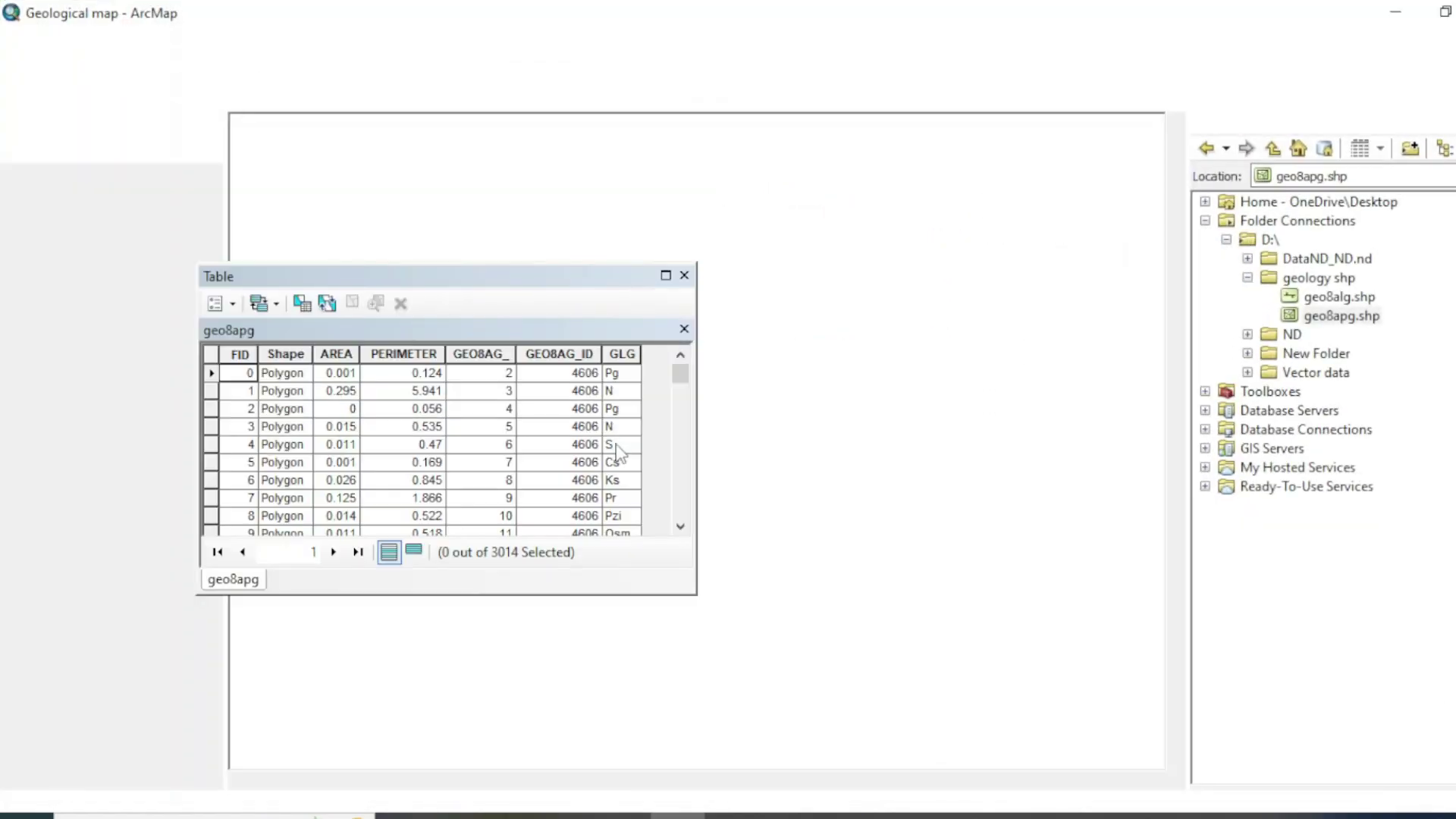
{"action": "scroll", "coordinate": [637, 390], "scroll_direction": "down", "scroll_amount": 12}
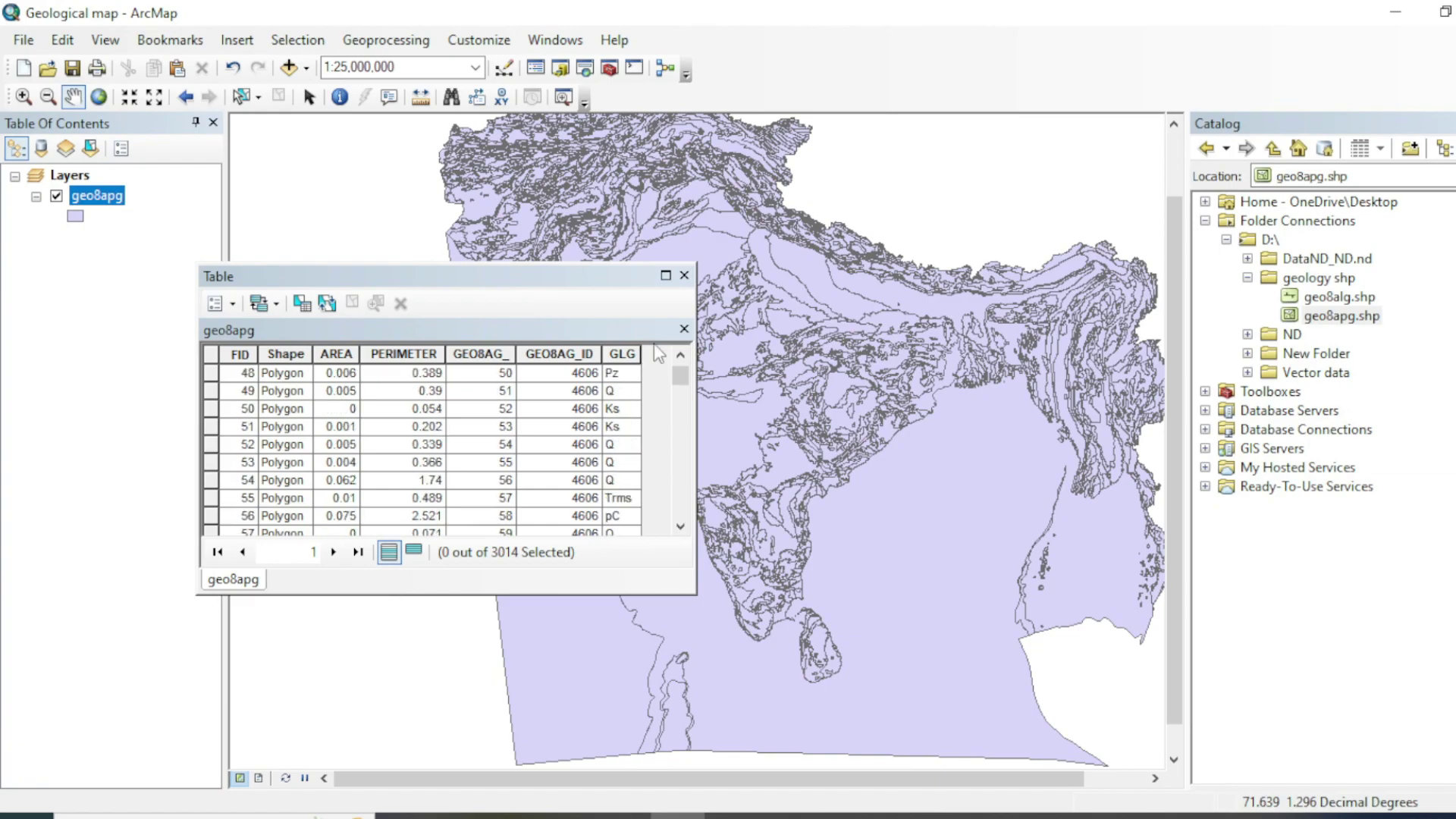
{"action": "left_click", "coordinate": [684, 275]}
- Adjust the map zoom and expand Vector data\Pak_adminarea in the Catalog tree
{"action": "scroll", "coordinate": [681, 317], "scroll_direction": "down", "scroll_amount": 3}
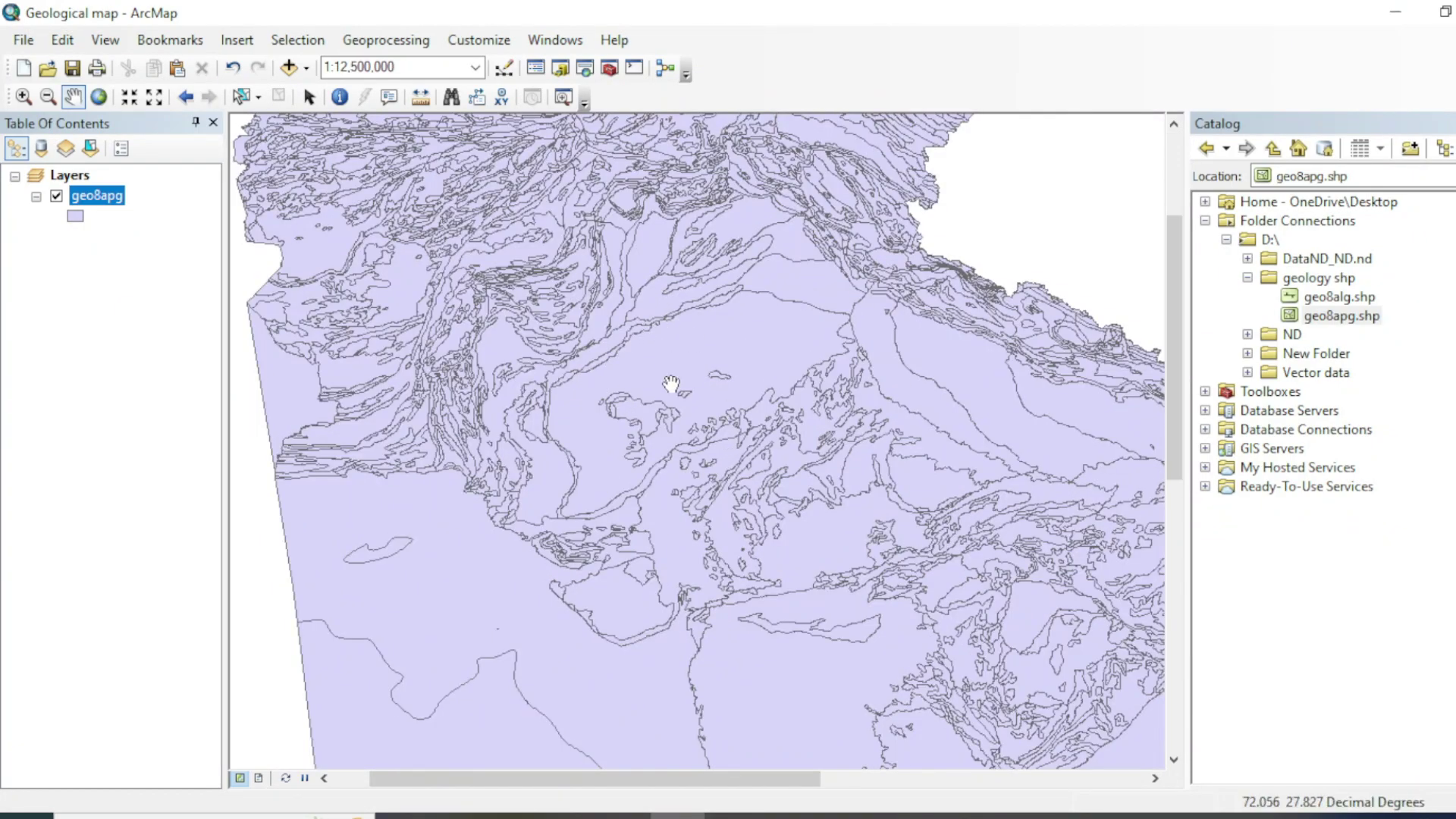
{"action": "scroll", "coordinate": [713, 383], "scroll_direction": "up", "scroll_amount": 2}
{"action": "scroll", "coordinate": [690, 384], "scroll_direction": "up", "scroll_amount": 1}
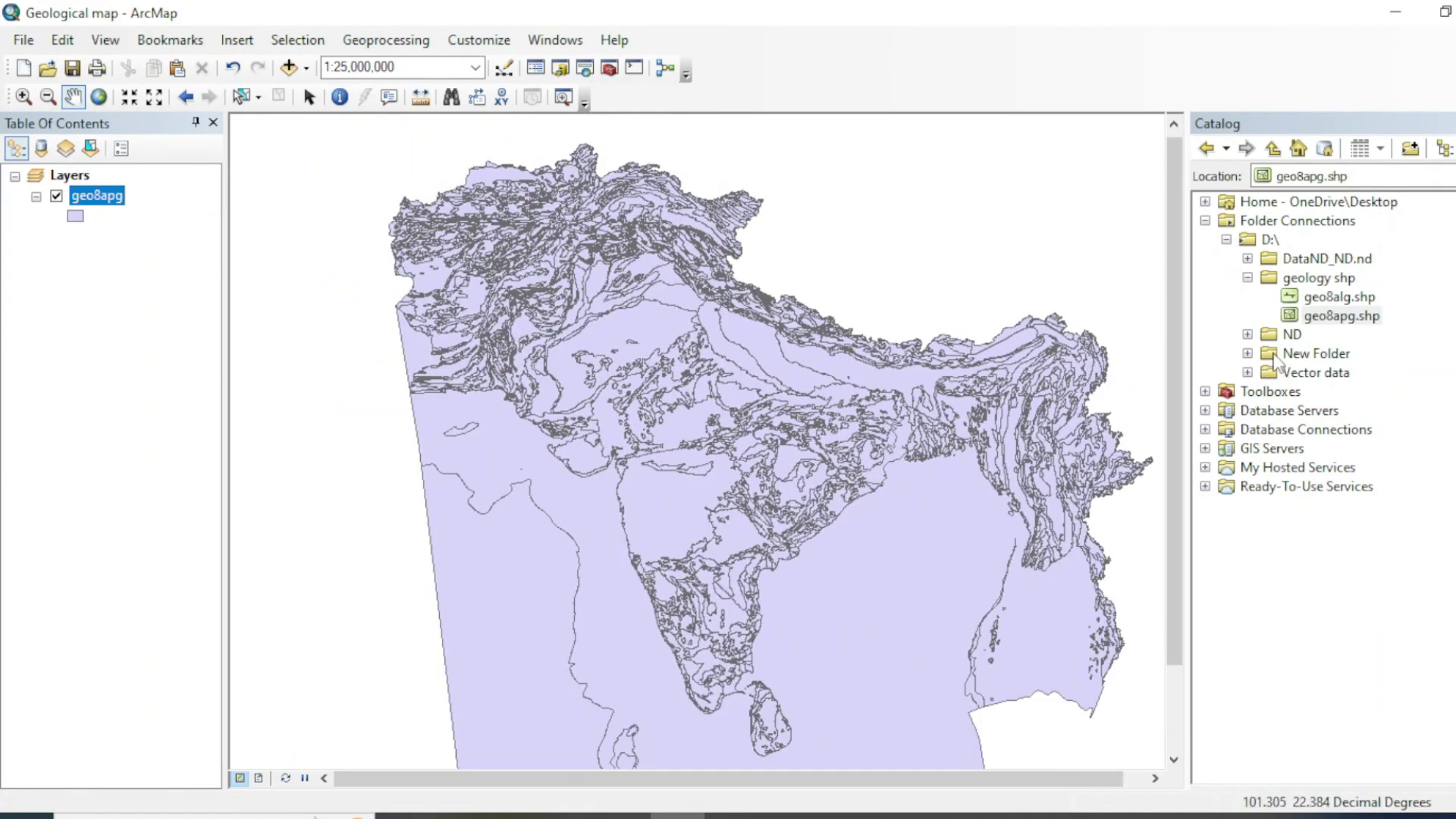
{"action": "left_click_drag", "start_coordinate": [576, 455], "coordinate": [574, 430]}
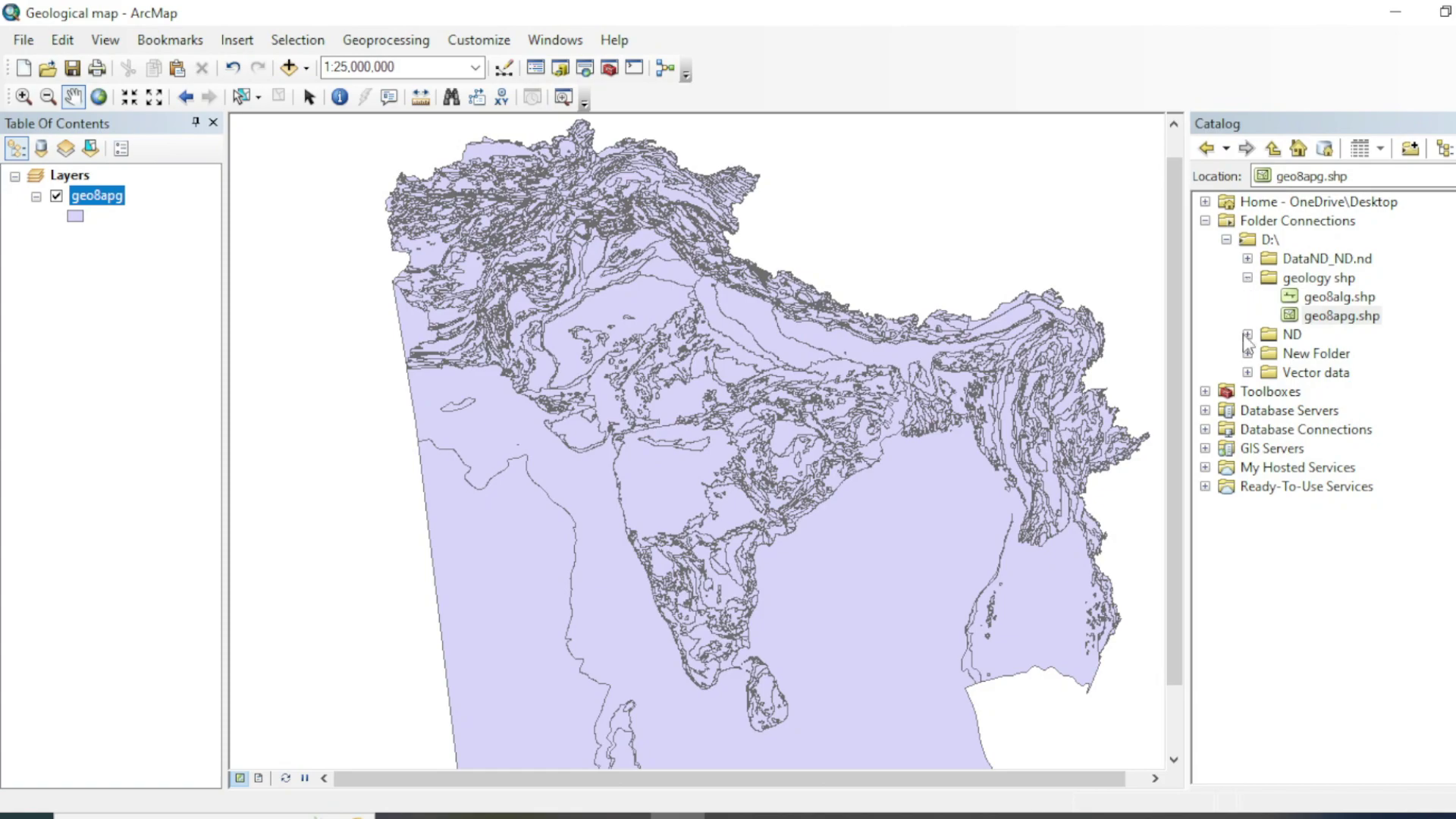
{"action": "left_click", "coordinate": [1247, 372]}
{"action": "left_click", "coordinate": [1268, 410]}
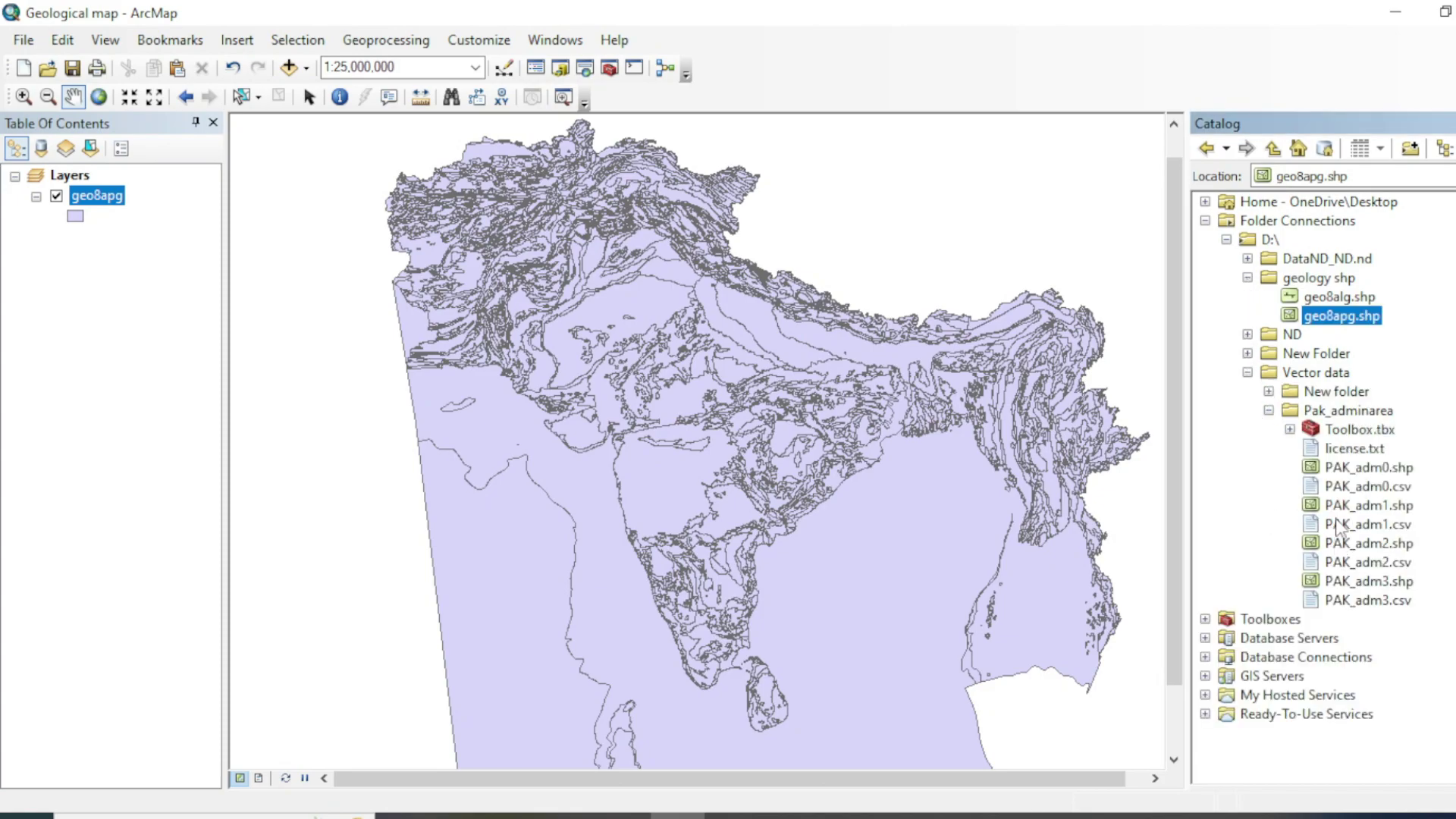
- Add PAK_adm1.shp to the map and select the Balochistan province
{"action": "left_click_drag", "start_coordinate": [1336, 504], "coordinate": [796, 471]}
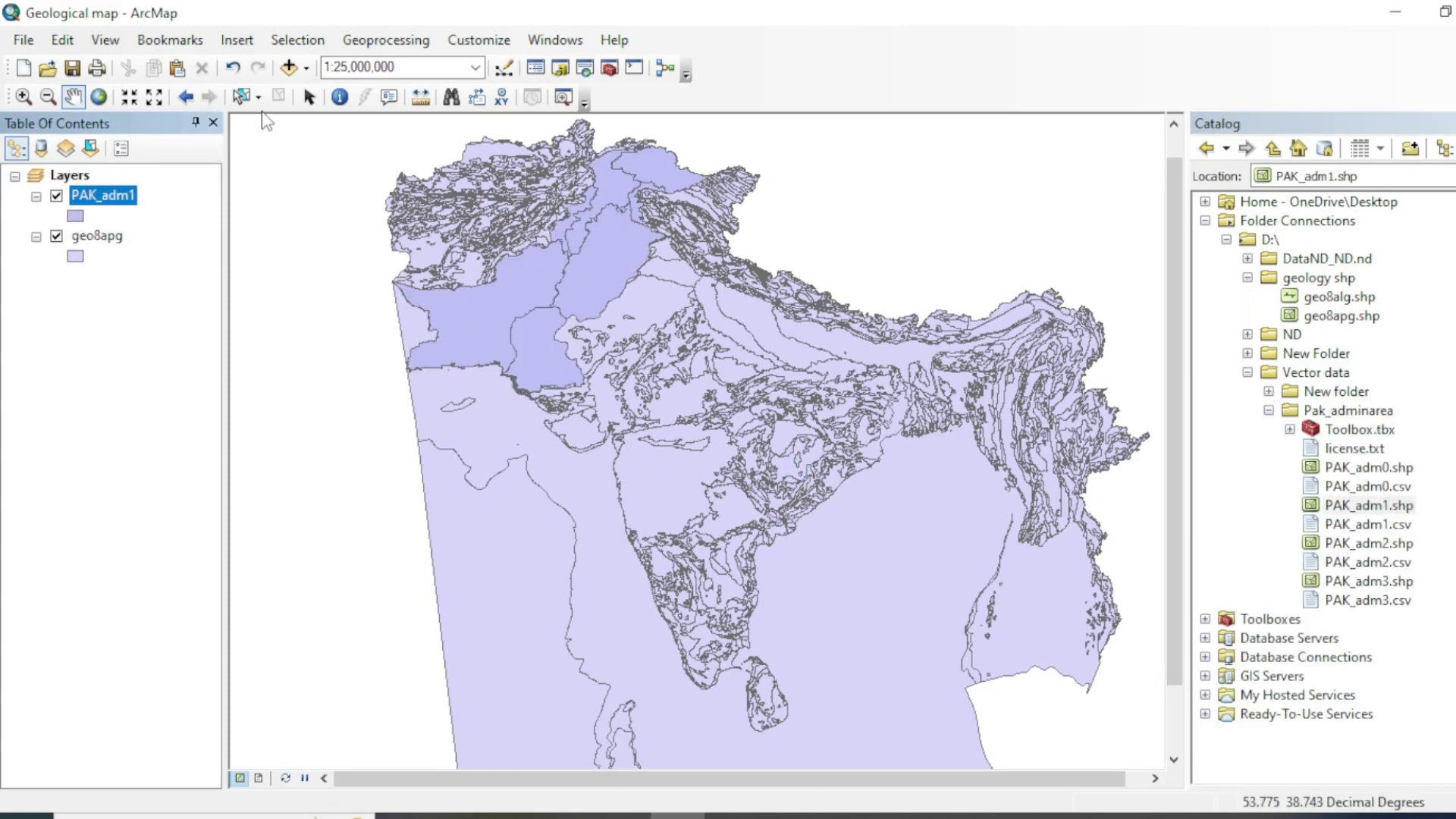
{"action": "left_click", "coordinate": [241, 96]}
{"action": "left_click", "coordinate": [520, 324]}
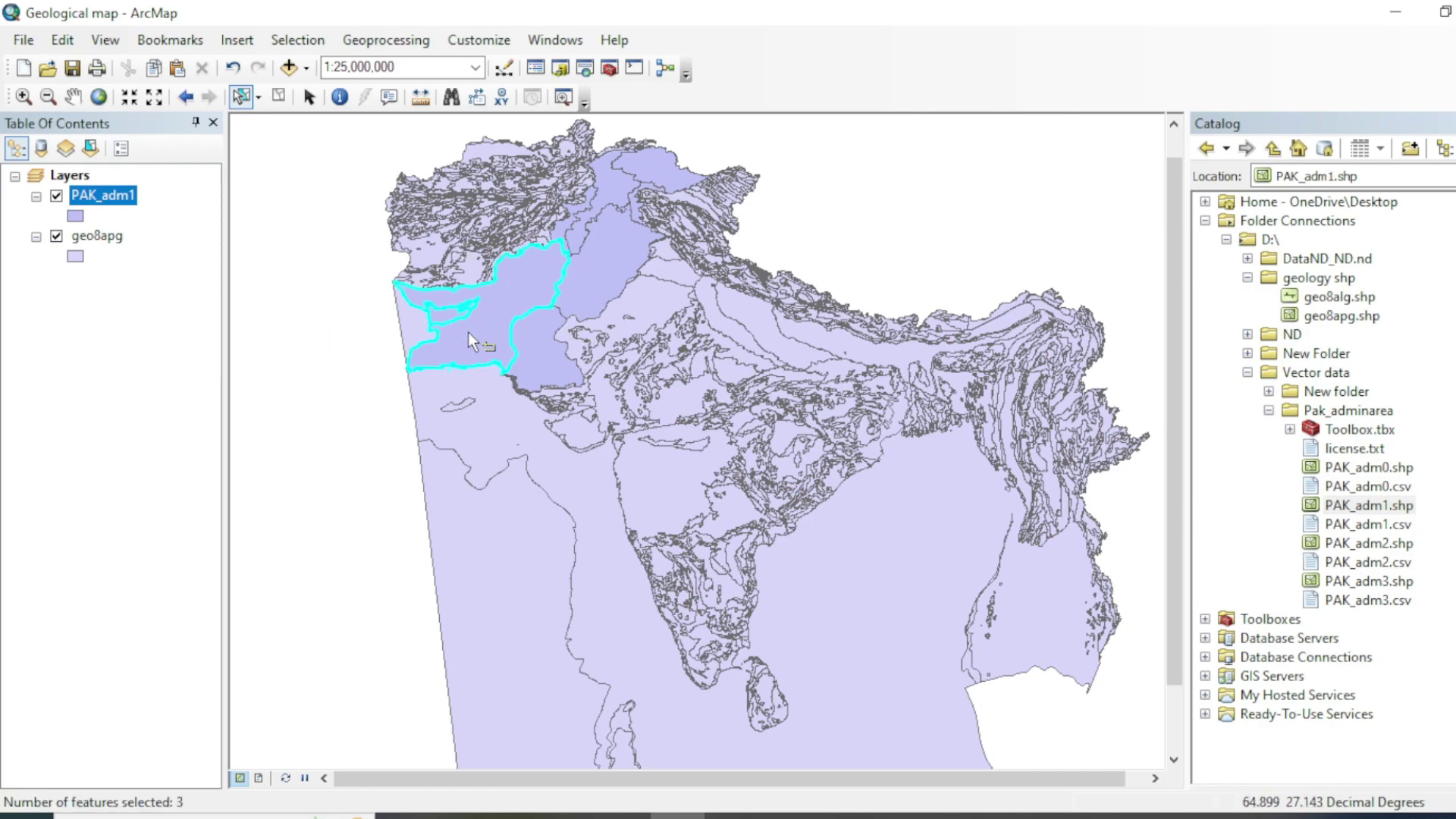
{"action": "left_click", "coordinate": [56, 235]}
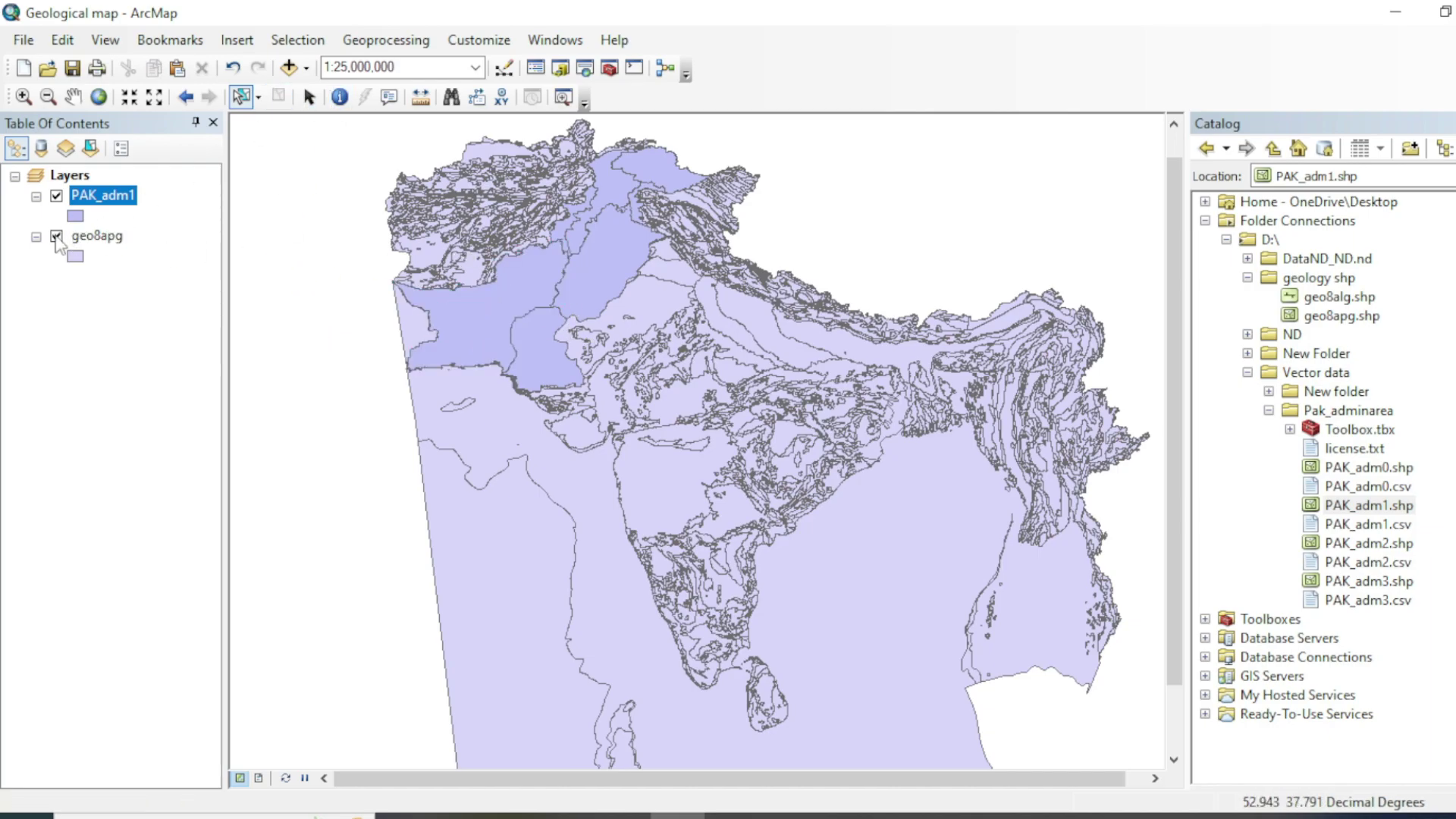
- Make a layer from the selected Balochistan province and remove the original PAK_adm1 layer
{"action": "right_click", "coordinate": [104, 194]}
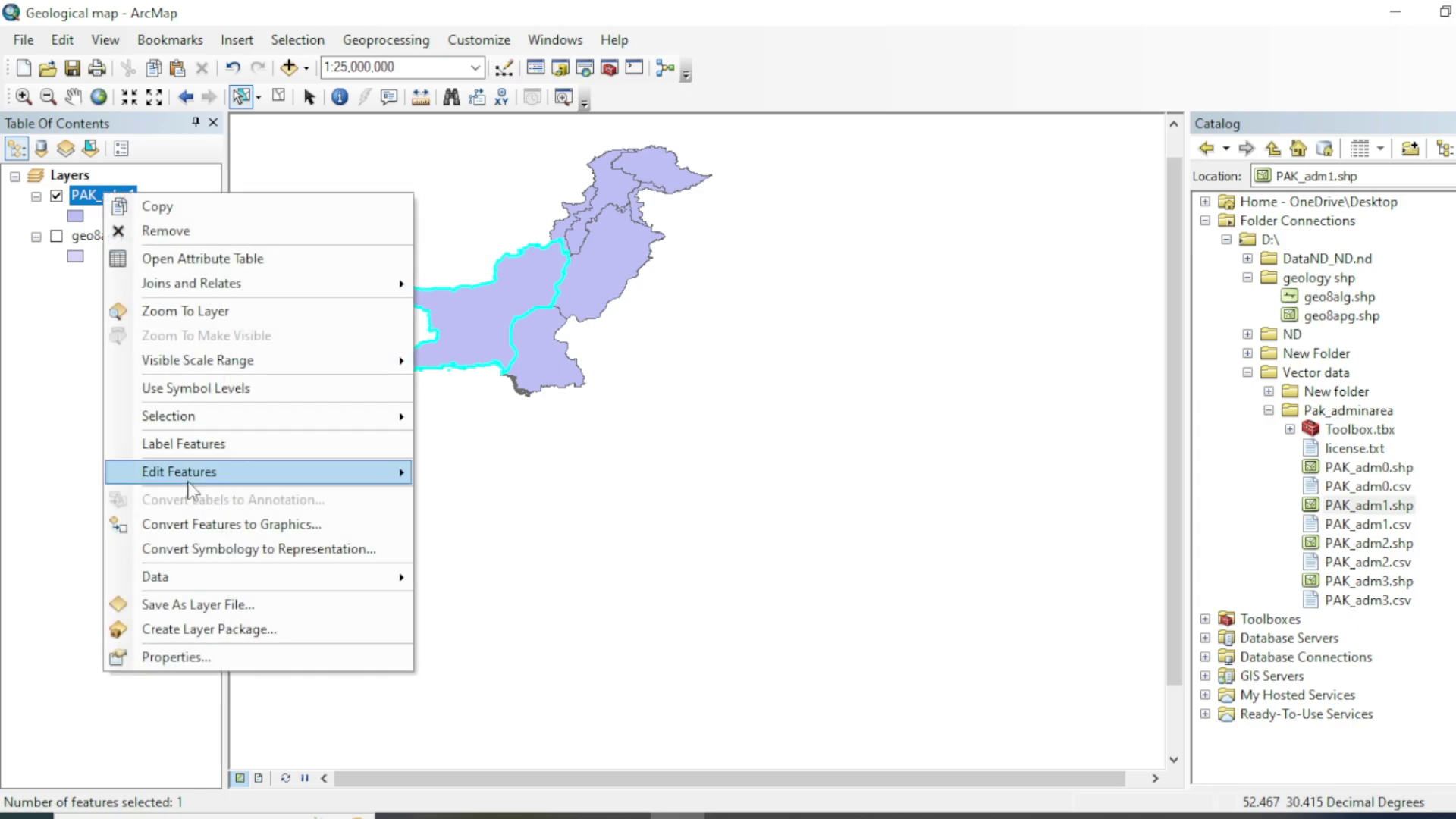
{"action": "mouse_move", "coordinate": [367, 424]}
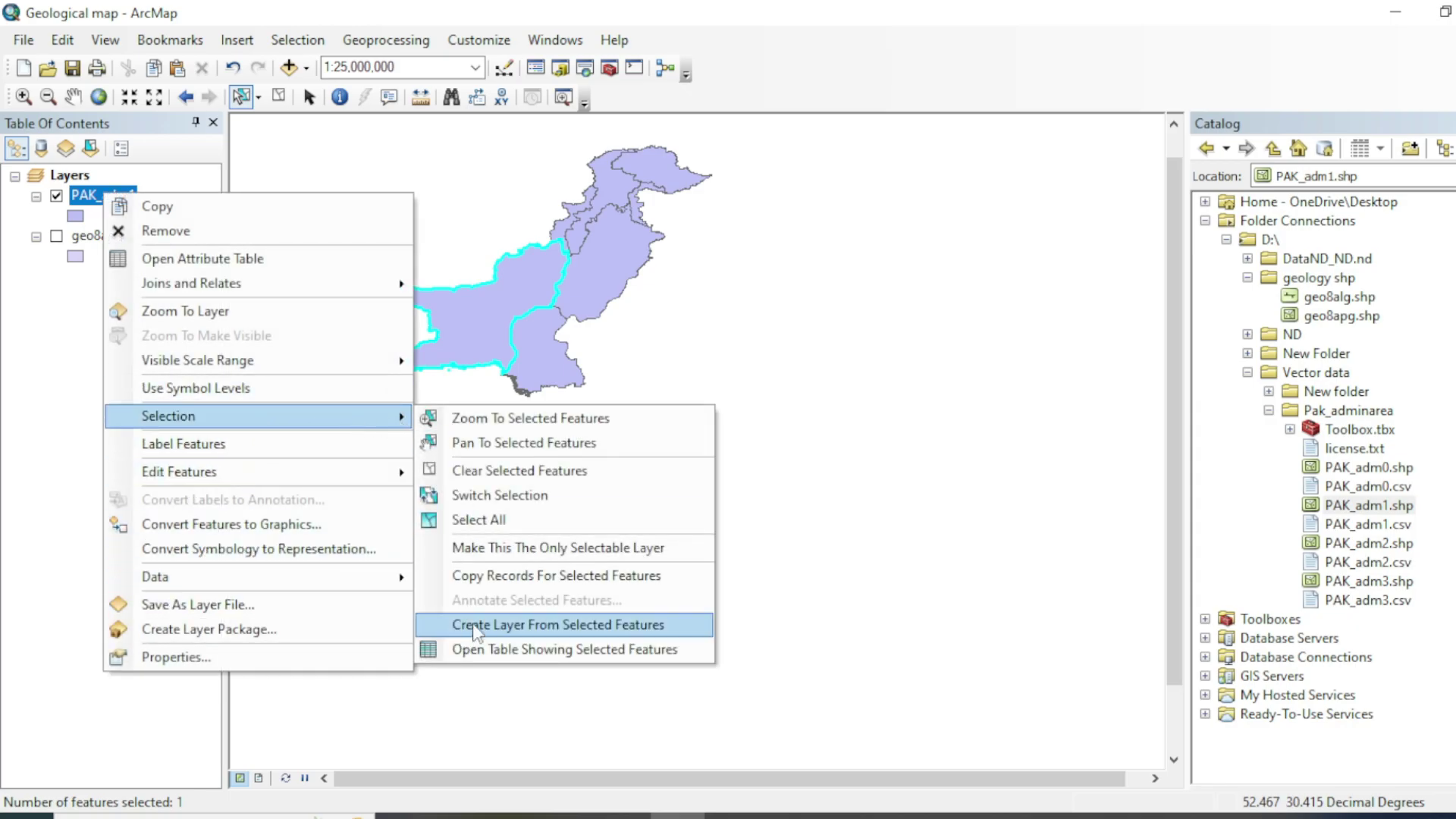
{"action": "left_click", "coordinate": [531, 624]}
{"action": "right_click", "coordinate": [106, 235]}
{"action": "left_click", "coordinate": [165, 273]}
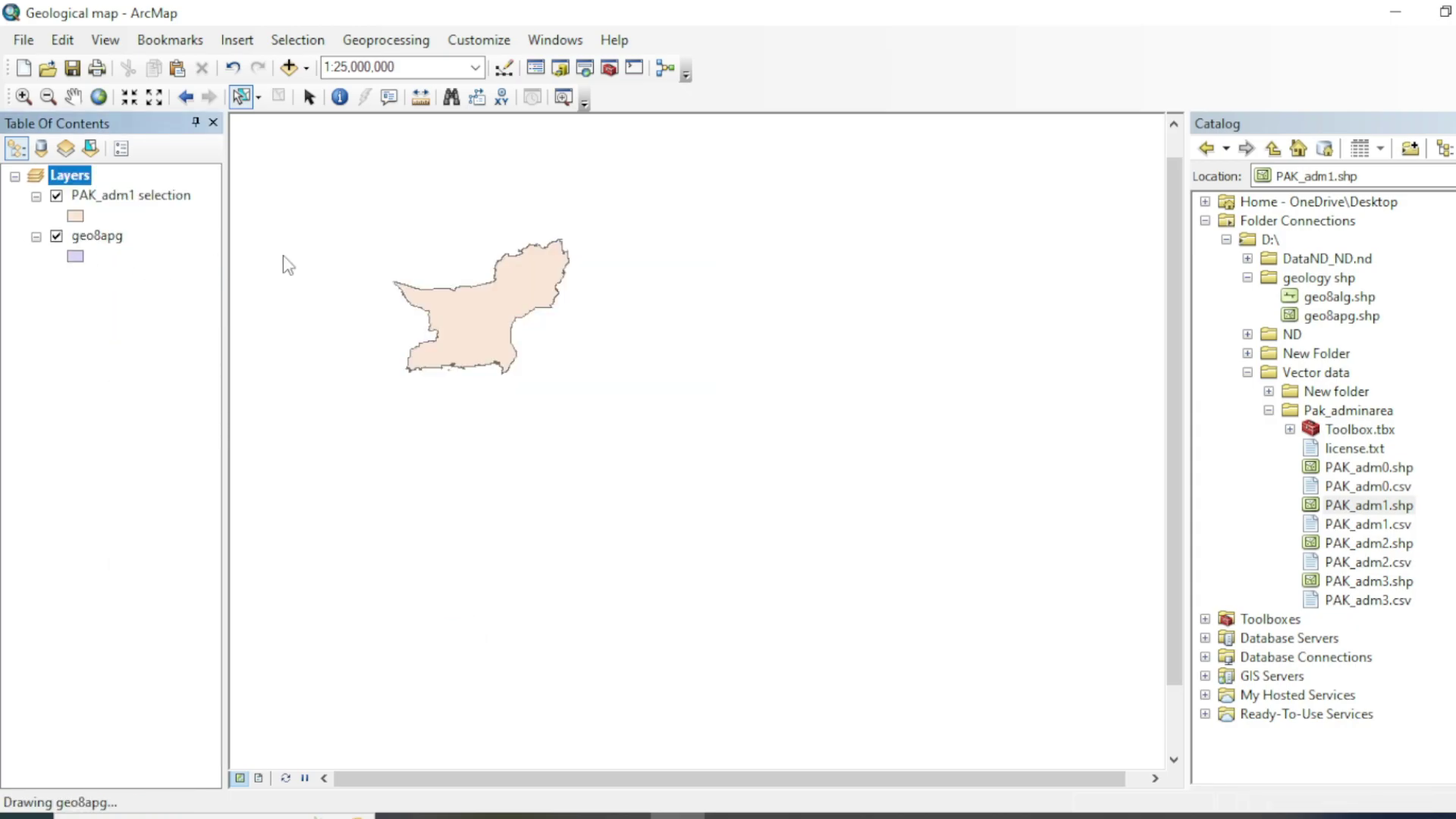
{"action": "left_click", "coordinate": [56, 235]}
{"action": "scroll", "coordinate": [476, 299], "scroll_direction": "up", "scroll_amount": 2}
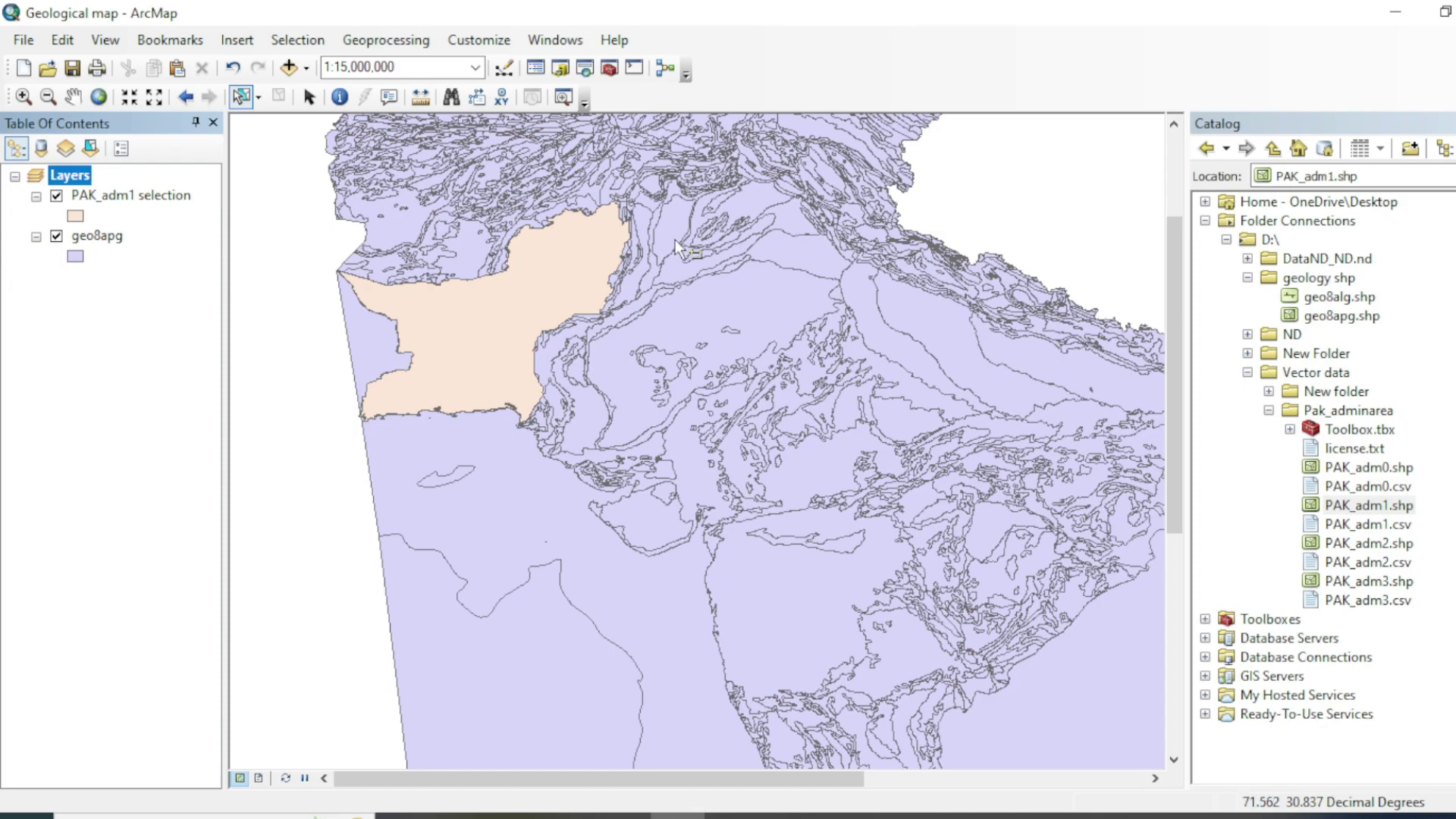
{"action": "scroll", "coordinate": [470, 304], "scroll_direction": "up", "scroll_amount": 1}
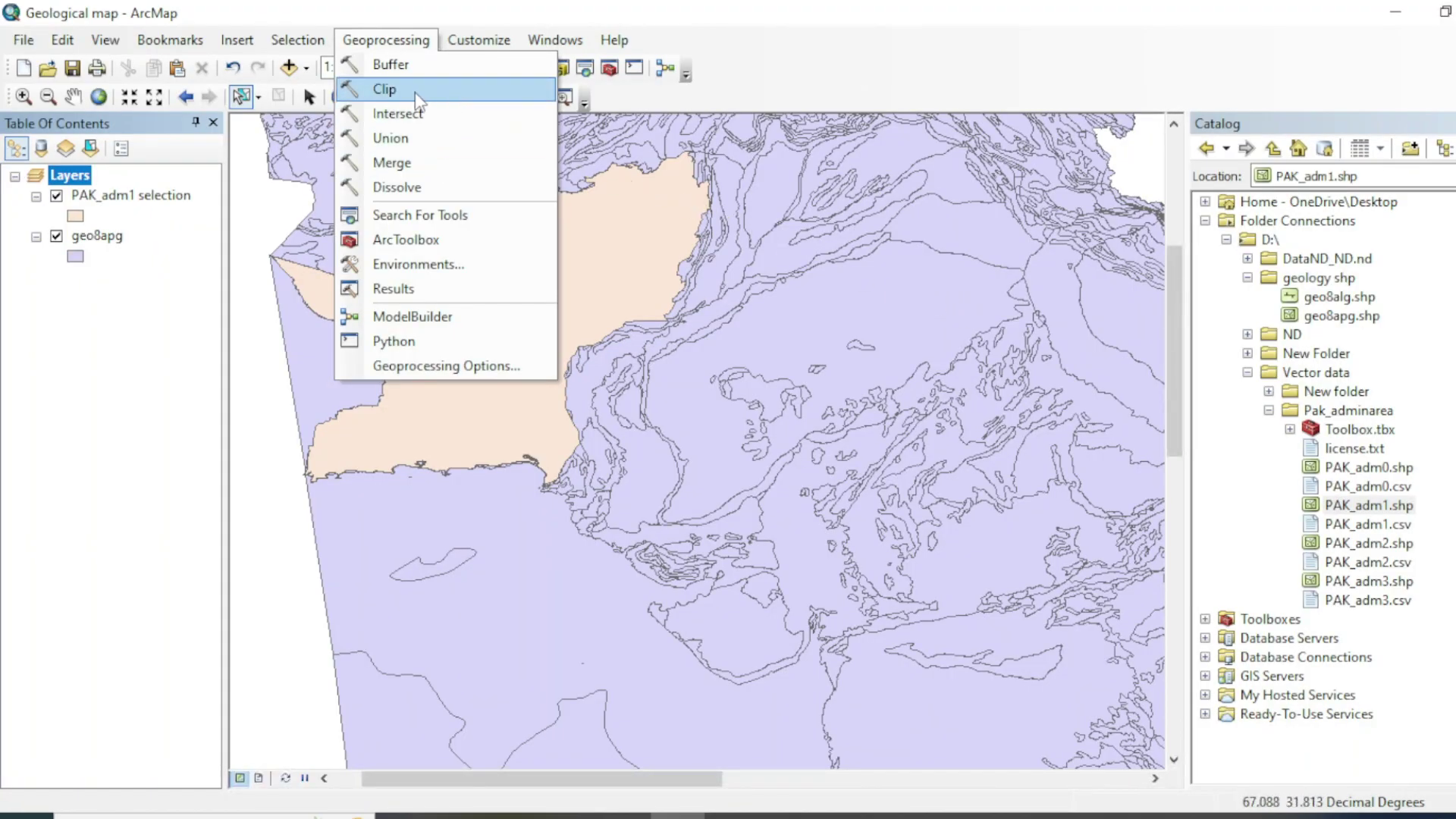
- Clip geo8apg with PAK_adm1 selection, saving the output as D:\geology shp\balochistan.shp
{"action": "left_click", "coordinate": [420, 98]}
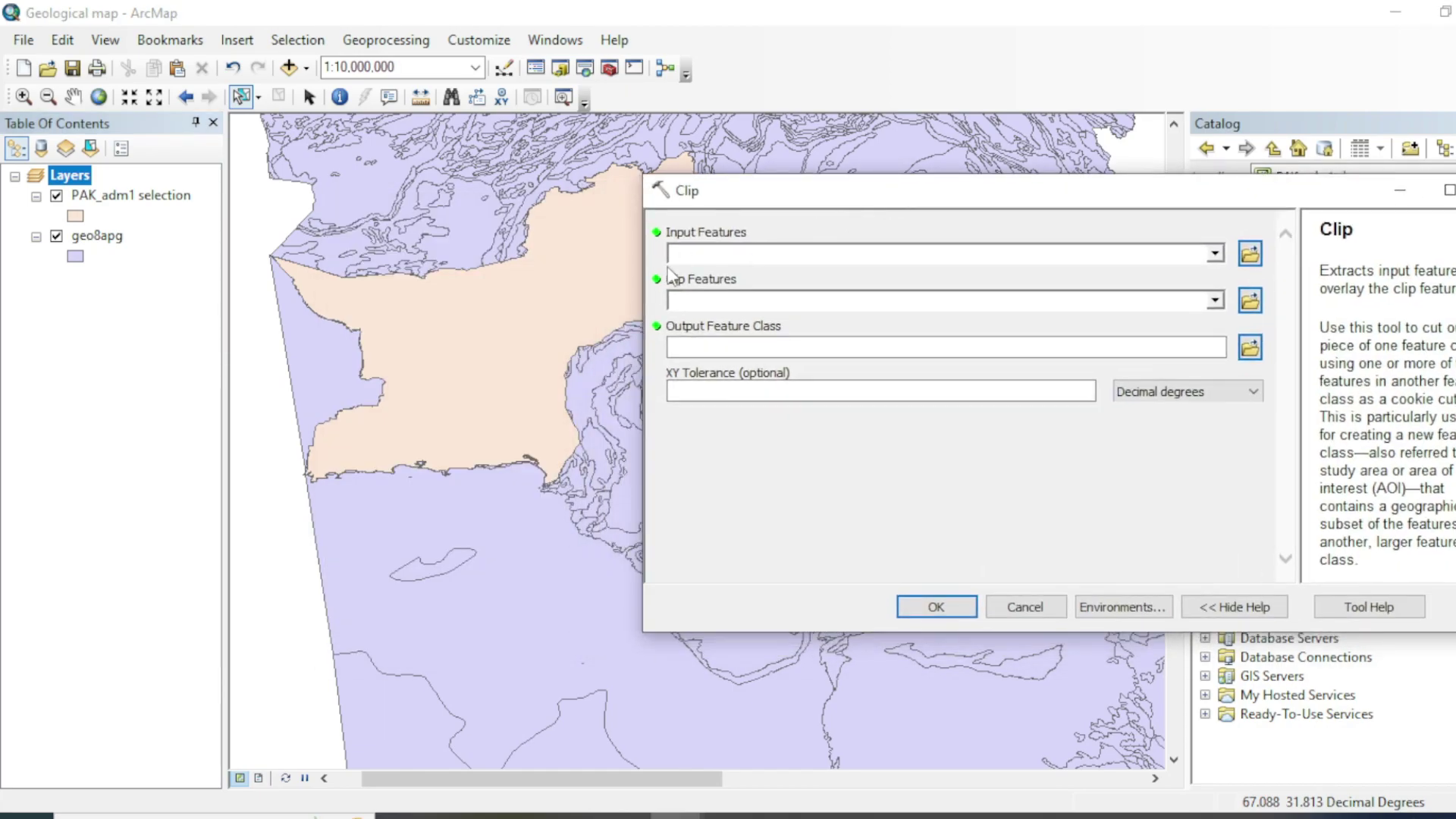
{"action": "left_click", "coordinate": [1218, 255]}
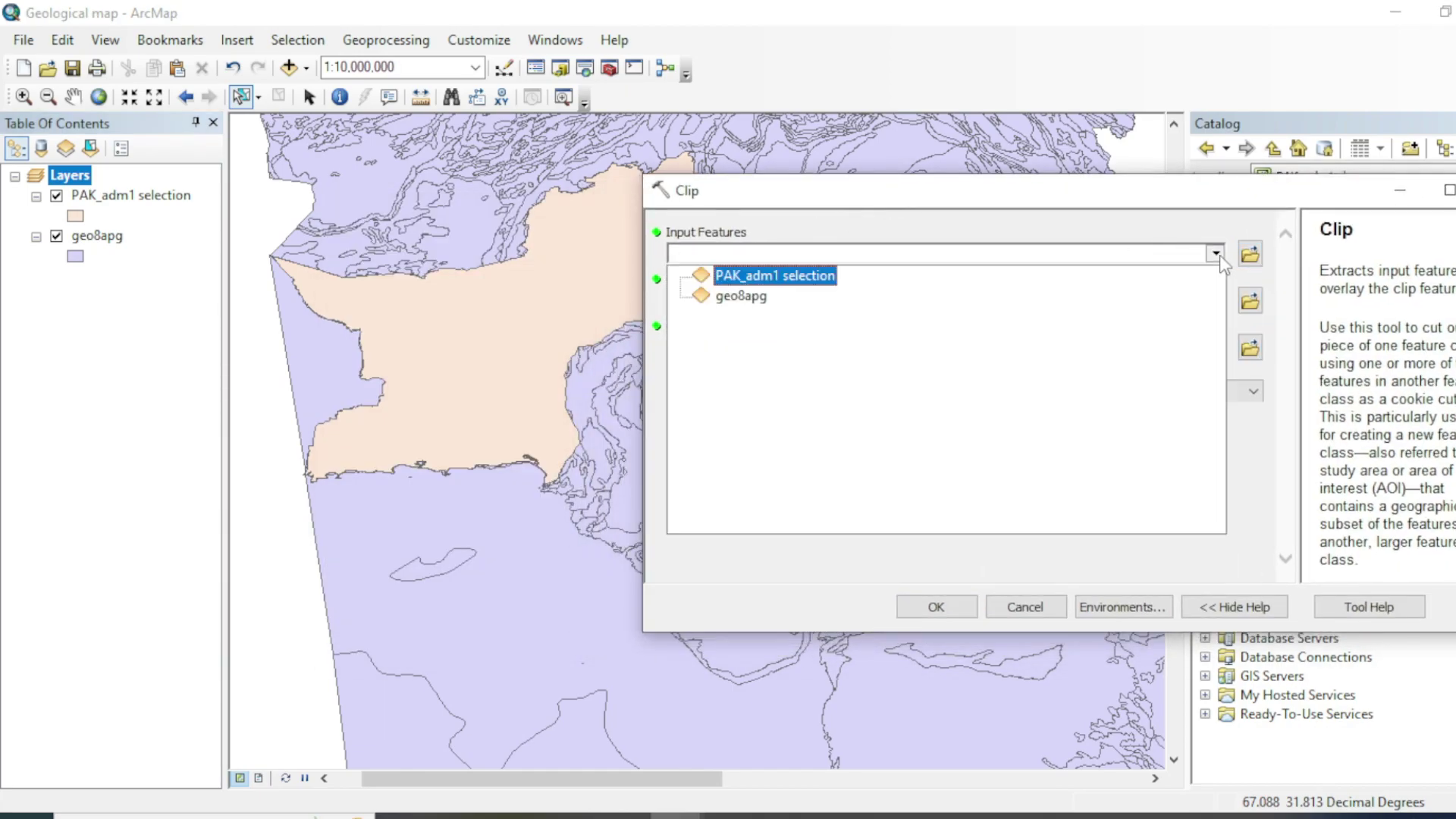
{"action": "left_click", "coordinate": [741, 297]}
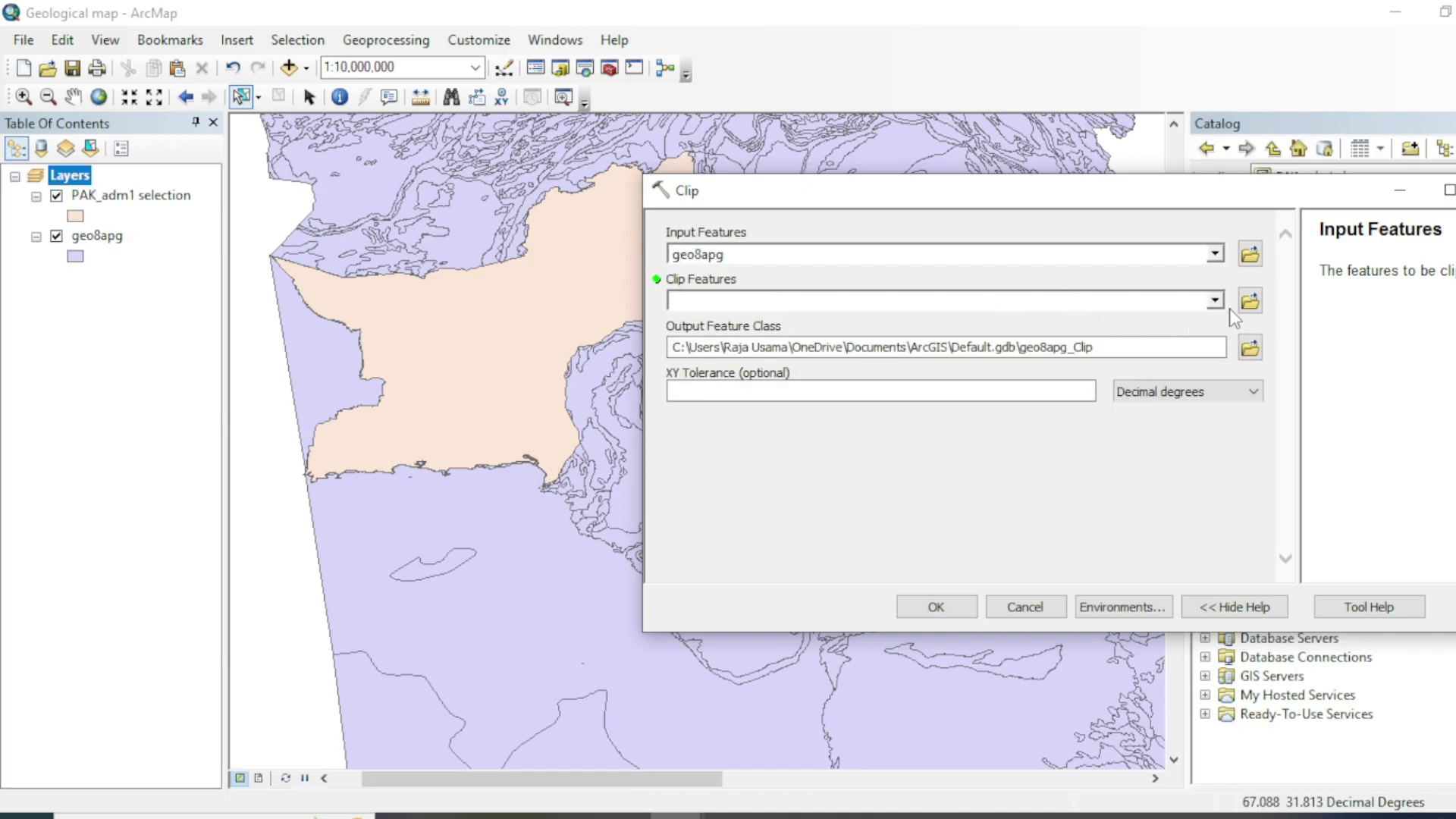
{"action": "left_click", "coordinate": [1215, 300]}
{"action": "left_click", "coordinate": [766, 322]}
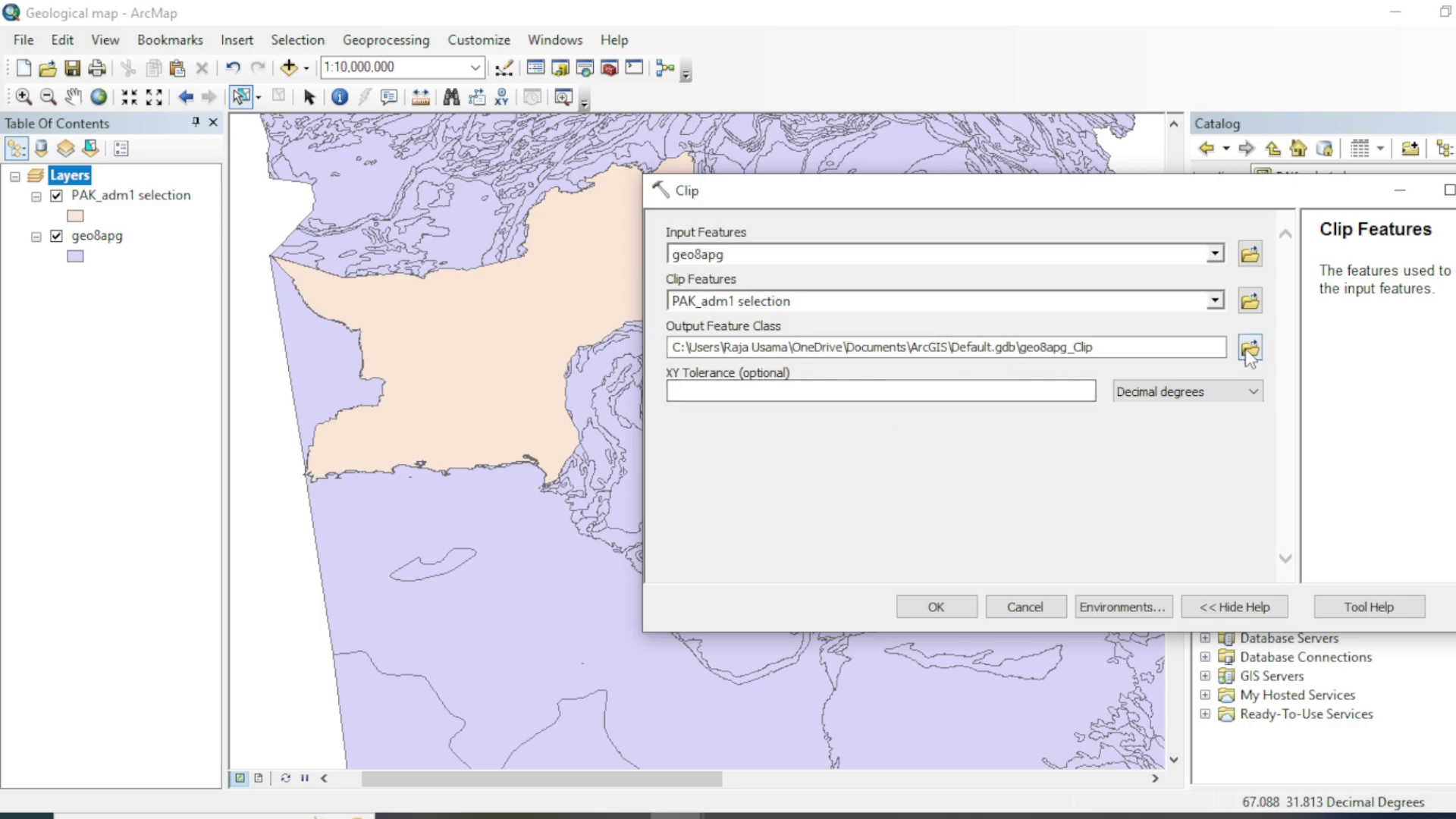
{"action": "left_click", "coordinate": [1250, 349]}
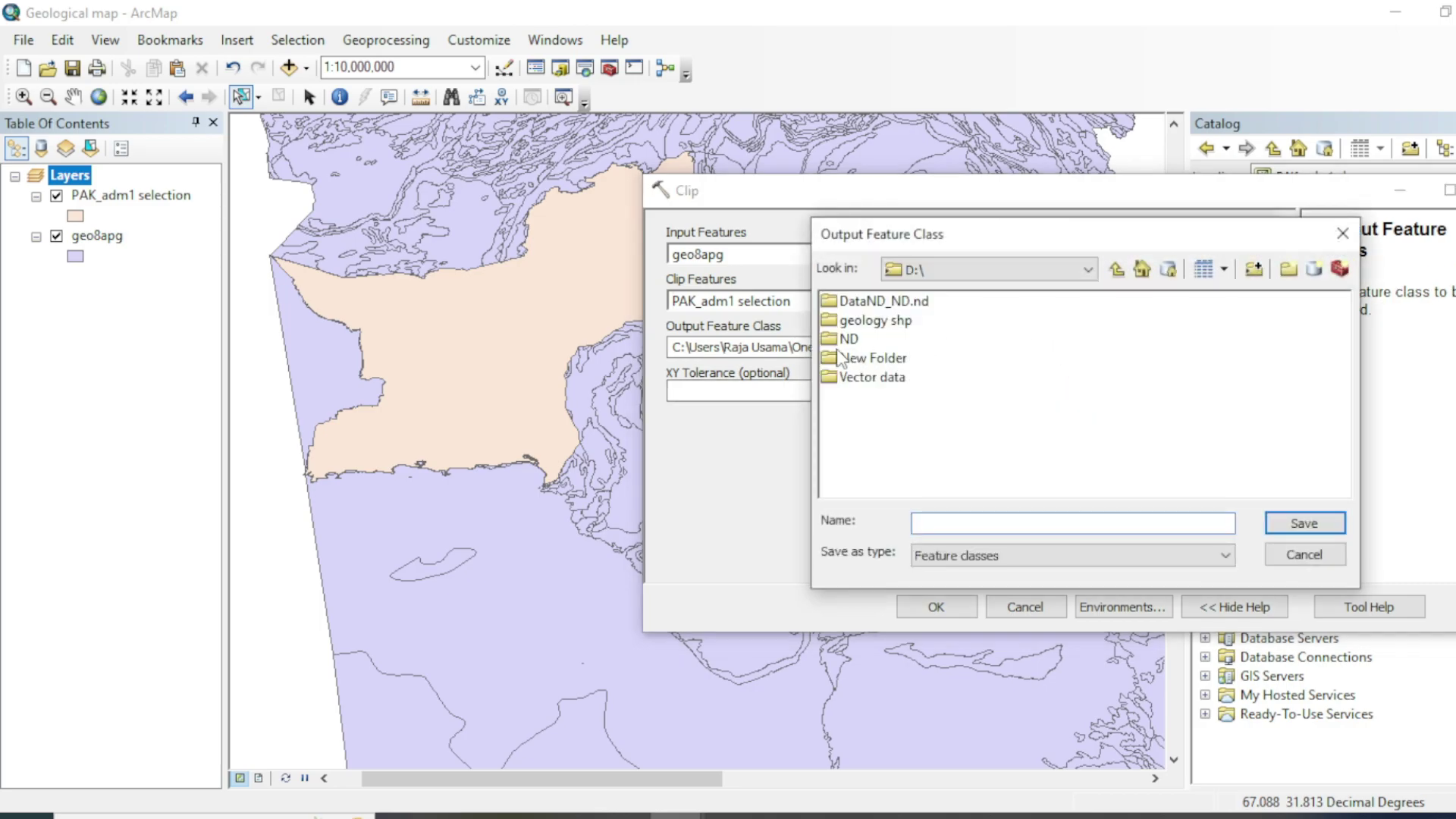
{"action": "double_click", "coordinate": [875, 322]}
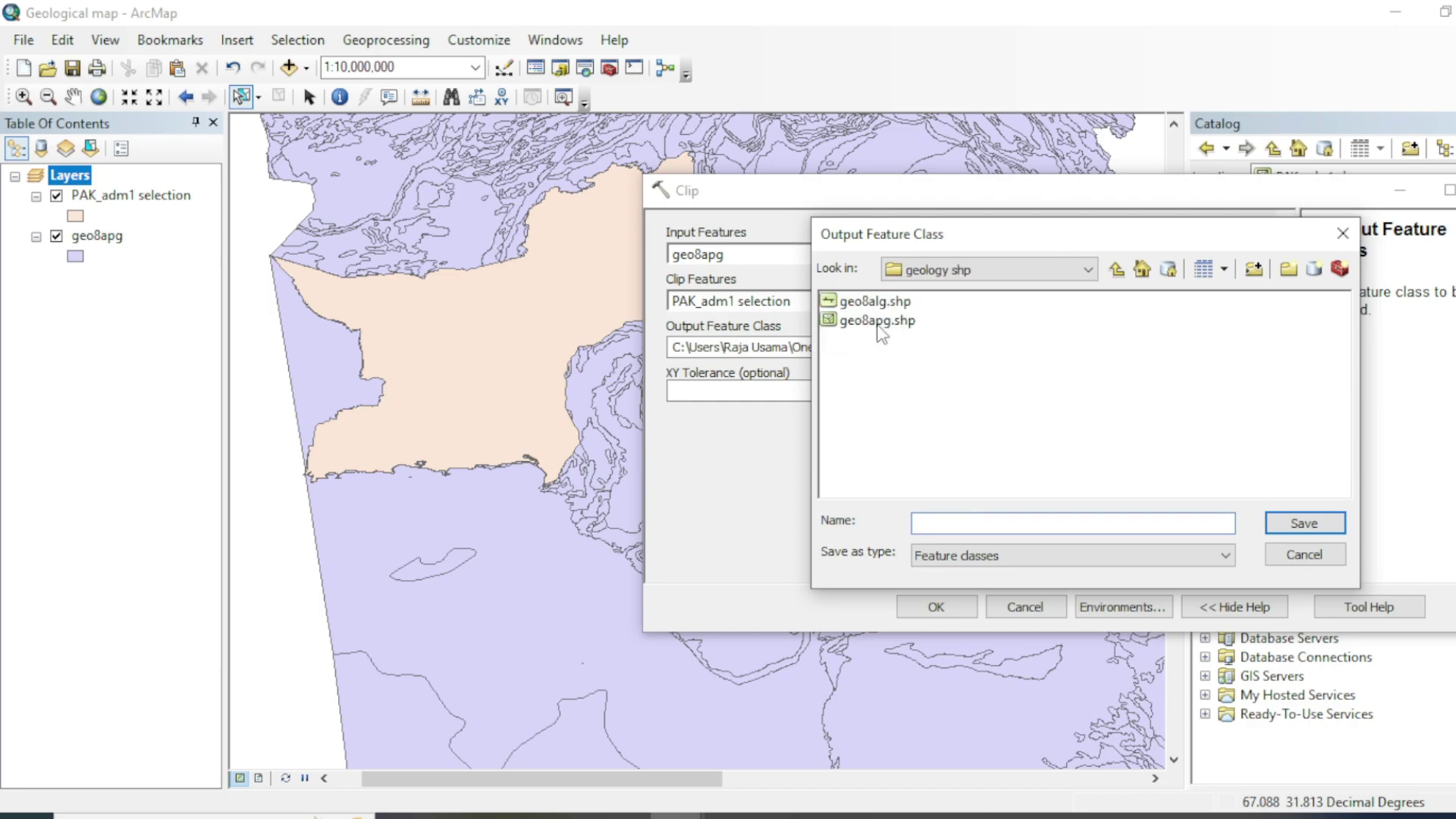
{"action": "left_click", "coordinate": [954, 523]}
{"action": "left_click", "coordinate": [1302, 524]}
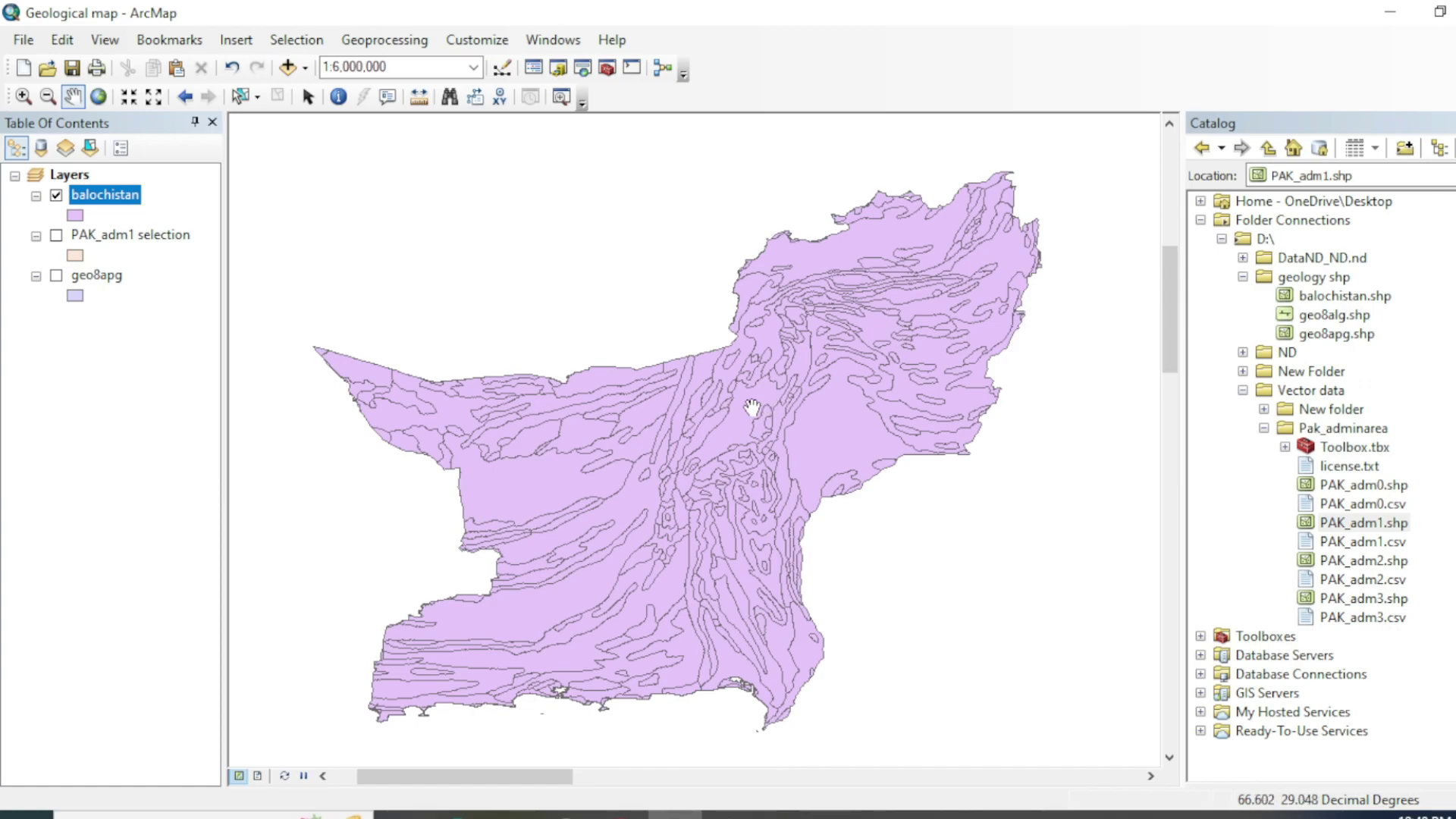
- Pan the Balochistan view slightly and toggle the geology layer on, then off
{"action": "left_click_drag", "start_coordinate": [746, 407], "coordinate": [766, 397]}
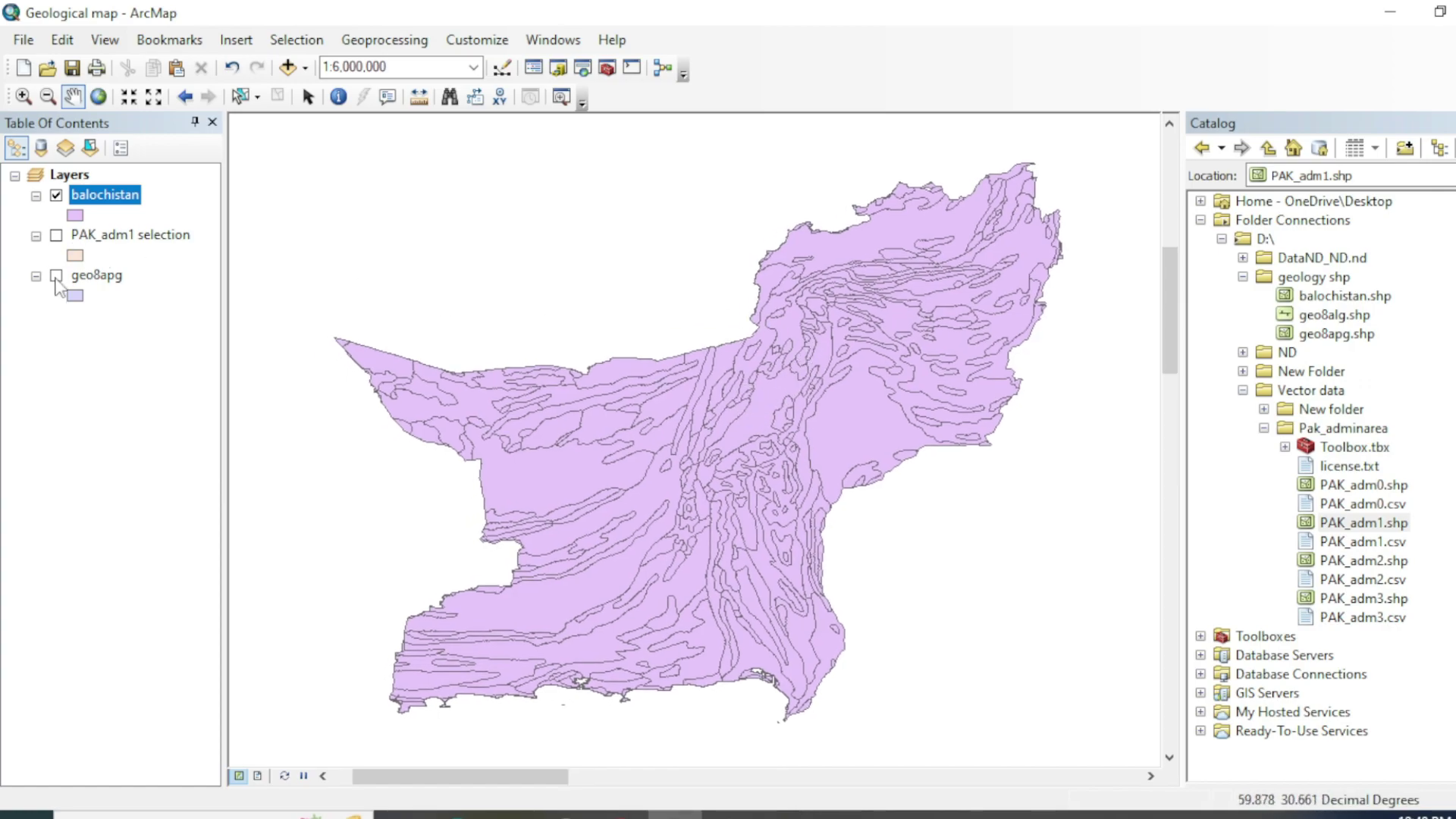
{"action": "left_click", "coordinate": [56, 277]}
{"action": "scroll", "coordinate": [56, 280], "scroll_direction": "down", "scroll_amount": 4}
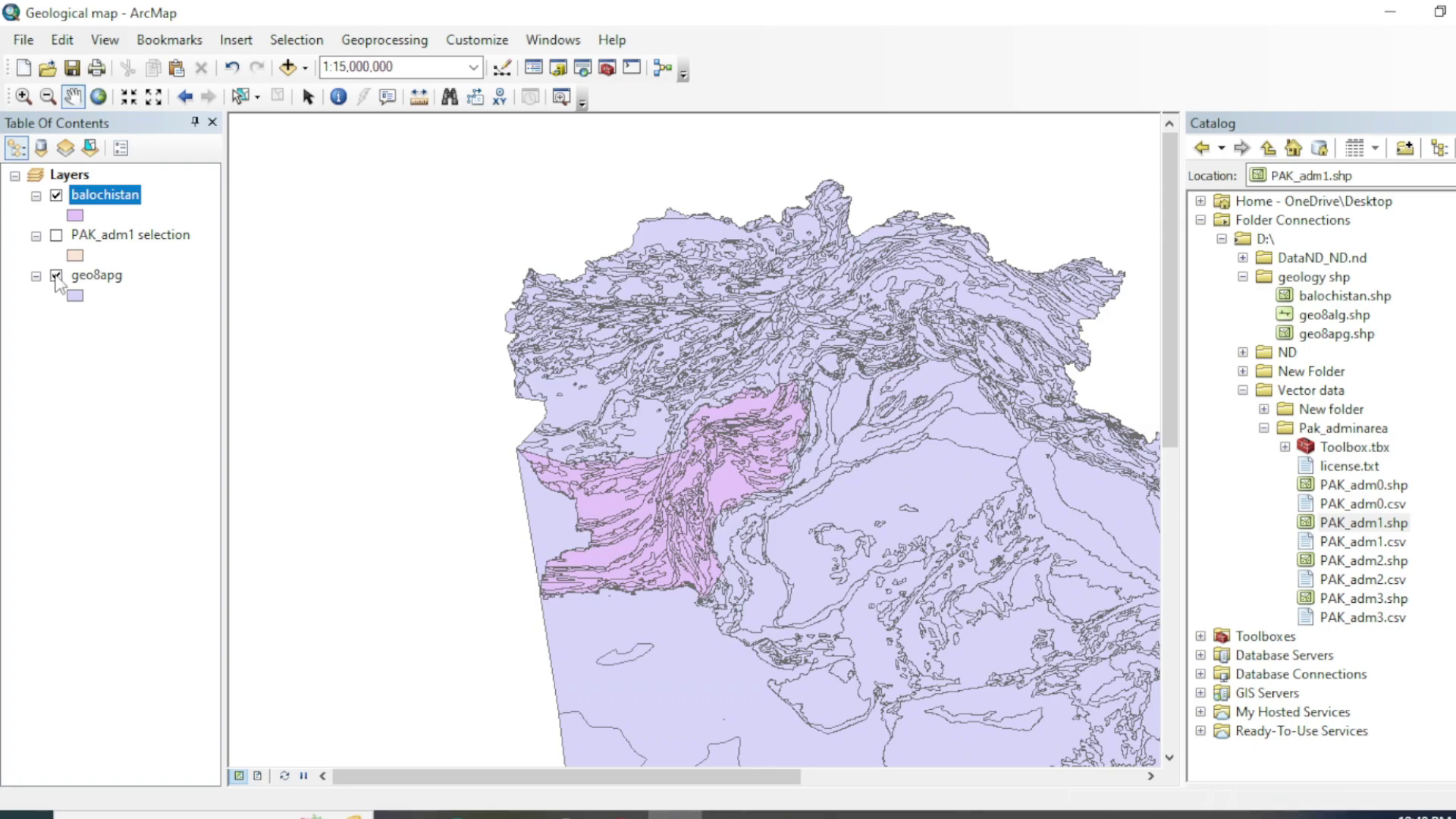
{"action": "left_click", "coordinate": [56, 277]}
{"action": "scroll", "coordinate": [590, 554], "scroll_direction": "up", "scroll_amount": 3}
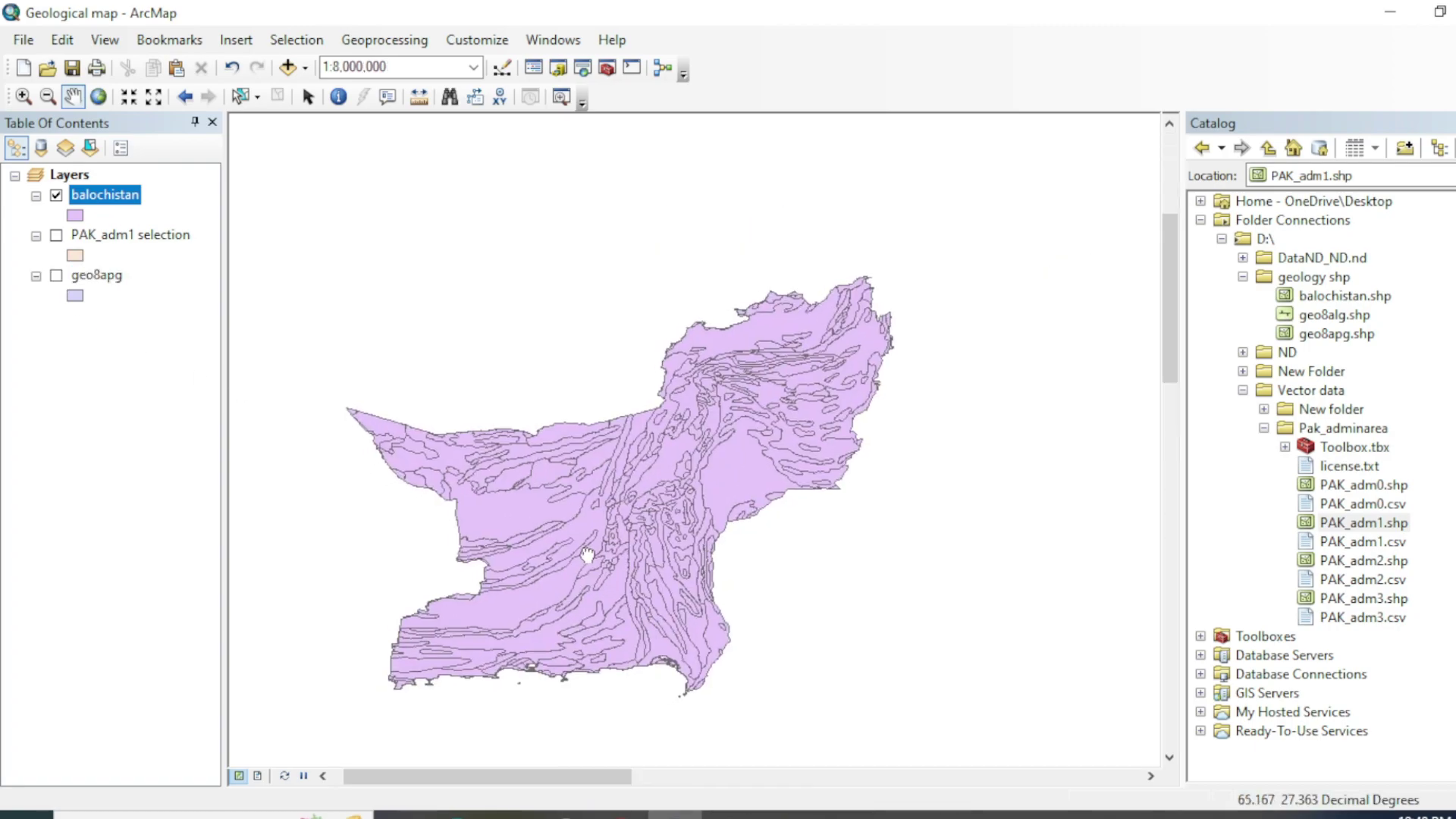
{"action": "scroll", "coordinate": [589, 554], "scroll_direction": "up", "scroll_amount": 1}
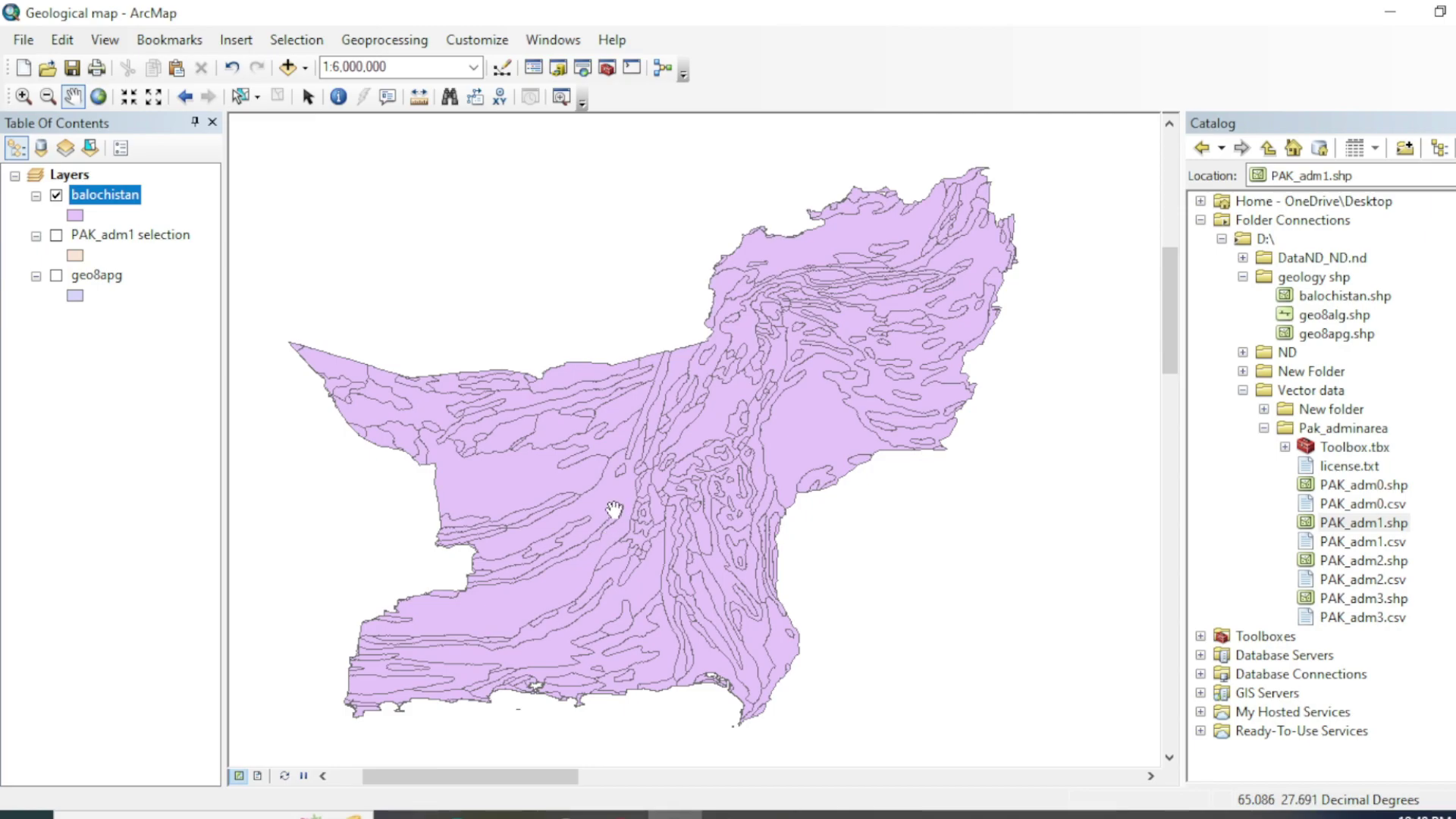
- Open the balochistan attribute table, scroll through its rows, and close it
{"action": "right_click", "coordinate": [84, 209]}
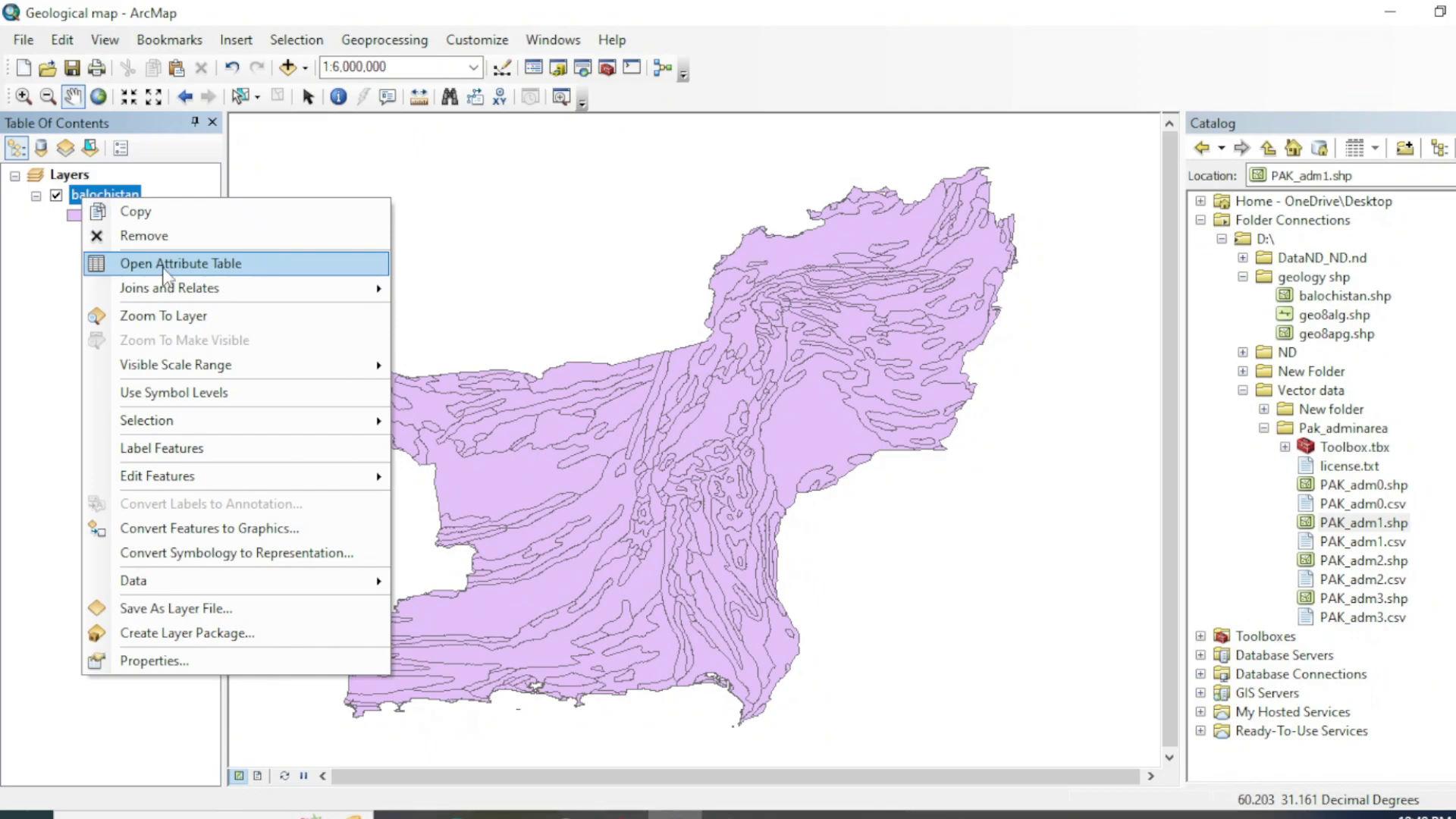
{"action": "left_click", "coordinate": [106, 264]}
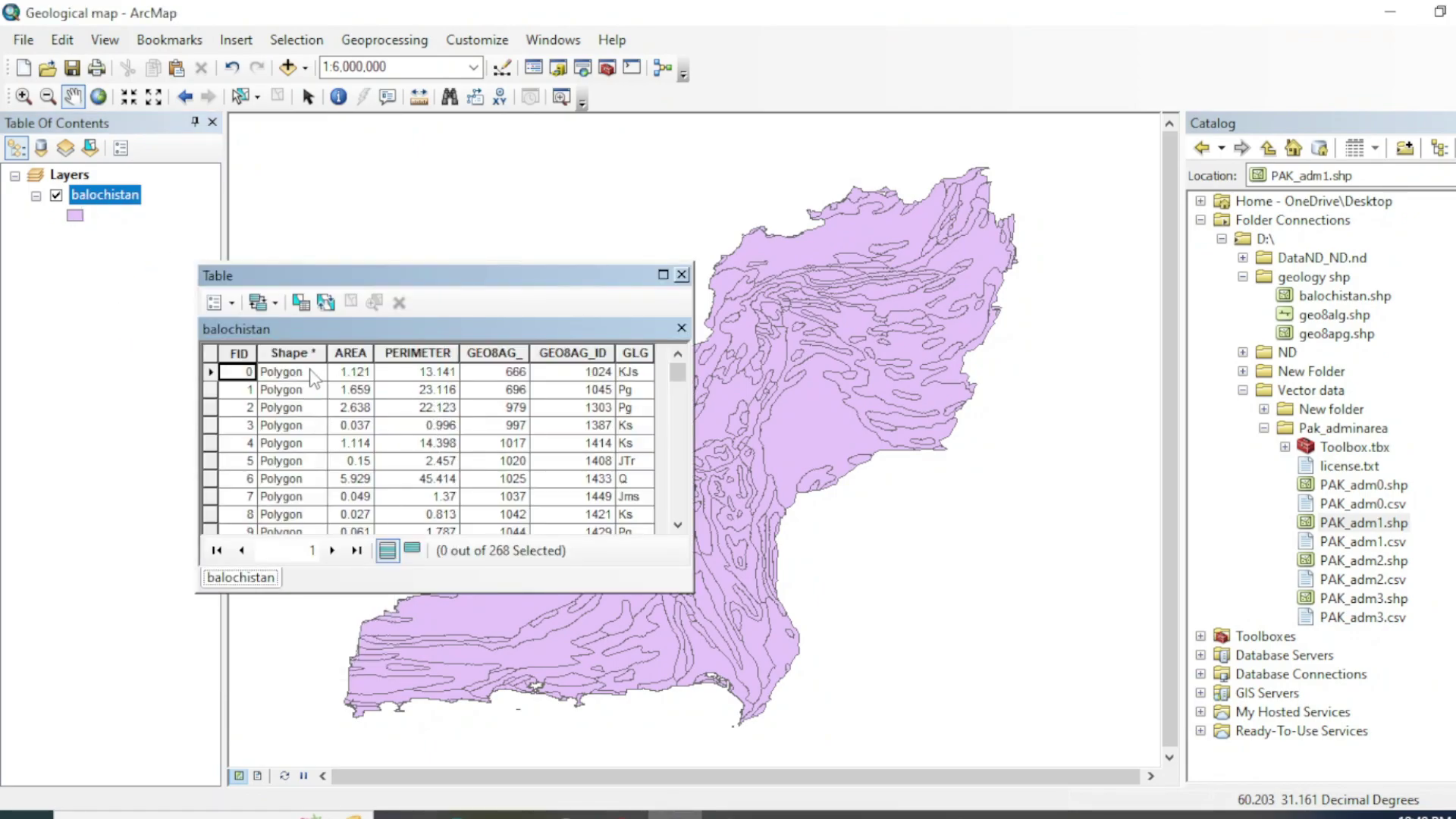
{"action": "scroll", "coordinate": [307, 383], "scroll_direction": "down", "scroll_amount": 1}
{"action": "scroll", "coordinate": [305, 392], "scroll_direction": "up", "scroll_amount": 1}
{"action": "scroll", "coordinate": [296, 379], "scroll_direction": "down", "scroll_amount": 3}
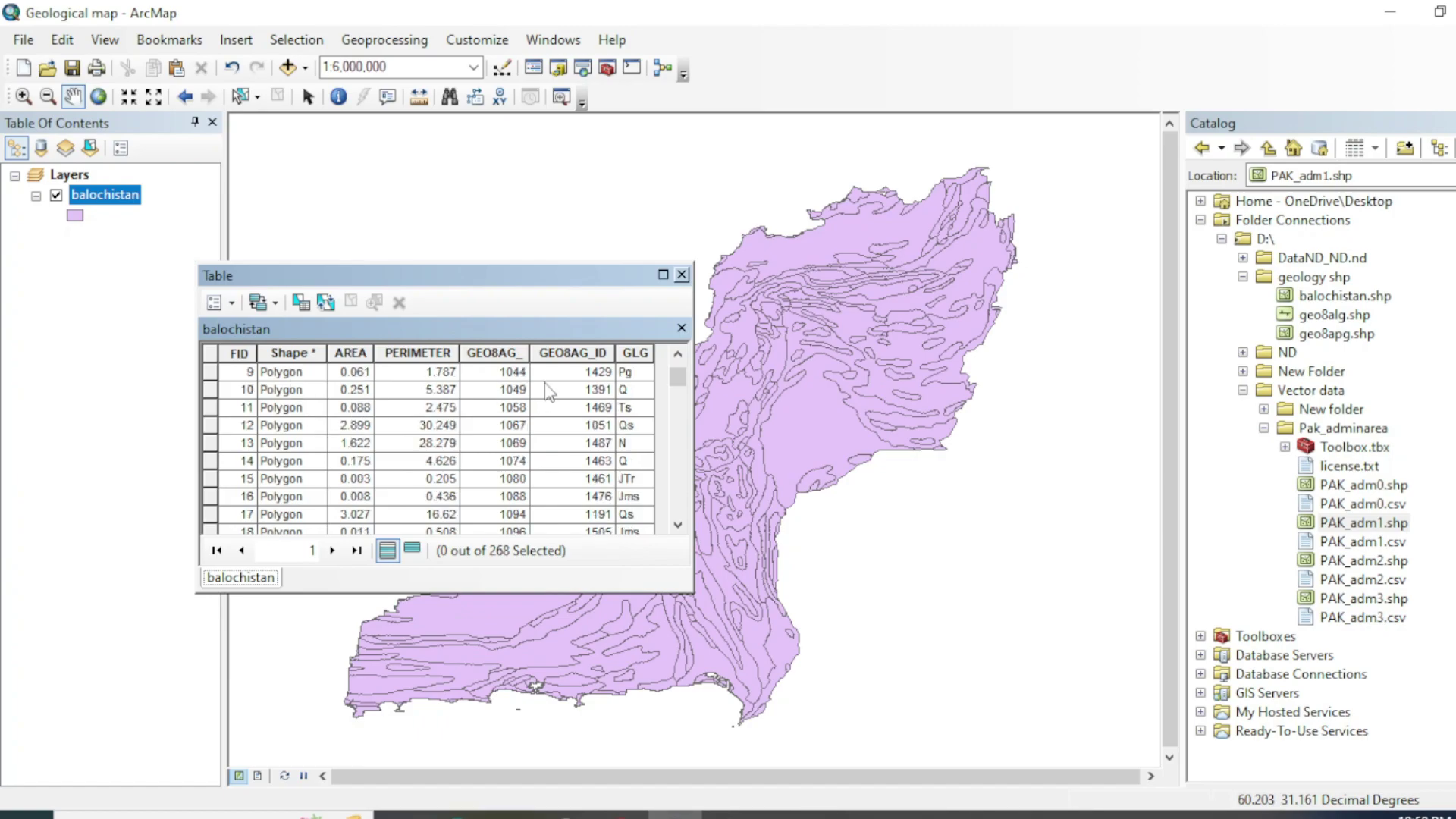
{"action": "left_click", "coordinate": [681, 274]}
- Identify a Qs polygon on the map to inspect its attributes
{"action": "left_click", "coordinate": [338, 96]}
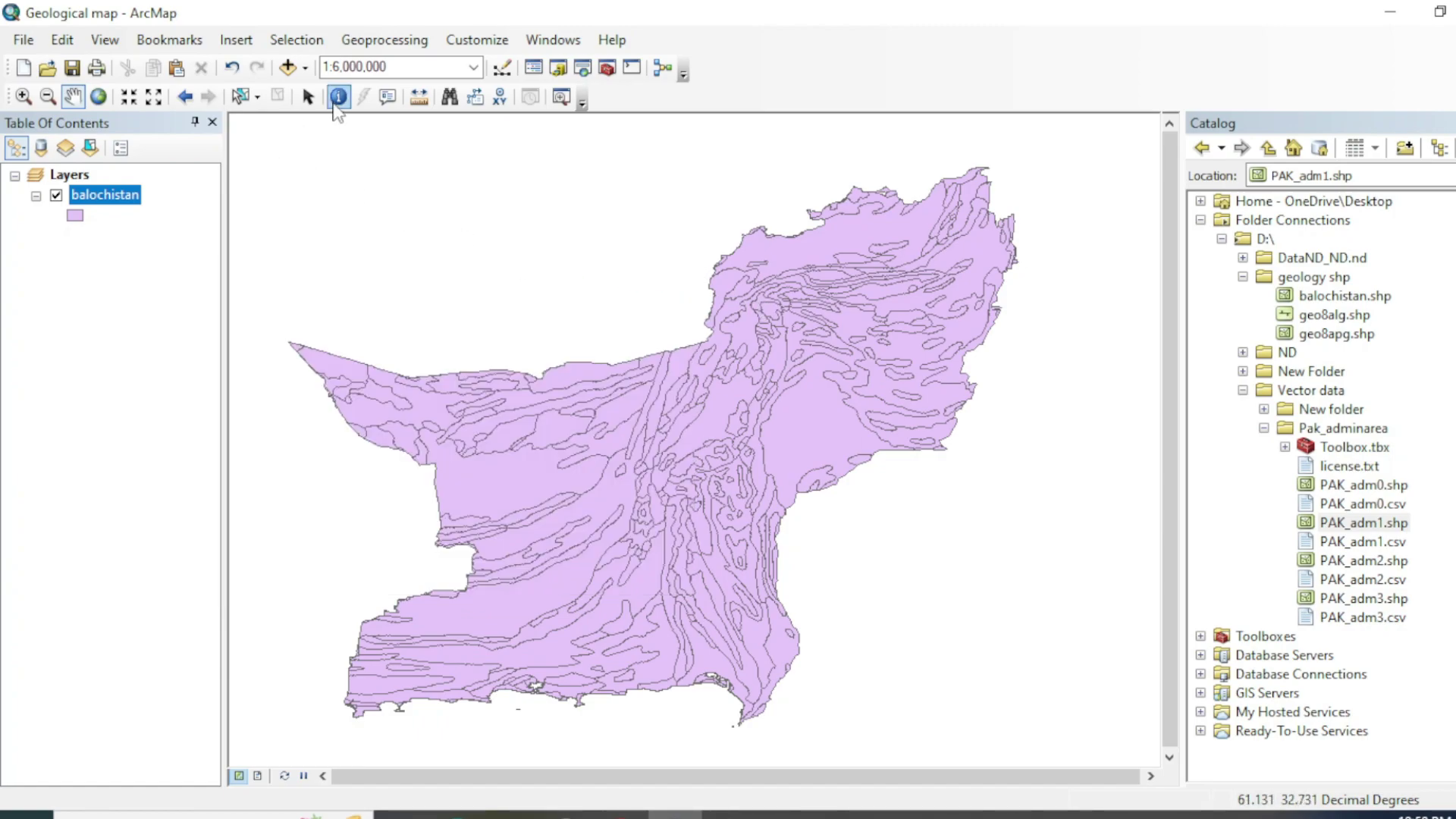
{"action": "left_click", "coordinate": [489, 491]}
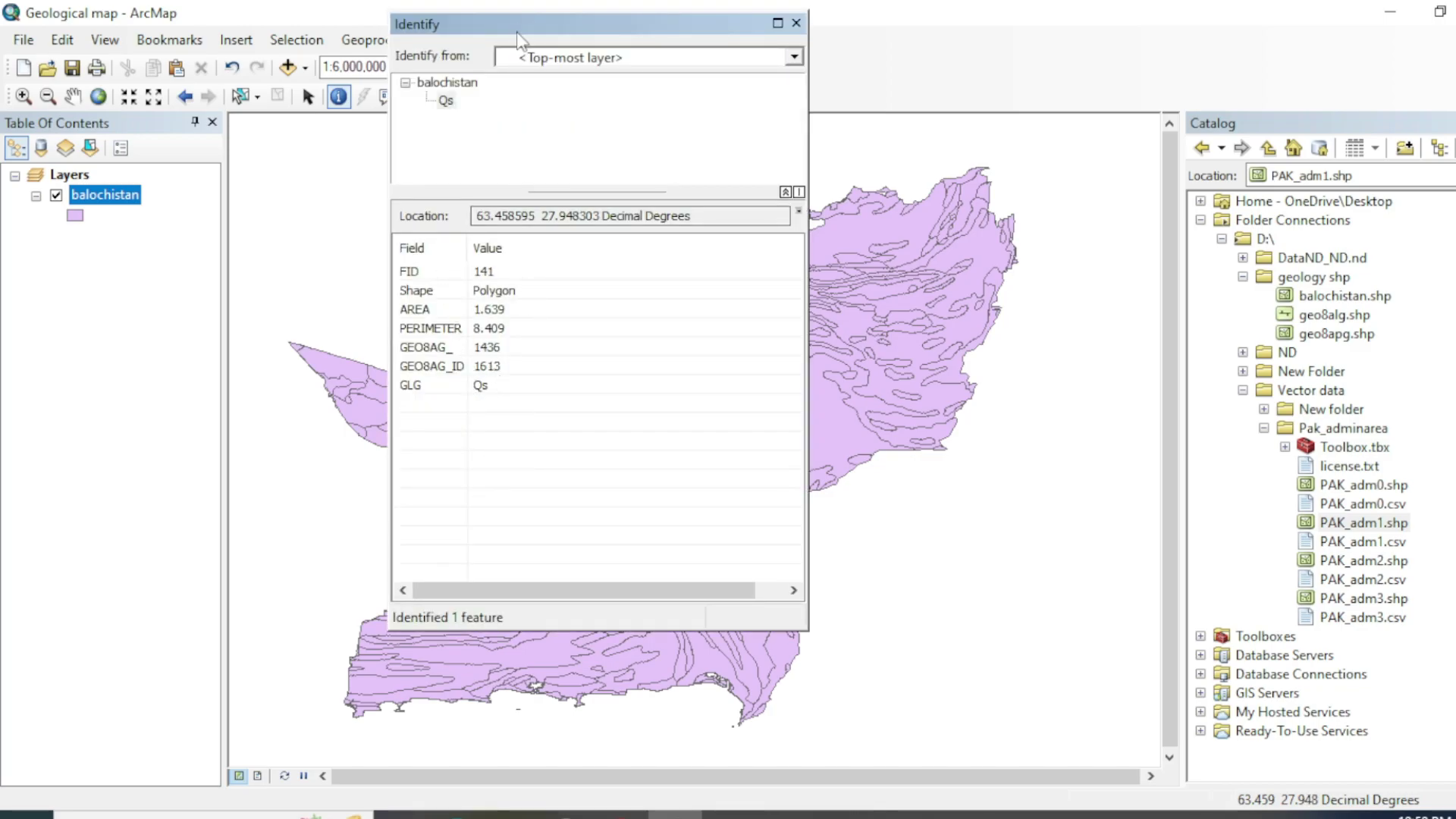
{"action": "left_click_drag", "start_coordinate": [518, 39], "coordinate": [901, 63]}
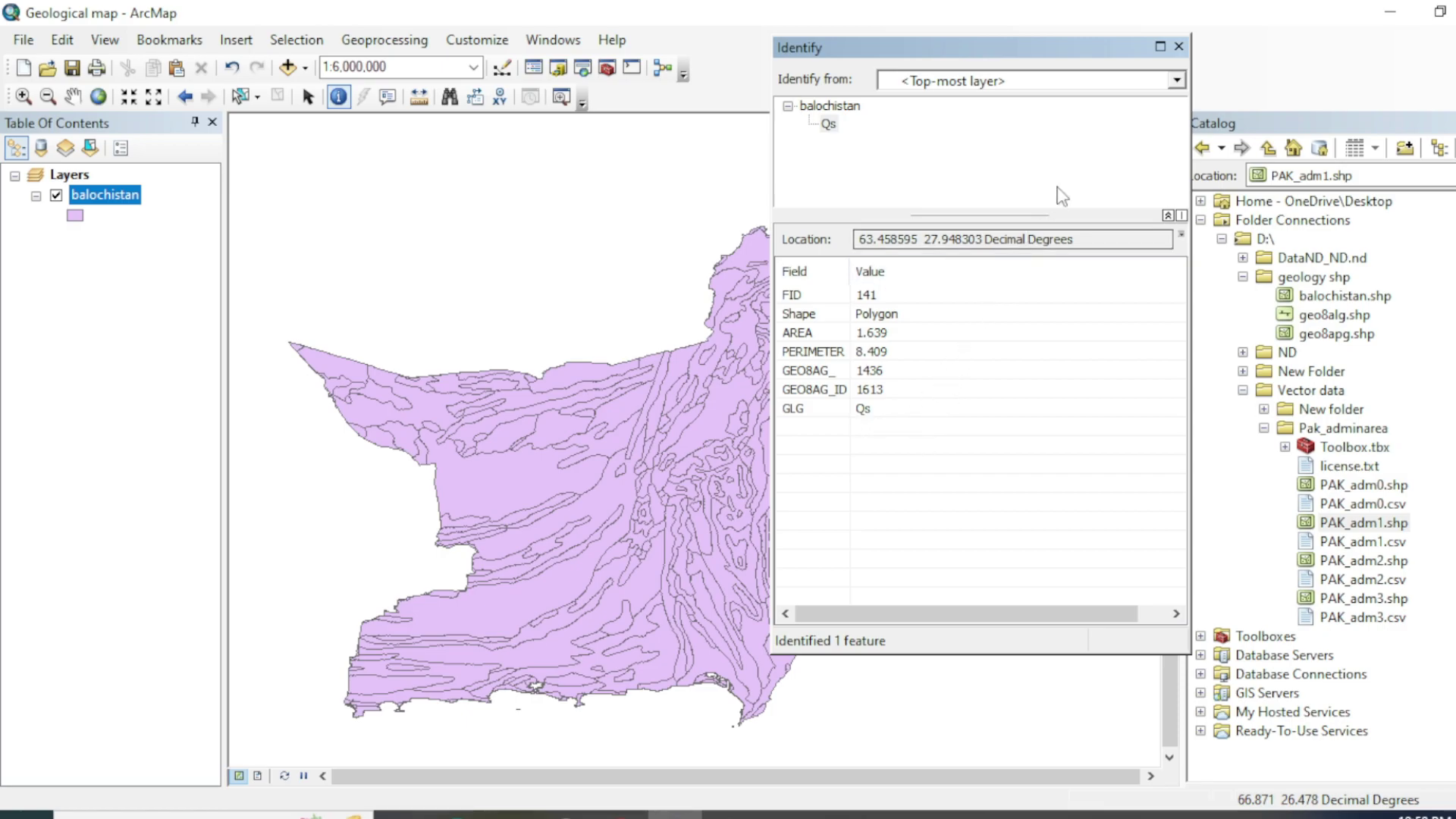
{"action": "left_click", "coordinate": [1178, 47]}
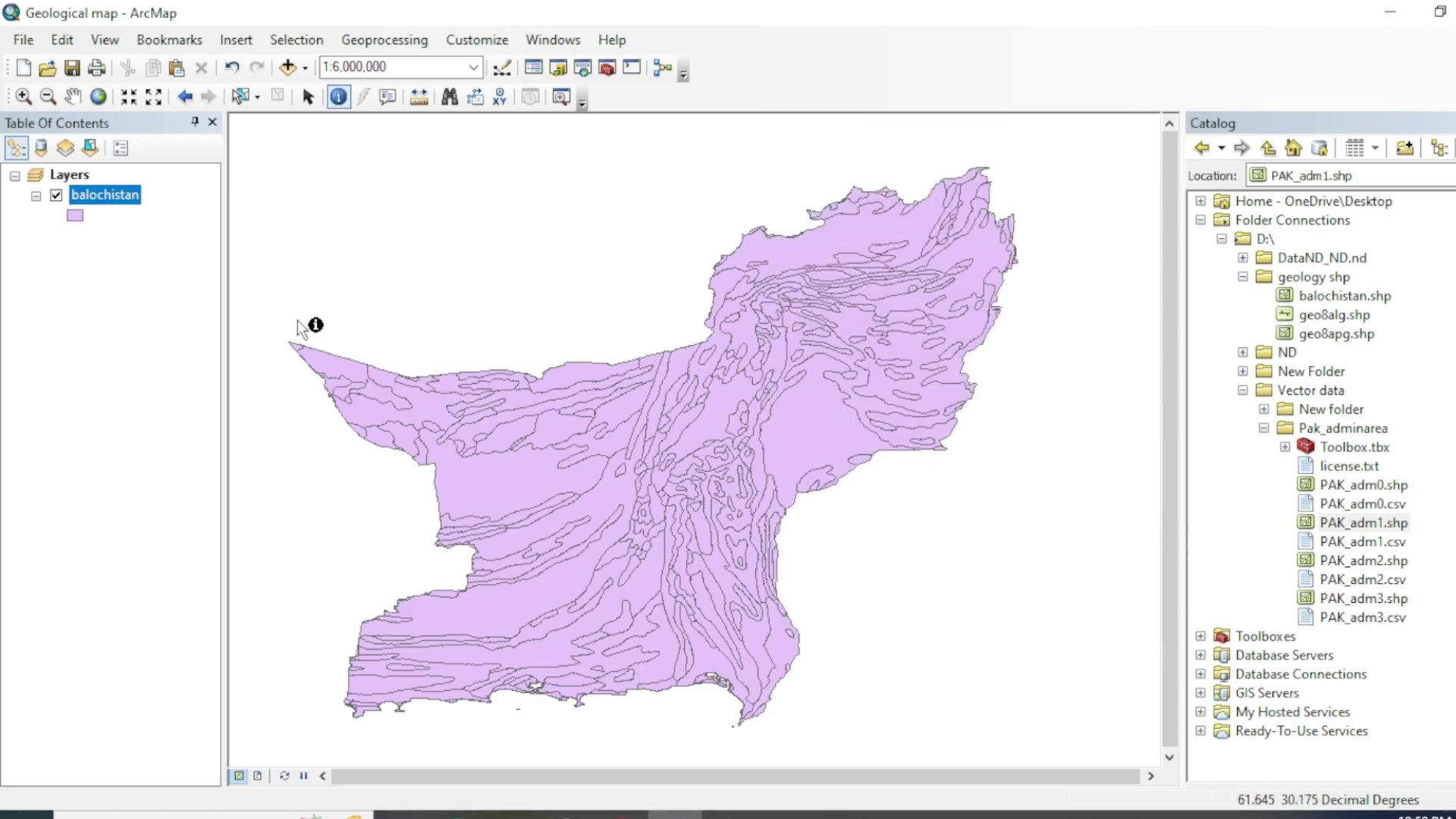
- Reopen the balochistan attribute table and scroll through its GLG codes
{"action": "right_click", "coordinate": [95, 191]}
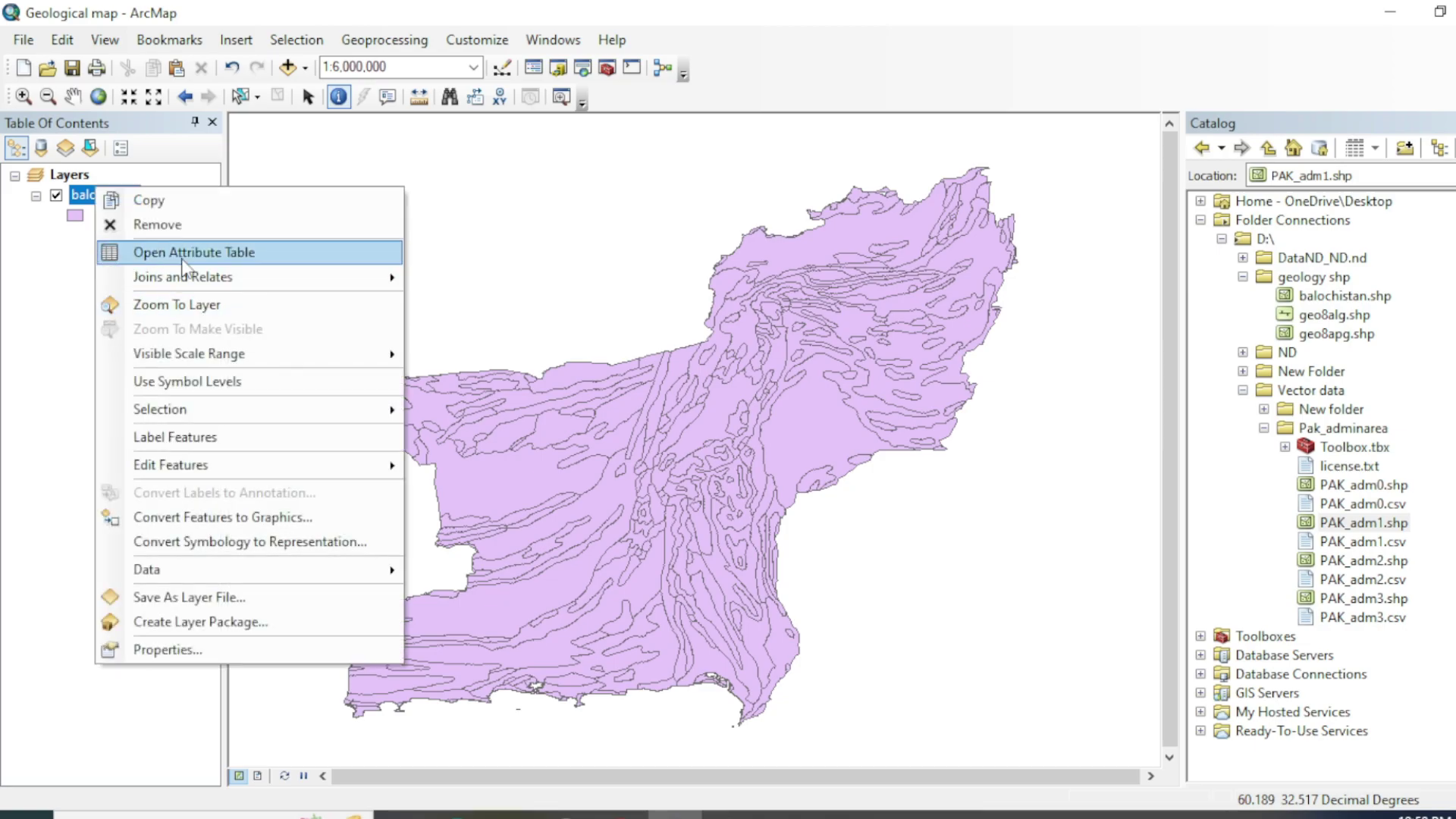
{"action": "left_click", "coordinate": [318, 203]}
{"action": "scroll", "coordinate": [622, 443], "scroll_direction": "down", "scroll_amount": 15}
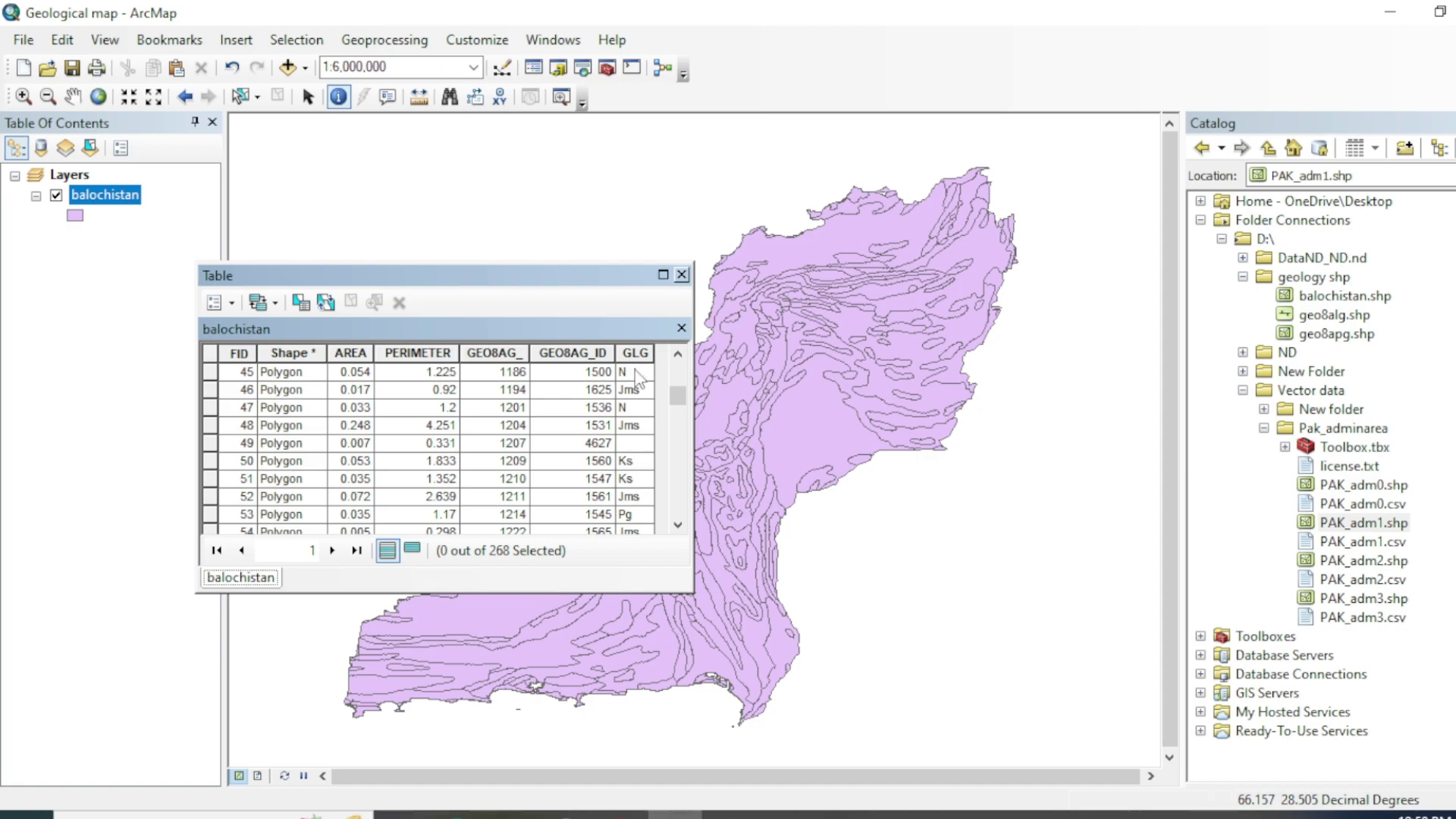
{"action": "scroll", "coordinate": [629, 425], "scroll_direction": "down", "scroll_amount": 4}
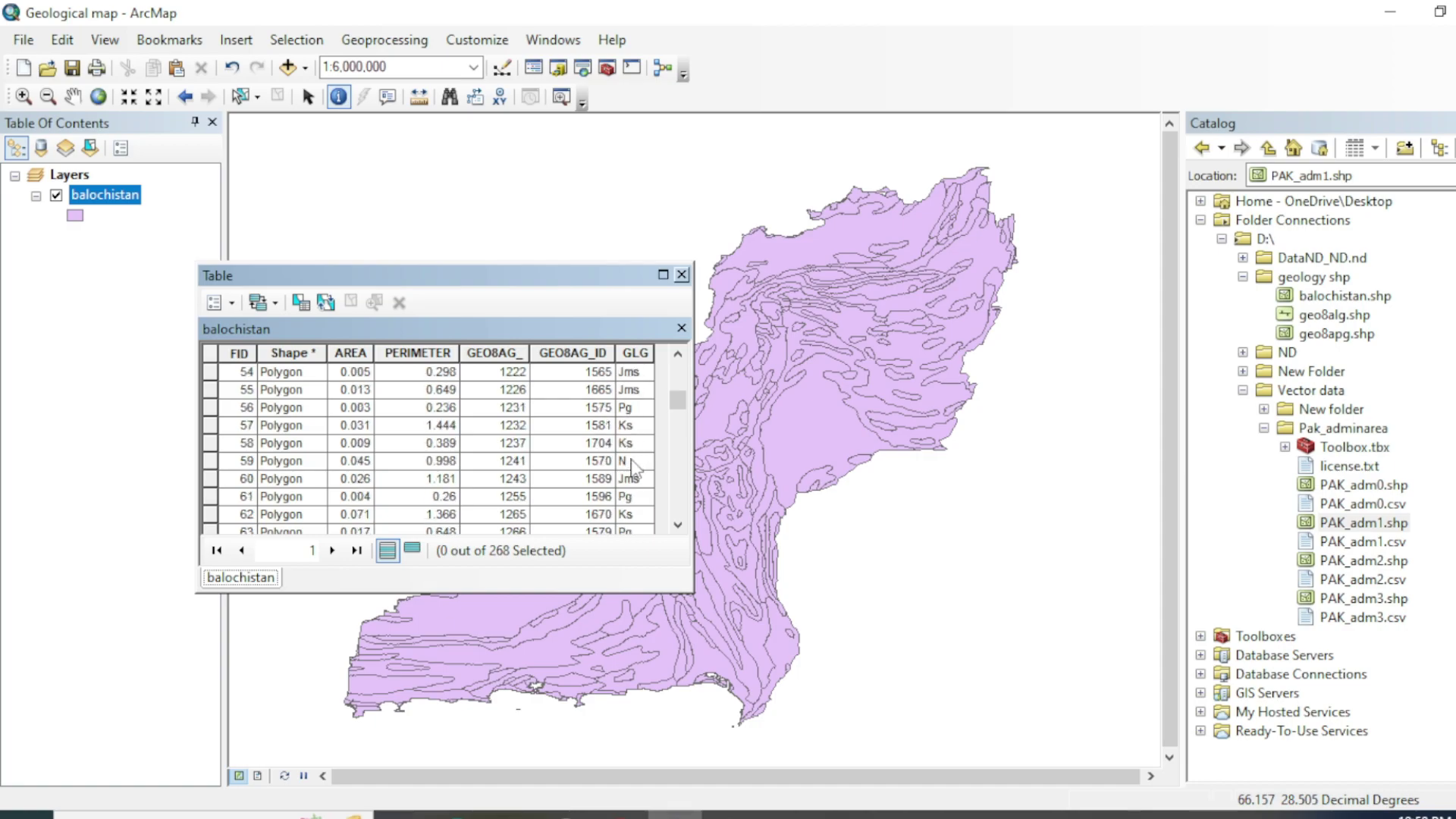
- Dissolve balochistan by the GLG field into D:\geology shp\diss_bloch.shp
{"action": "left_click", "coordinate": [680, 275]}
{"action": "left_click", "coordinate": [384, 40]}
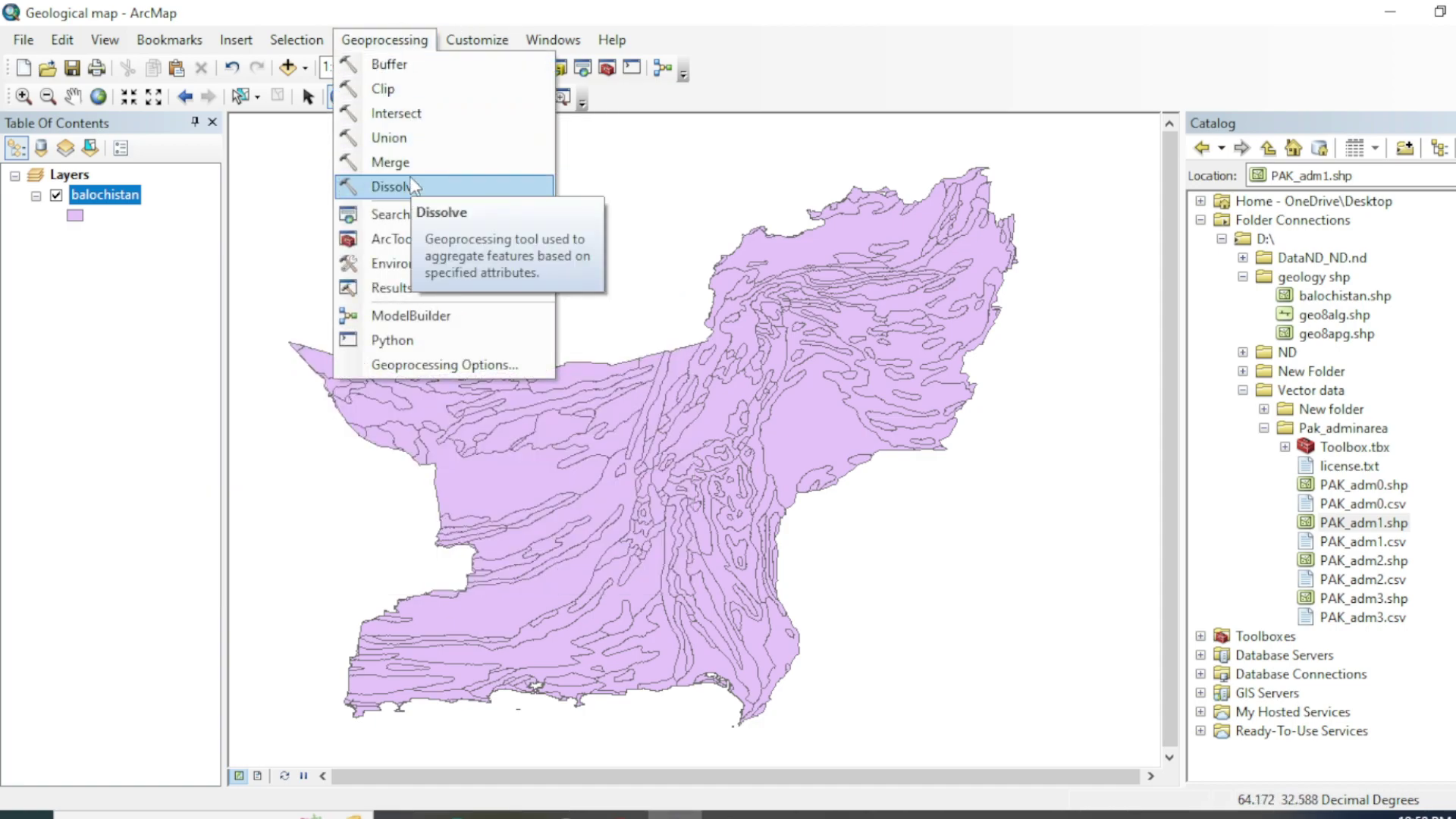
{"action": "left_click", "coordinate": [409, 178]}
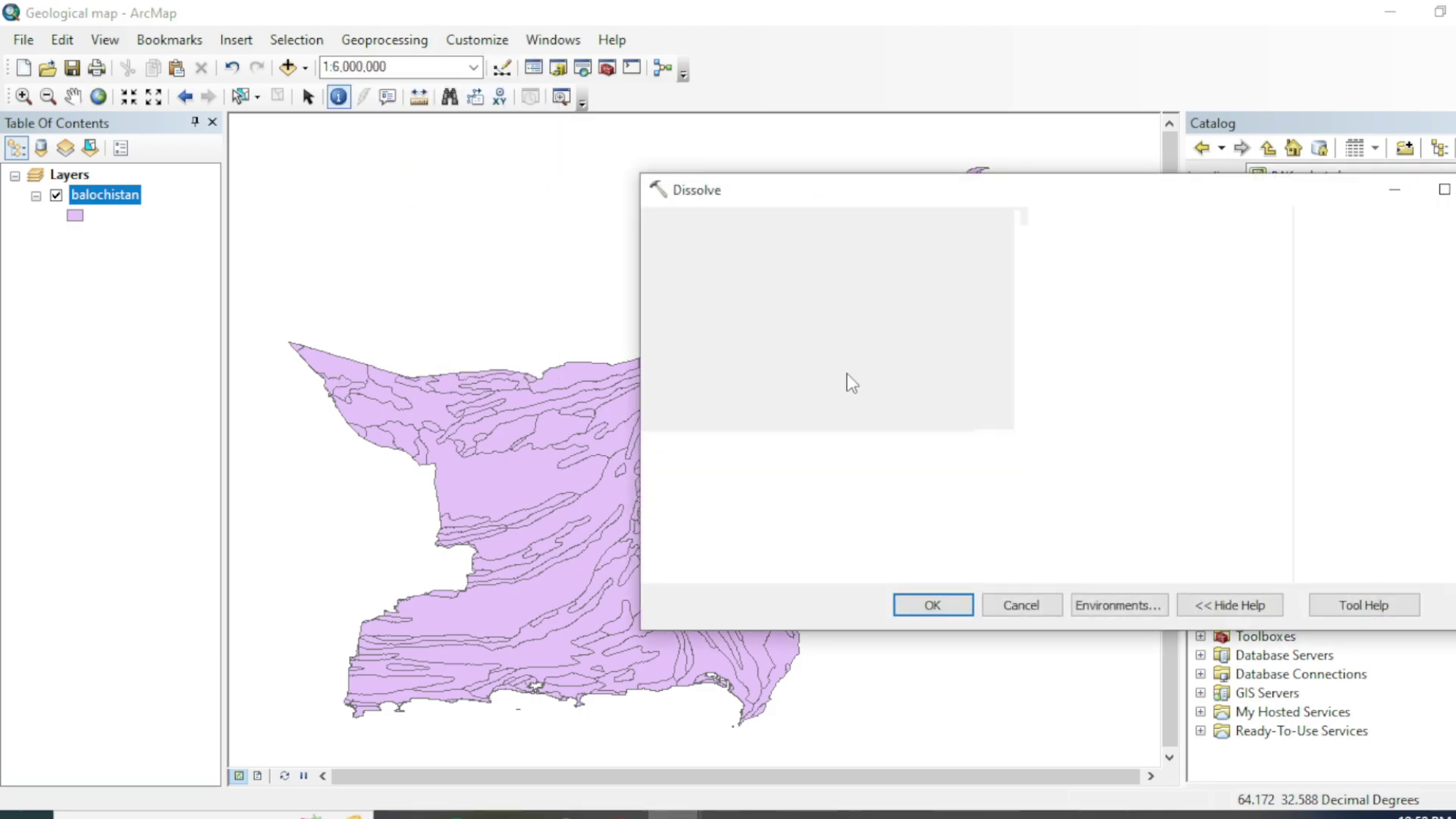
{"action": "left_click", "coordinate": [1210, 253]}
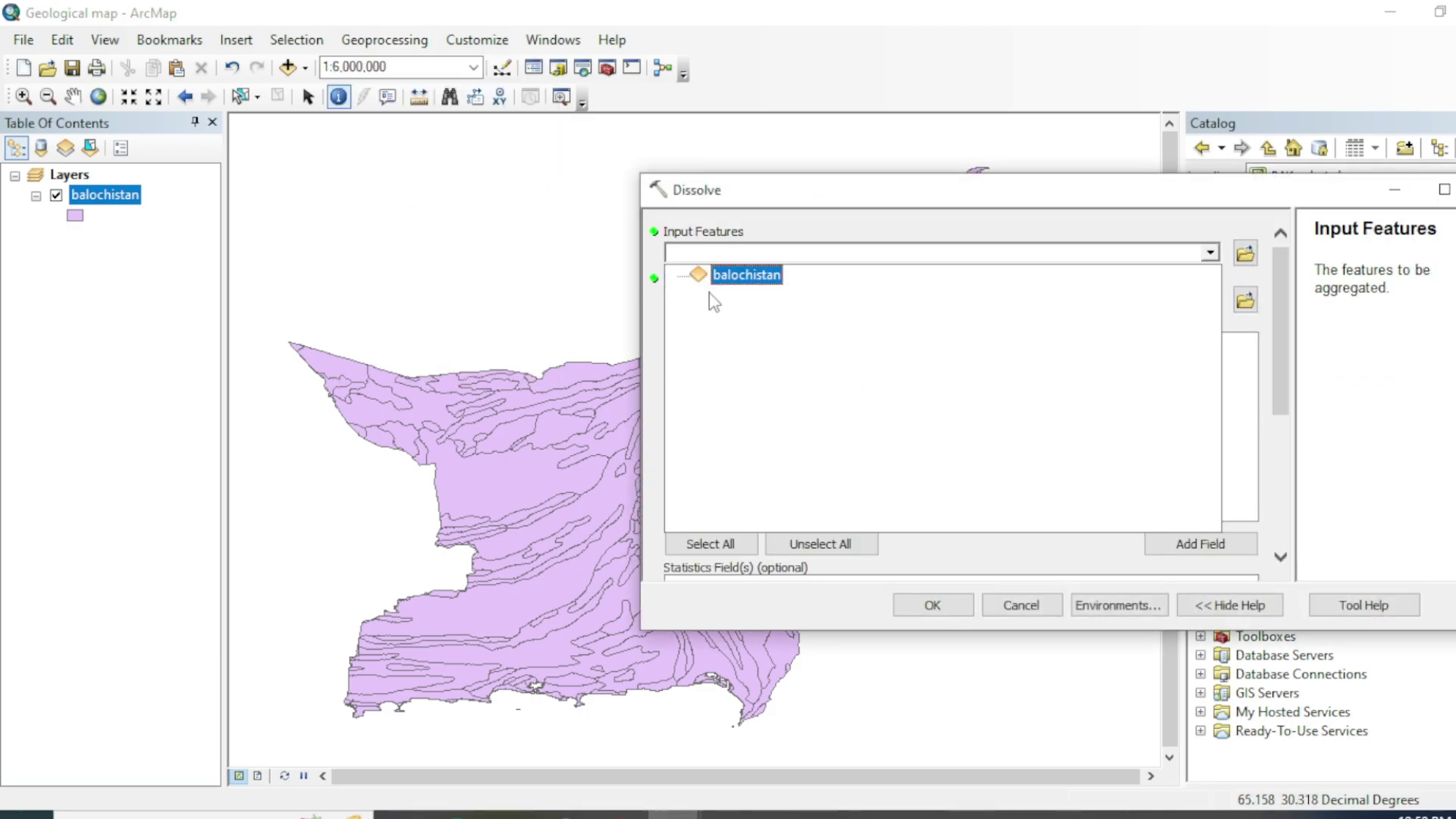
{"action": "left_click", "coordinate": [771, 281]}
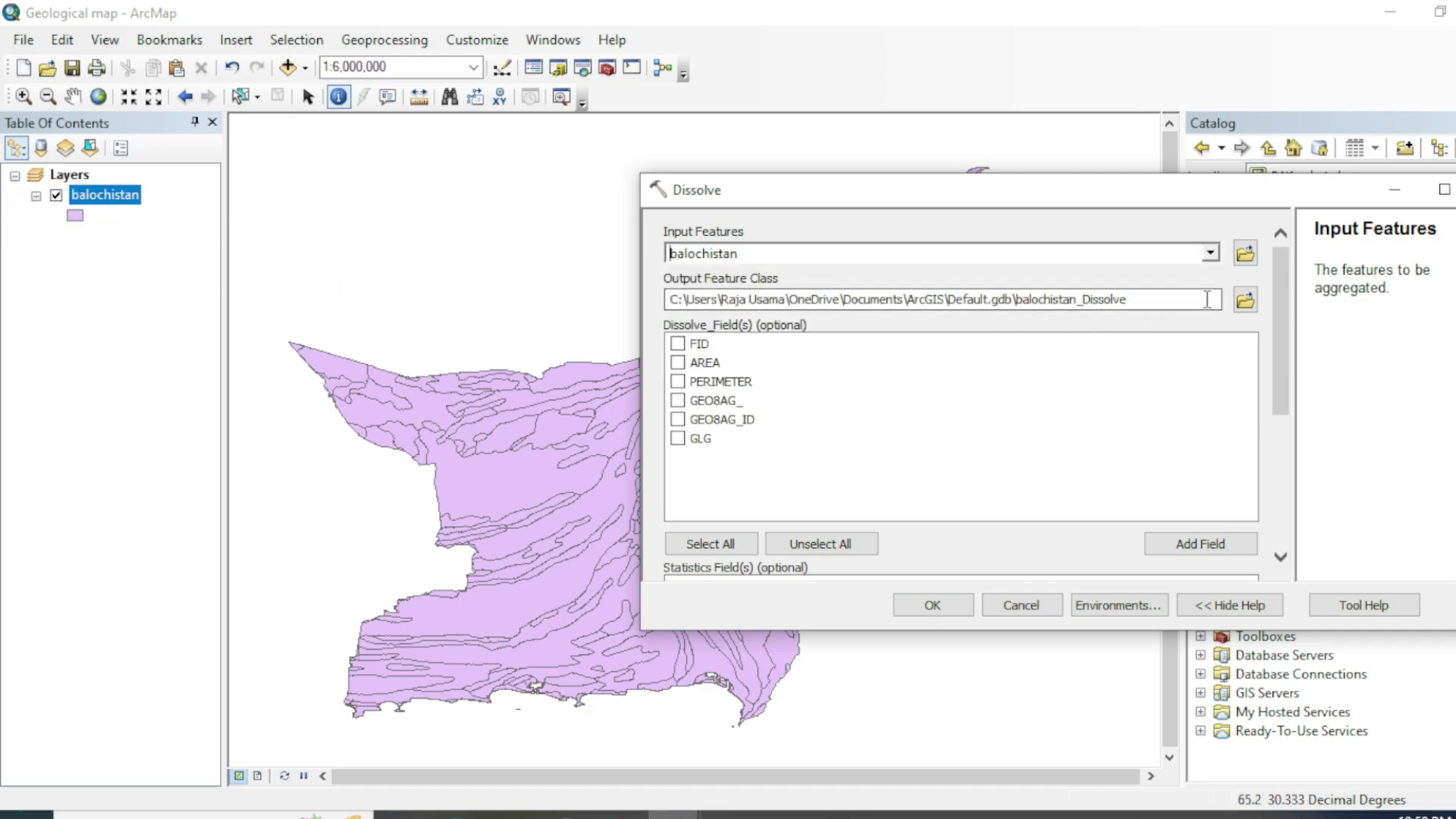
{"action": "left_click", "coordinate": [1244, 301]}
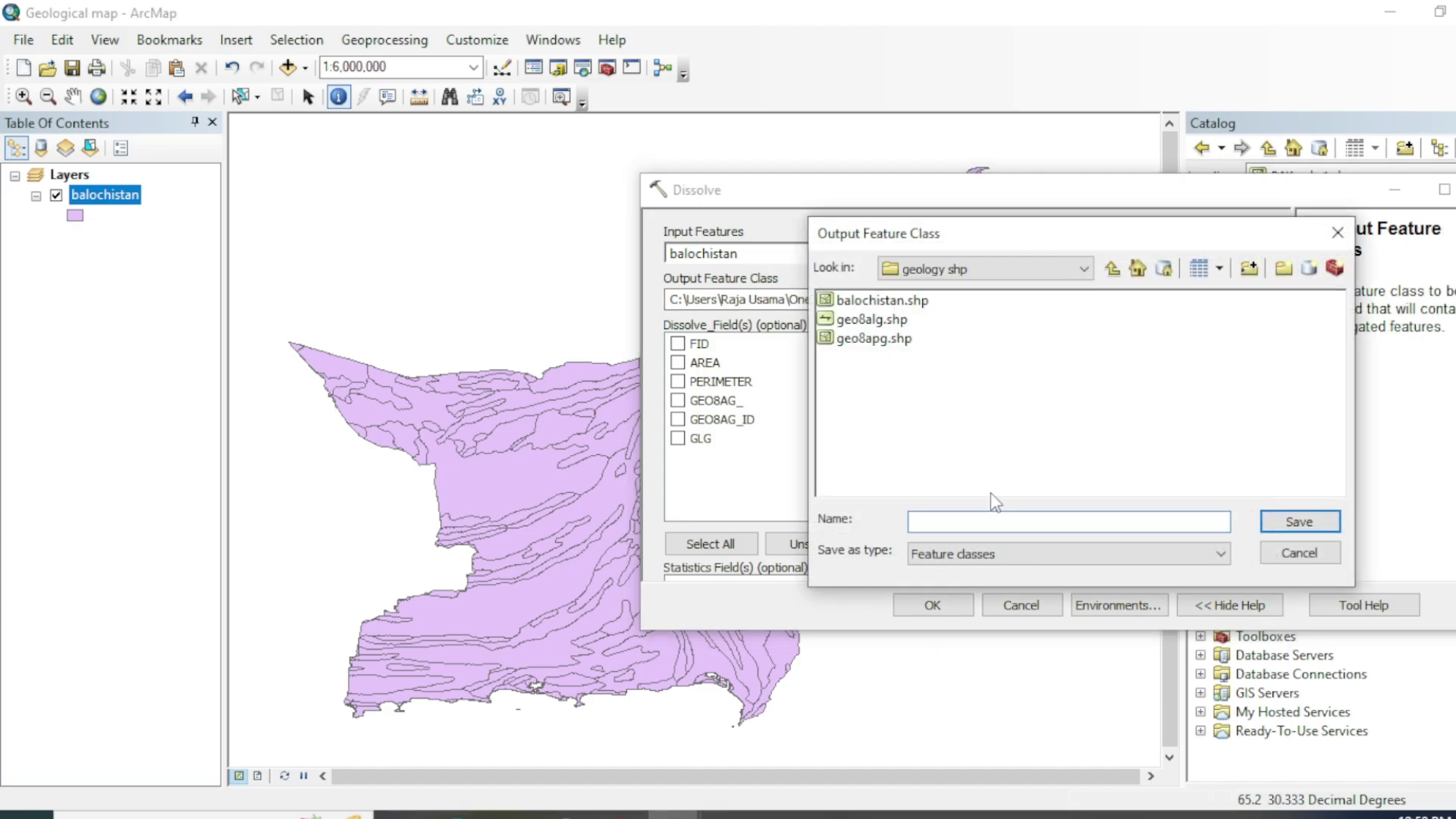
{"action": "type", "text": "diss_bloch.shp"}
{"action": "left_click", "coordinate": [1320, 520]}
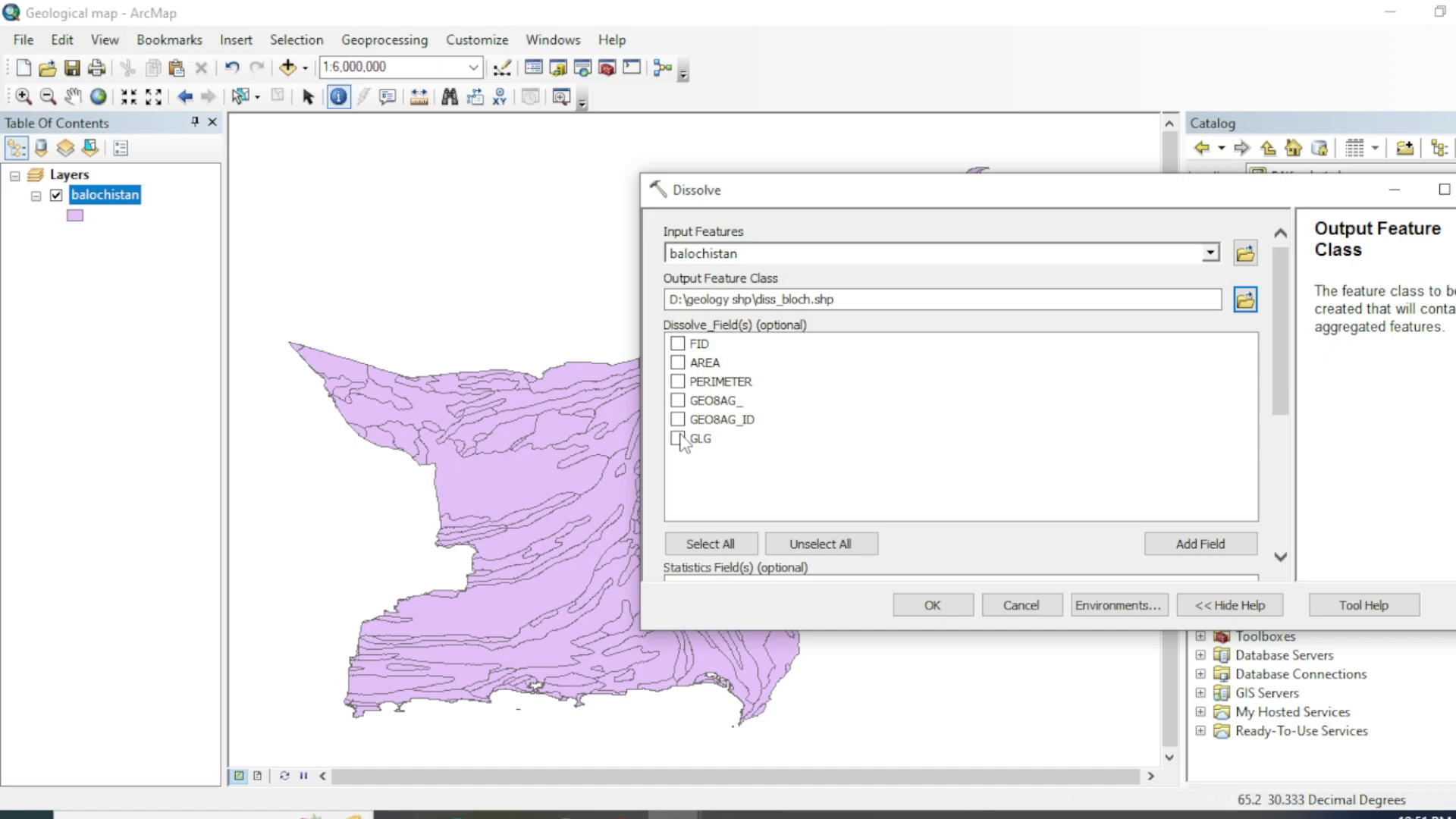
{"action": "left_click", "coordinate": [677, 439]}
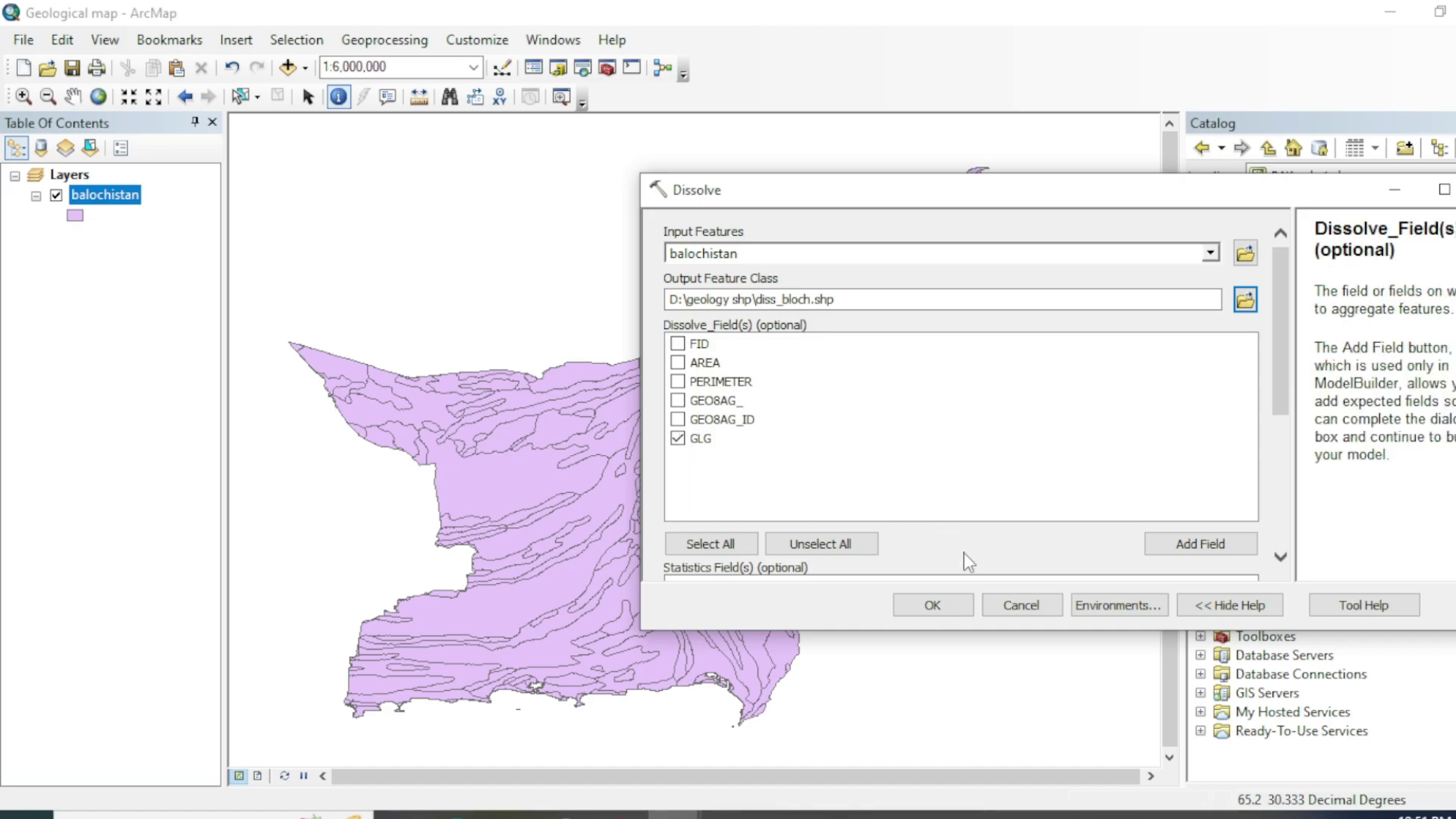
{"action": "left_click", "coordinate": [944, 607]}
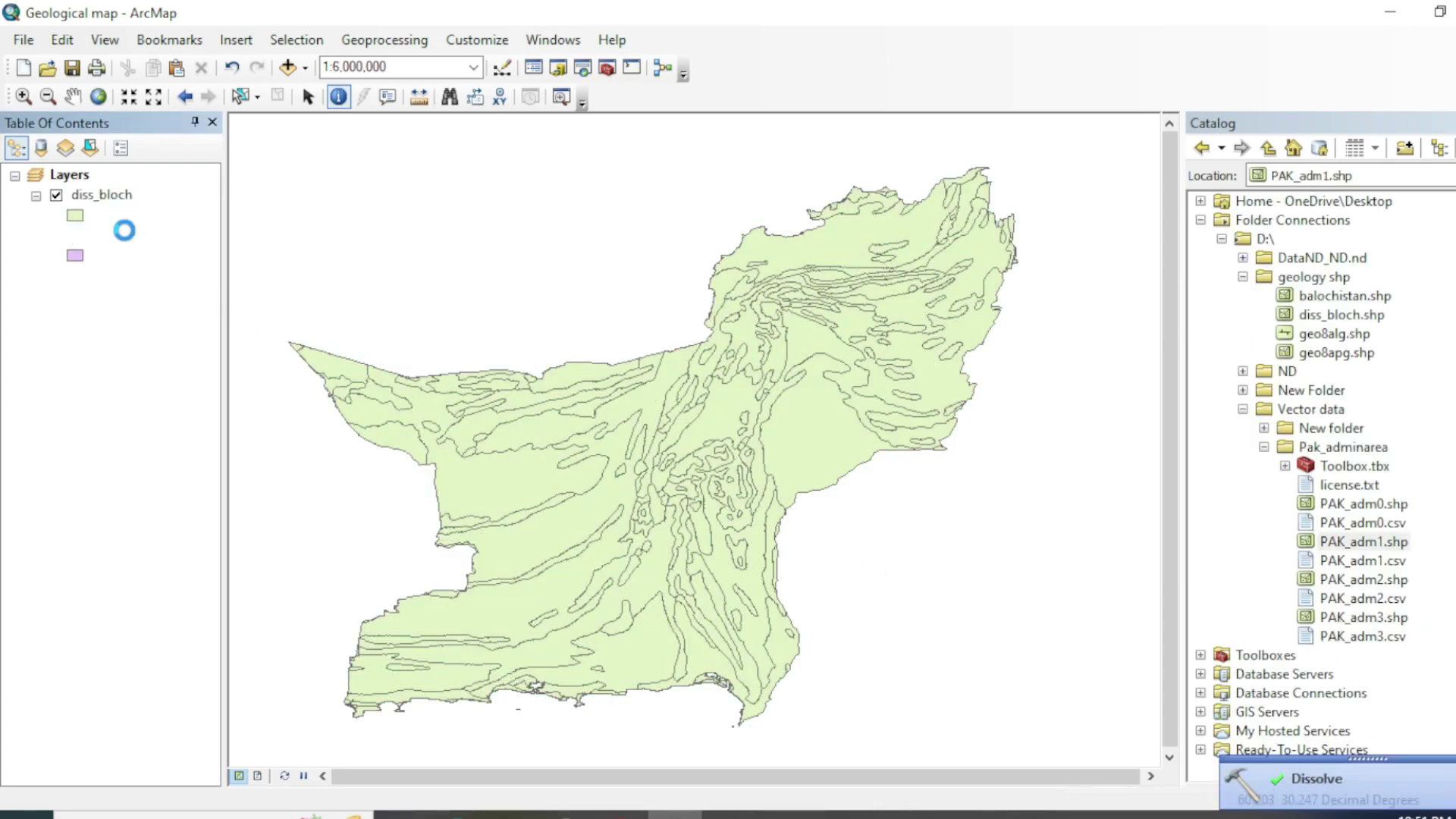
- Remove the original balochistan layer and open the diss_bloch attribute table
{"action": "right_click", "coordinate": [124, 230]}
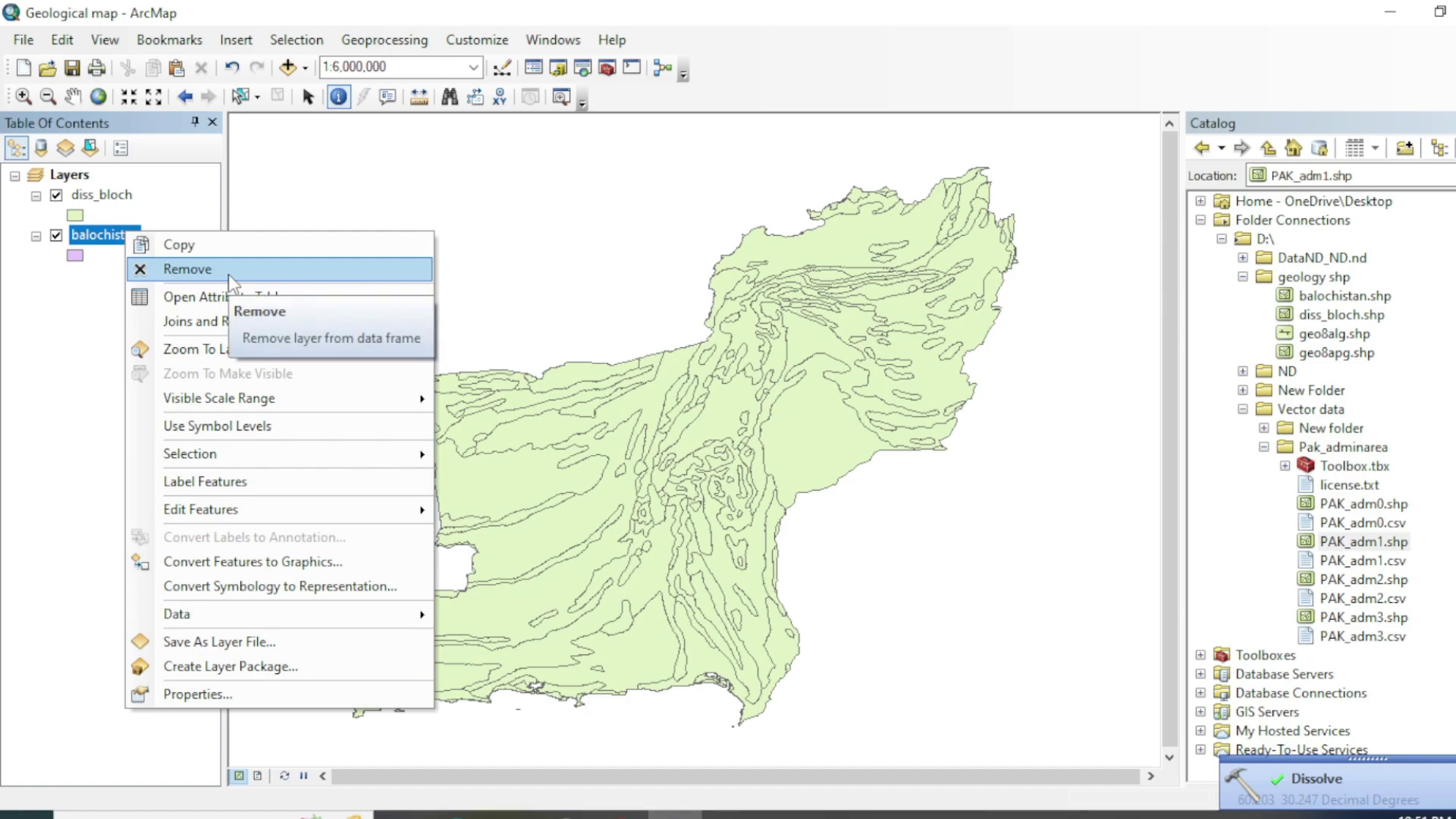
{"action": "left_click", "coordinate": [229, 273]}
{"action": "right_click", "coordinate": [103, 197]}
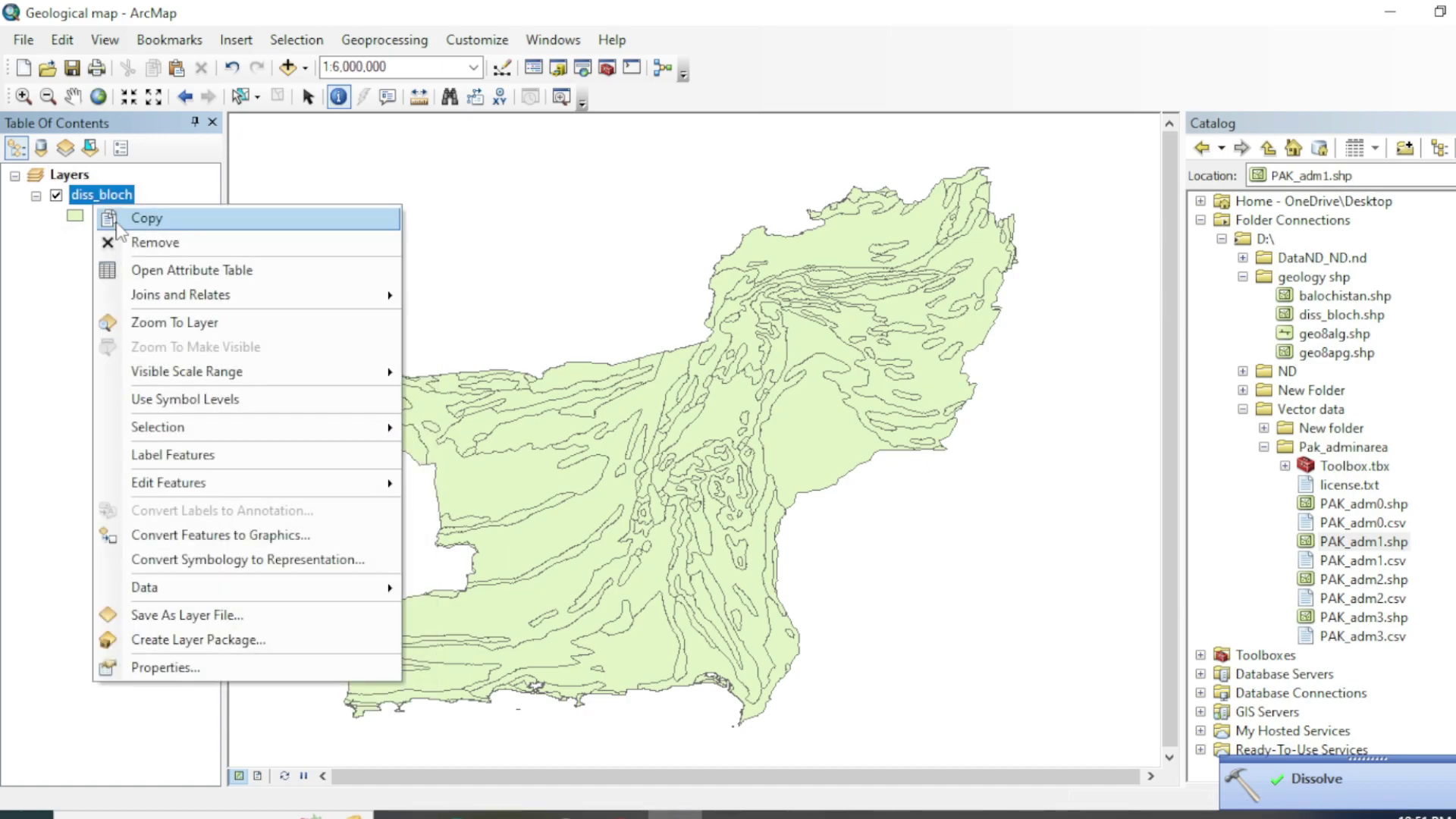
{"action": "left_click", "coordinate": [164, 271]}
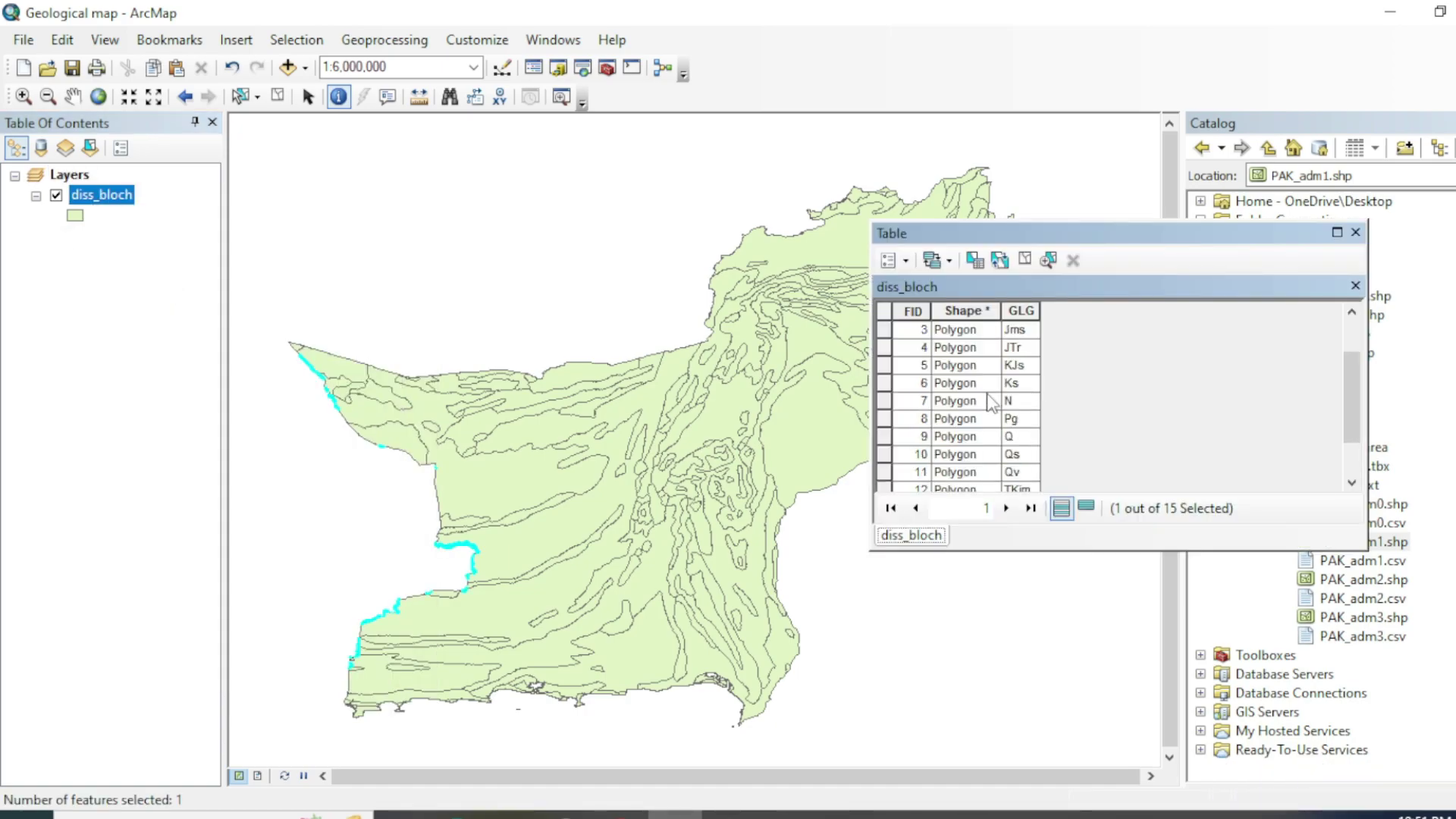
- Highlight the KJs, Ks, Pg, Q and JTr units on the map from the table
{"action": "left_click", "coordinate": [884, 365]}
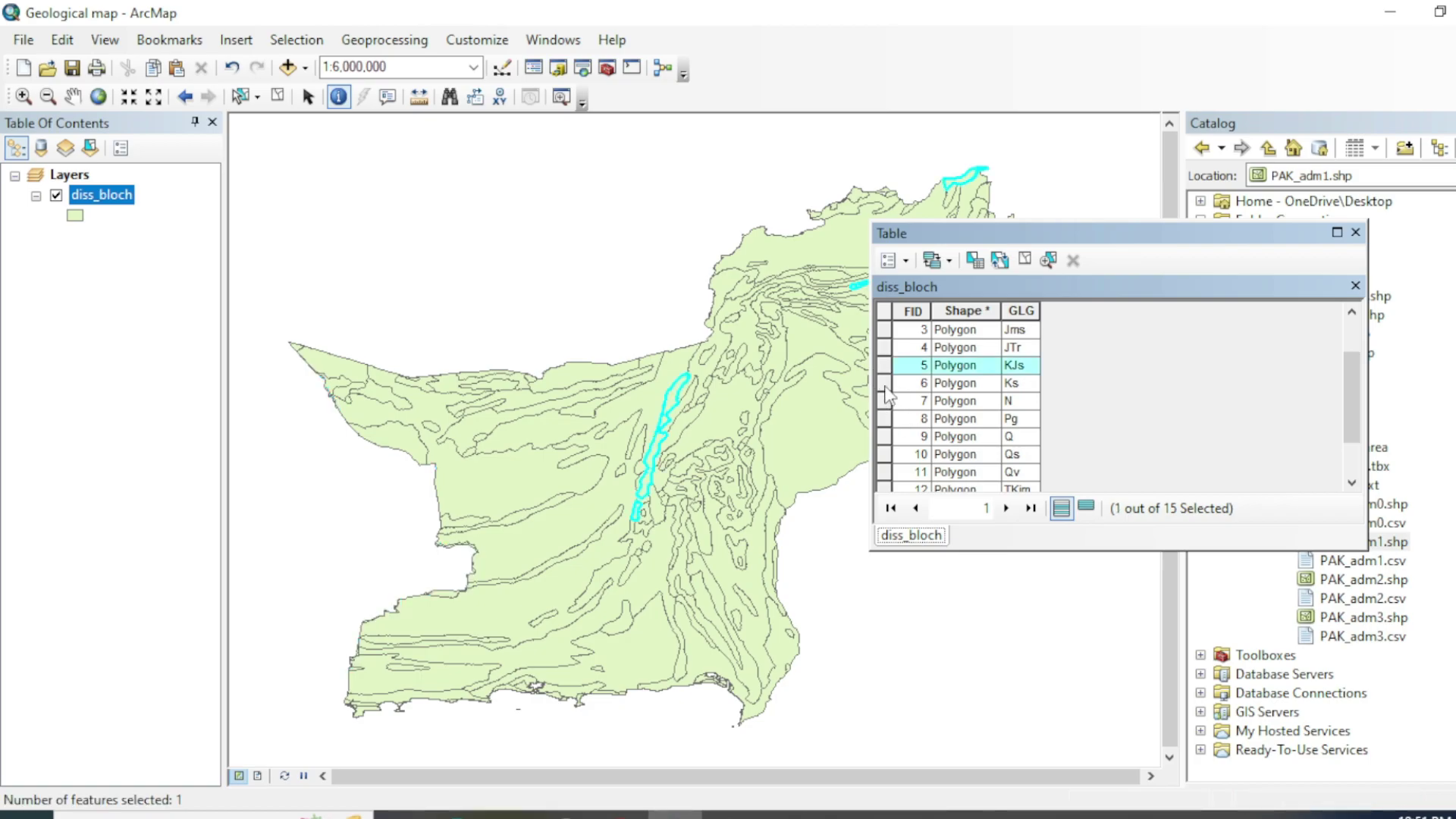
{"action": "left_click", "coordinate": [885, 384]}
{"action": "left_click", "coordinate": [885, 418]}
{"action": "left_click", "coordinate": [885, 436]}
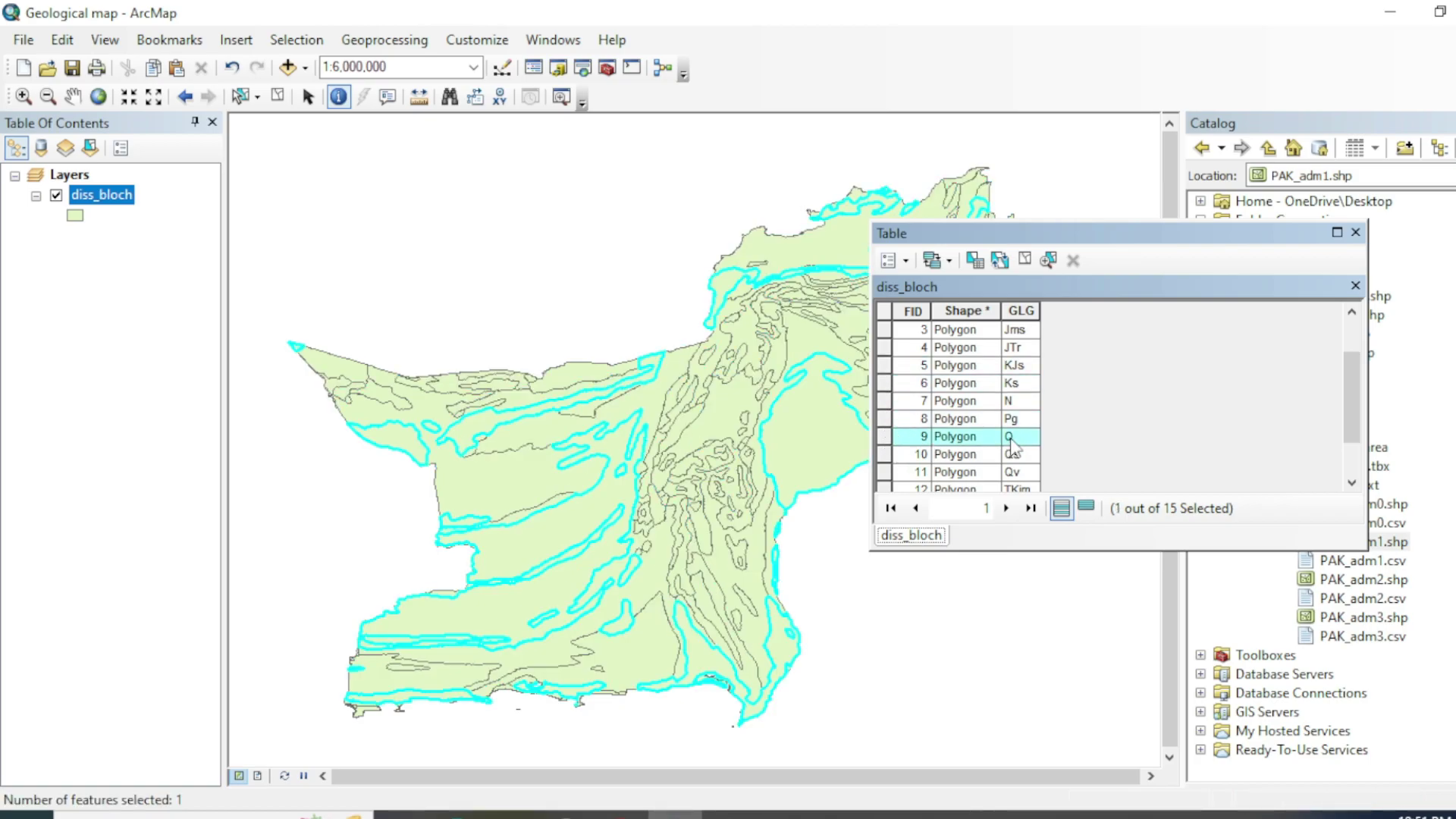
{"action": "left_click", "coordinate": [884, 347]}
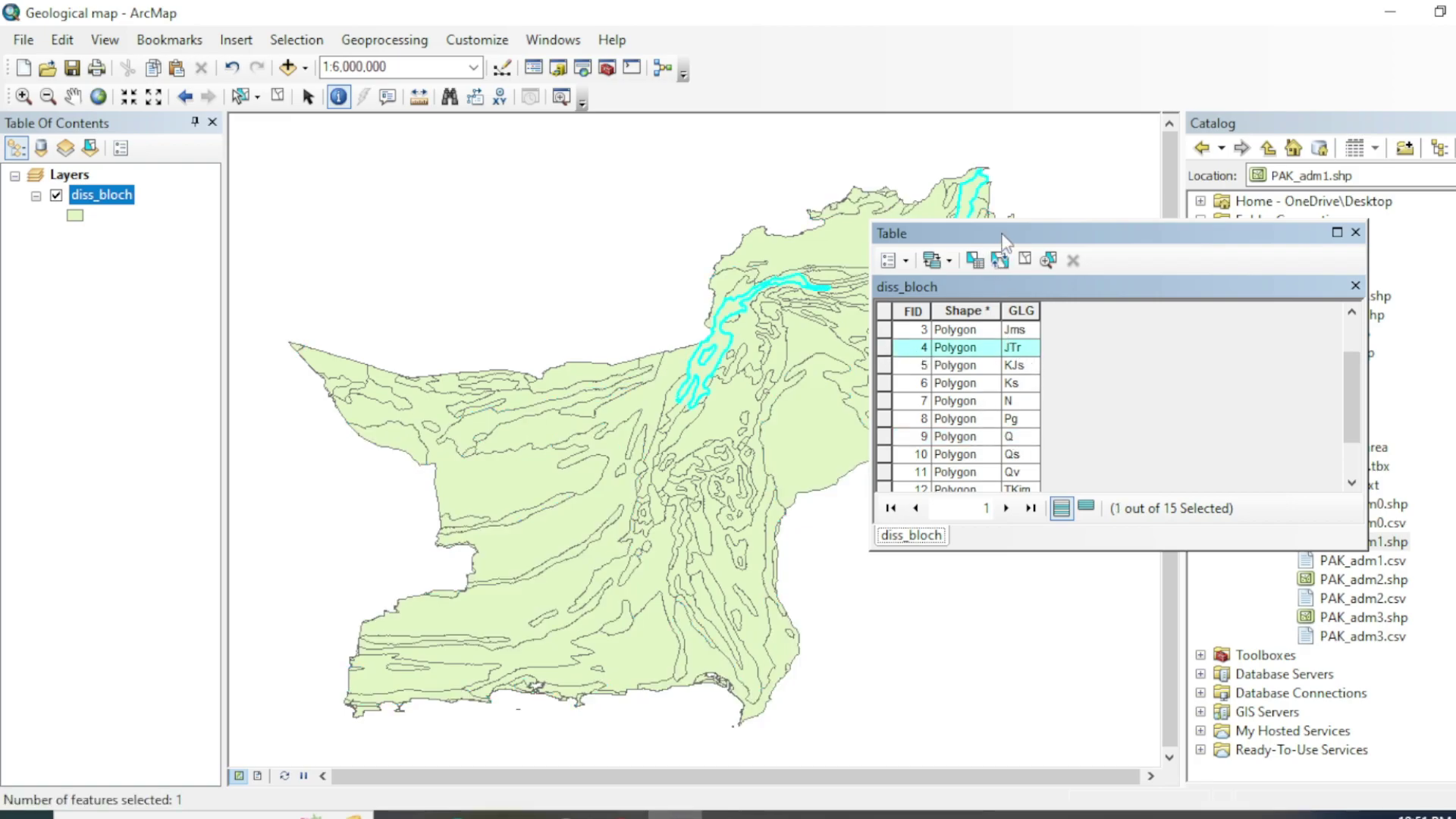
{"action": "left_click_drag", "start_coordinate": [1005, 242], "coordinate": [1107, 327]}
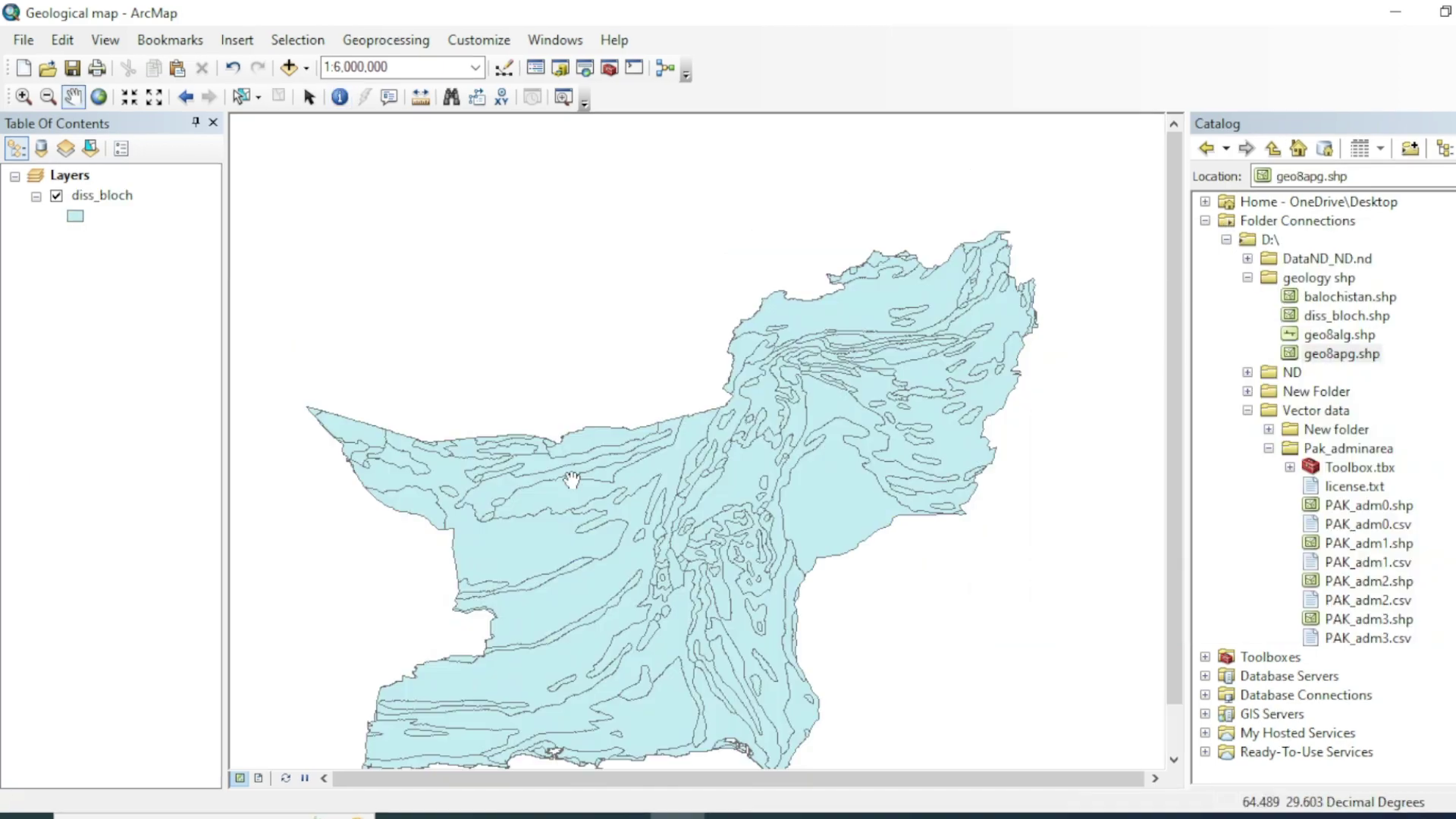
{"action": "left_click_drag", "start_coordinate": [527, 517], "coordinate": [538, 489]}
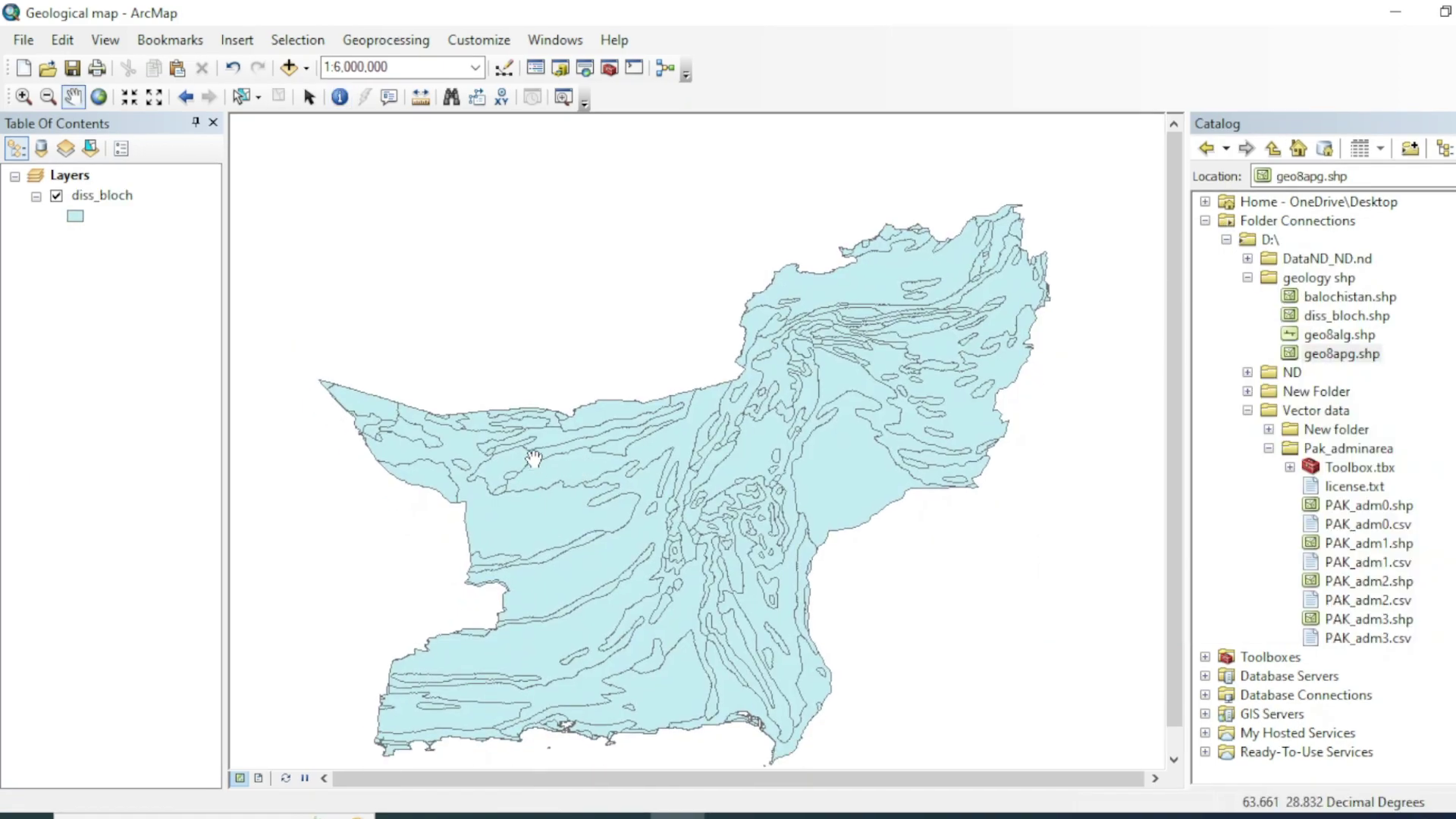
- Symbolize diss_bloch by unique GLG values, adding all values and excluding all-other-values
{"action": "right_click", "coordinate": [91, 196]}
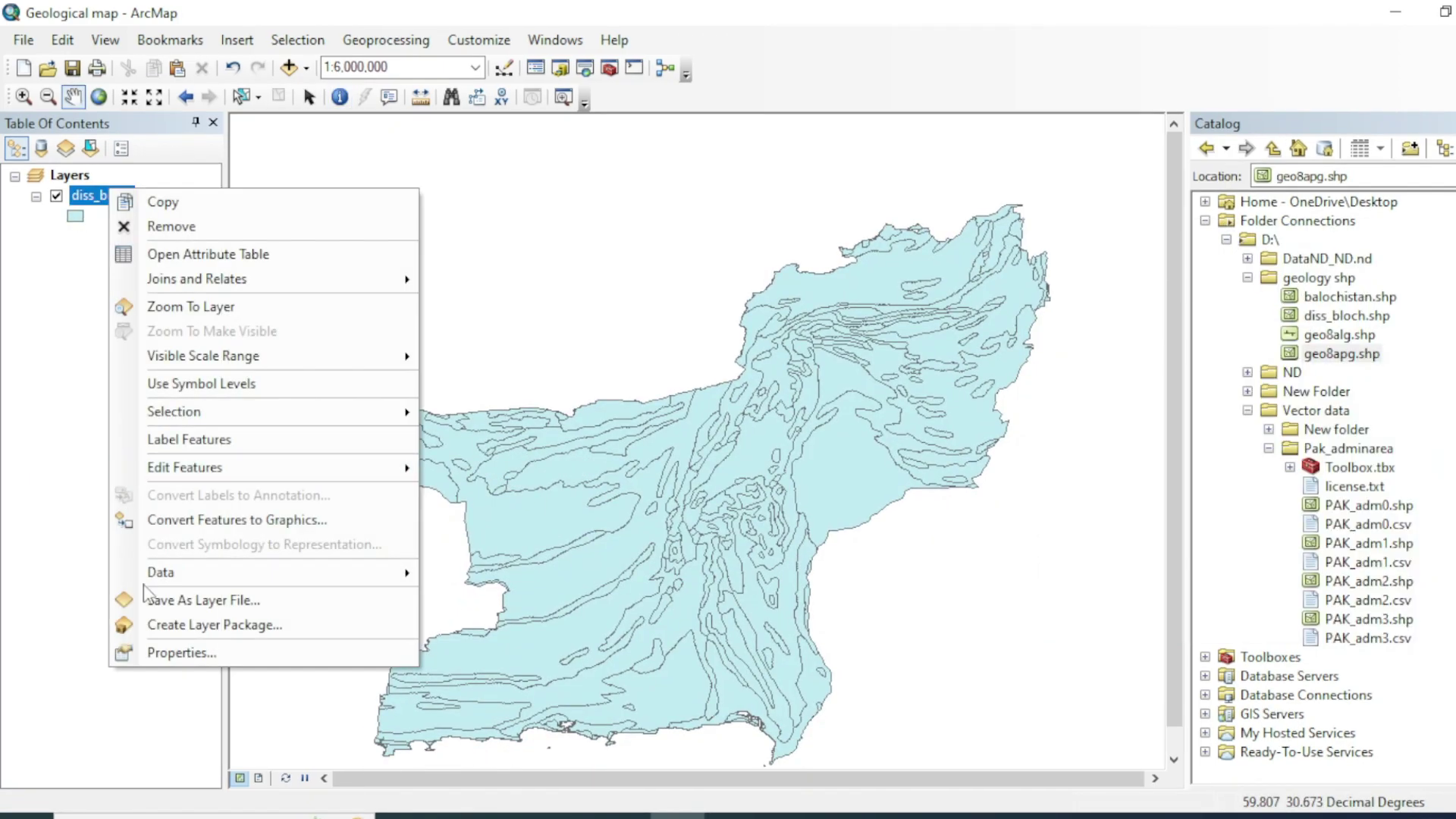
{"action": "left_click", "coordinate": [157, 654]}
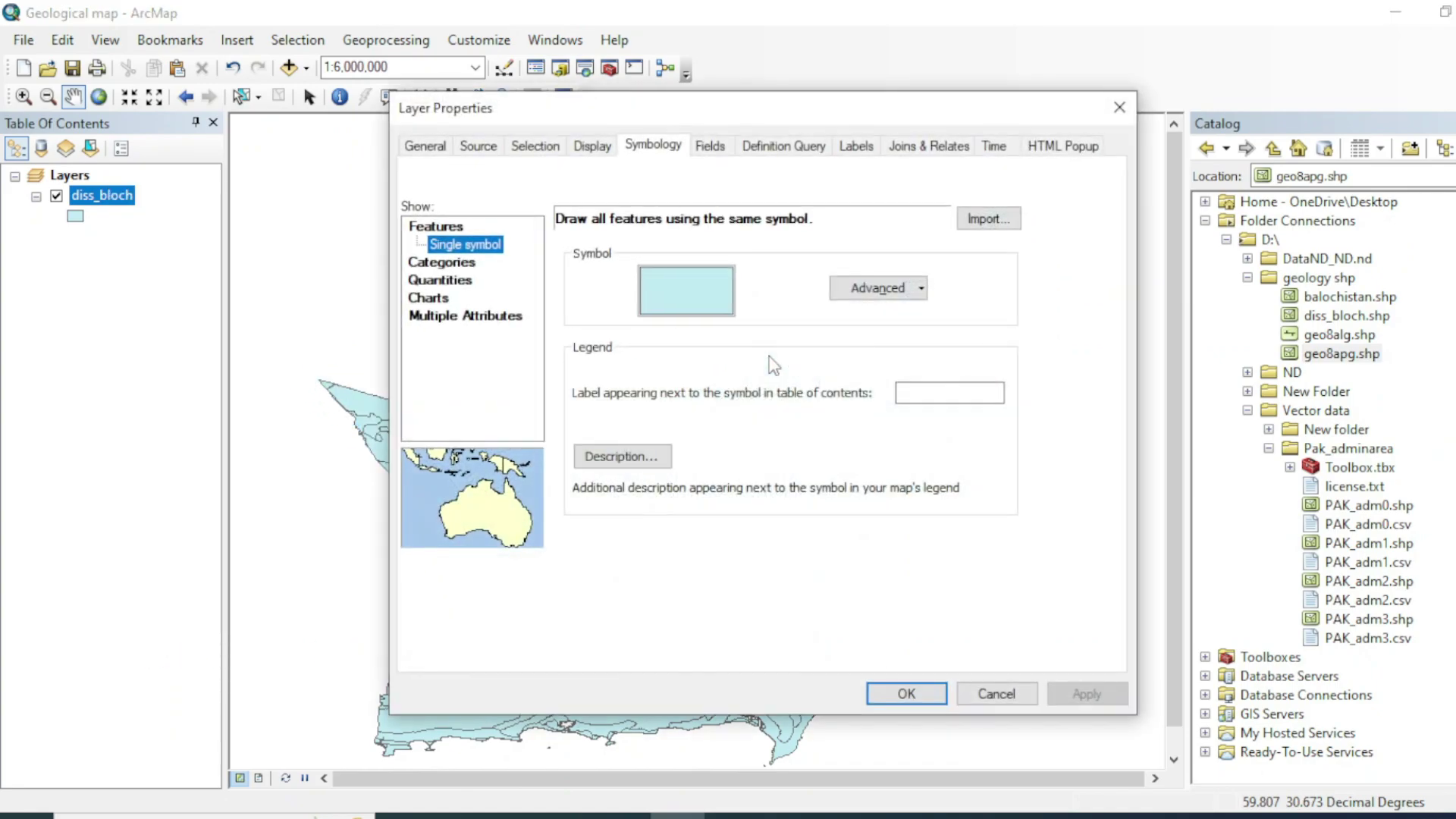
{"action": "left_click", "coordinate": [464, 263]}
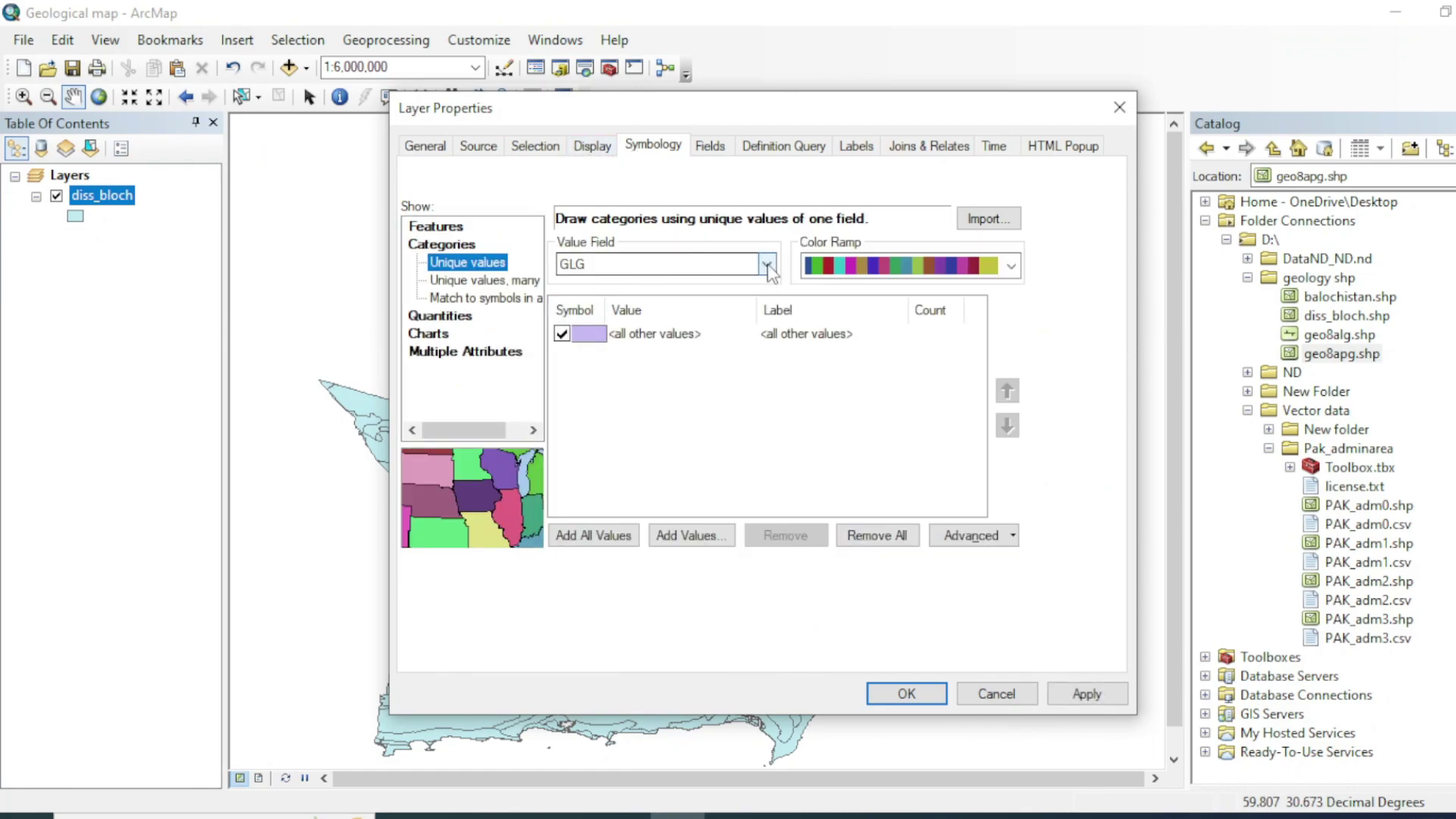
{"action": "left_click", "coordinate": [562, 333]}
{"action": "left_click", "coordinate": [618, 536]}
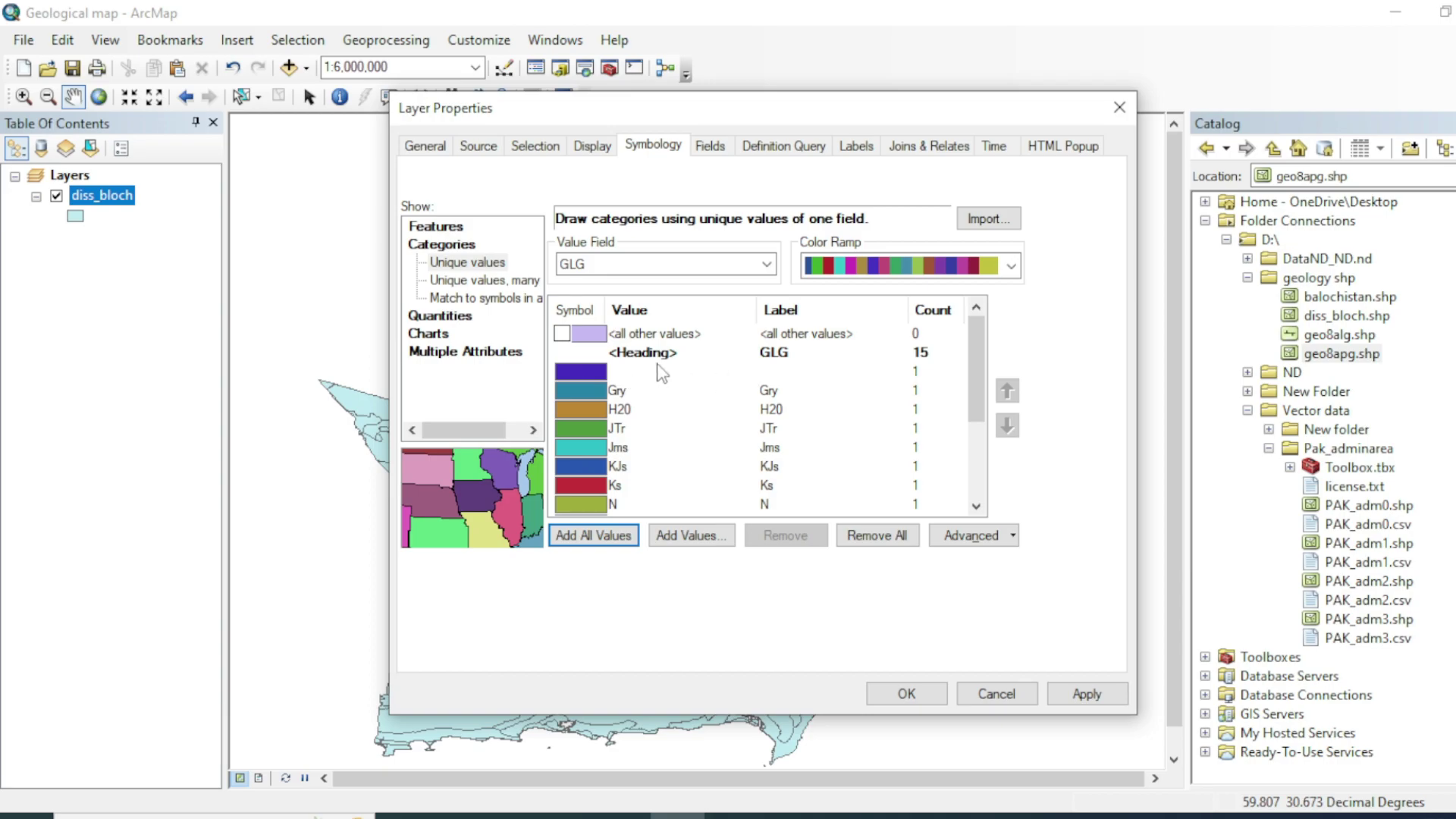
{"action": "left_click", "coordinate": [638, 375]}
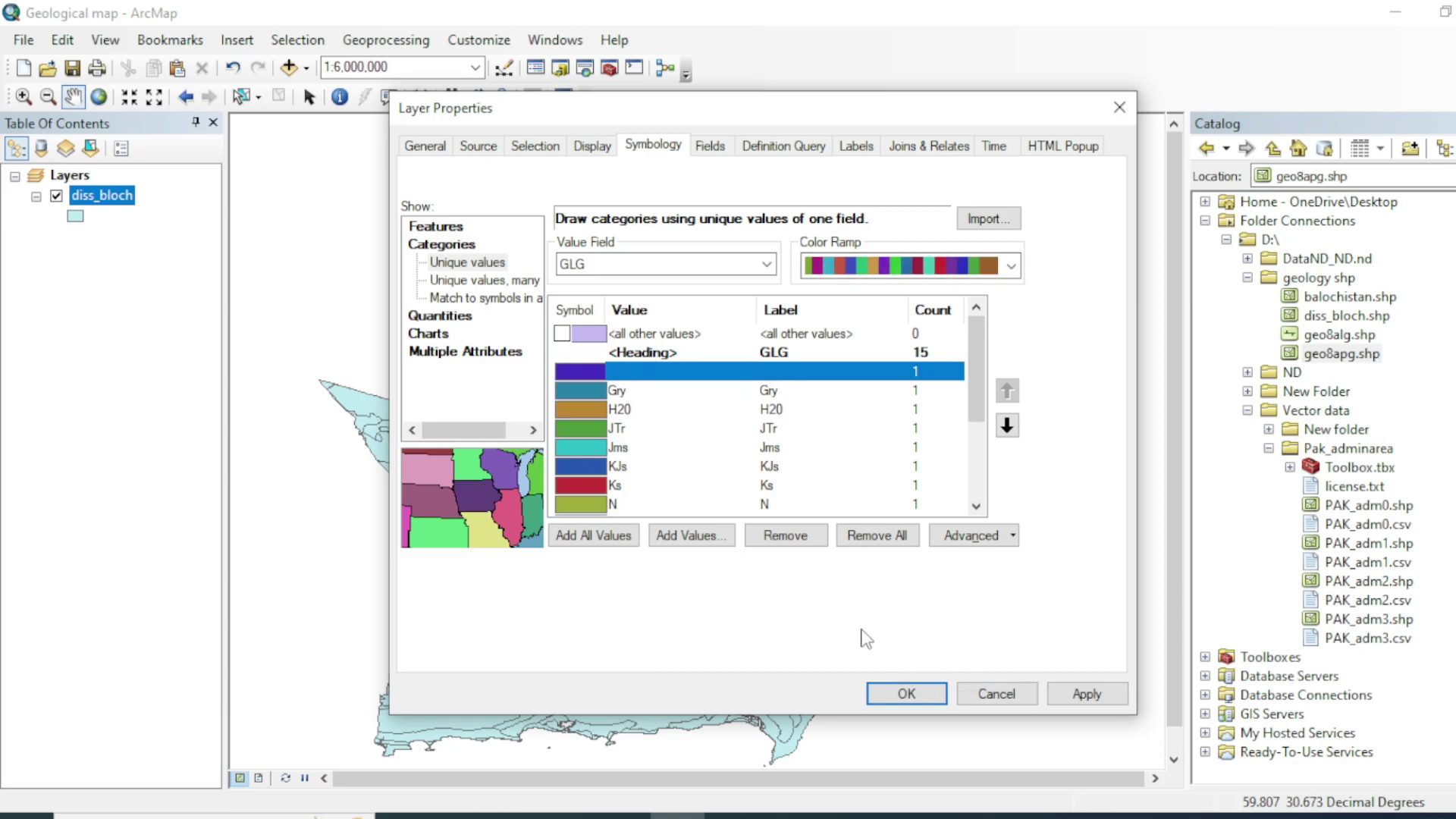
{"action": "left_click", "coordinate": [912, 691]}
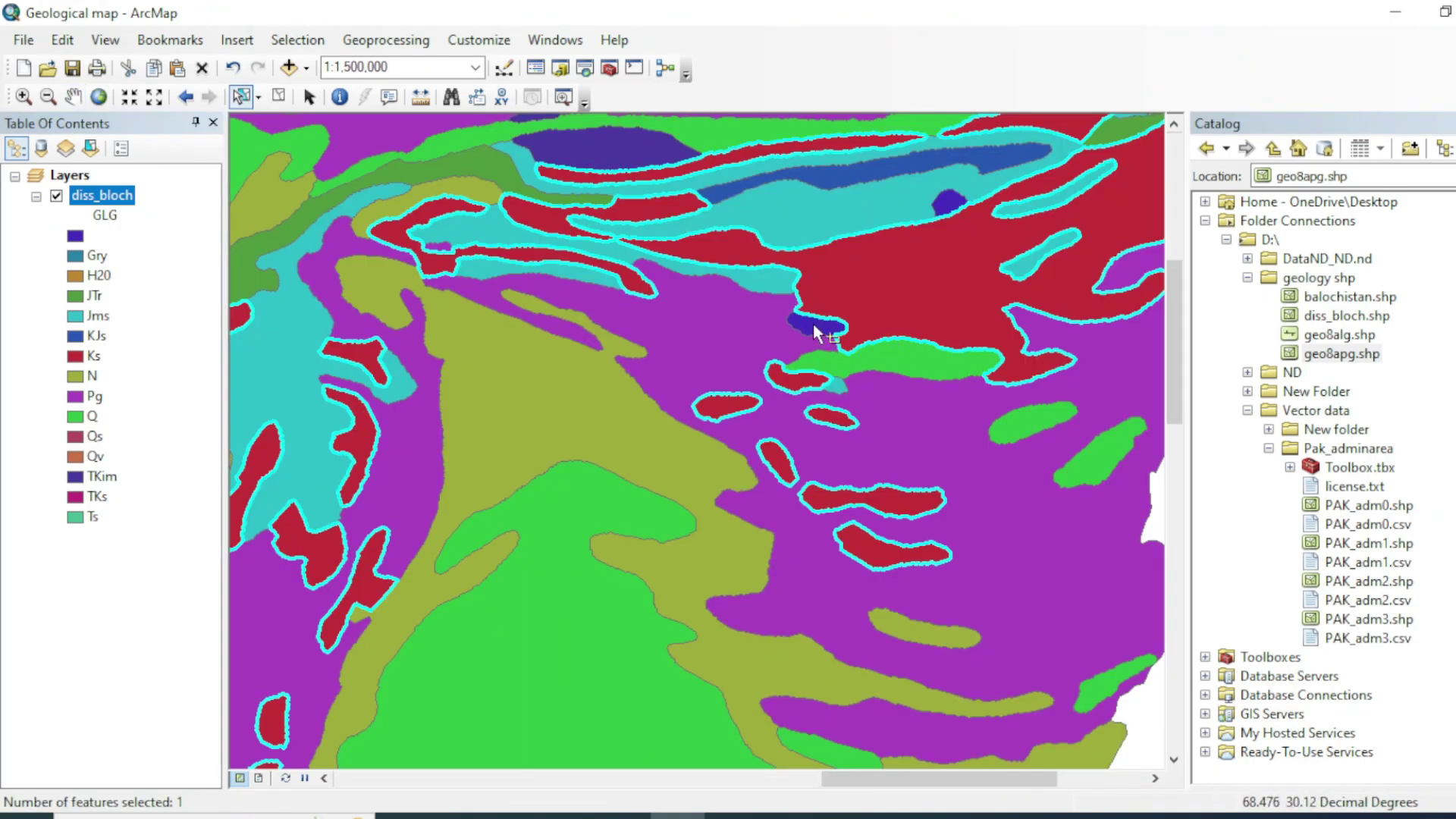
- Add geo8apg.shp, hide diss_bloch, and identify a geo8apg polygon's attributes
{"action": "left_click", "coordinate": [816, 321]}
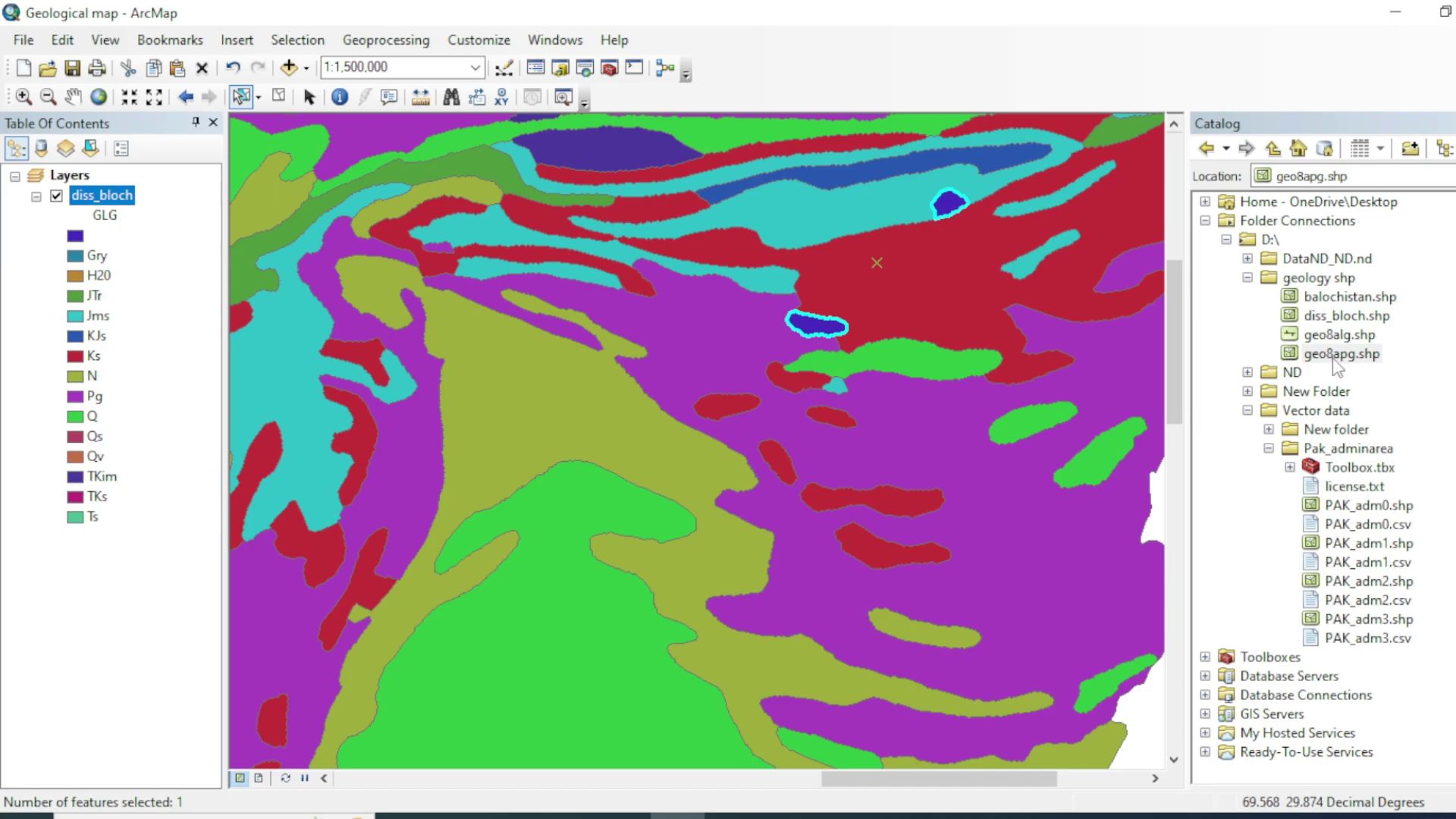
{"action": "left_click_drag", "start_coordinate": [1341, 355], "coordinate": [851, 382]}
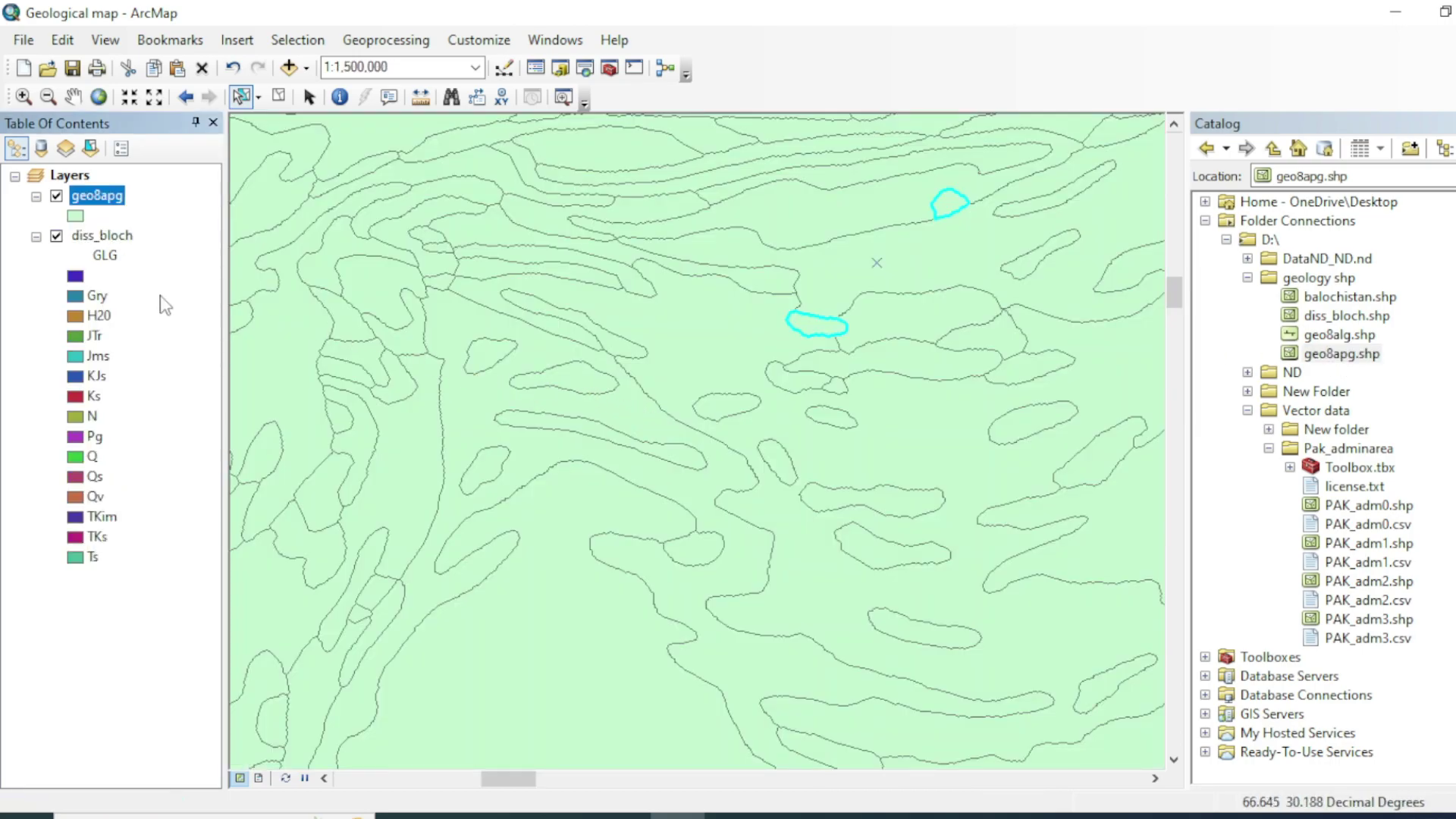
{"action": "left_click", "coordinate": [57, 237]}
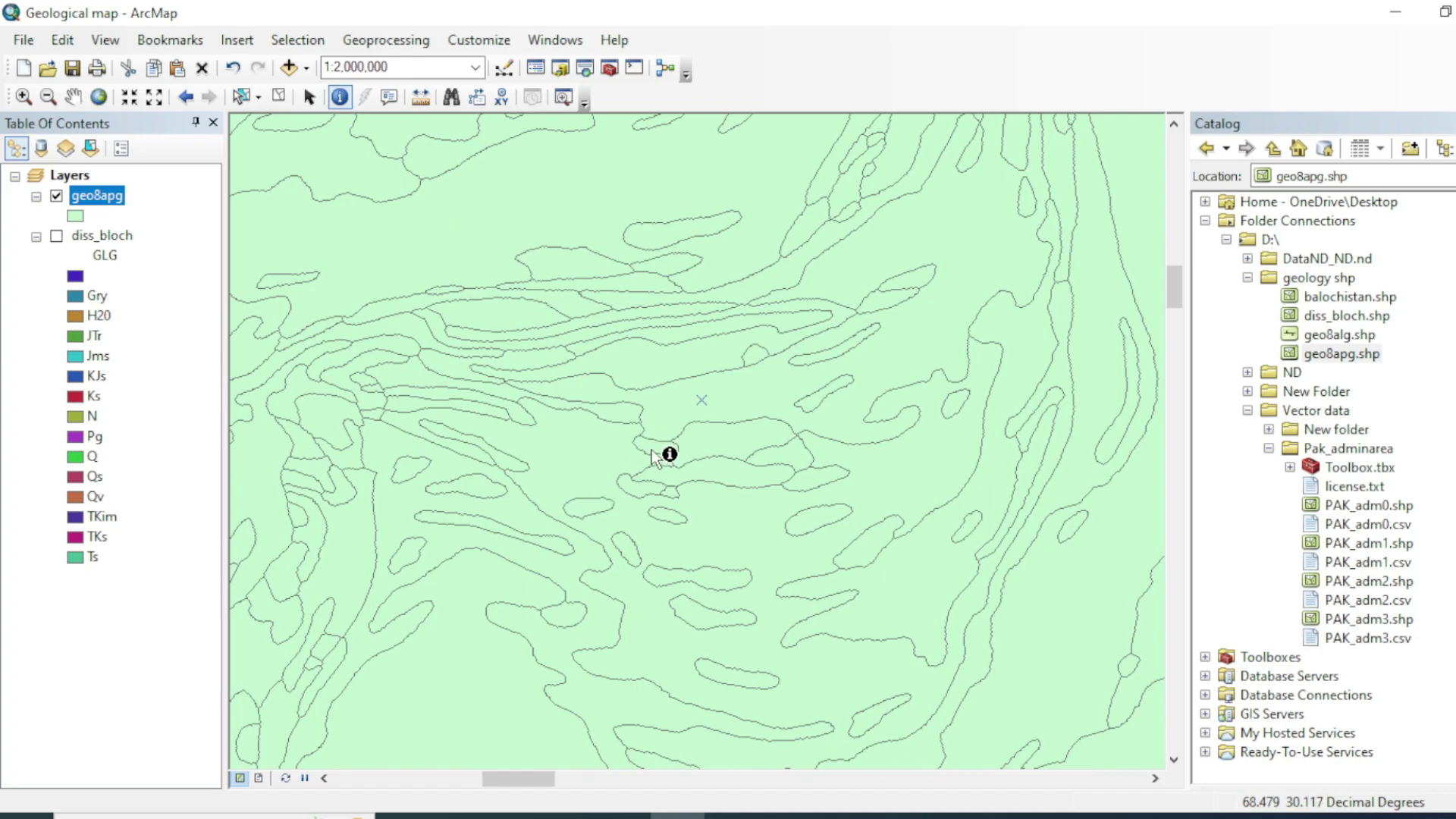
{"action": "left_click", "coordinate": [656, 452]}
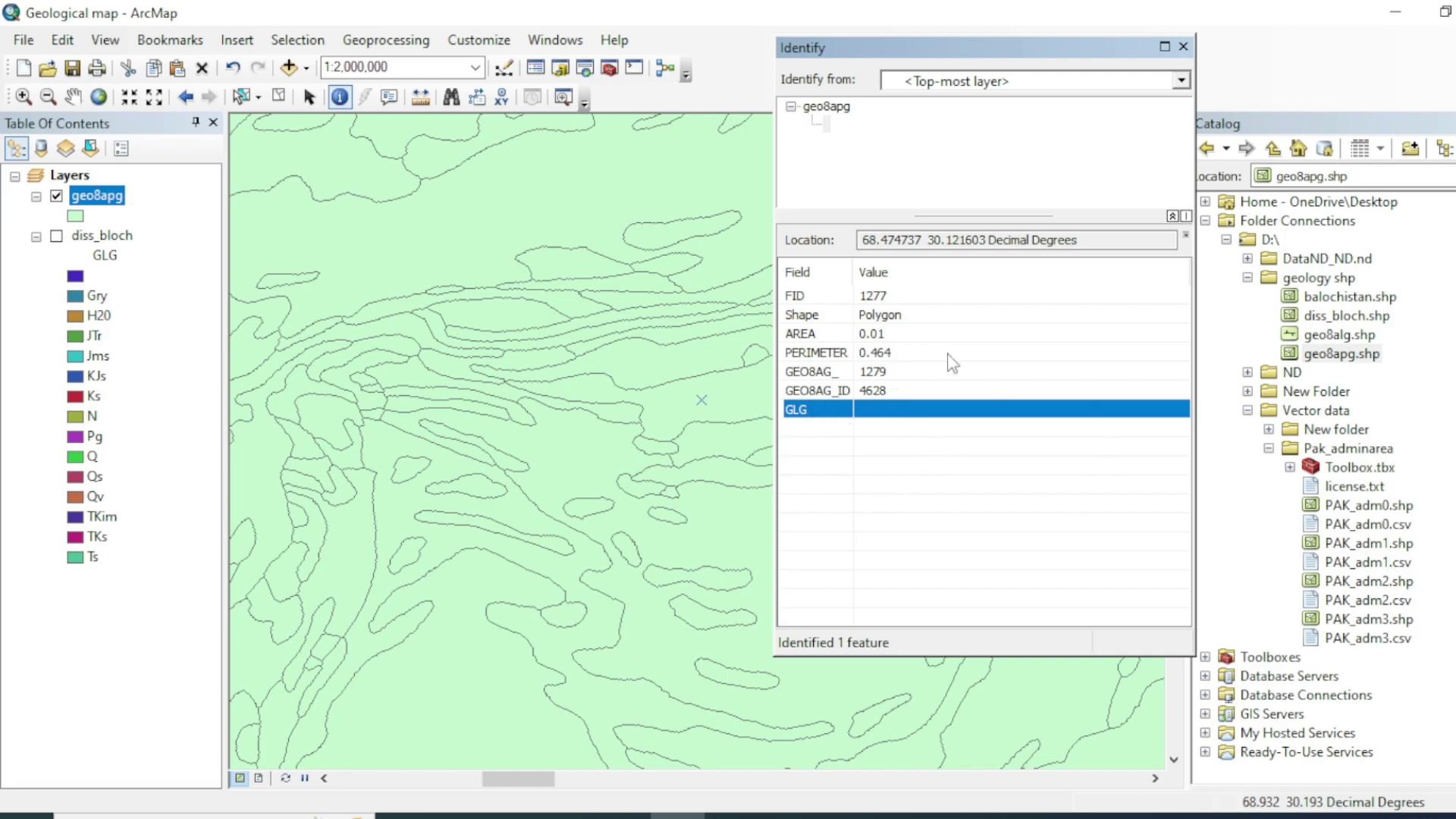
{"action": "left_click", "coordinate": [1183, 47]}
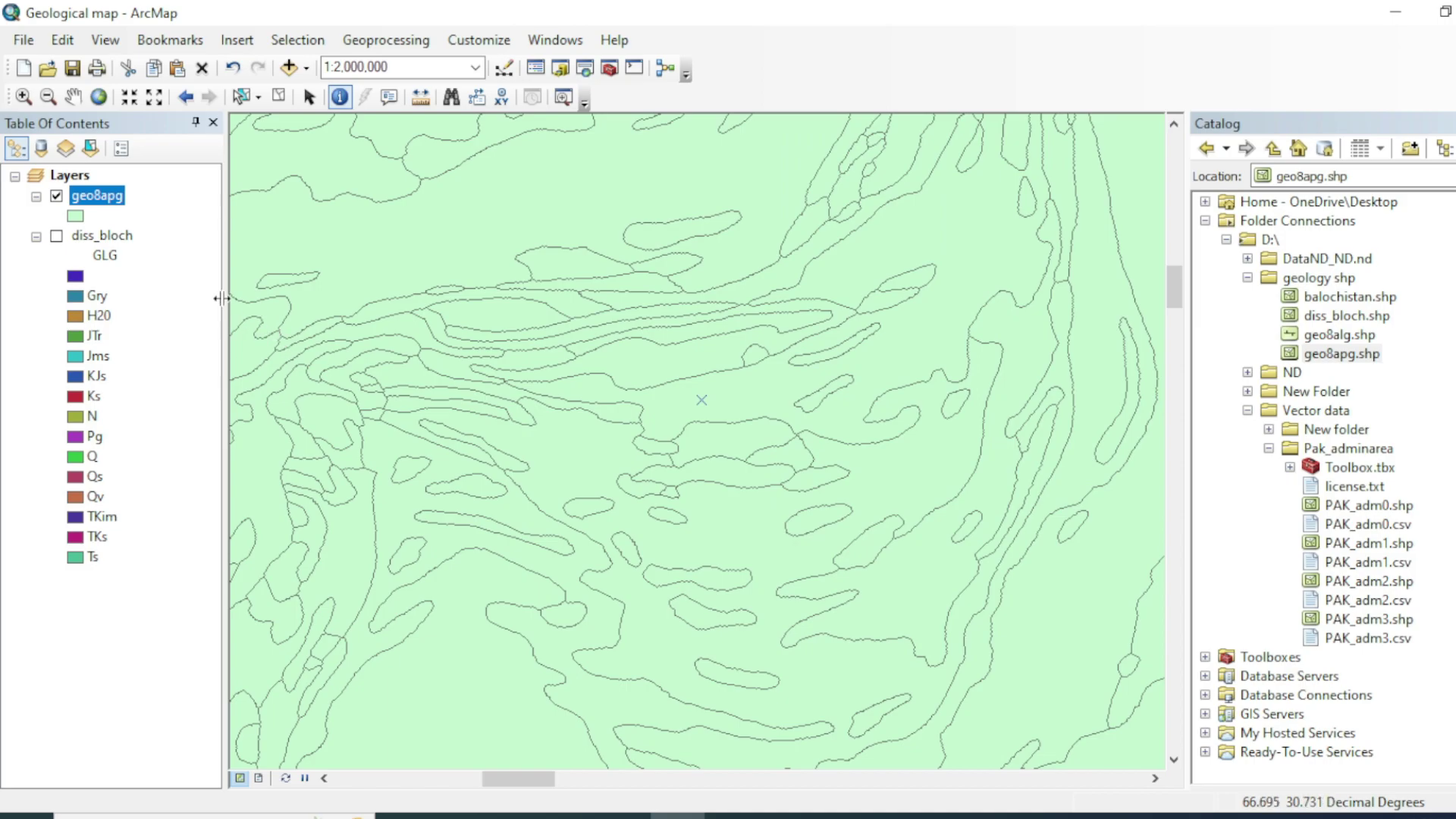
{"action": "left_click", "coordinate": [102, 235]}
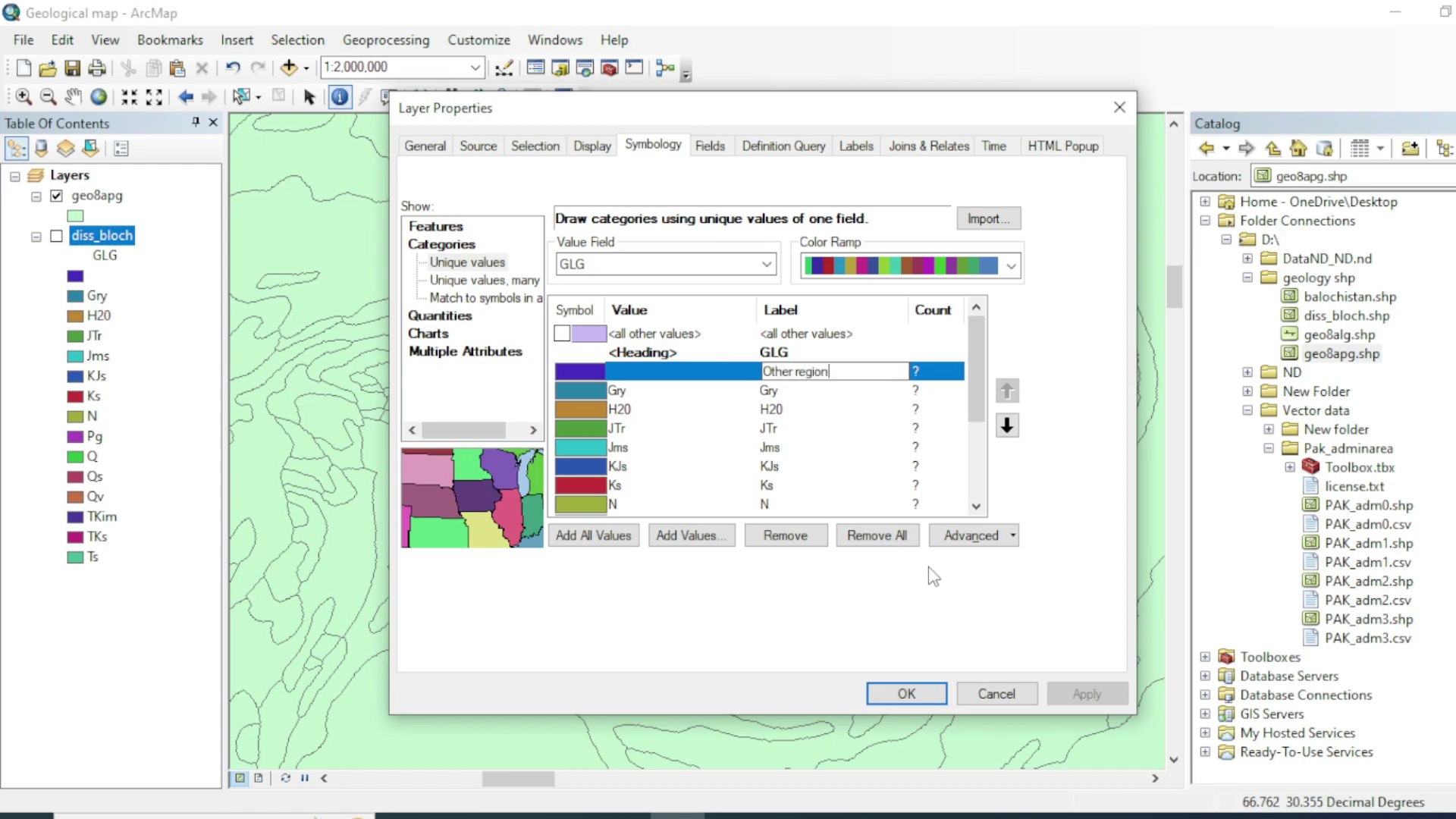
- Apply 'Other region' as the blank GLG category's legend label
{"action": "left_click", "coordinate": [907, 695]}
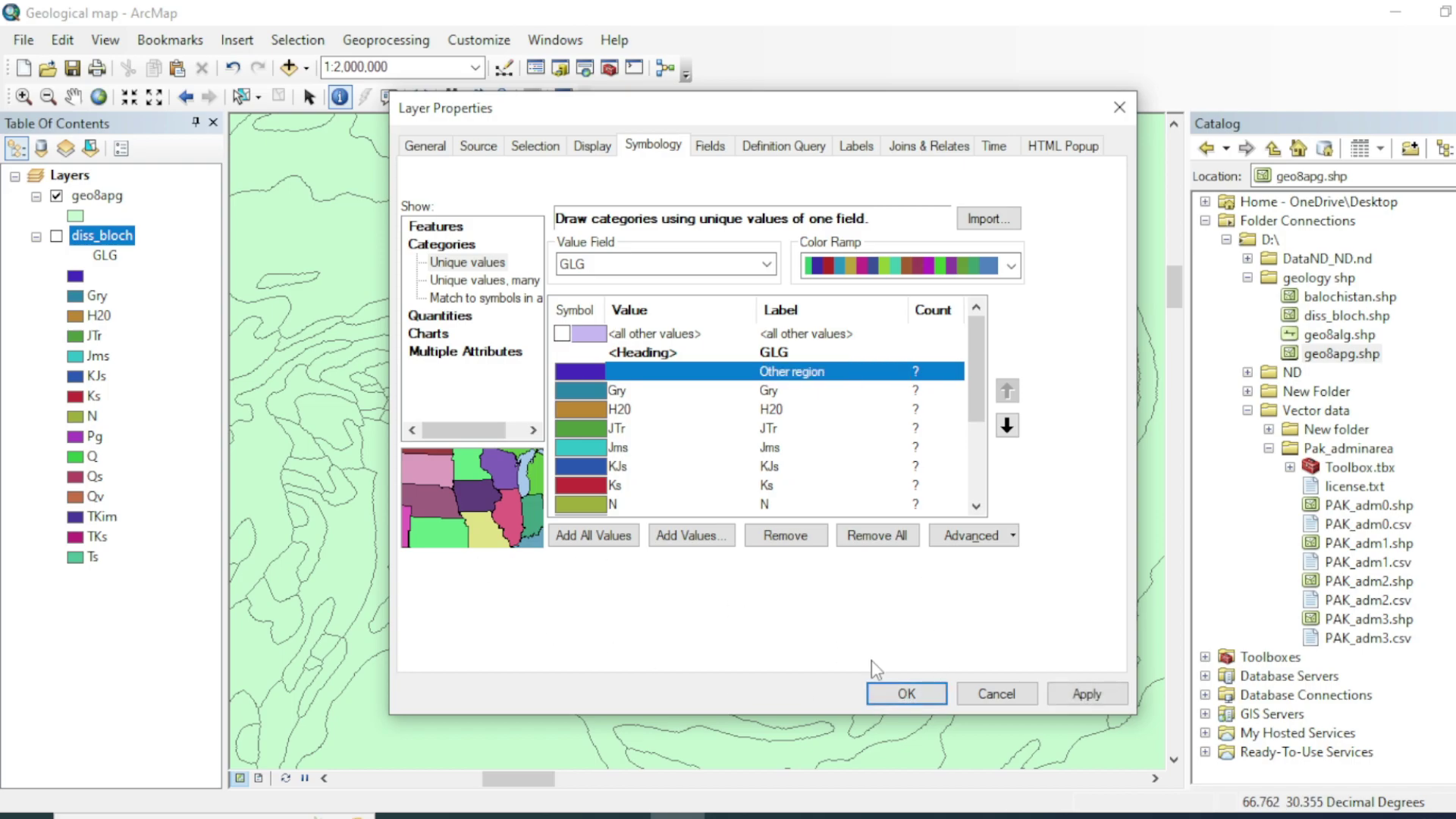
{"action": "left_click", "coordinate": [907, 693]}
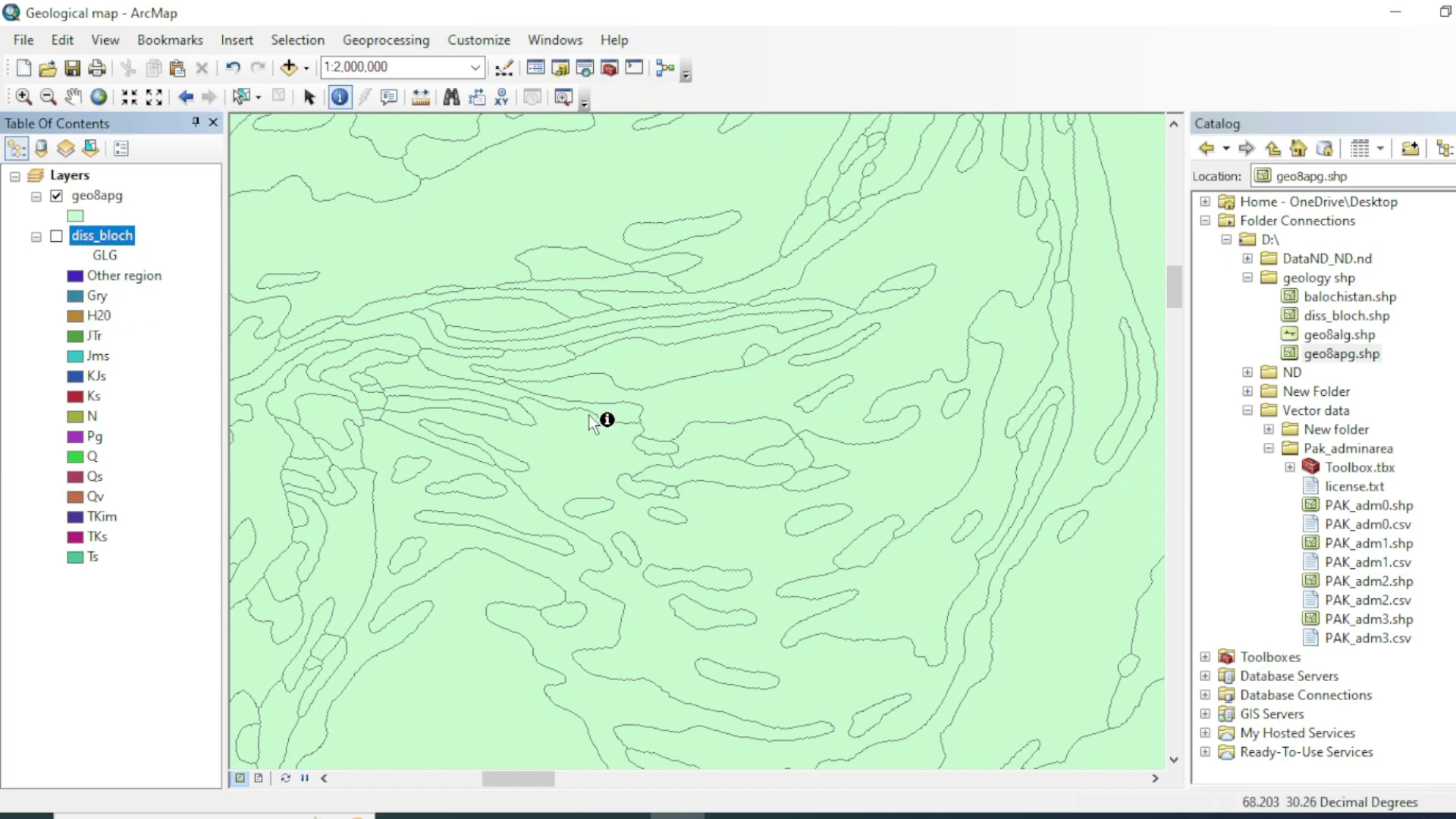
- Hide geo8apg, show the coloured diss_bloch layer, and centre the province in view
{"action": "scroll", "coordinate": [593, 420], "scroll_direction": "up", "scroll_amount": 3}
{"action": "left_click", "coordinate": [56, 195]}
{"action": "left_click", "coordinate": [56, 236]}
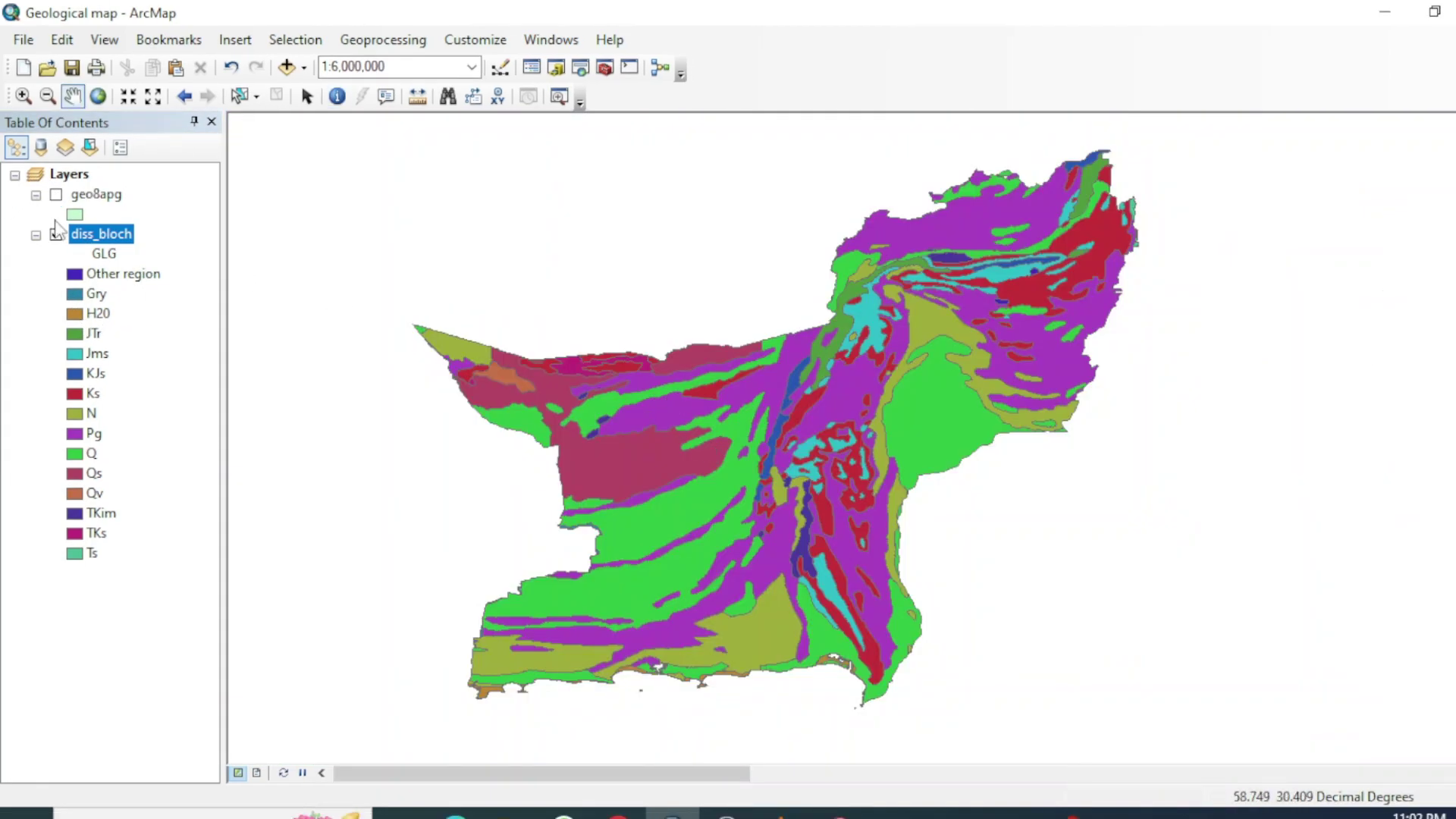
{"action": "left_click_drag", "start_coordinate": [978, 377], "coordinate": [976, 391]}
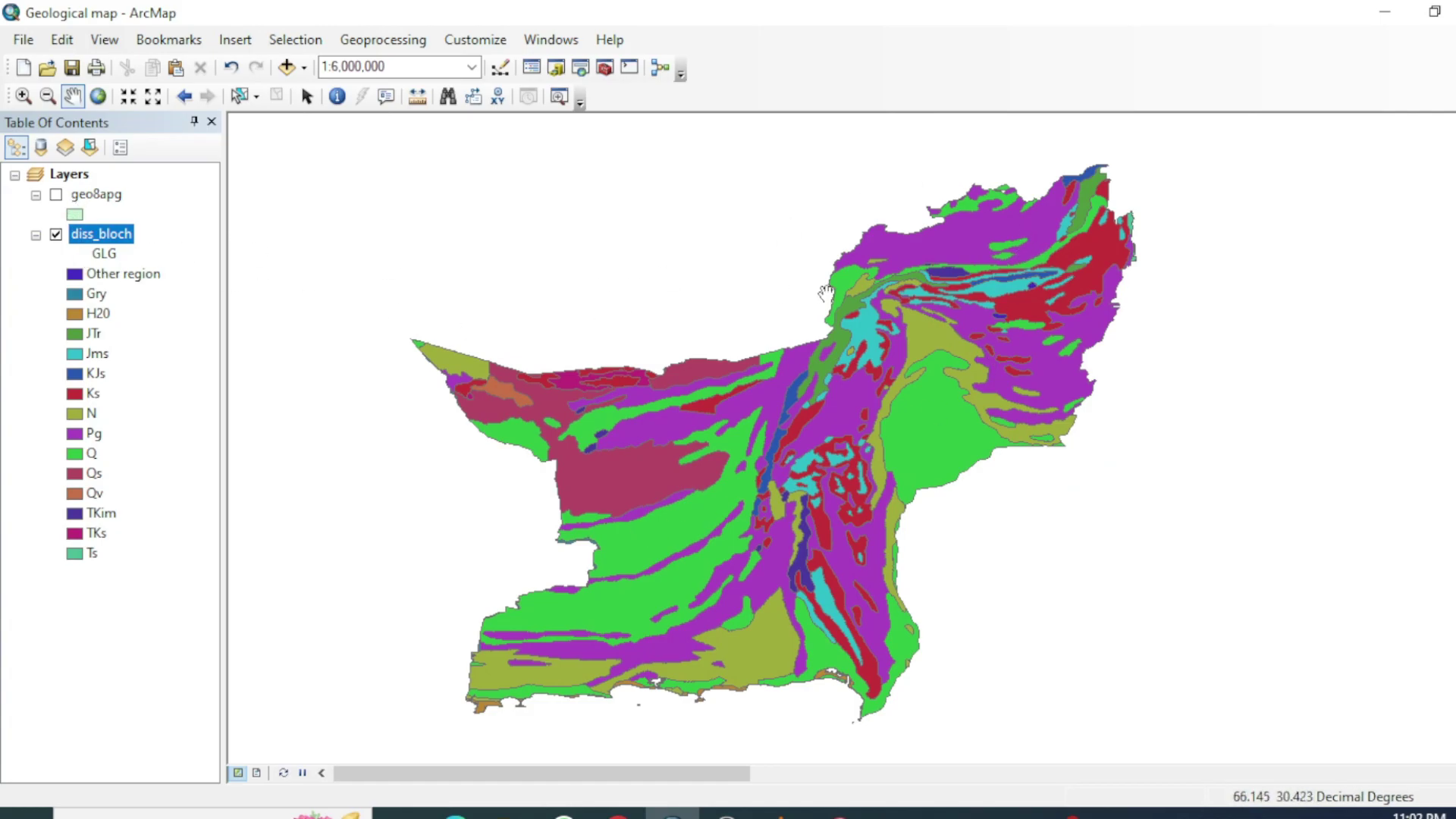
{"action": "left_click_drag", "start_coordinate": [827, 292], "coordinate": [845, 265]}
{"action": "left_click_drag", "start_coordinate": [527, 543], "coordinate": [508, 566]}
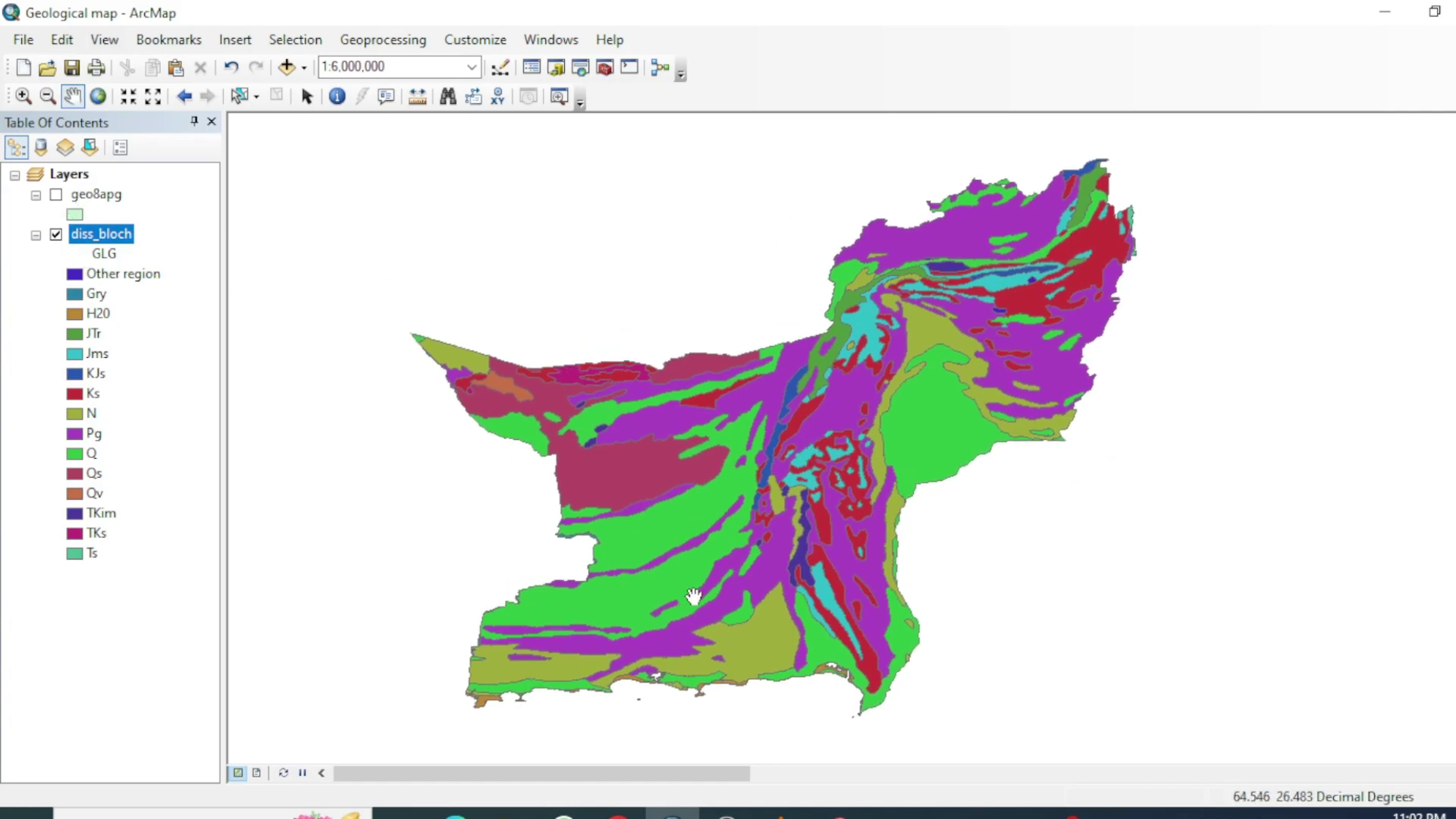
{"action": "left_click_drag", "start_coordinate": [815, 401], "coordinate": [826, 407]}
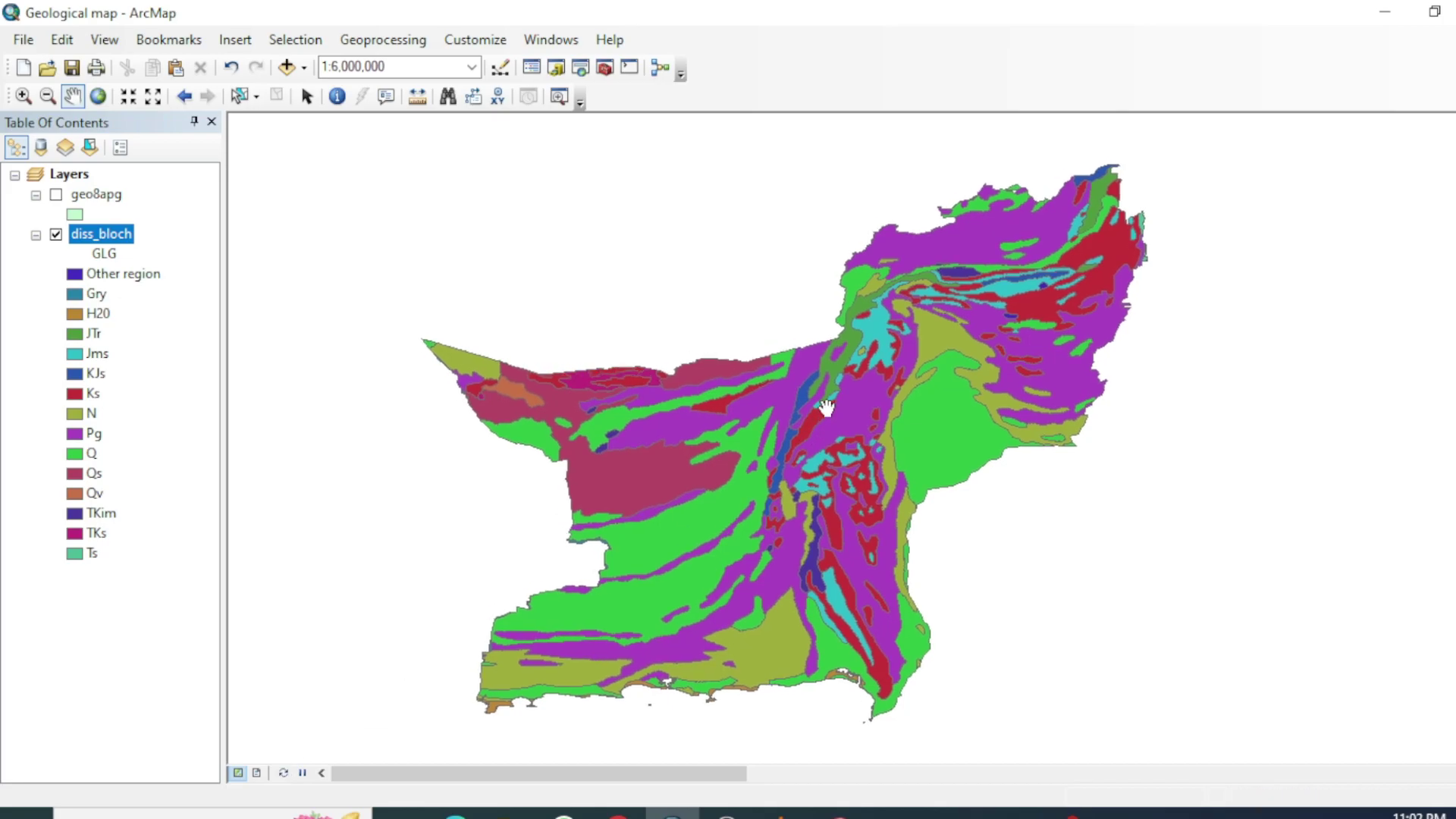
- Switch to Layout View and apply the ISO A4 Landscape layout template
{"action": "left_click", "coordinate": [258, 774]}
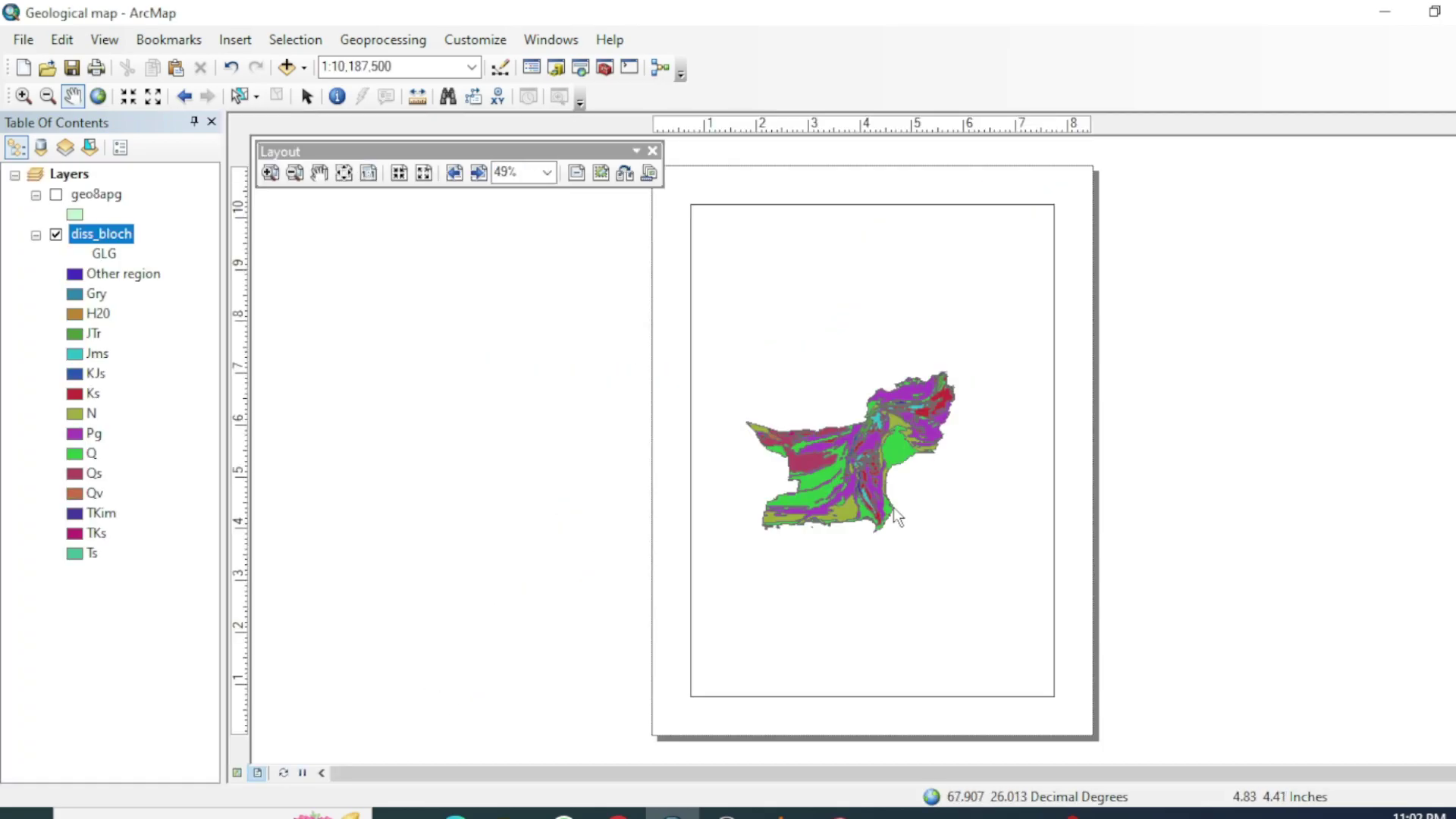
{"action": "key", "text": "Escape"}
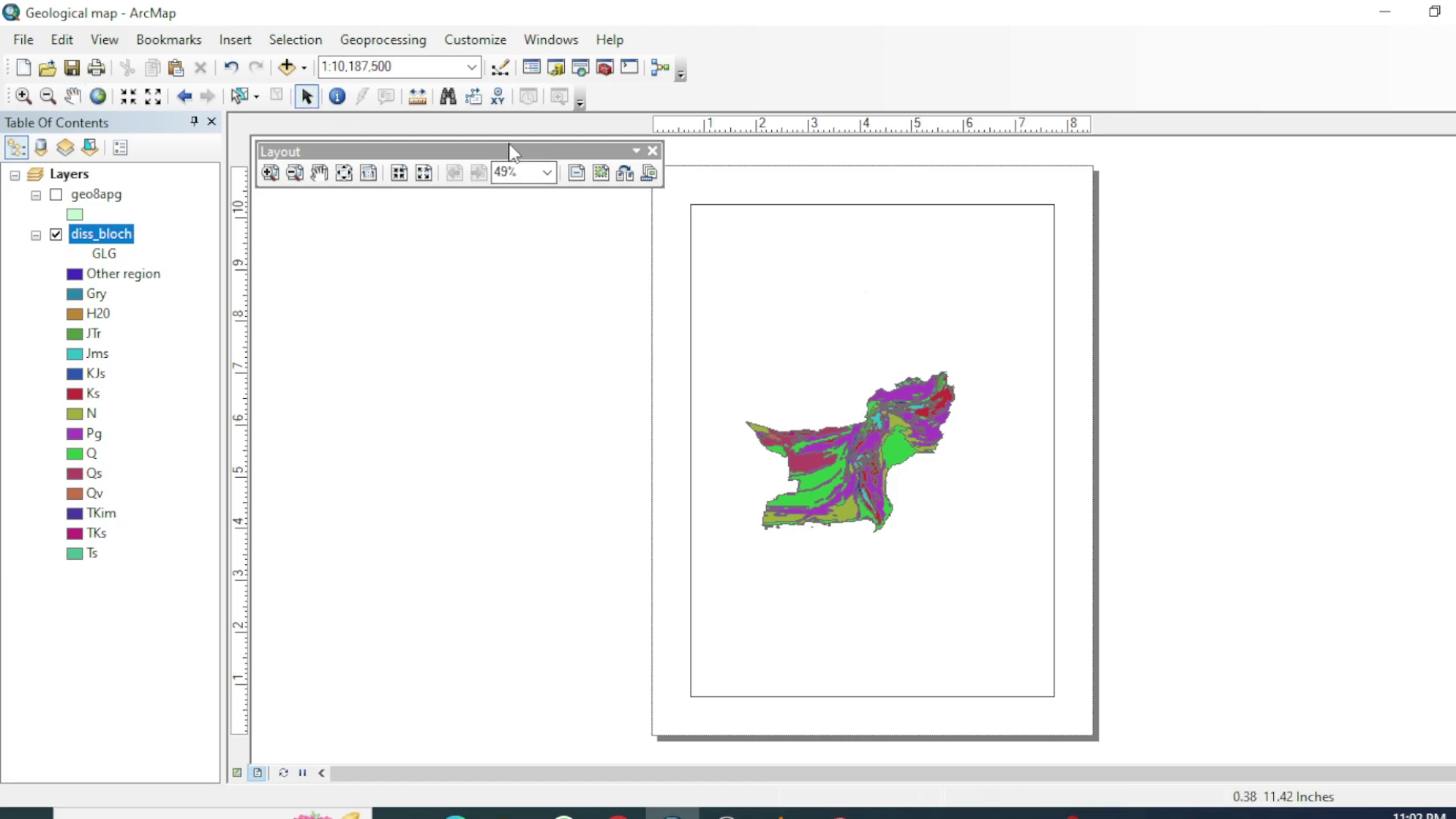
{"action": "left_click_drag", "start_coordinate": [434, 152], "coordinate": [823, 97]}
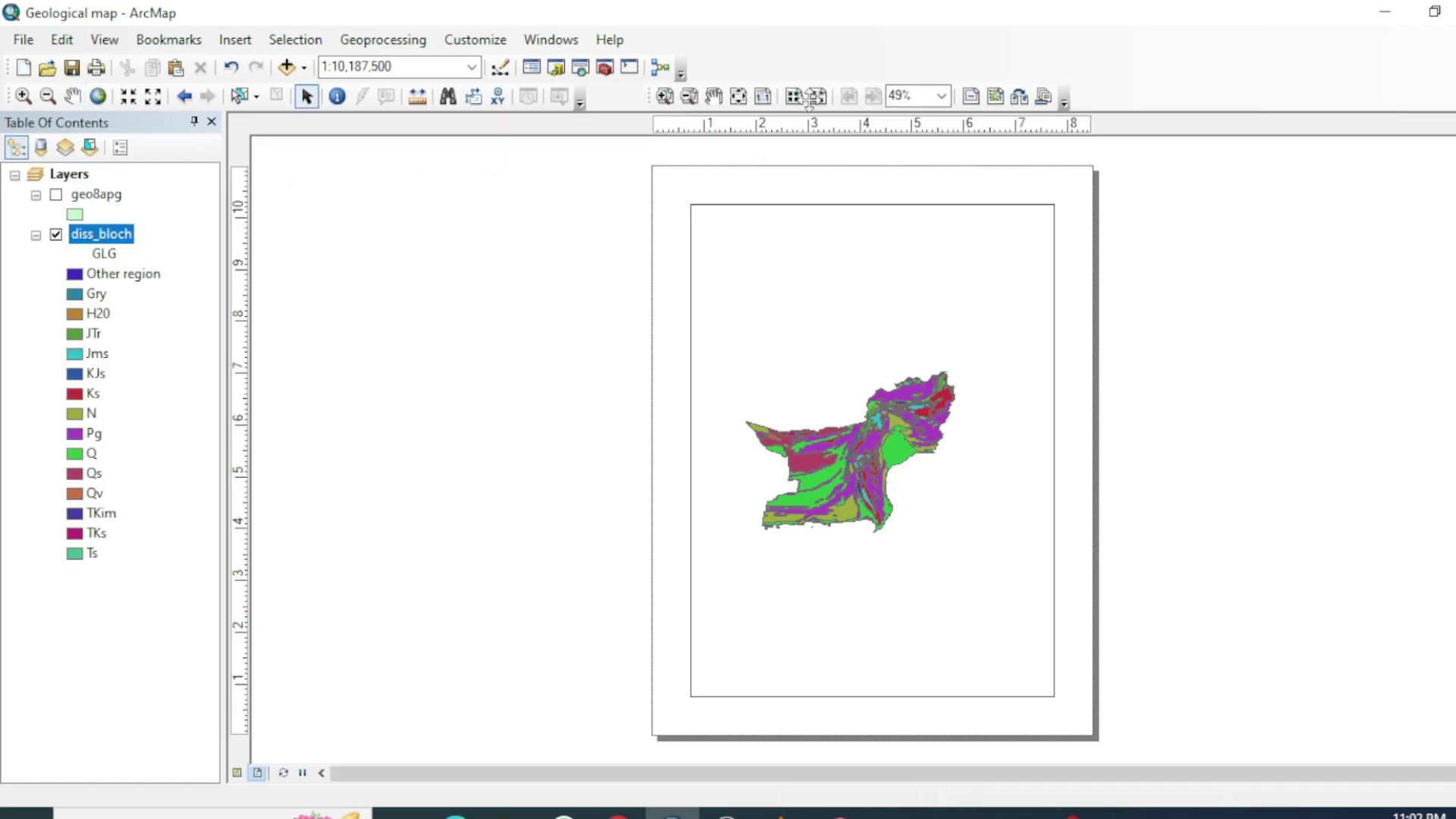
{"action": "left_click", "coordinate": [1012, 97]}
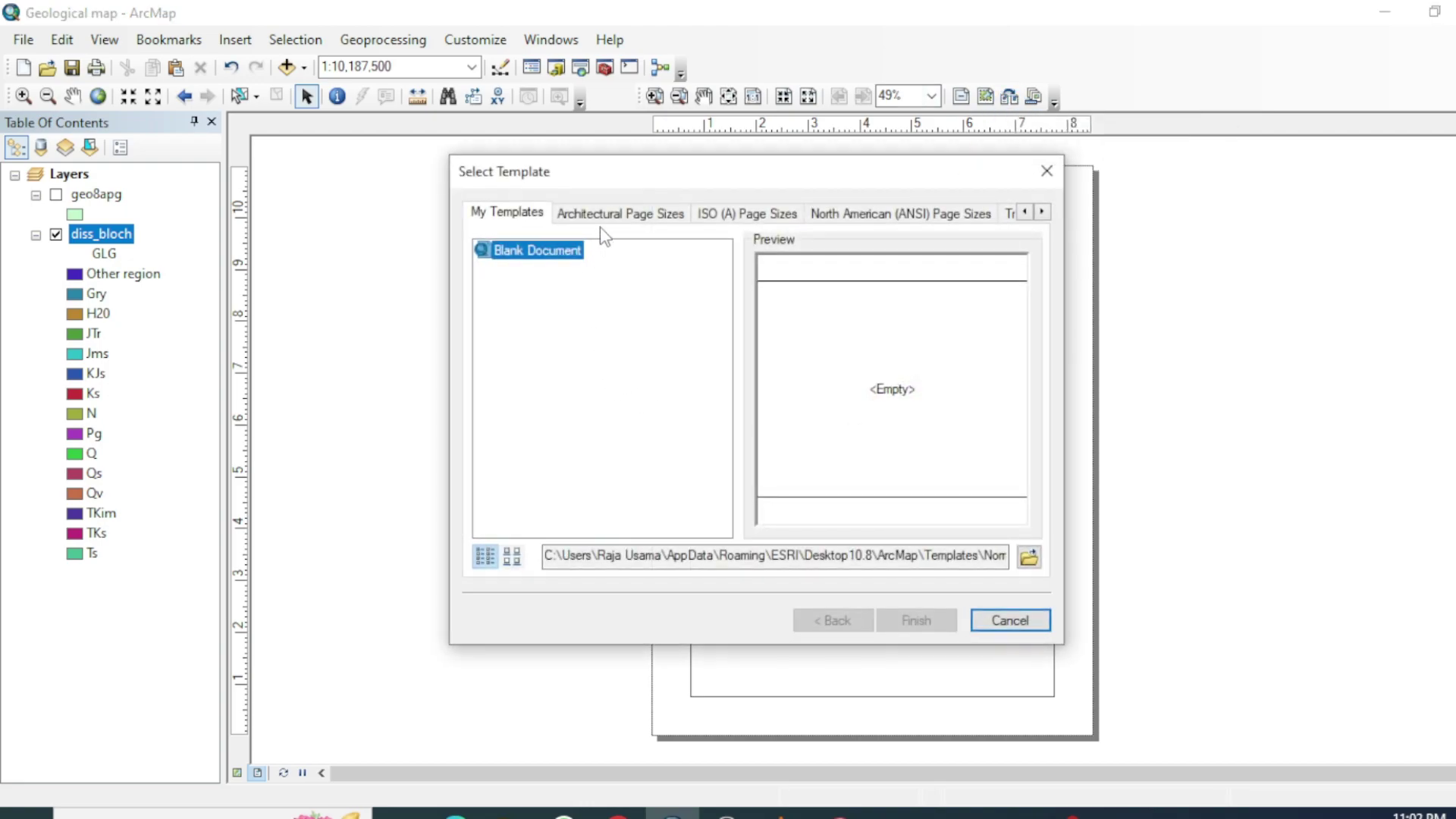
{"action": "left_click", "coordinate": [661, 214]}
{"action": "key", "text": "Right"}
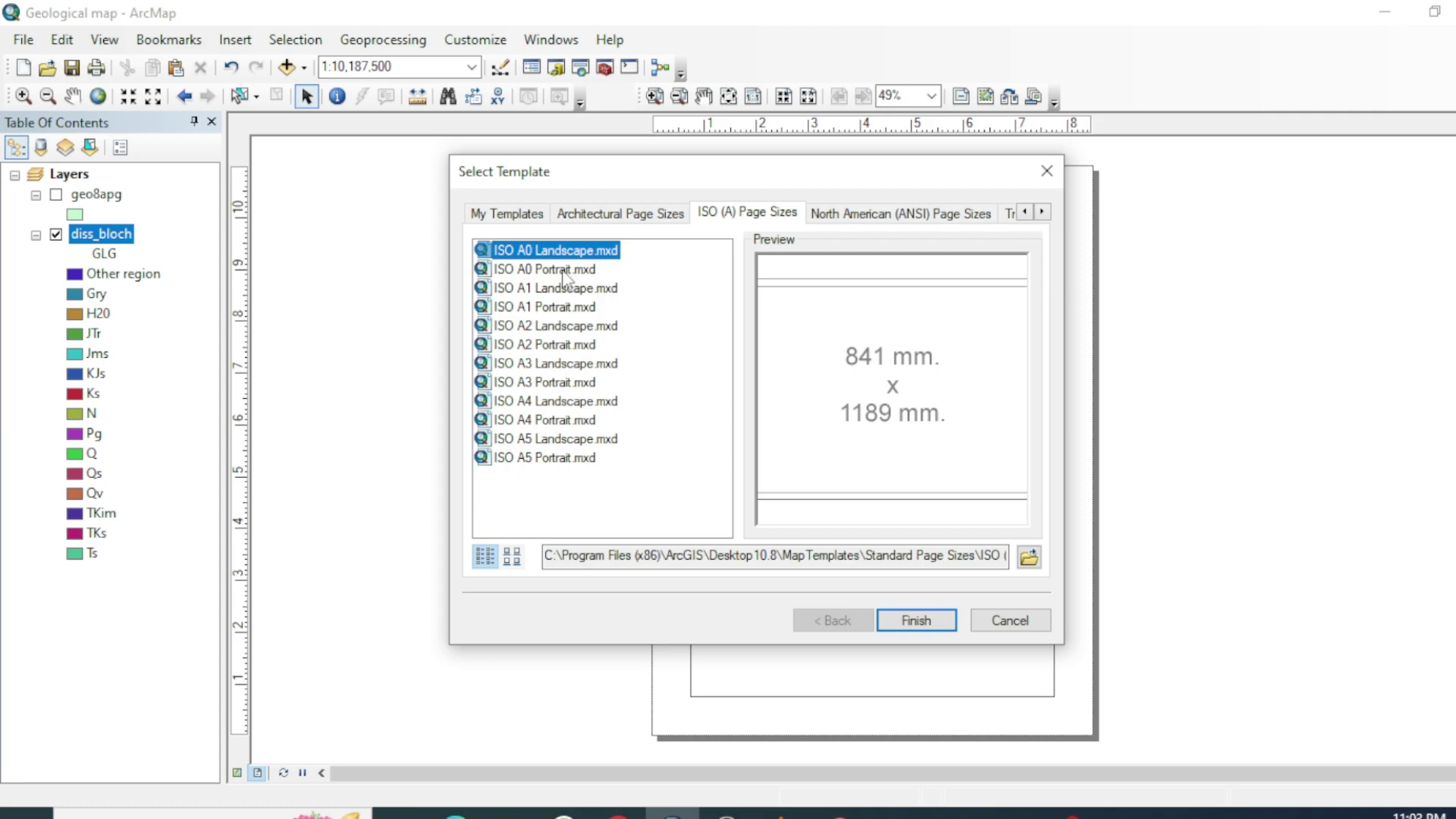
{"action": "left_click", "coordinate": [553, 406]}
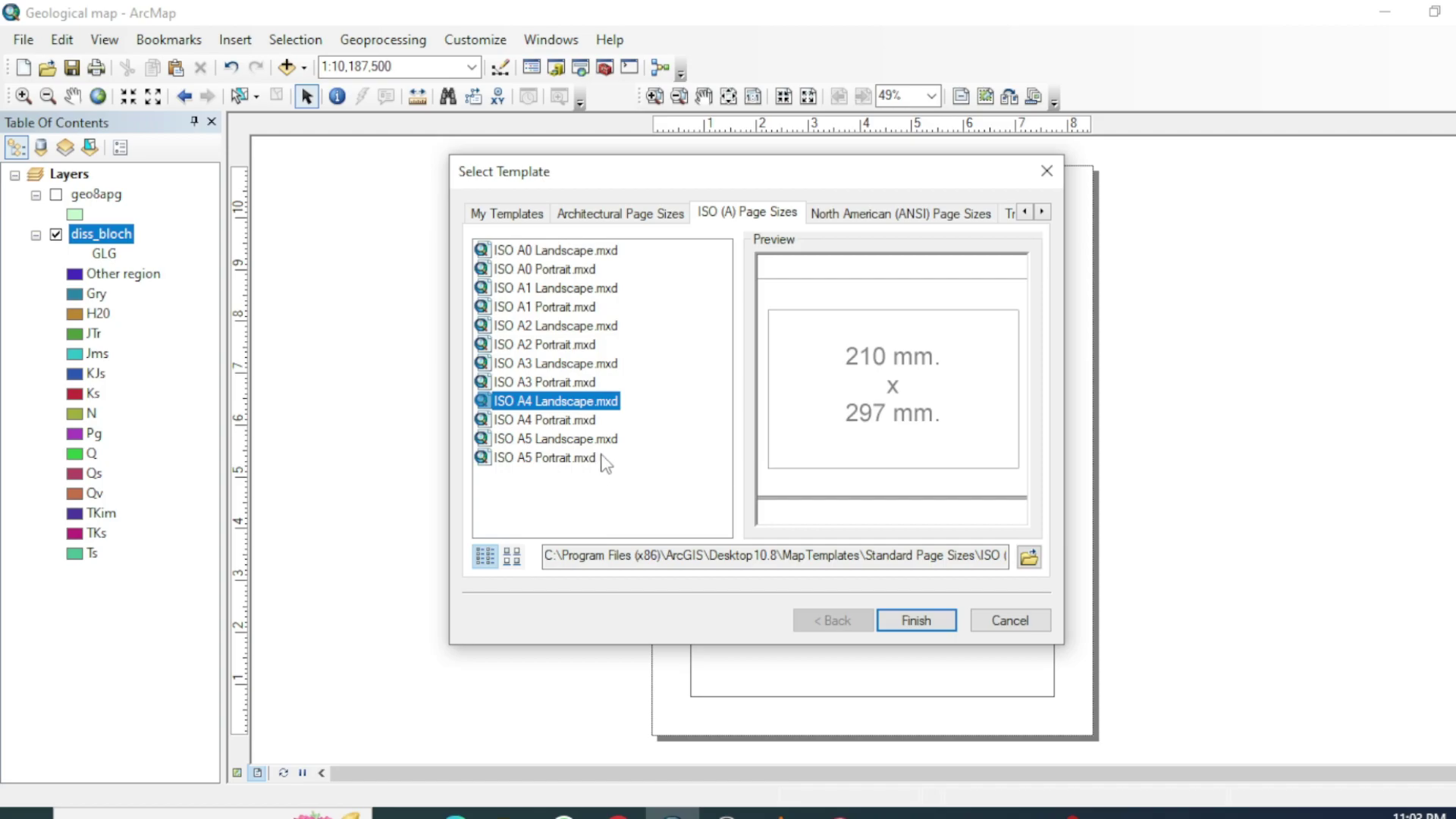
{"action": "left_click", "coordinate": [908, 620]}
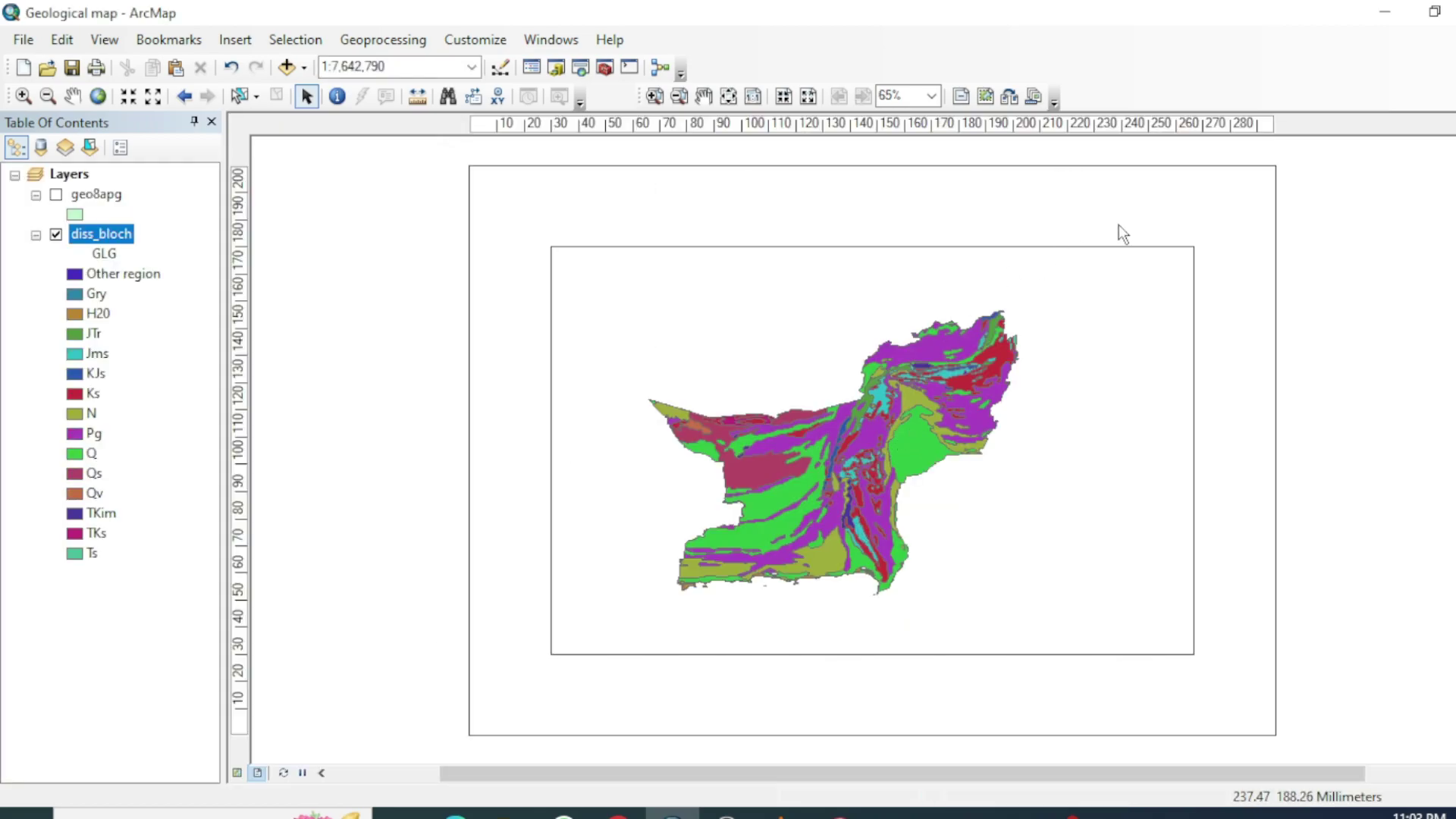
- Enlarge the data frame to cover most of the A4 page
{"action": "left_click_drag", "start_coordinate": [1194, 244], "coordinate": [1251, 188]}
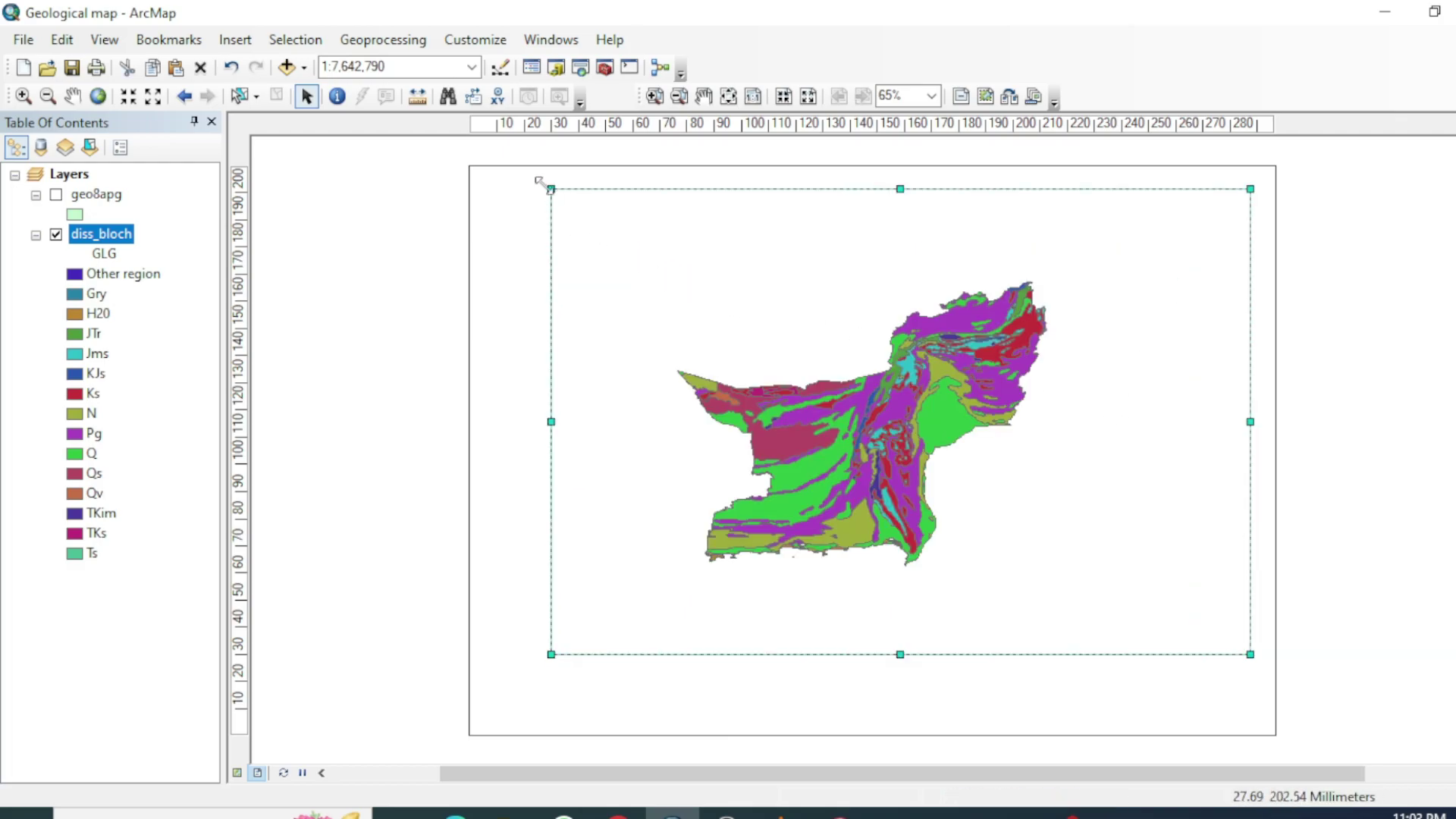
{"action": "left_click_drag", "start_coordinate": [543, 197], "coordinate": [494, 194]}
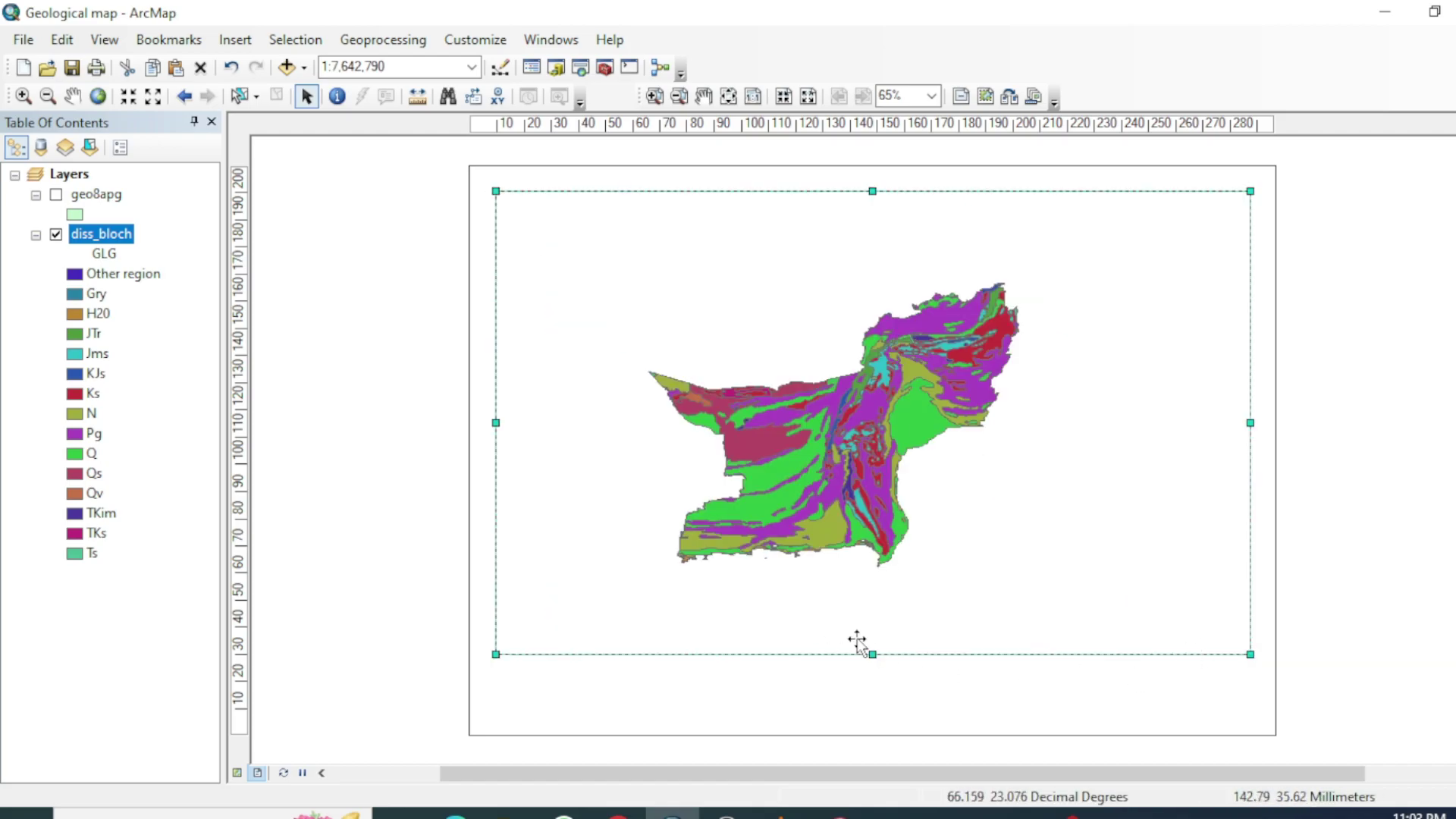
{"action": "left_click_drag", "start_coordinate": [877, 654], "coordinate": [875, 703]}
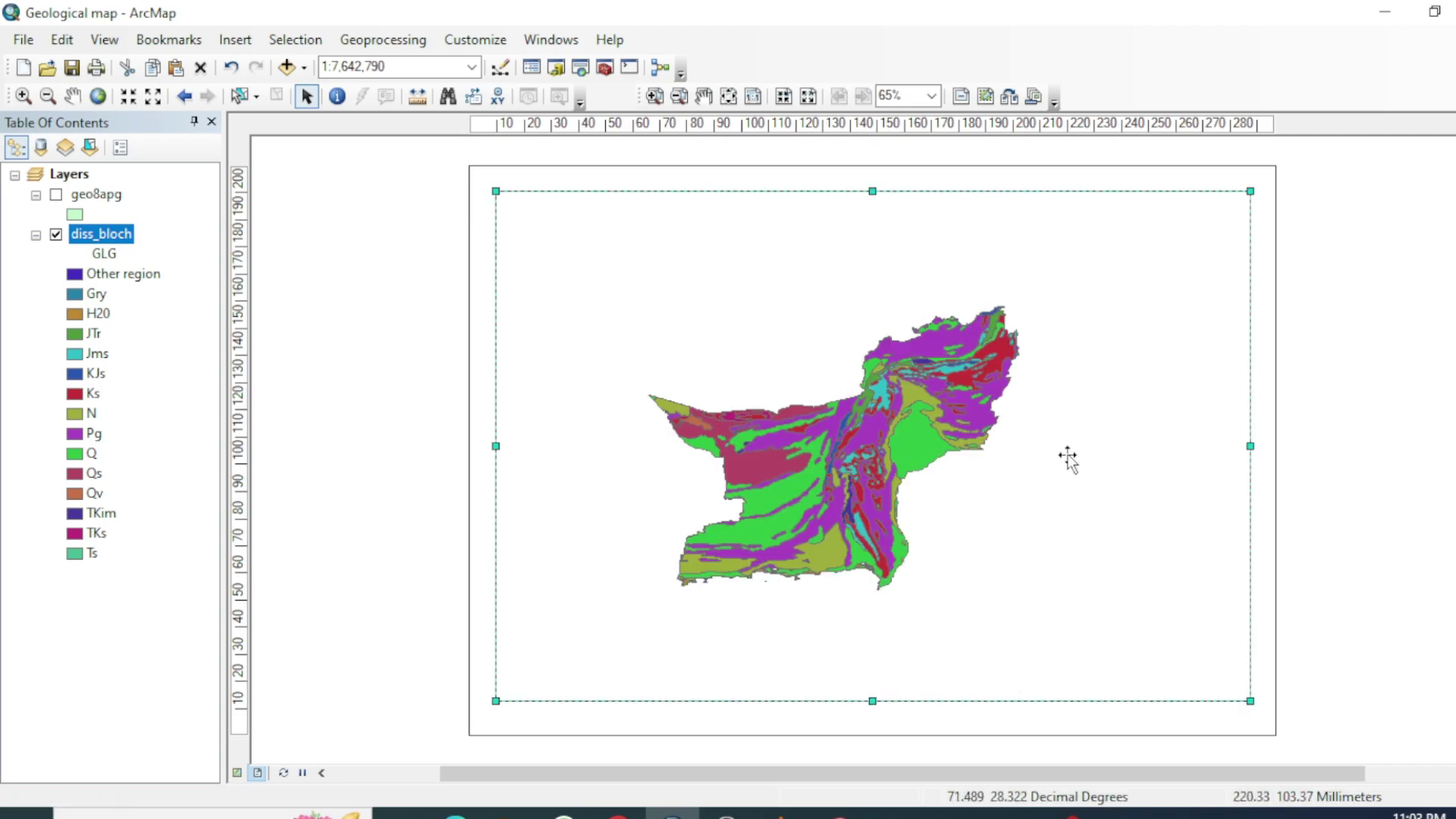
{"action": "left_click_drag", "start_coordinate": [1067, 459], "coordinate": [1067, 463]}
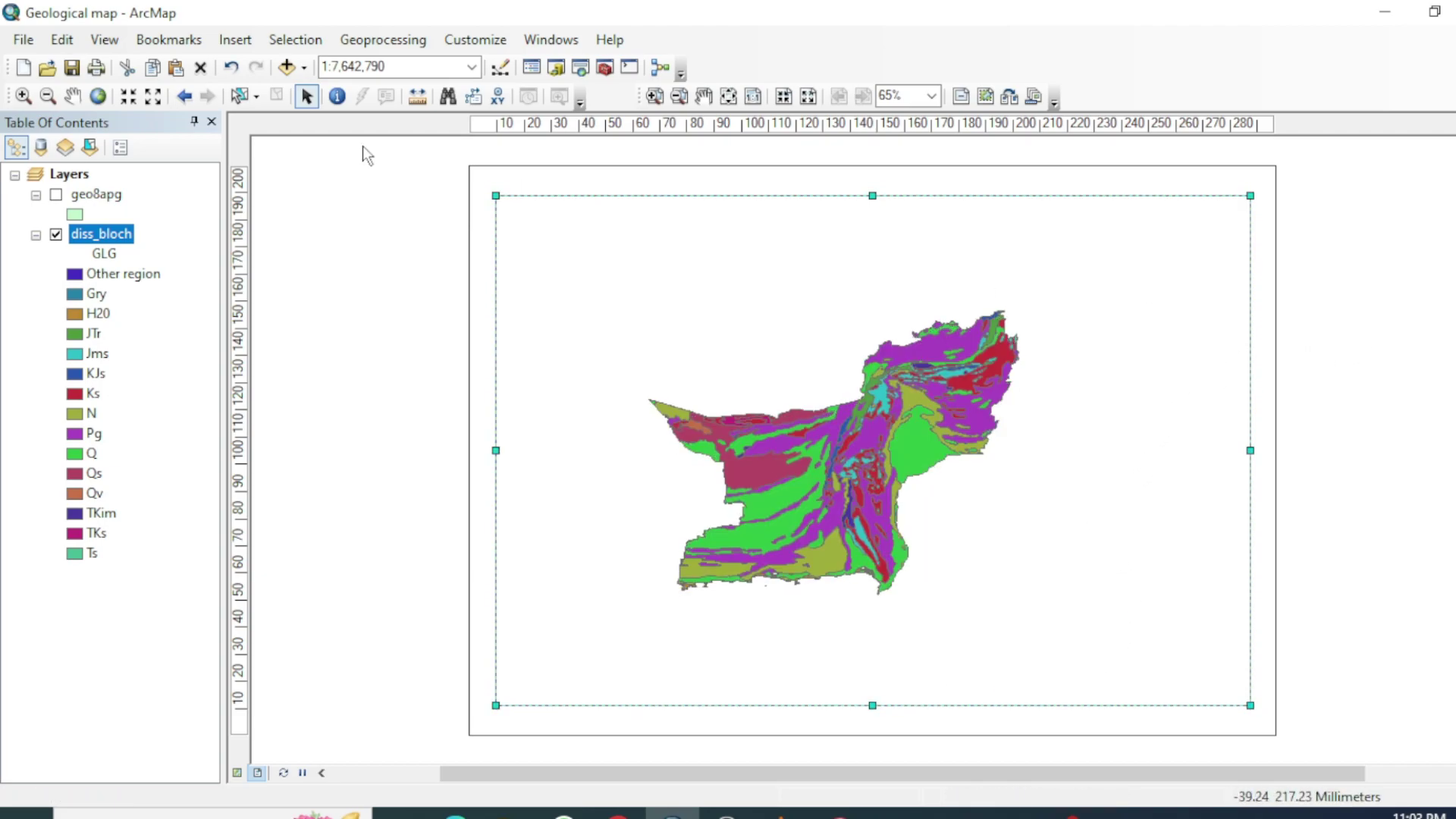
- Zoom and pan so Balochistan fills the frame at about 1:4,884,179
{"action": "left_click", "coordinate": [97, 96]}
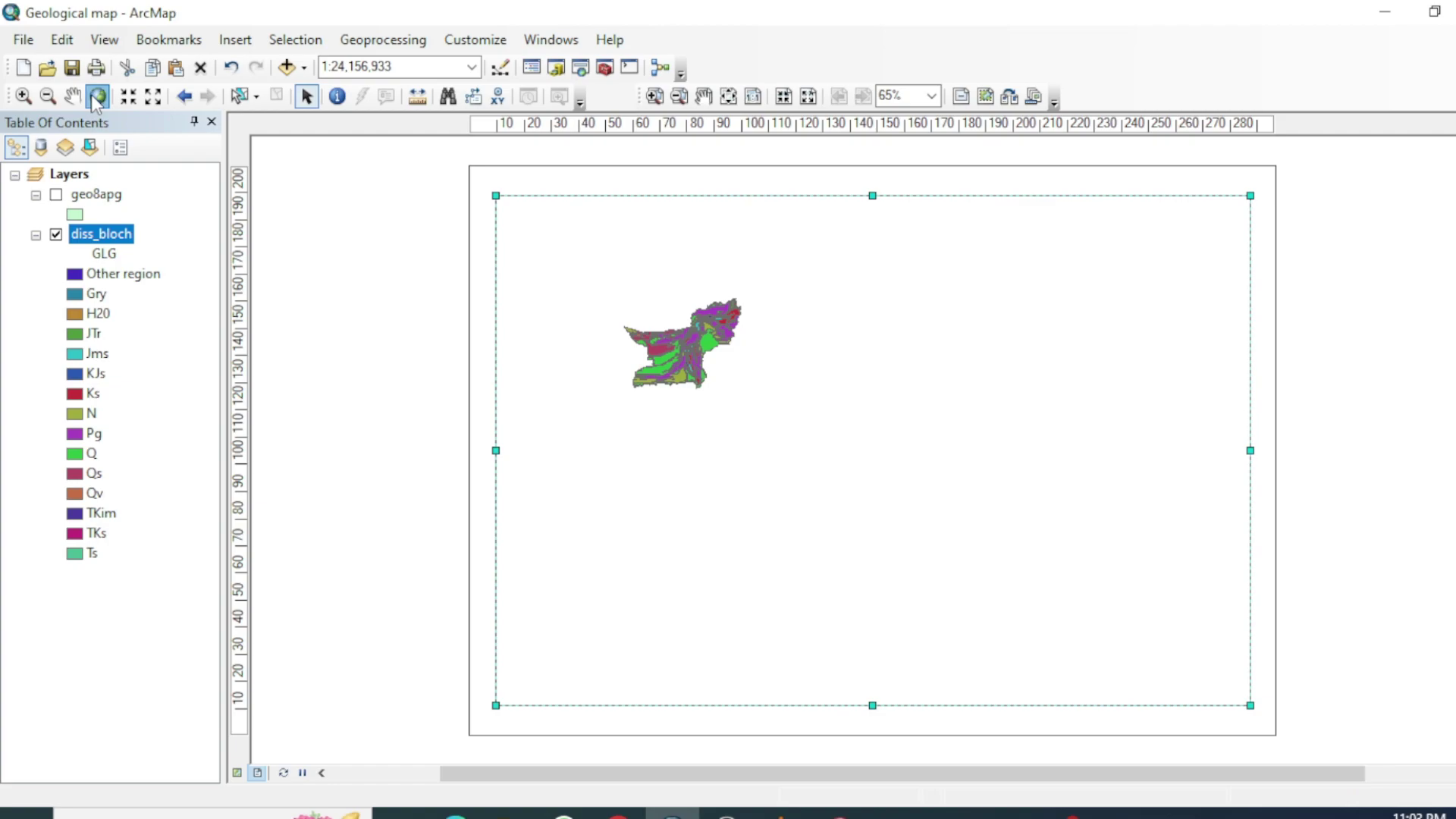
{"action": "left_click", "coordinate": [24, 95]}
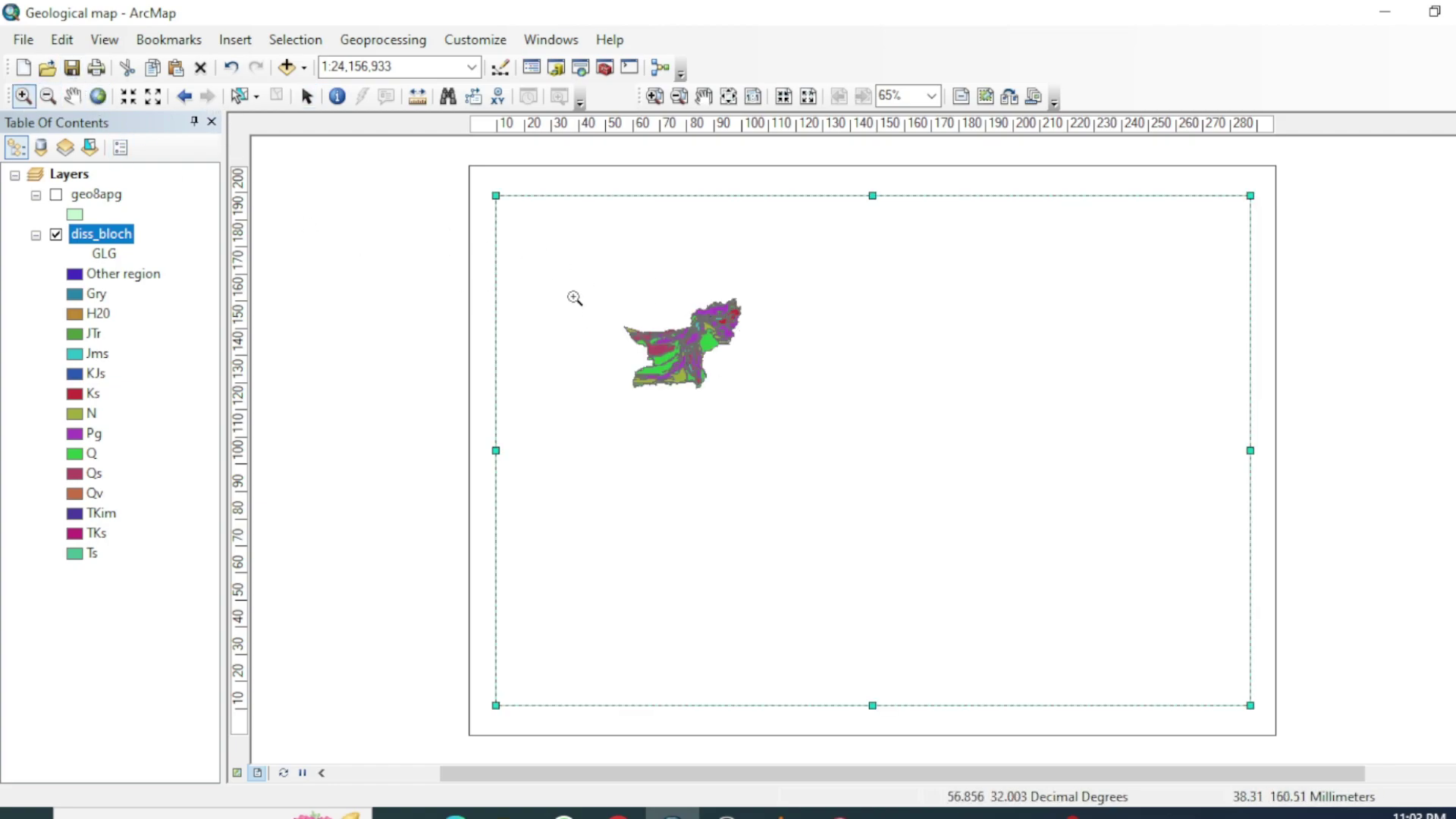
{"action": "left_click_drag", "start_coordinate": [574, 270], "coordinate": [1094, 640]}
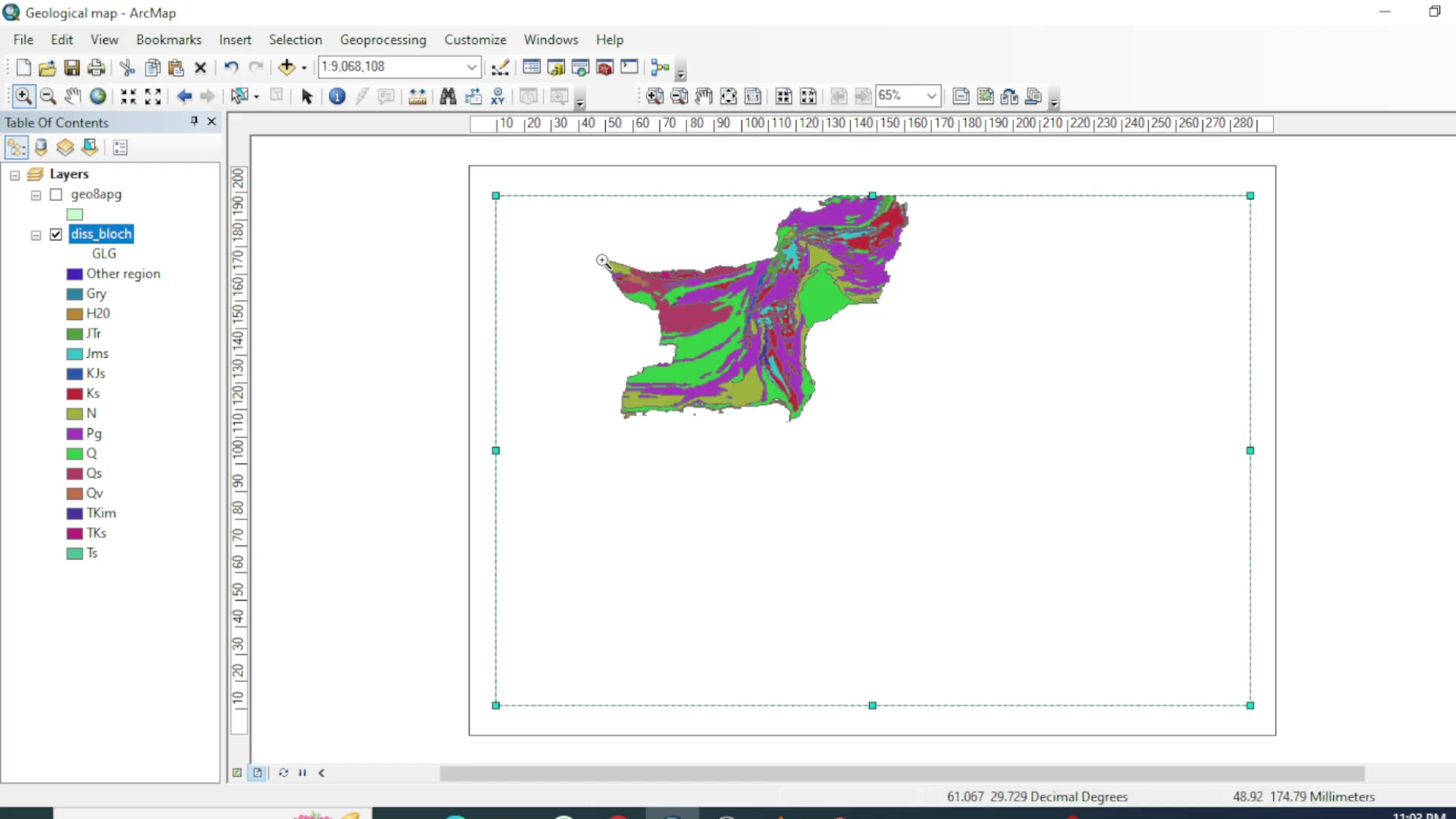
{"action": "left_click_drag", "start_coordinate": [602, 260], "coordinate": [950, 563]}
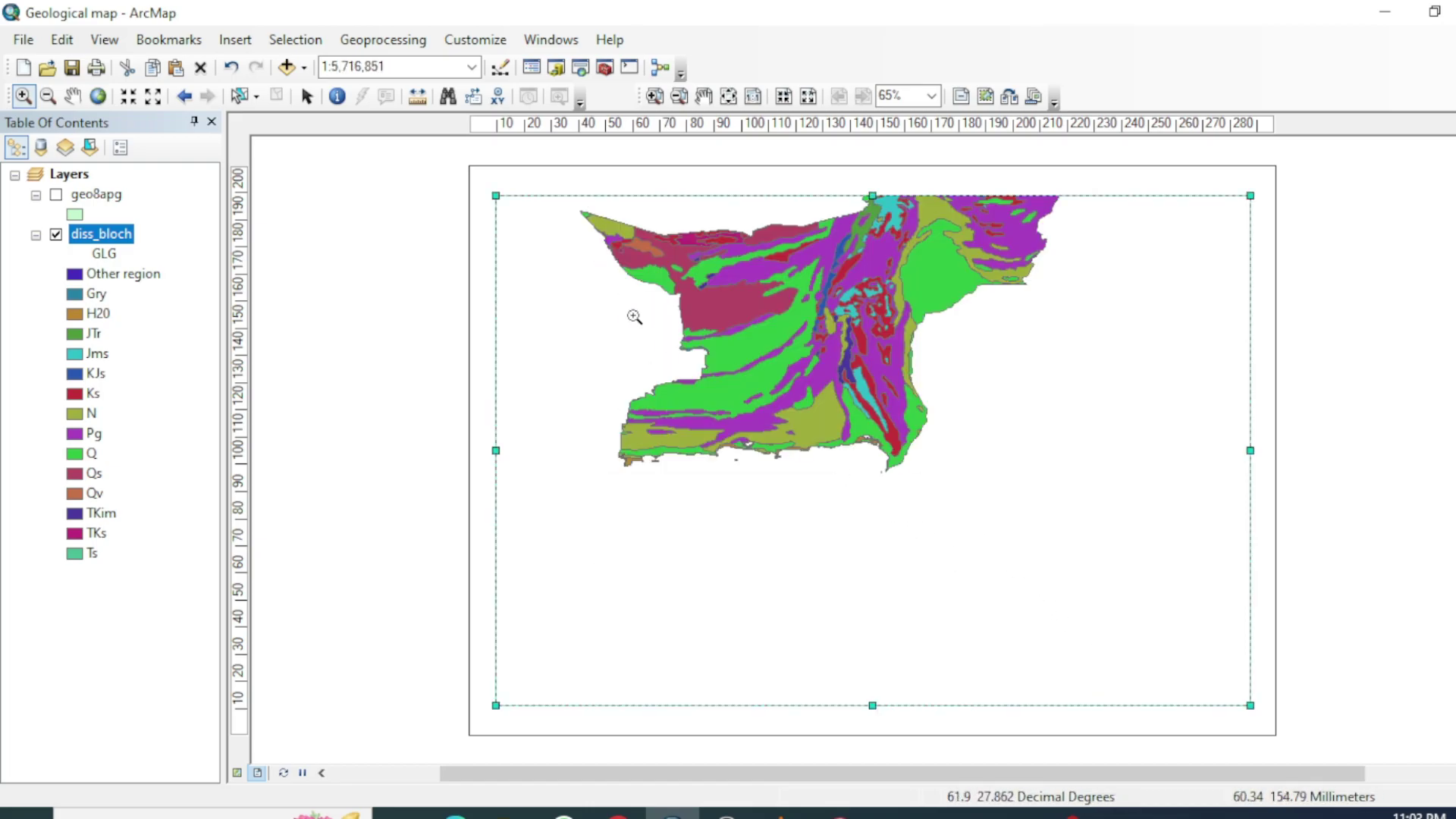
{"action": "left_click", "coordinate": [73, 97]}
{"action": "left_click_drag", "start_coordinate": [718, 217], "coordinate": [699, 375]}
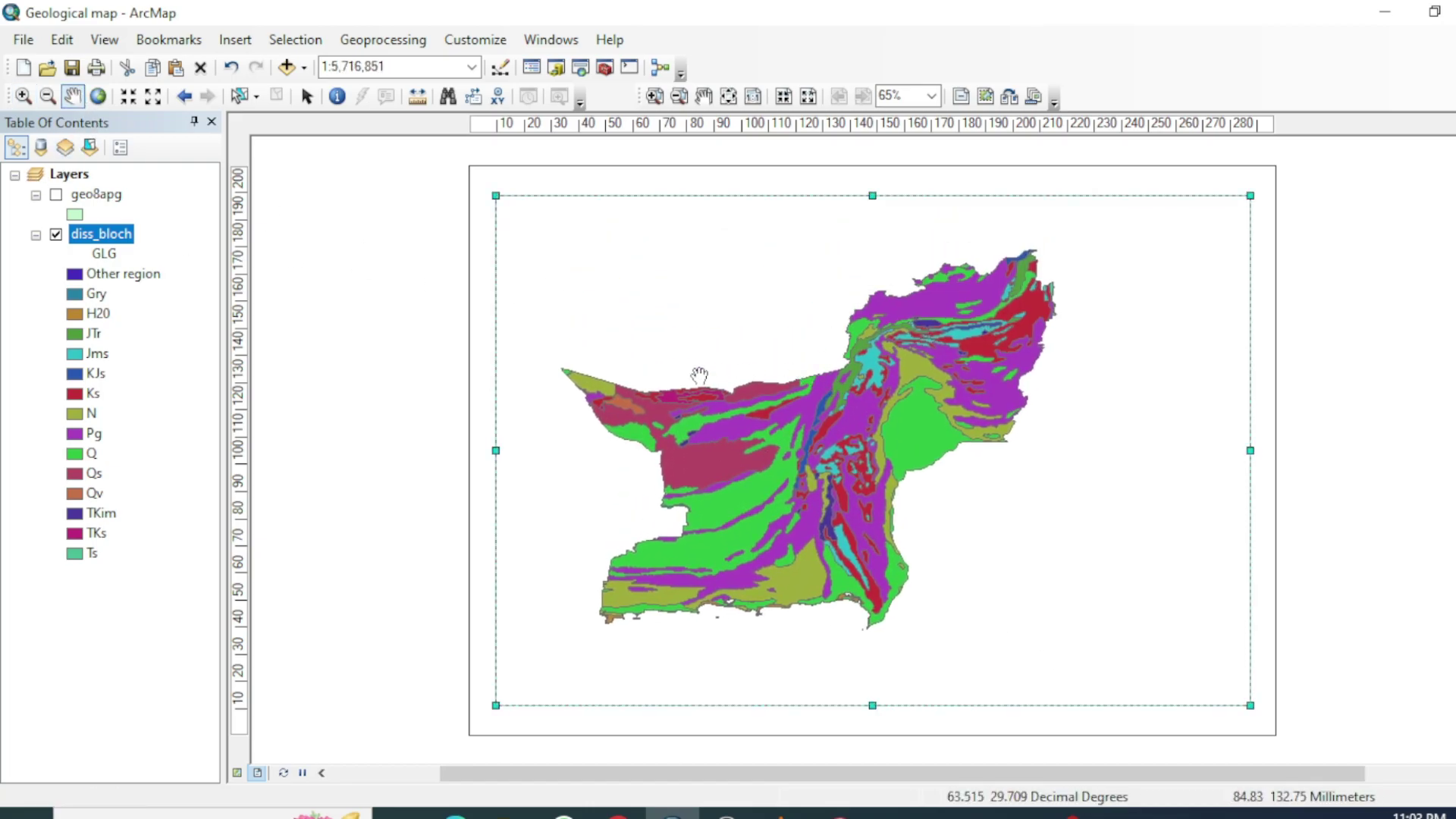
{"action": "left_click", "coordinate": [24, 96]}
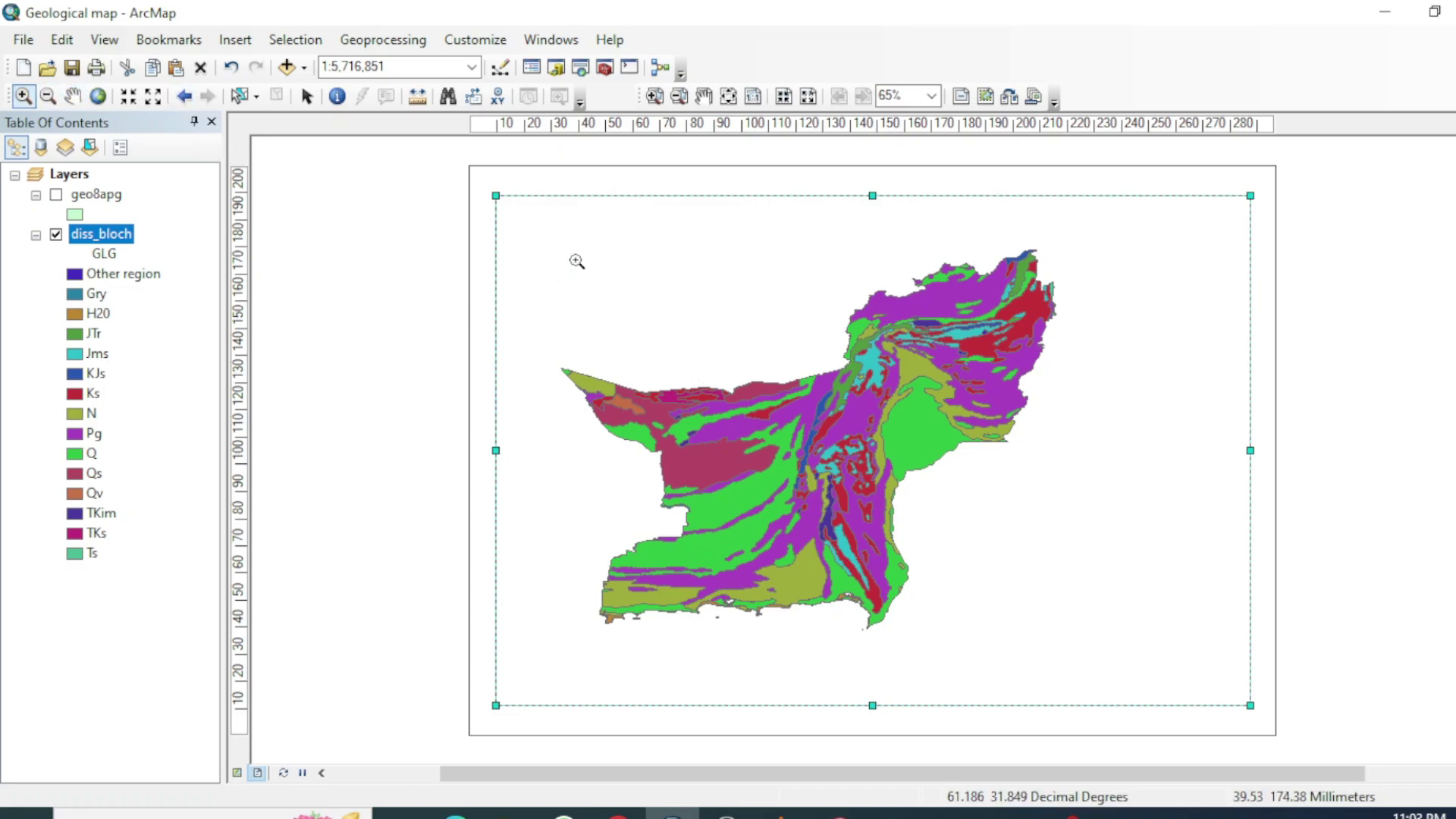
{"action": "left_click_drag", "start_coordinate": [524, 219], "coordinate": [1108, 652]}
{"action": "left_click", "coordinate": [76, 99]}
{"action": "left_click_drag", "start_coordinate": [919, 432], "coordinate": [867, 415]}
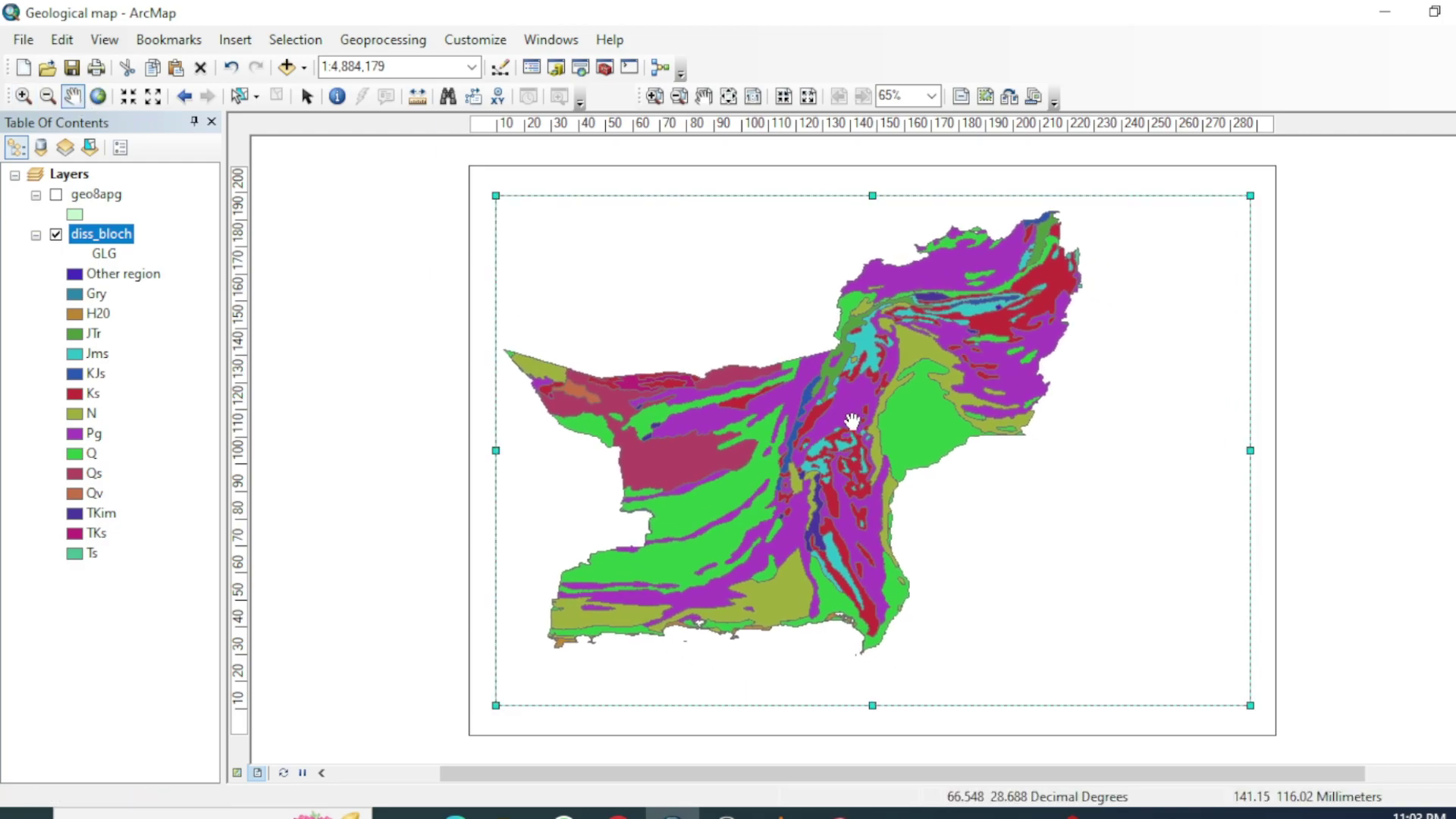
- Insert the title 'Geological Map of Balochistan' on the layout
{"action": "left_click", "coordinate": [235, 40]}
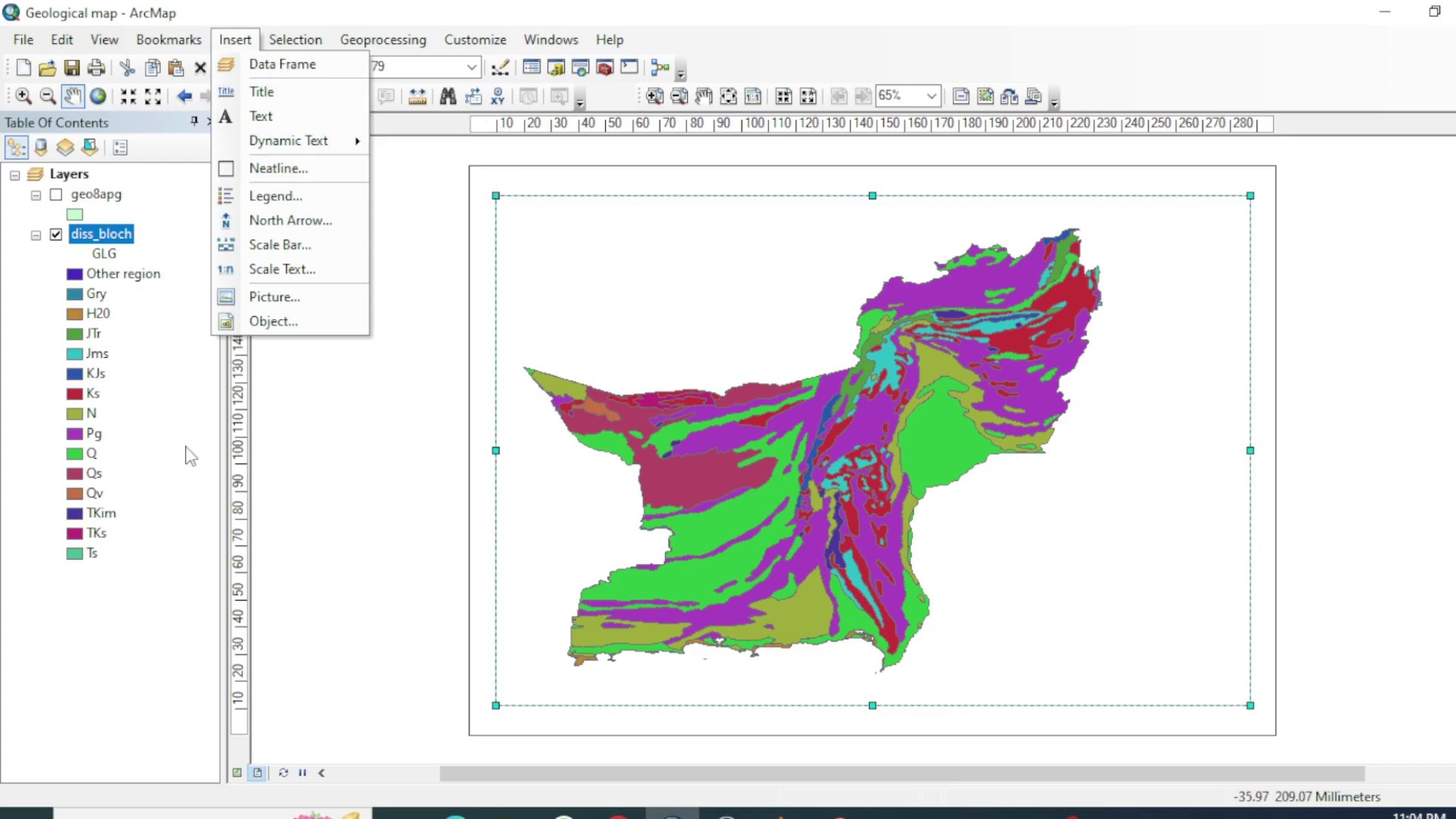
{"action": "left_click", "coordinate": [137, 624]}
{"action": "left_click", "coordinate": [235, 39]}
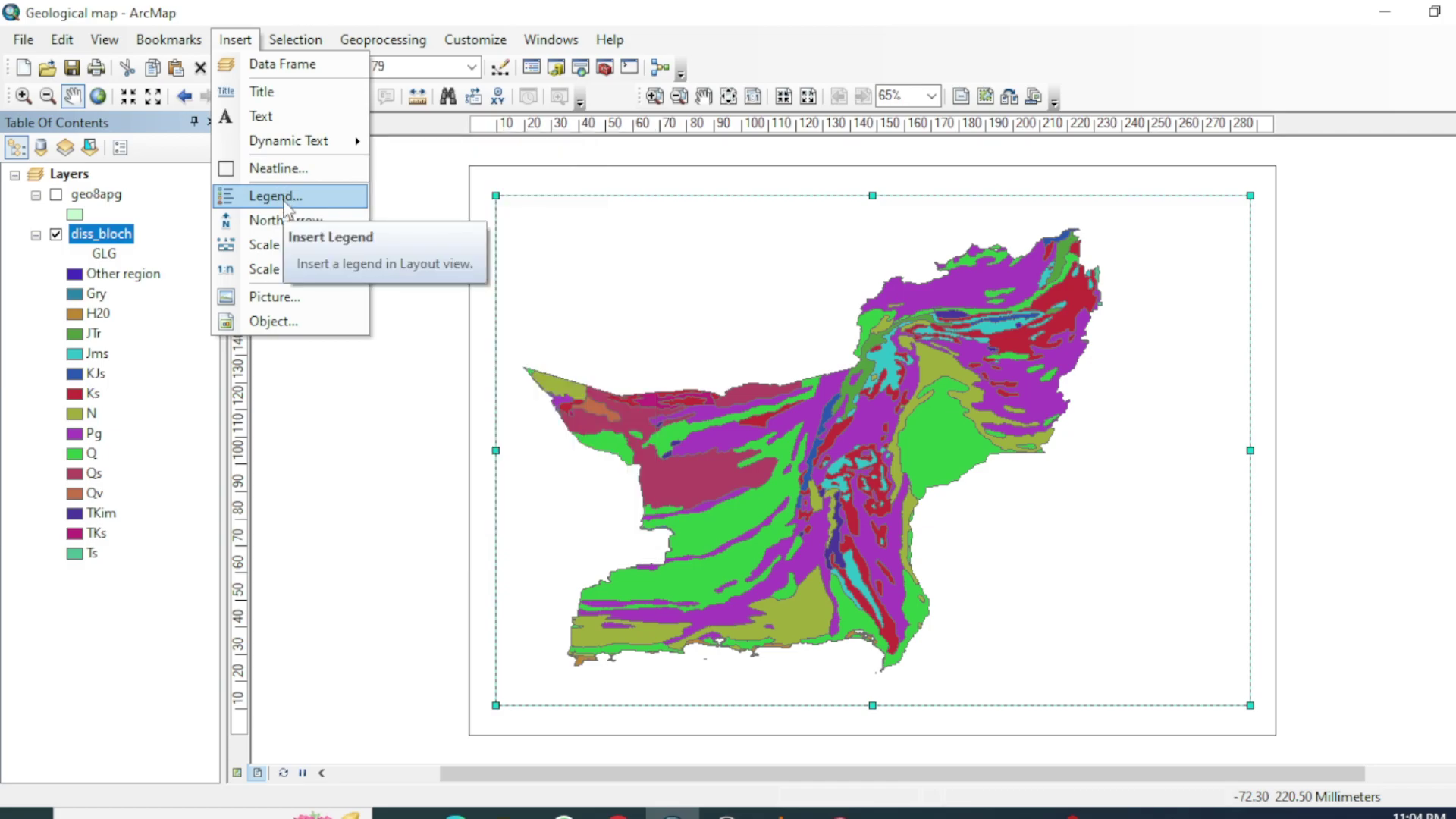
{"action": "left_click", "coordinate": [261, 91]}
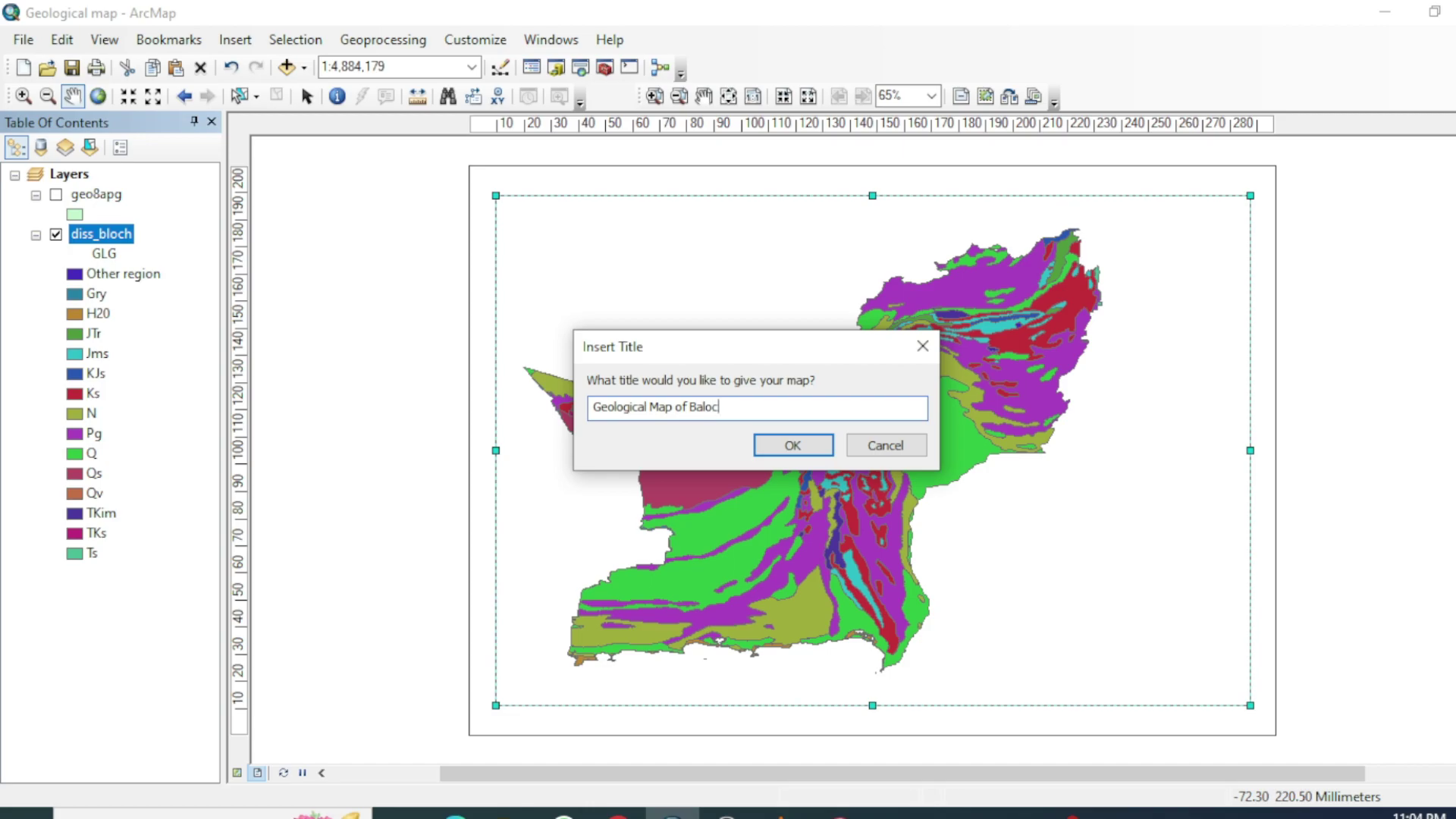
{"action": "left_click", "coordinate": [779, 444]}
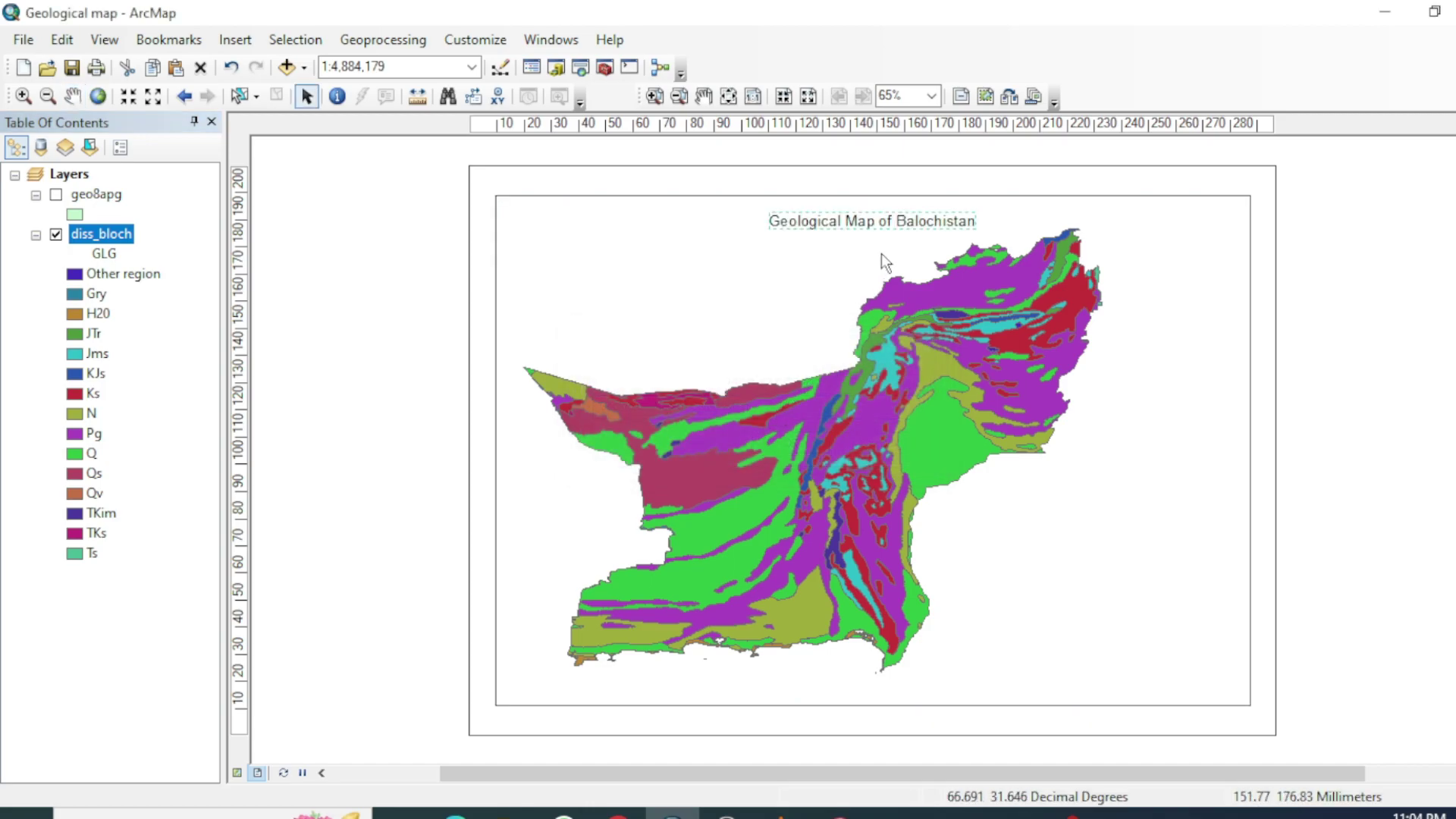
- Make the map title bold in Centaur font
{"action": "mouse_move", "coordinate": [903, 230]}
{"action": "left_mouse_down"}
{"action": "mouse_move", "coordinate": [836, 231]}
{"action": "mouse_move", "coordinate": [880, 230]}
{"action": "left_mouse_up"}
{"action": "double_click", "coordinate": [883, 219]}
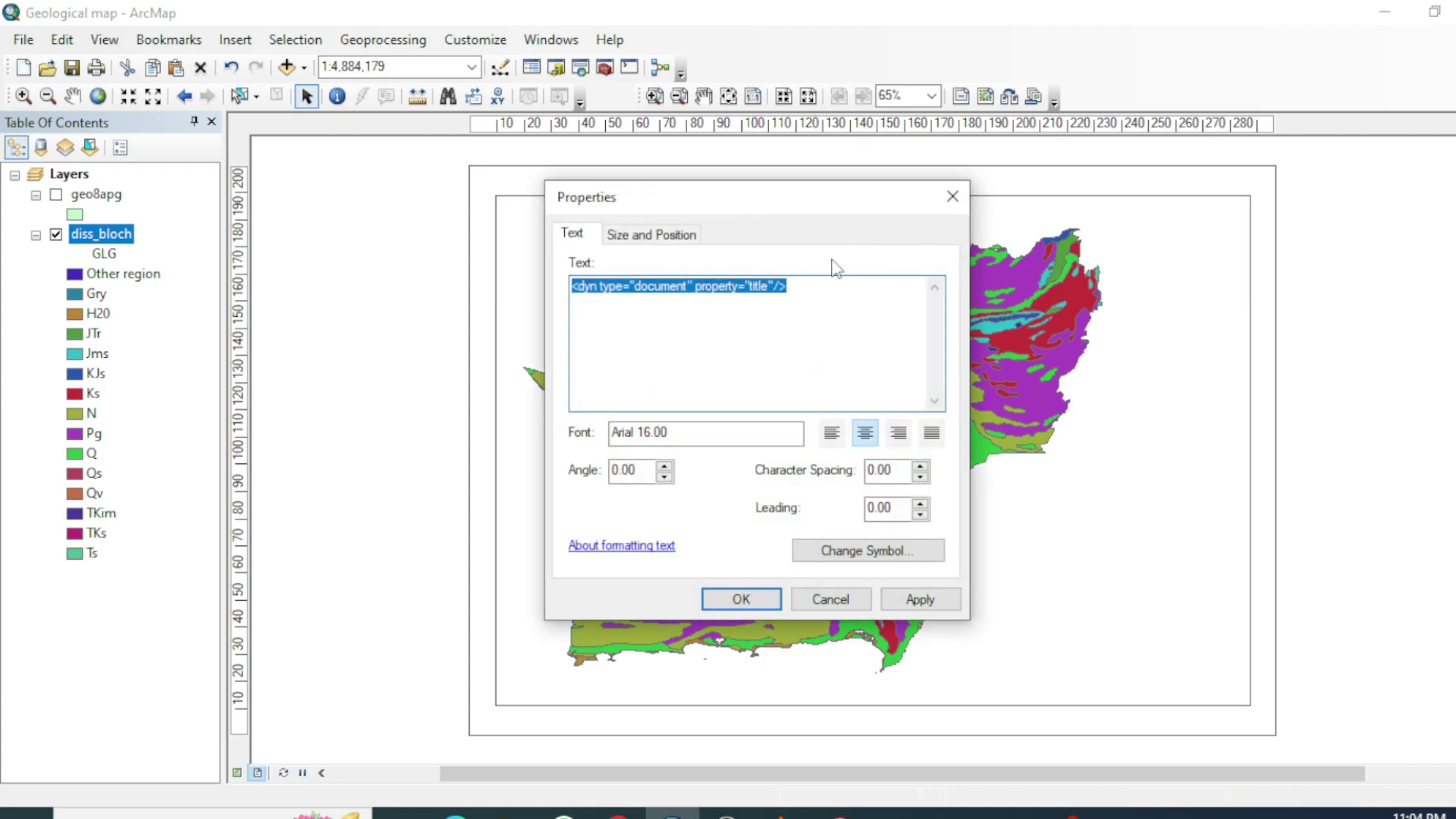
{"action": "left_click", "coordinate": [837, 554]}
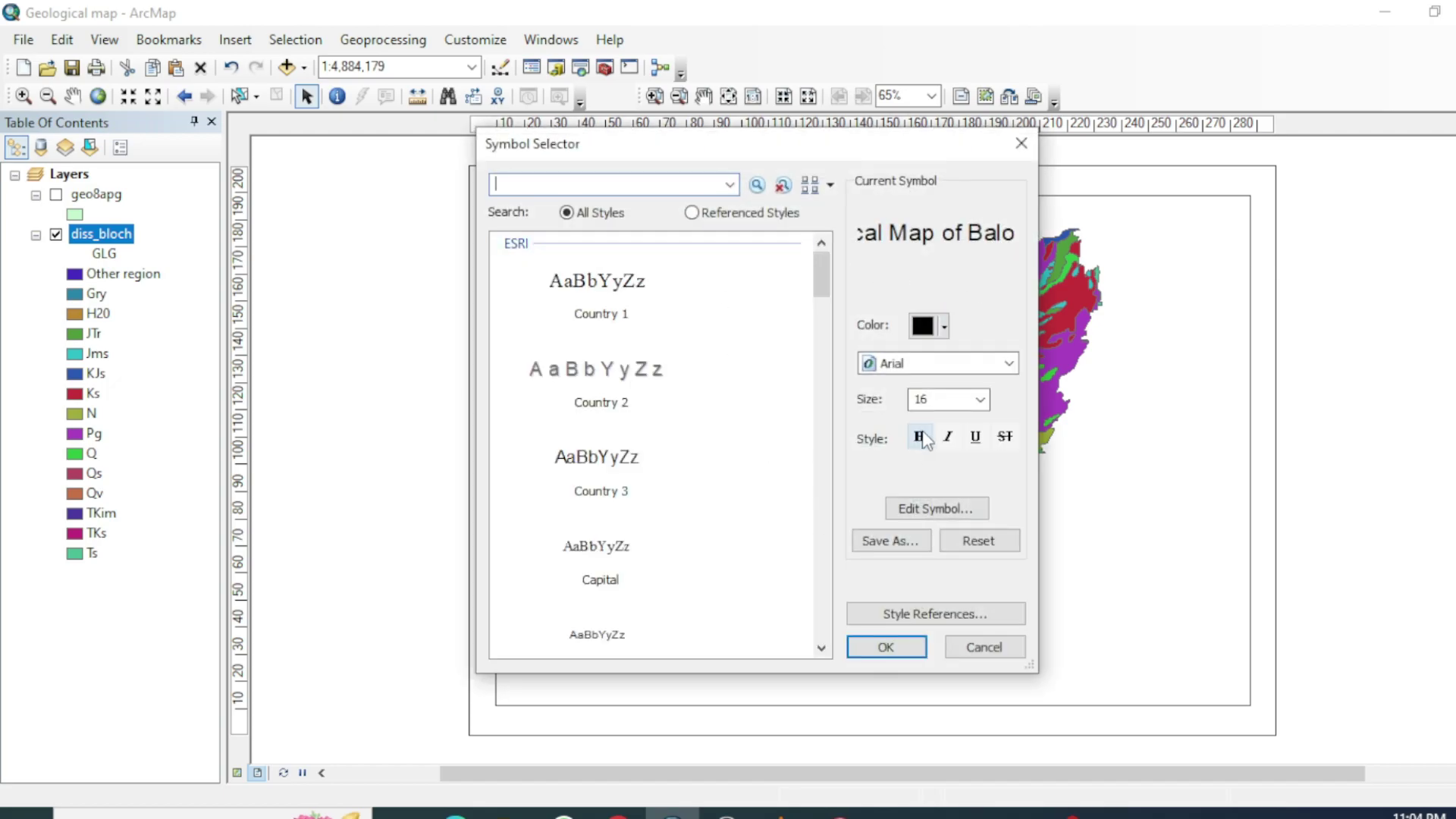
{"action": "left_click", "coordinate": [919, 436]}
{"action": "left_click", "coordinate": [1009, 363]}
{"action": "scroll", "coordinate": [925, 455], "scroll_direction": "down", "scroll_amount": 8}
{"action": "scroll", "coordinate": [925, 460], "scroll_direction": "down", "scroll_amount": 7}
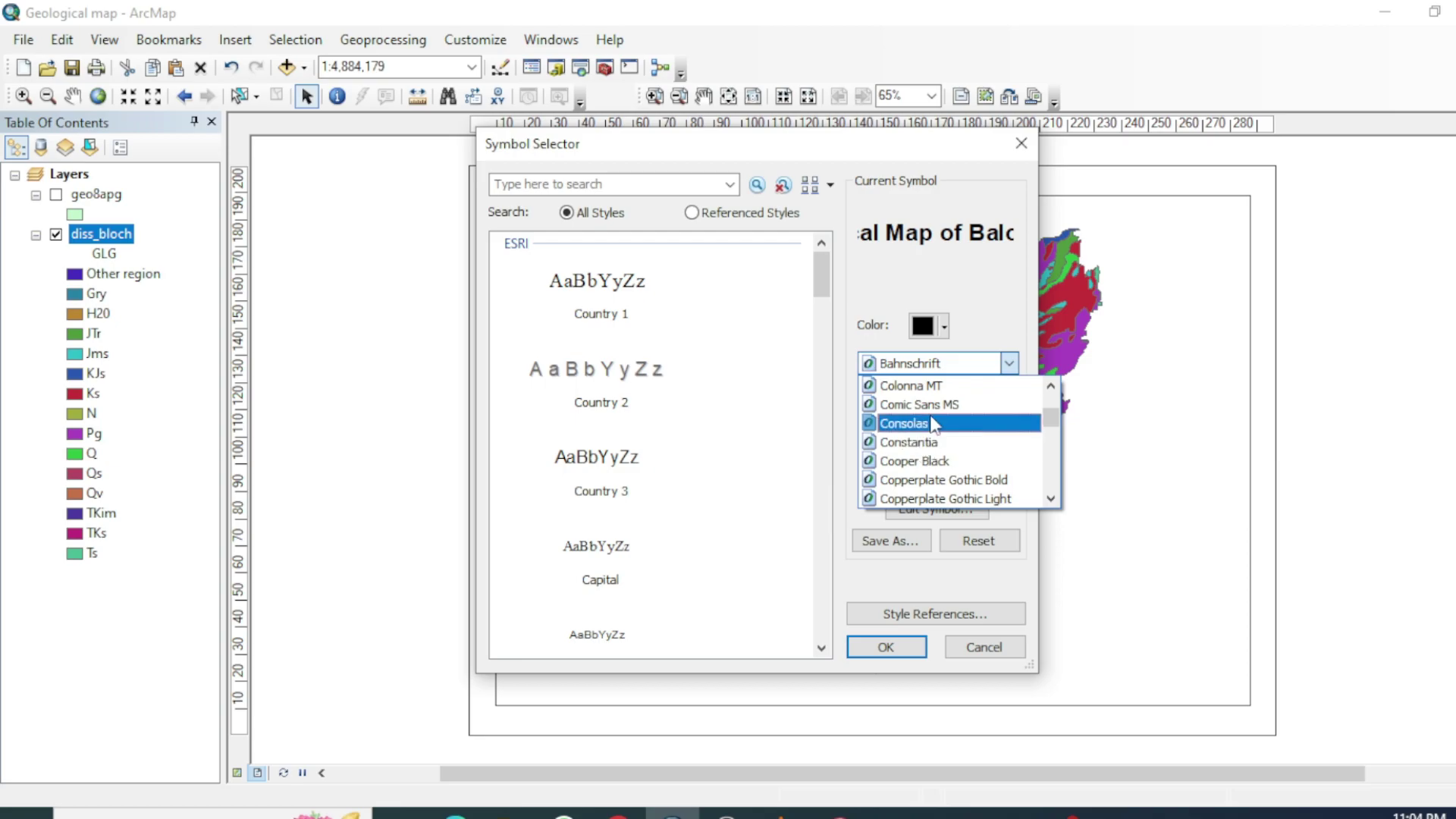
{"action": "scroll", "coordinate": [914, 447], "scroll_direction": "down", "scroll_amount": 2}
{"action": "left_click", "coordinate": [910, 425]}
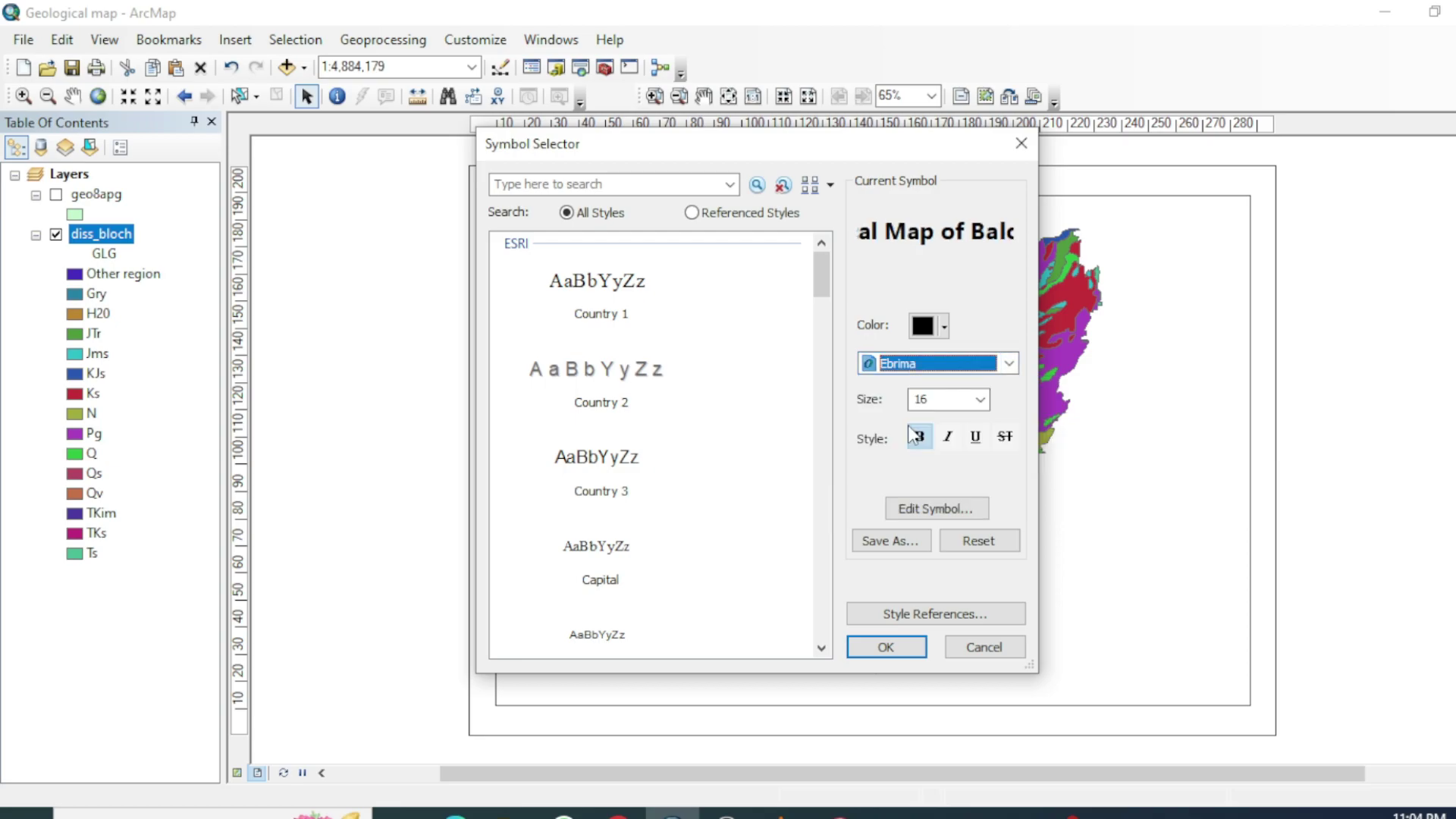
{"action": "left_click", "coordinate": [1008, 363]}
{"action": "scroll", "coordinate": [956, 425], "scroll_direction": "down", "scroll_amount": 3}
{"action": "left_click", "coordinate": [940, 380]}
{"action": "left_click", "coordinate": [1007, 364]}
{"action": "scroll", "coordinate": [922, 424], "scroll_direction": "up", "scroll_amount": 10}
{"action": "left_click", "coordinate": [921, 422]}
{"action": "left_click", "coordinate": [900, 643]}
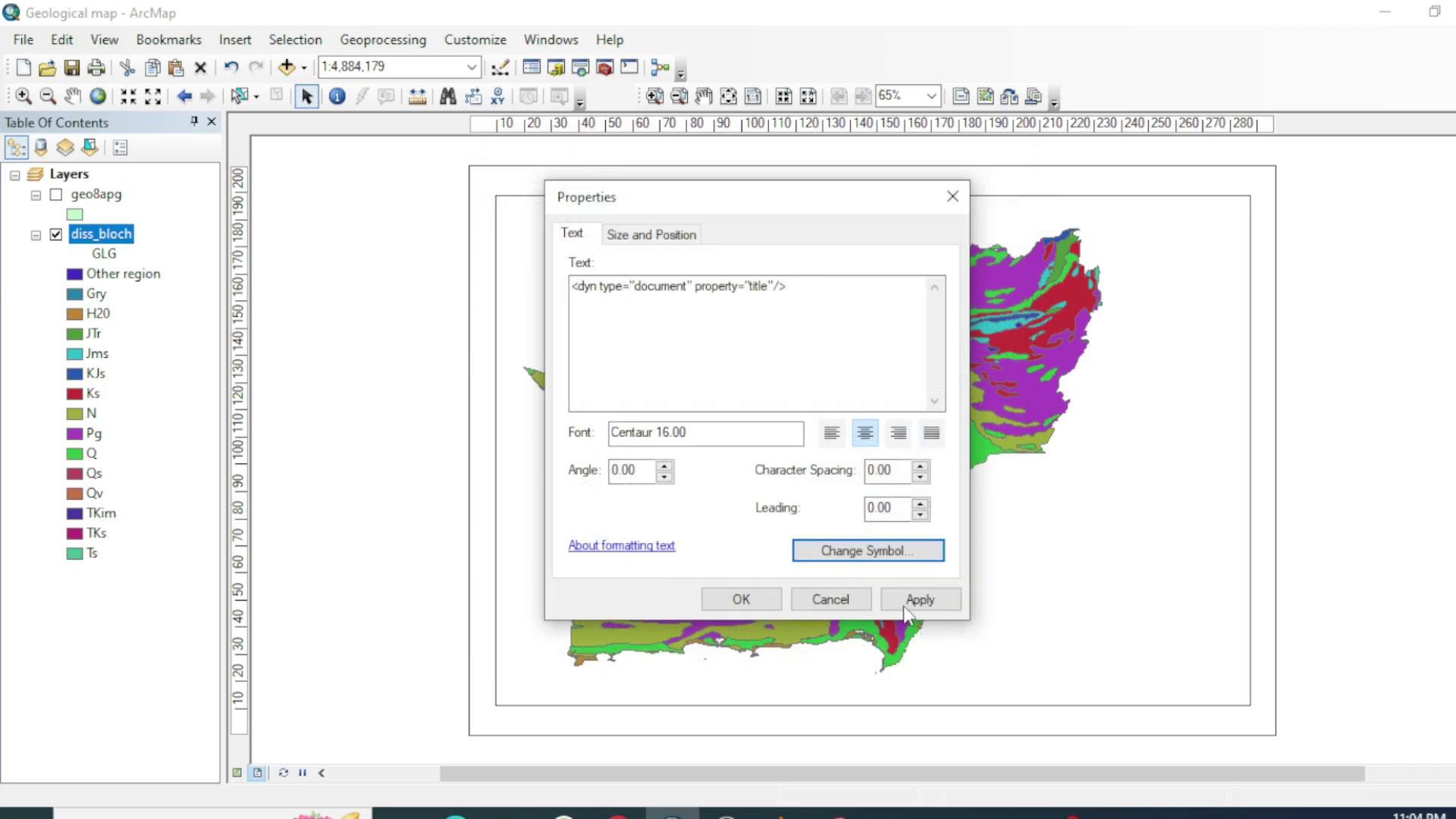
{"action": "left_click", "coordinate": [775, 598]}
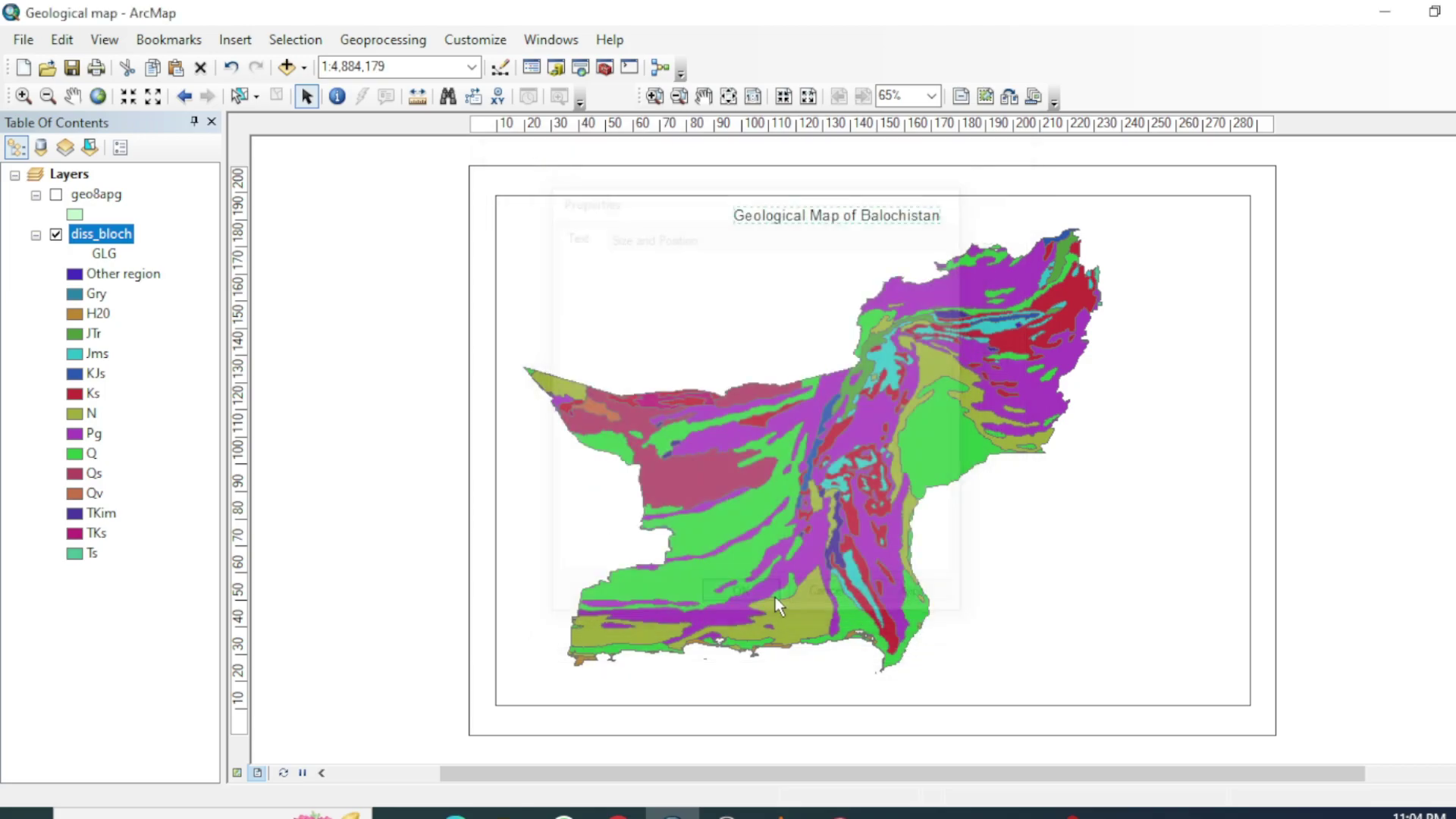
- Set the title text size to 26
{"action": "double_click", "coordinate": [884, 217]}
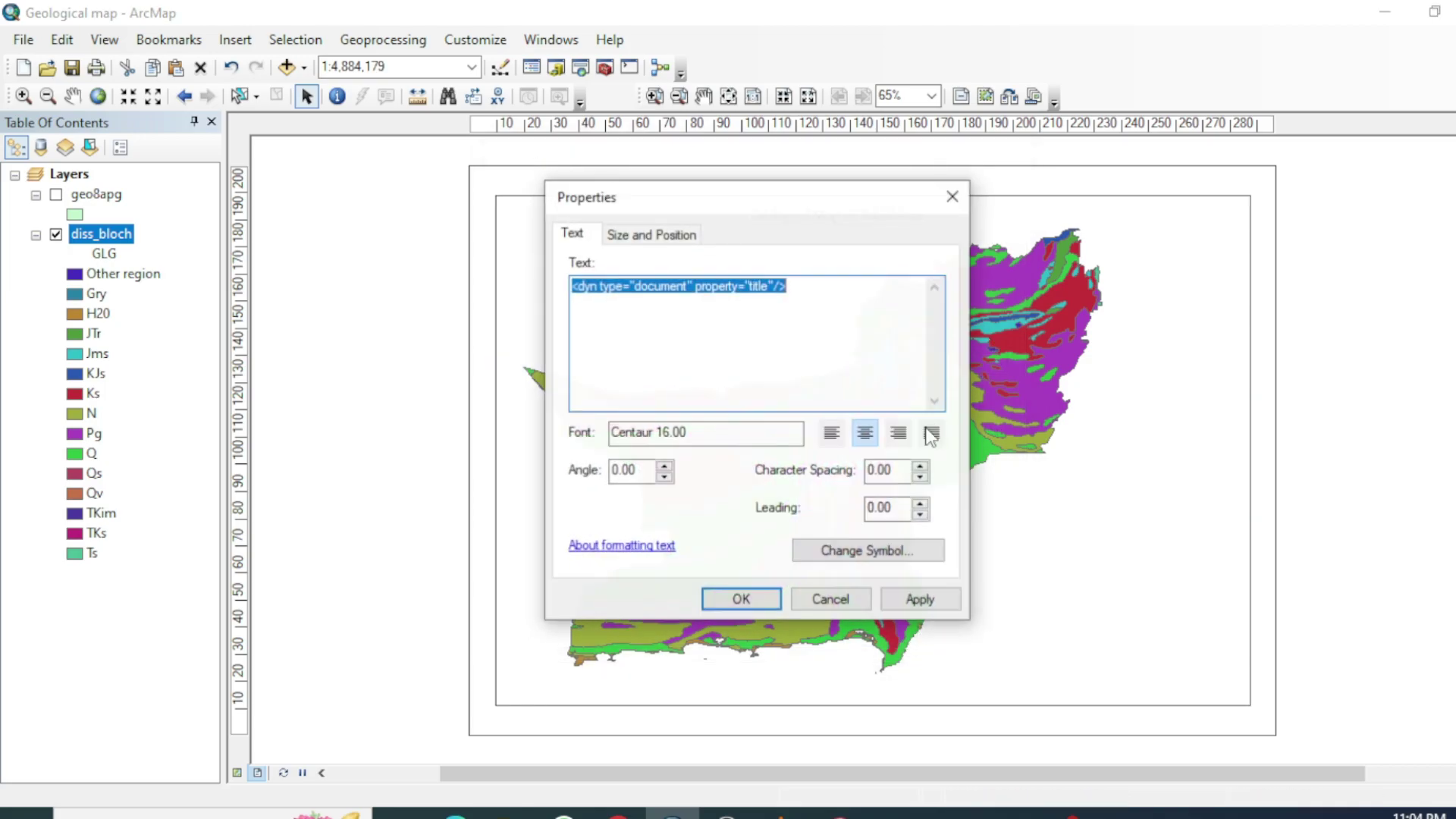
{"action": "left_click", "coordinate": [872, 551]}
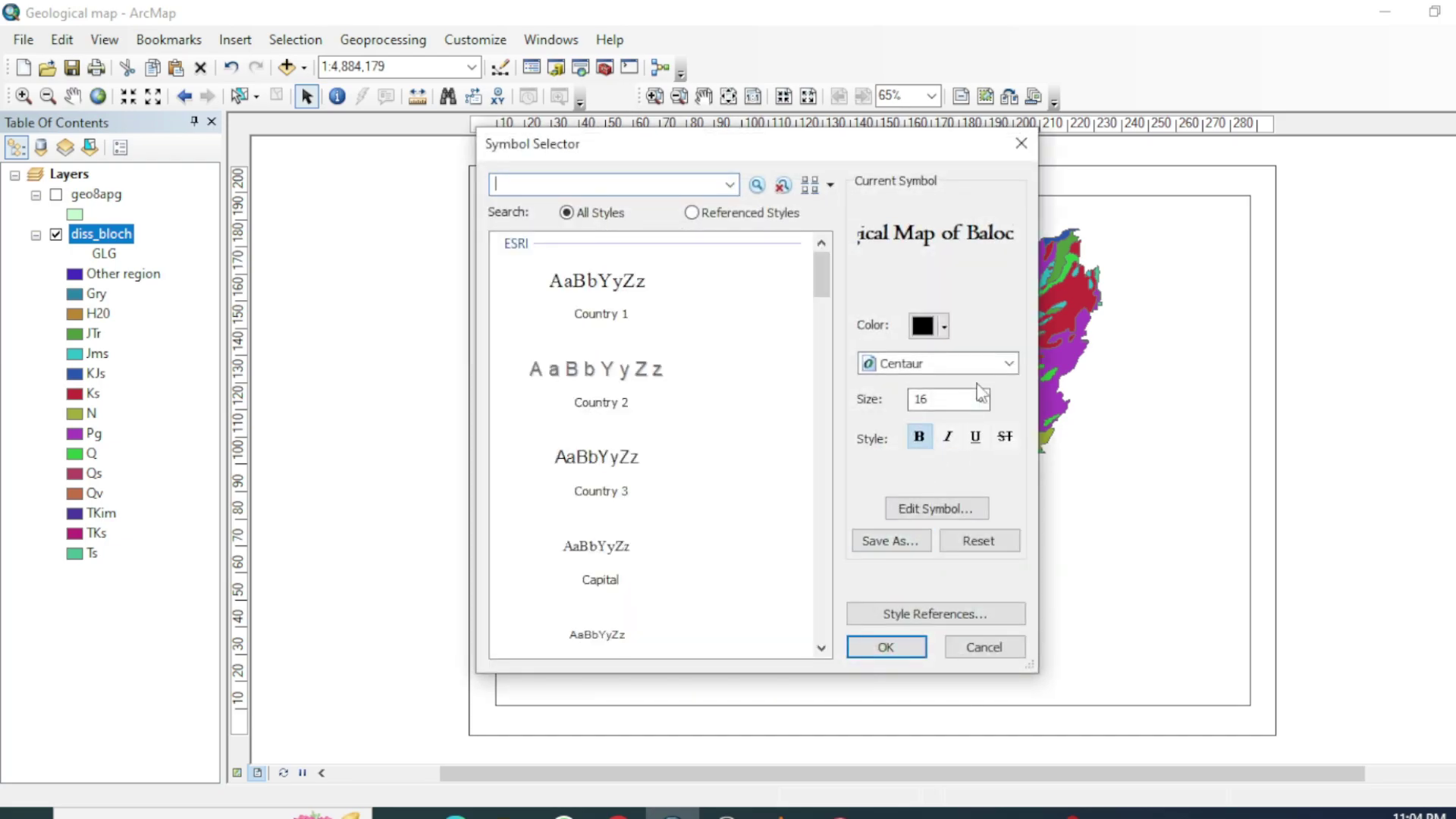
{"action": "left_click", "coordinate": [981, 399]}
{"action": "left_click", "coordinate": [932, 492]}
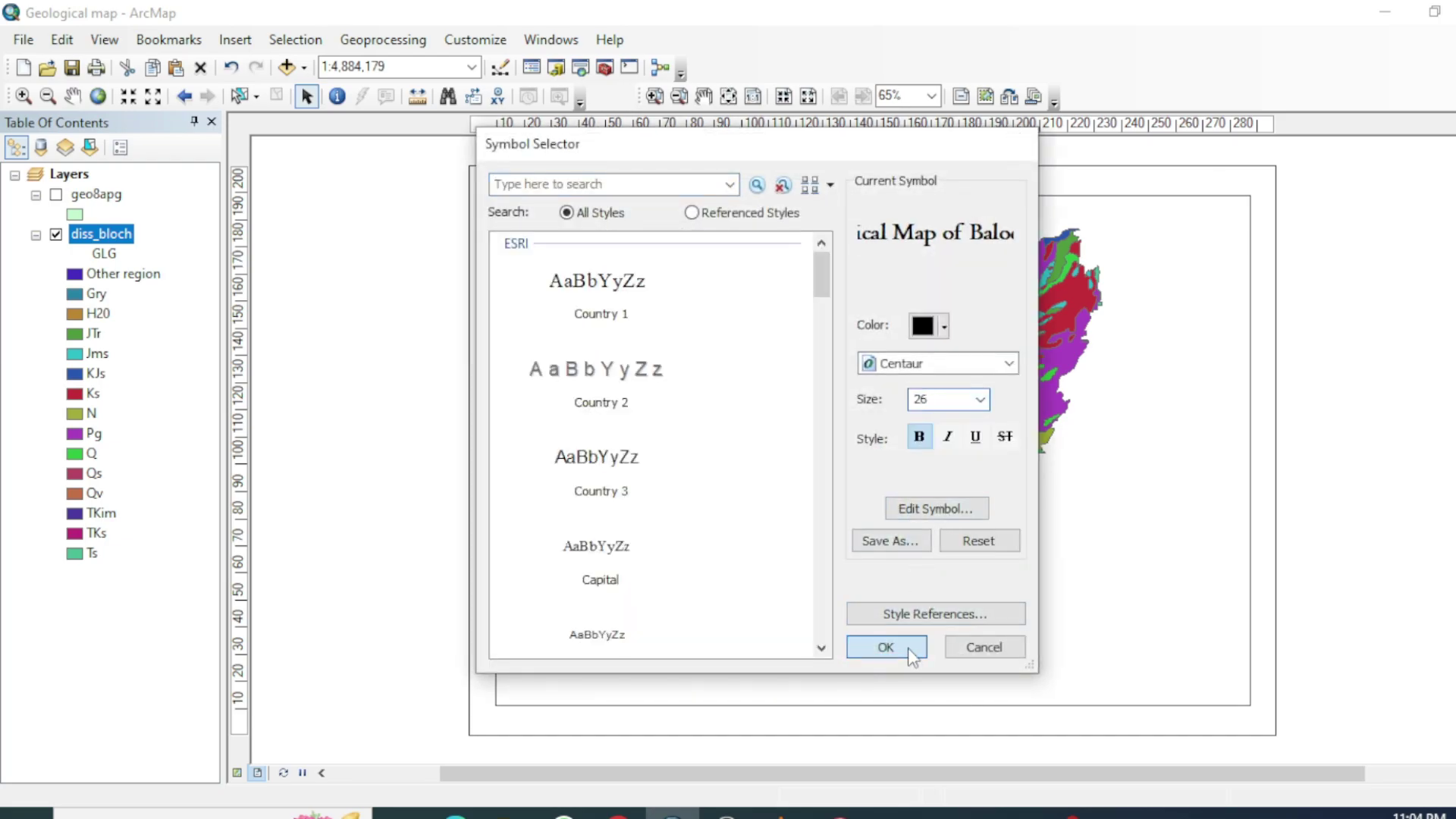
{"action": "left_click", "coordinate": [908, 644]}
{"action": "left_click", "coordinate": [743, 599]}
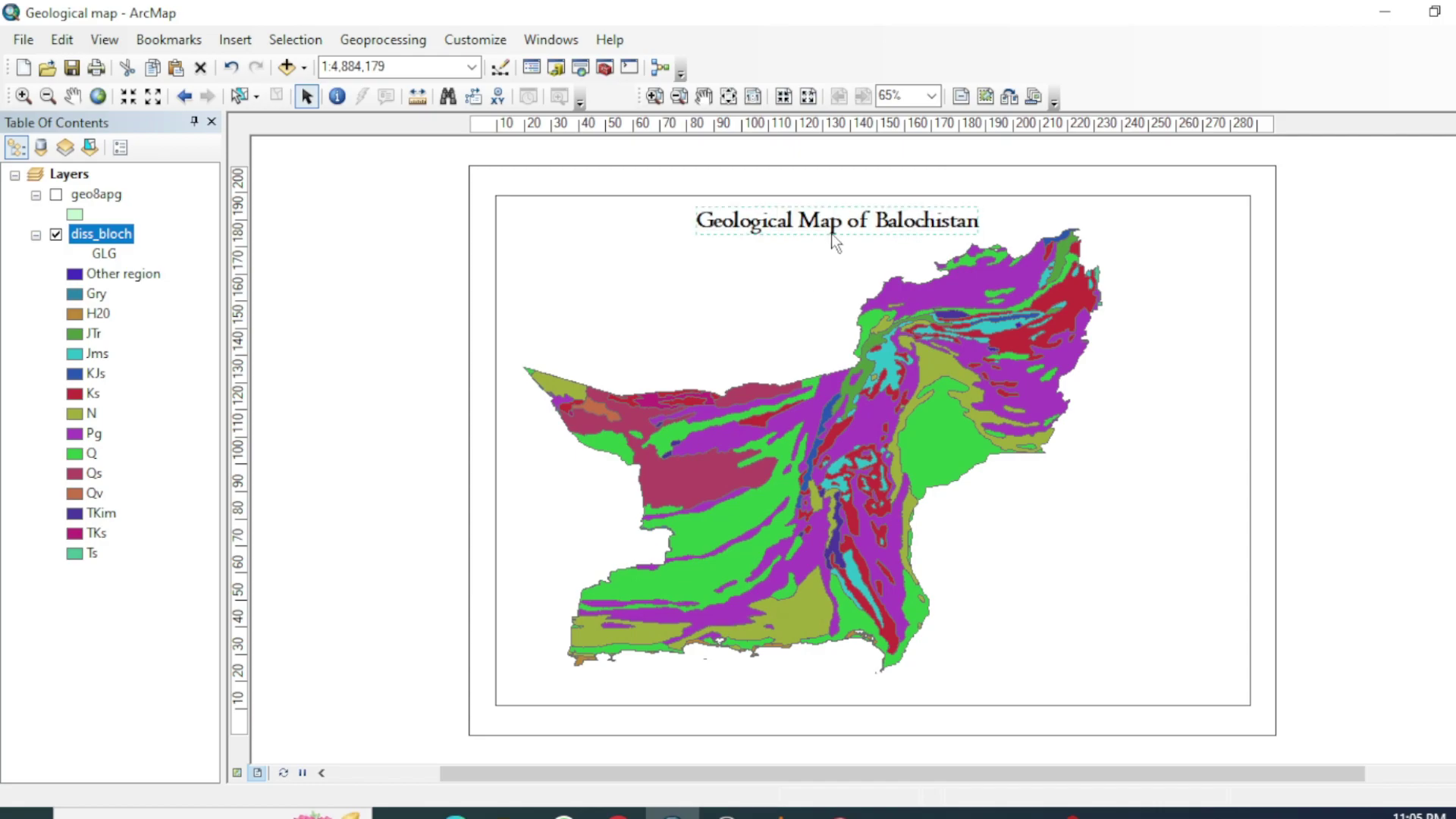
{"action": "left_click", "coordinate": [1280, 438]}
- Insert an ESRI North 3 north arrow and move it to the layout's top-left corner
{"action": "left_click", "coordinate": [235, 40]}
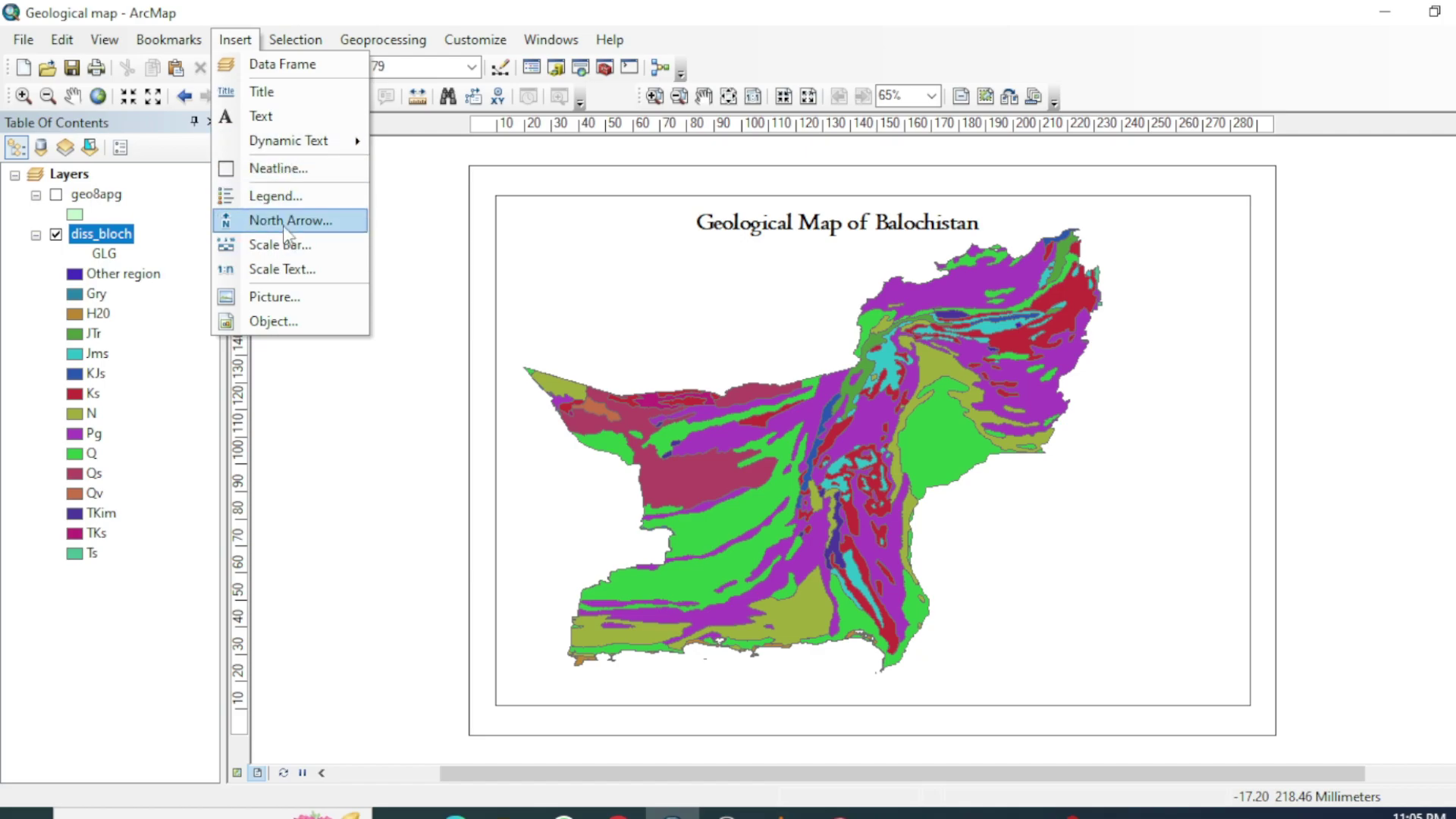
{"action": "left_click", "coordinate": [283, 221]}
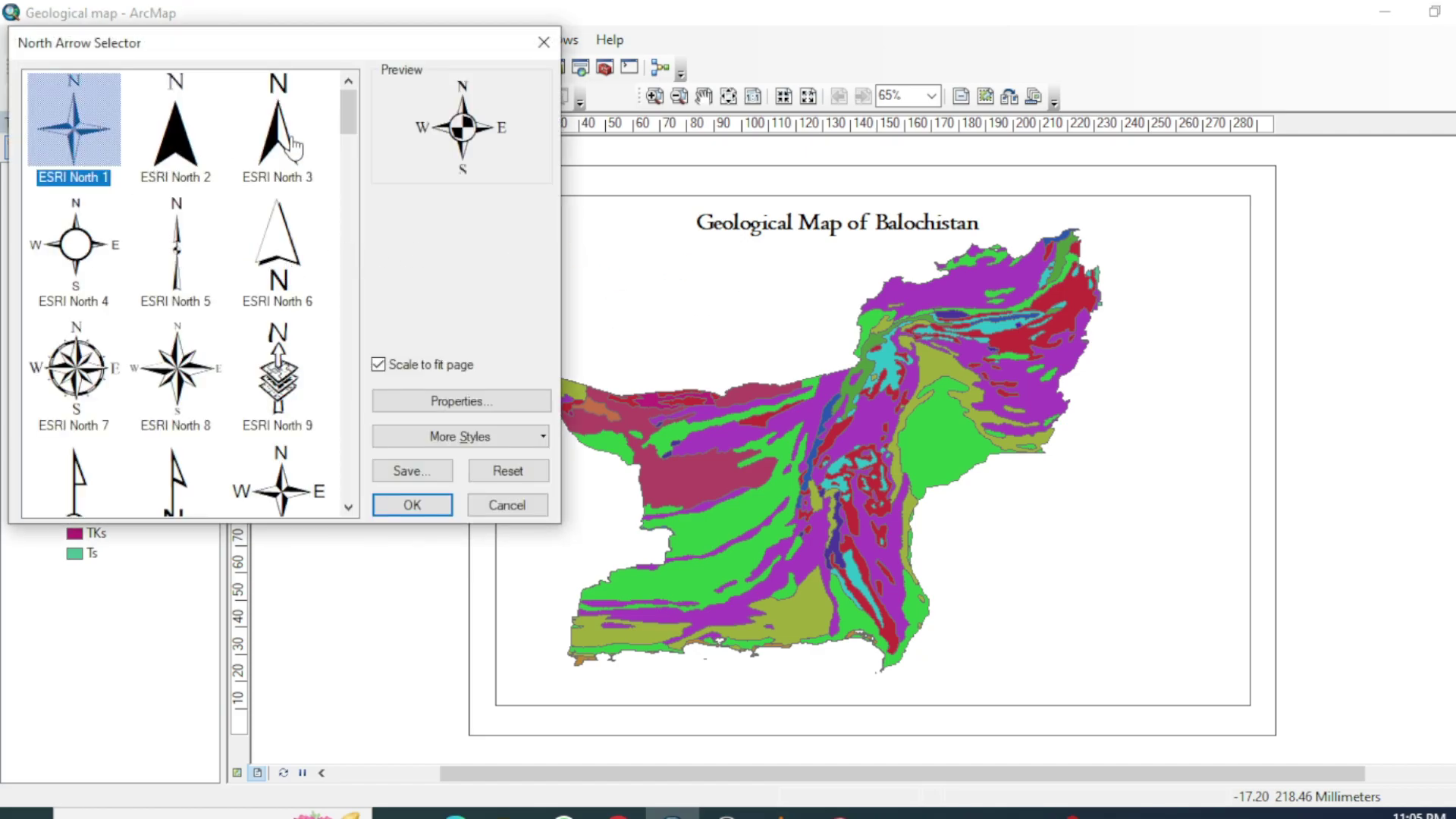
{"action": "left_click", "coordinate": [293, 146]}
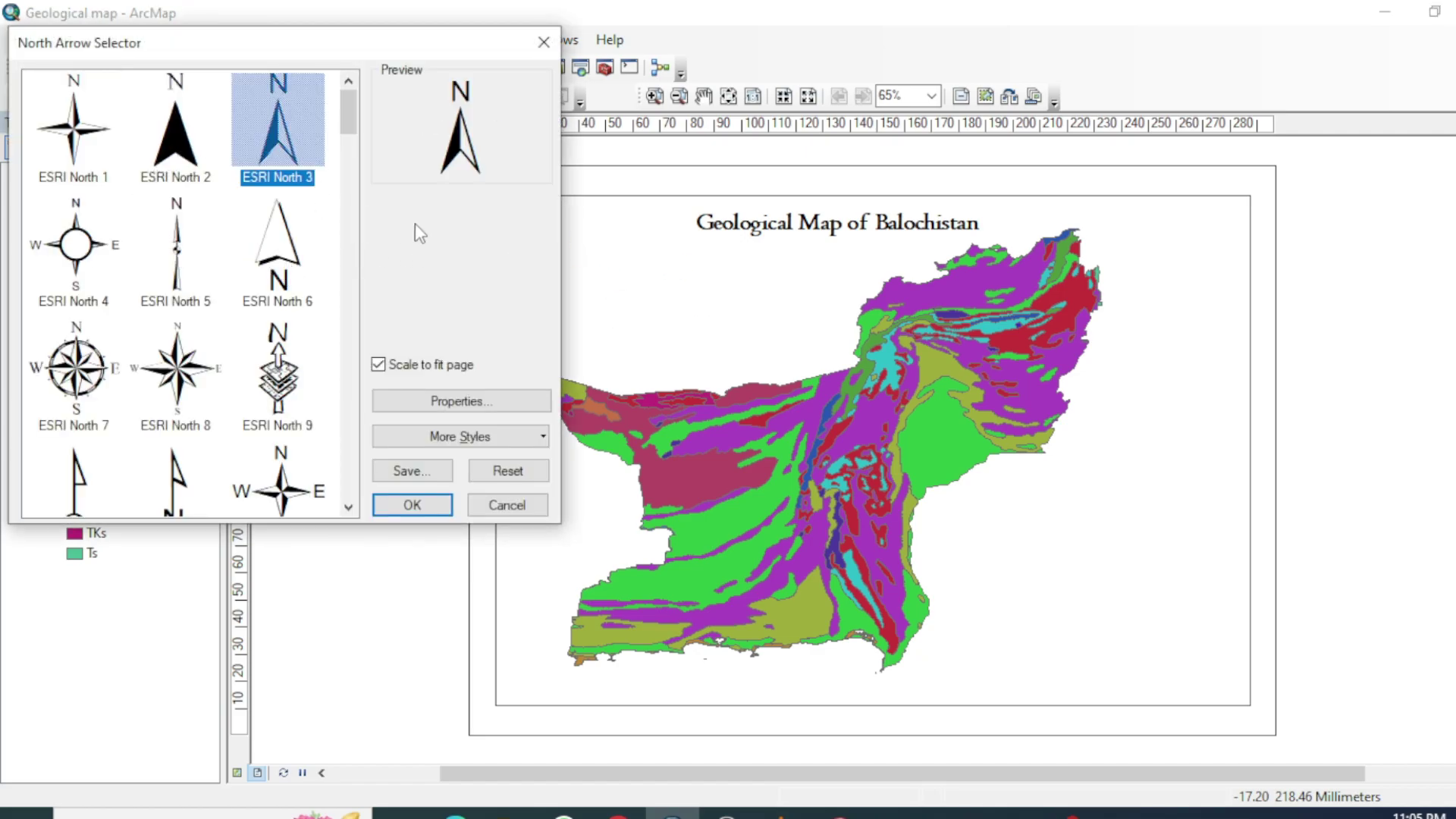
{"action": "left_click", "coordinate": [411, 505]}
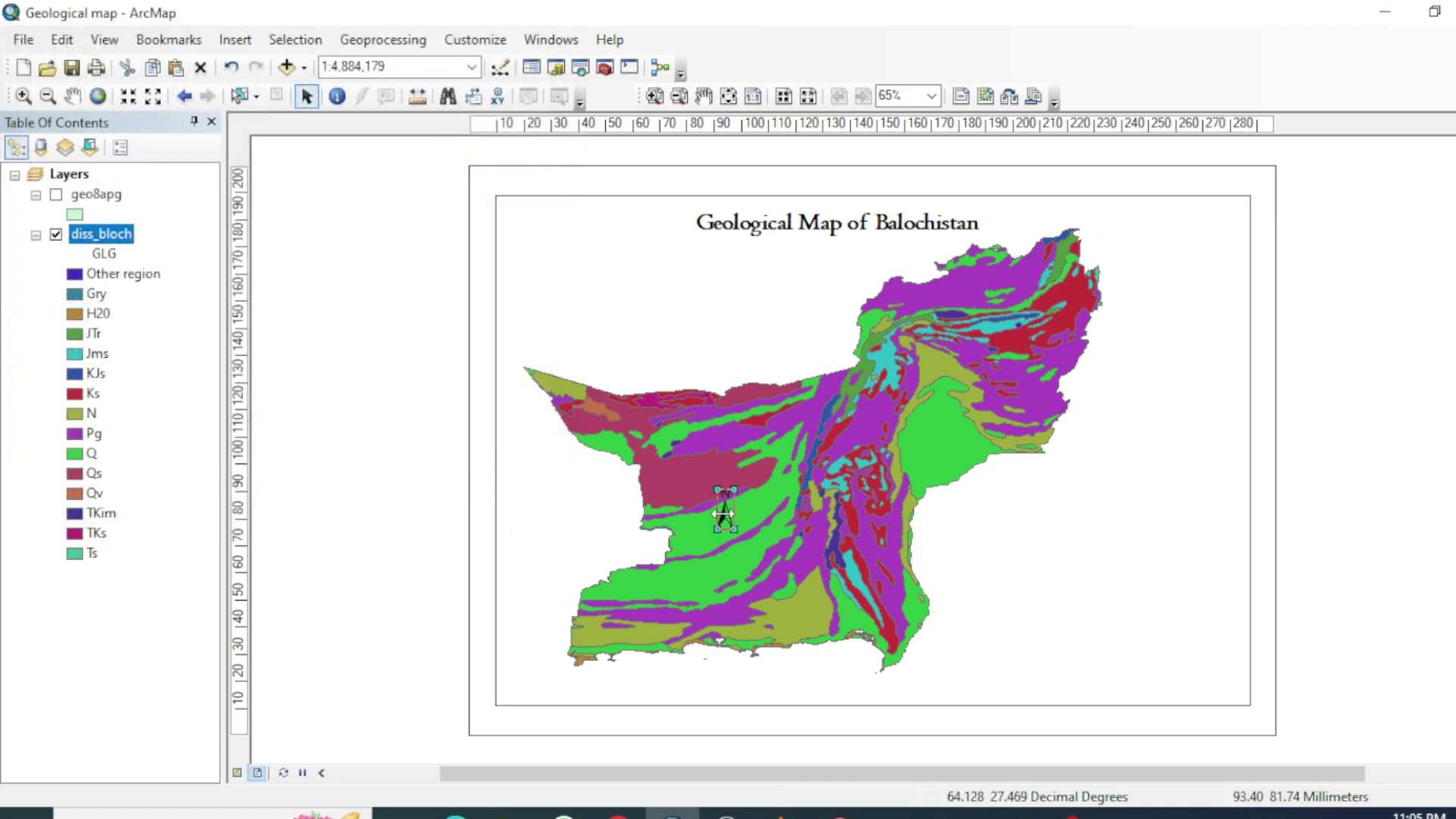
{"action": "left_click_drag", "start_coordinate": [731, 511], "coordinate": [550, 299]}
- Nudge the map title slightly to the right
{"action": "left_click", "coordinate": [452, 315]}
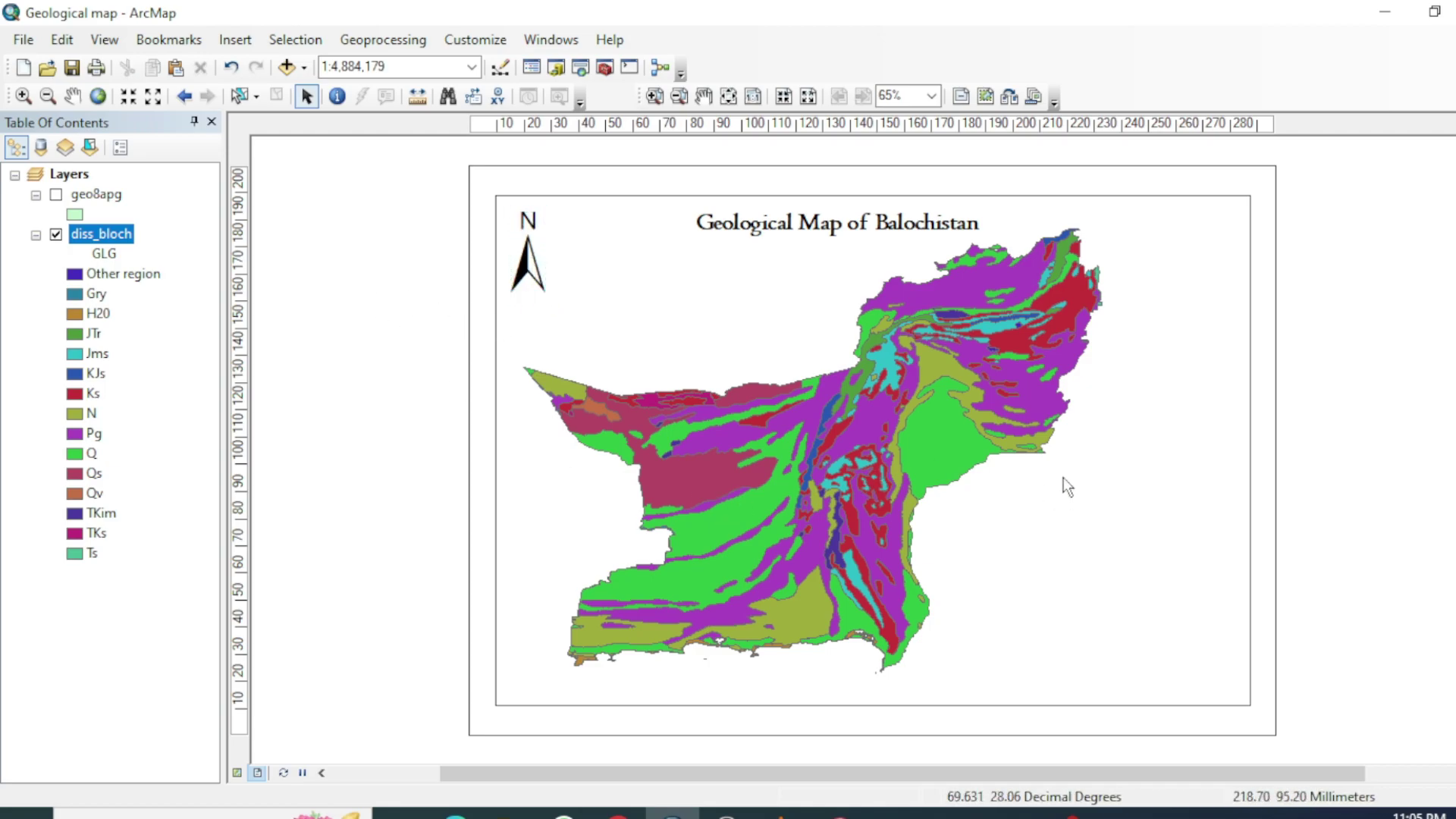
{"action": "left_click_drag", "start_coordinate": [906, 229], "coordinate": [907, 222]}
{"action": "left_click", "coordinate": [1381, 416]}
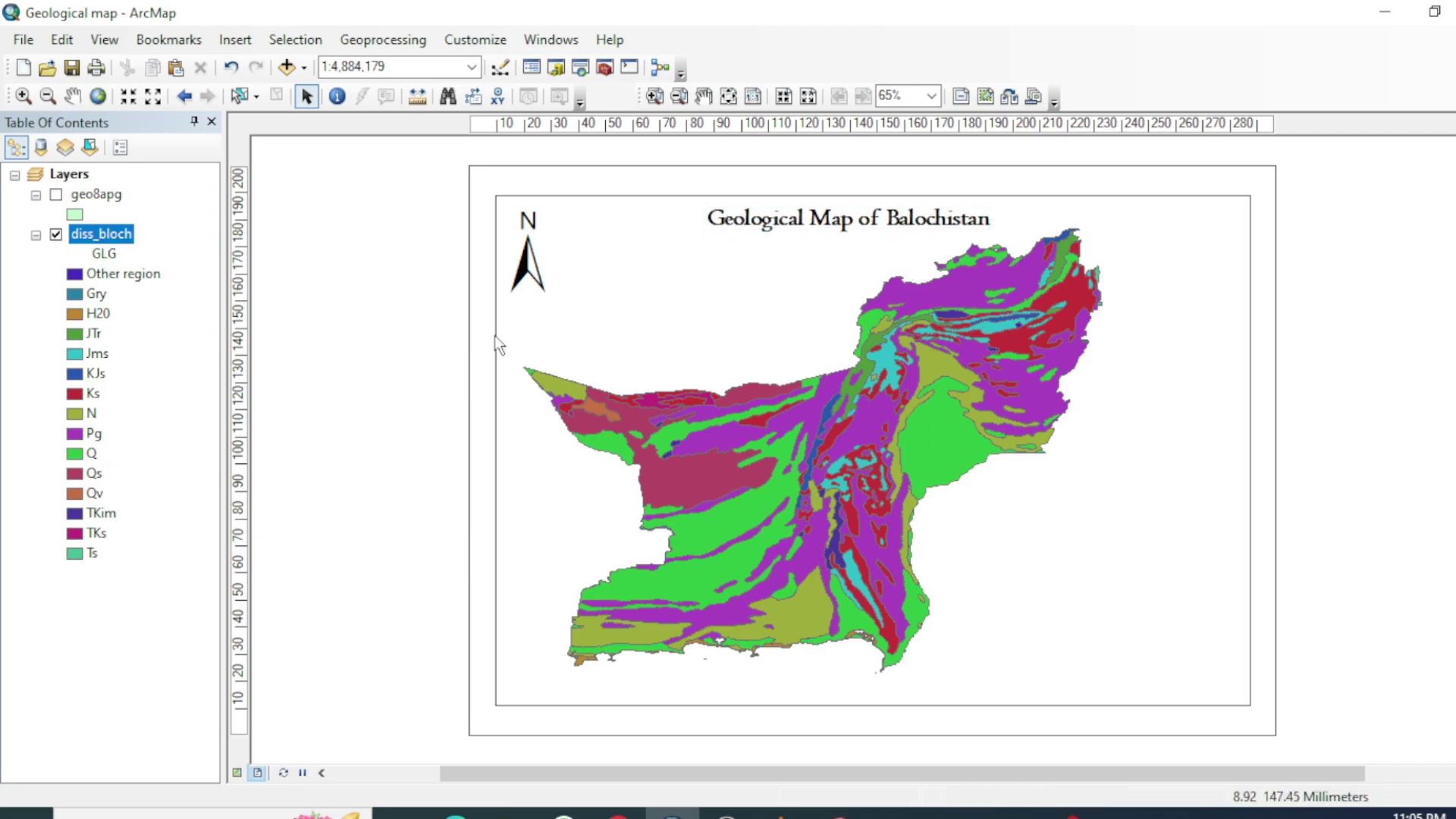
- Insert an Alternating Scale Bar 2 Metric and drag it to the frame's bottom-left corner
{"action": "left_click", "coordinate": [235, 39]}
{"action": "left_click", "coordinate": [280, 248]}
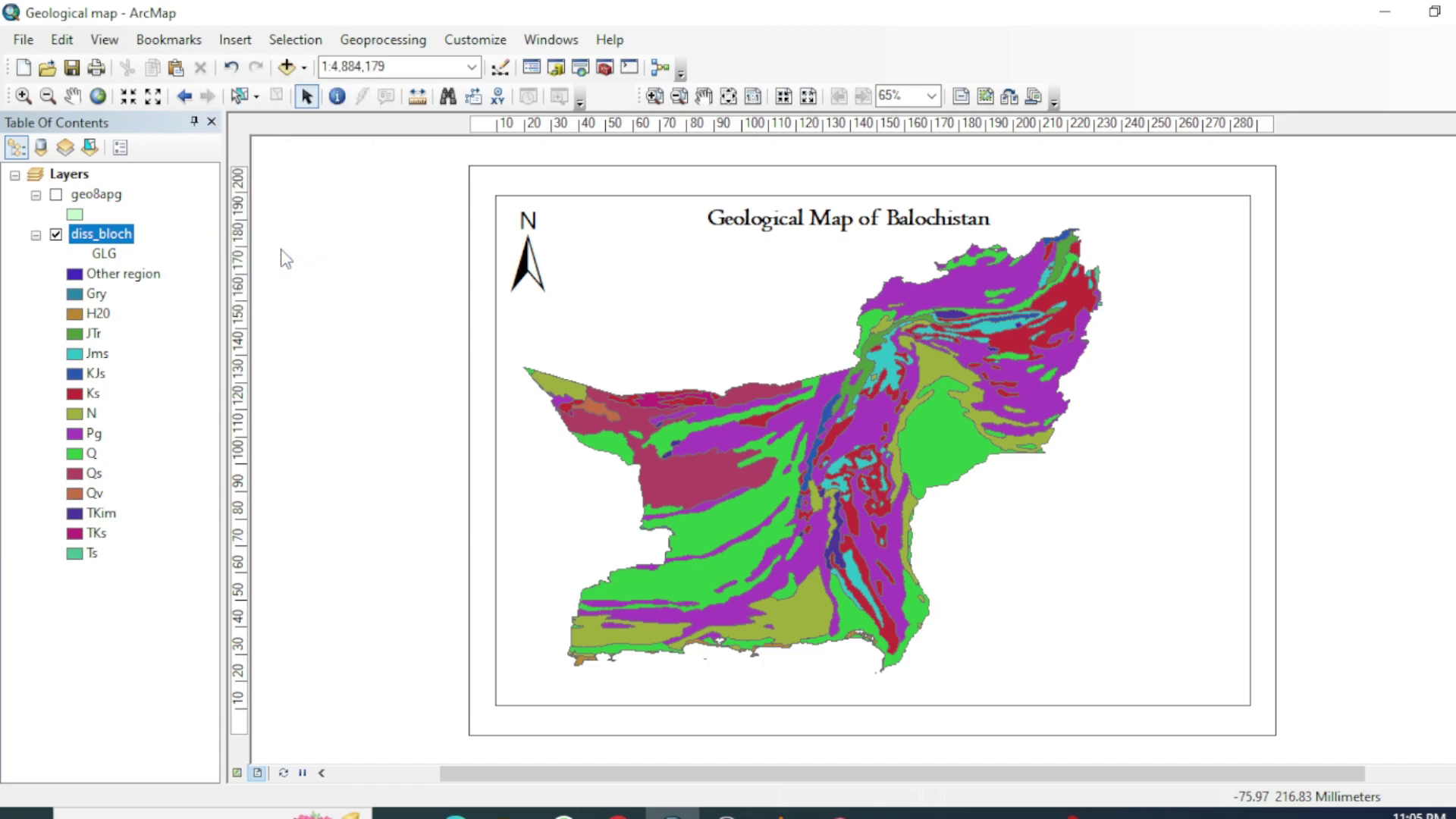
{"action": "scroll", "coordinate": [192, 406], "scroll_direction": "down", "scroll_amount": 10}
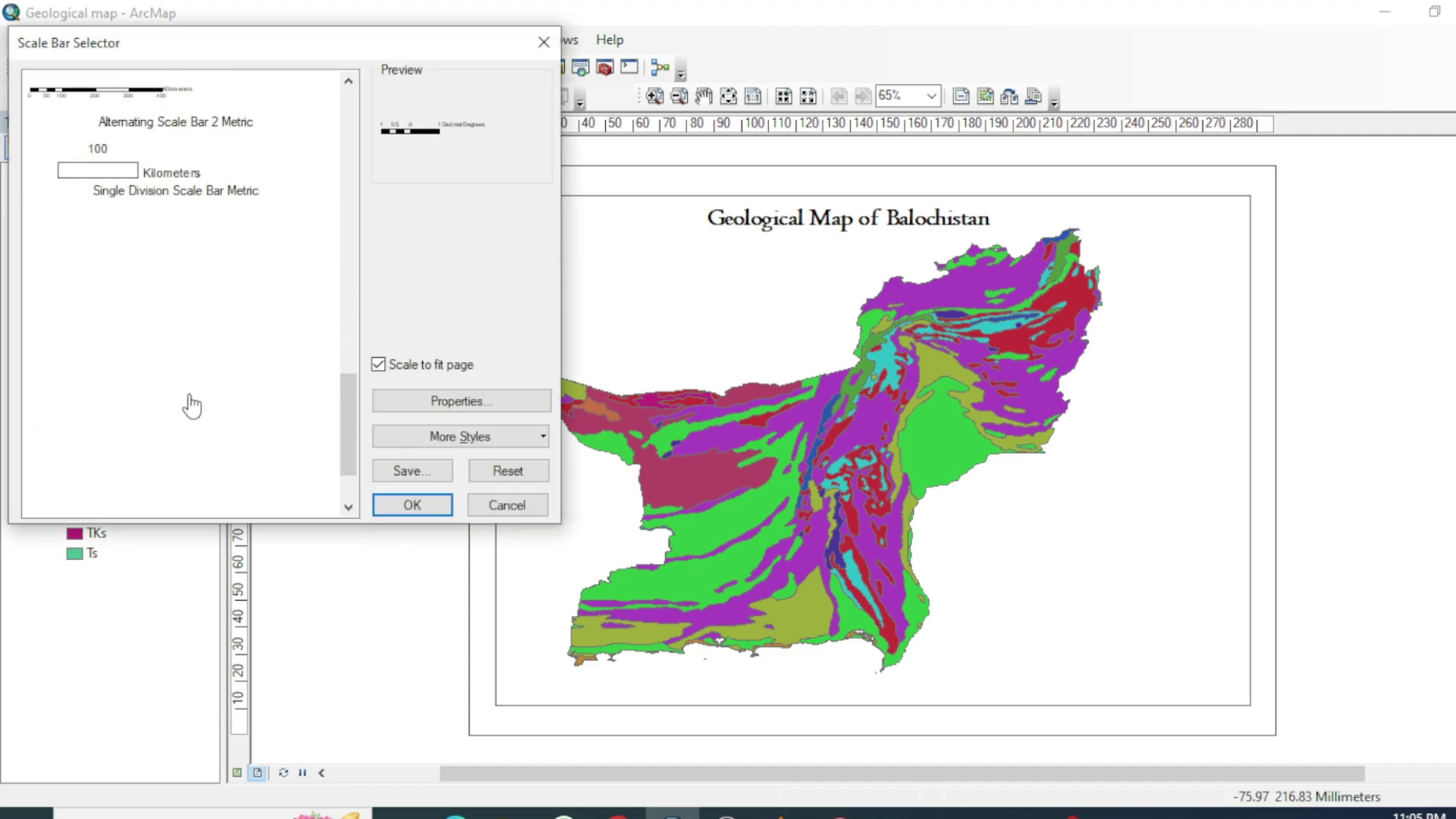
{"action": "scroll", "coordinate": [146, 394], "scroll_direction": "down", "scroll_amount": 1}
{"action": "scroll", "coordinate": [147, 395], "scroll_direction": "up", "scroll_amount": 3}
{"action": "scroll", "coordinate": [146, 395], "scroll_direction": "down", "scroll_amount": 3}
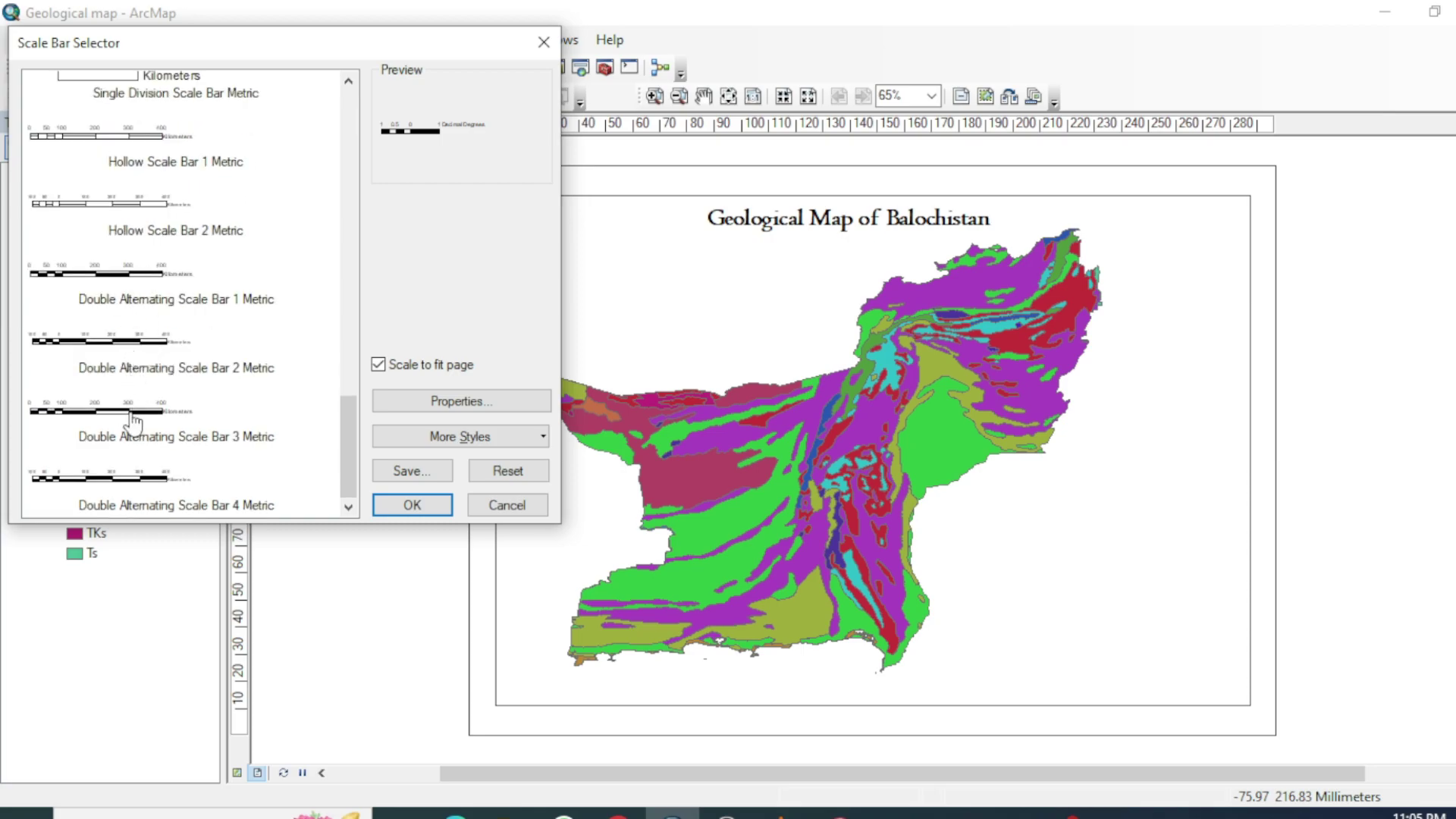
{"action": "scroll", "coordinate": [127, 444], "scroll_direction": "up", "scroll_amount": 1}
{"action": "scroll", "coordinate": [124, 410], "scroll_direction": "down", "scroll_amount": 1}
{"action": "scroll", "coordinate": [121, 303], "scroll_direction": "up", "scroll_amount": 1}
{"action": "left_click", "coordinate": [131, 97]}
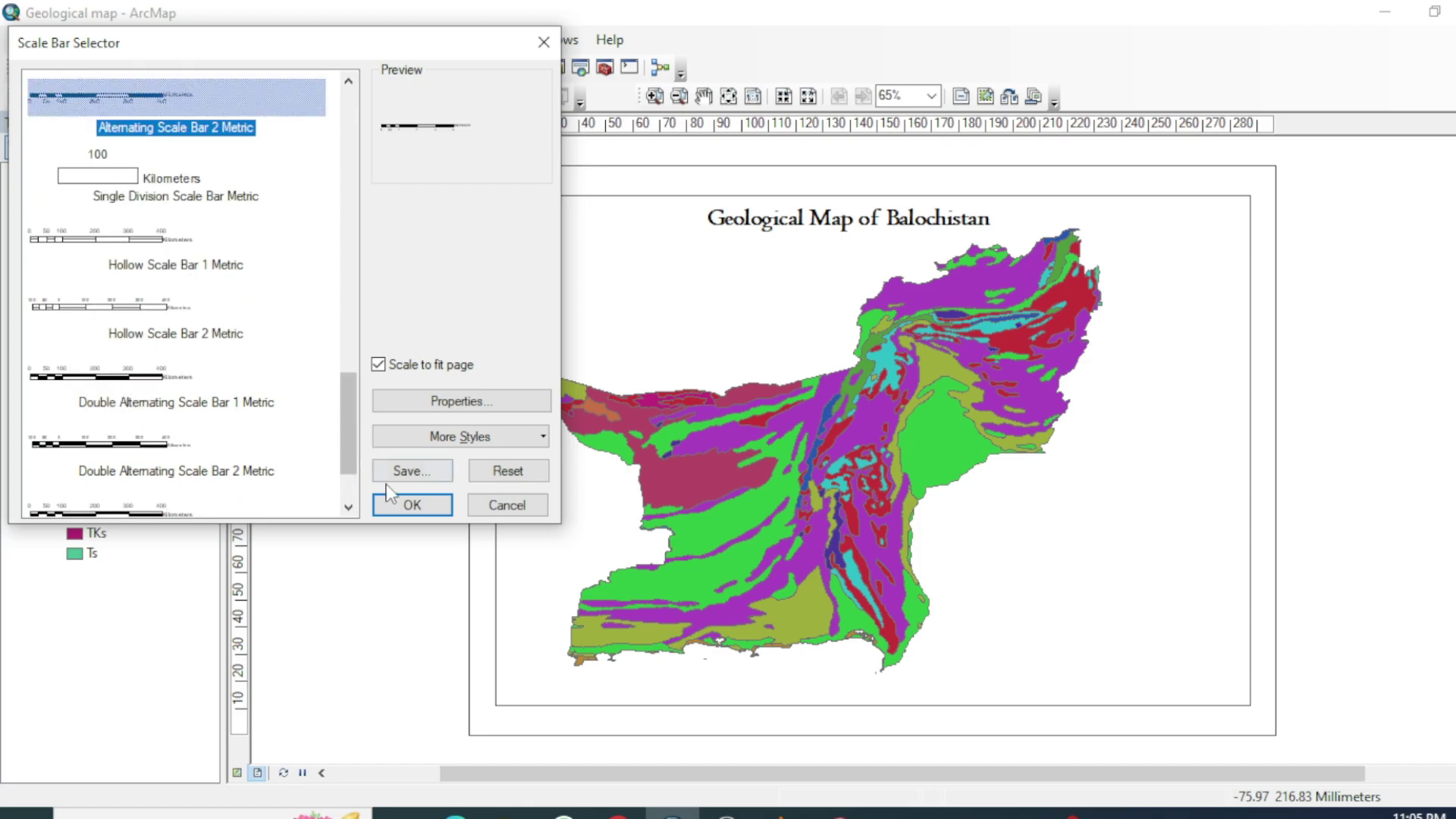
{"action": "left_click", "coordinate": [411, 505]}
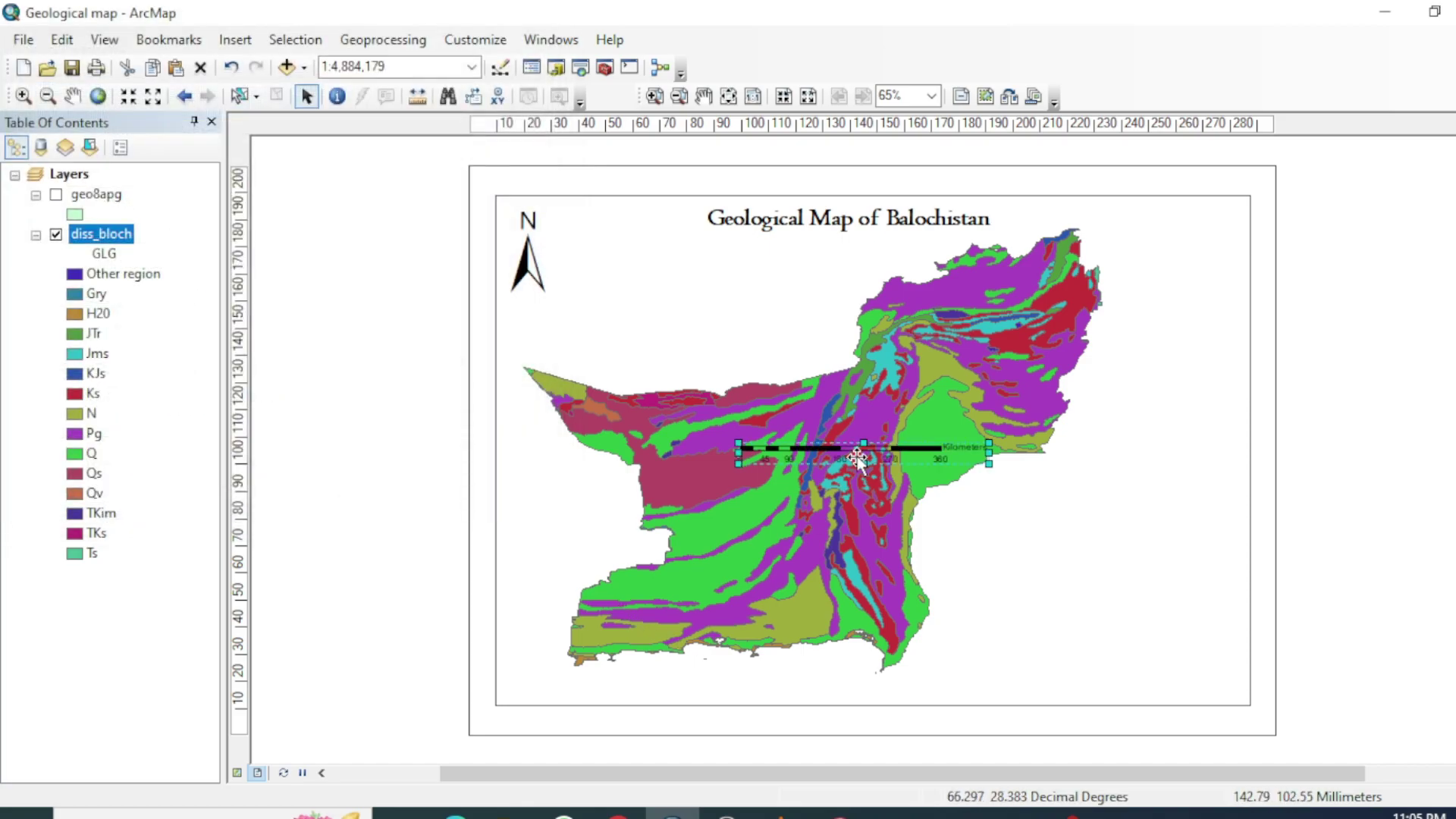
{"action": "left_click_drag", "start_coordinate": [889, 463], "coordinate": [660, 695]}
- Shorten the scale bar's unit label from Kilometers to a bold KM
{"action": "left_click", "coordinate": [586, 688]}
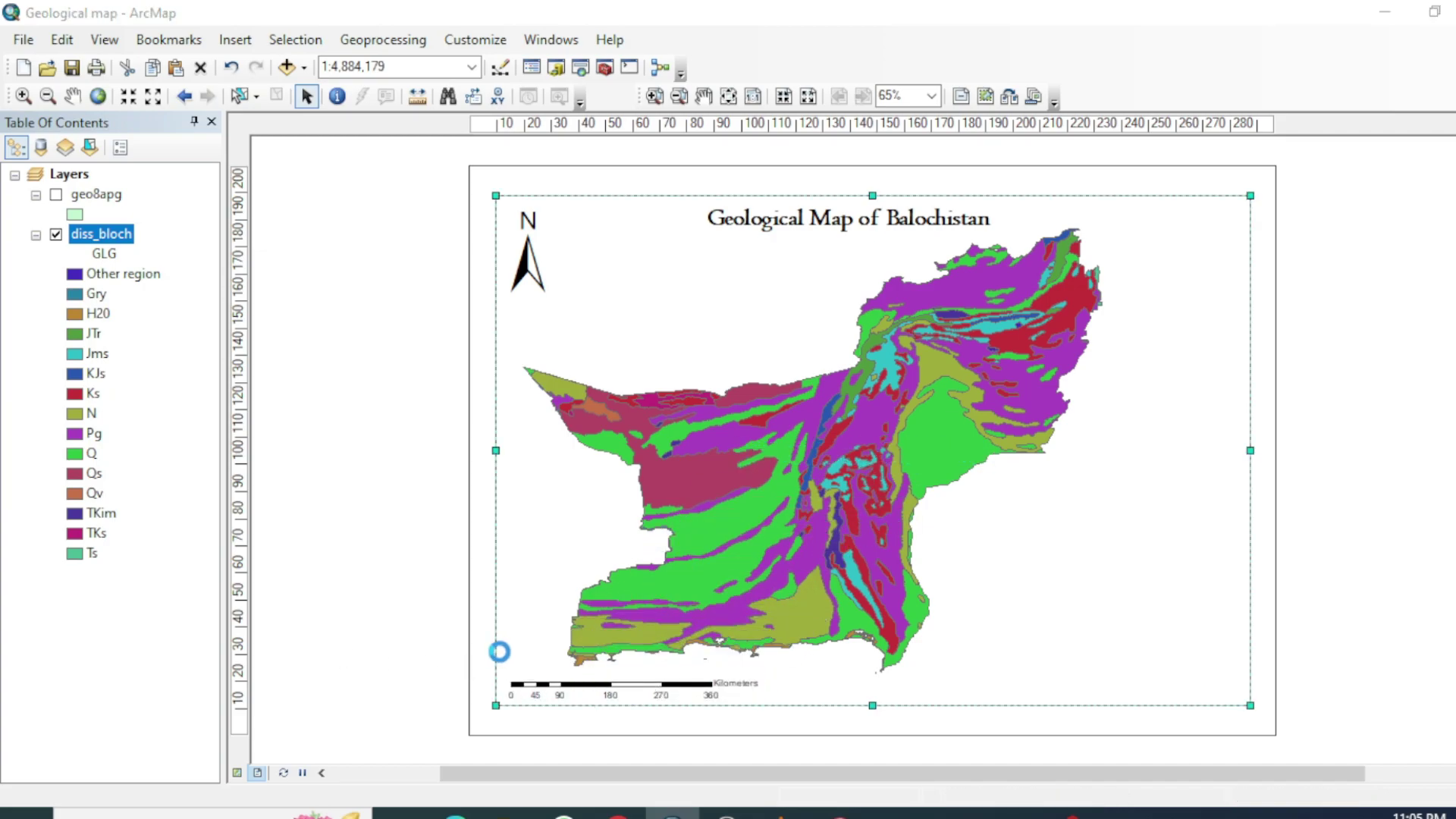
{"action": "double_click", "coordinate": [703, 699]}
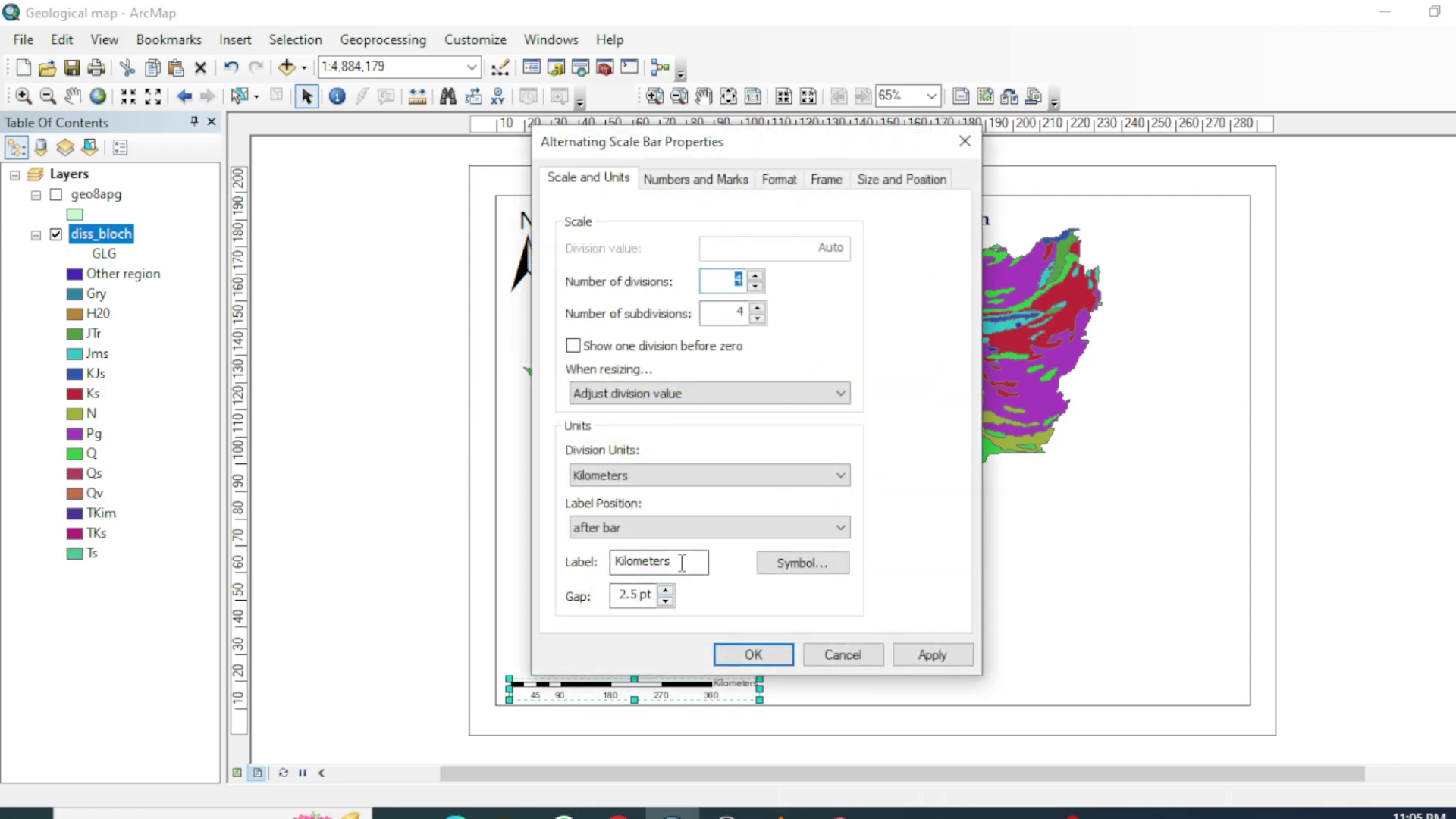
{"action": "left_click_drag", "start_coordinate": [682, 563], "coordinate": [624, 565]}
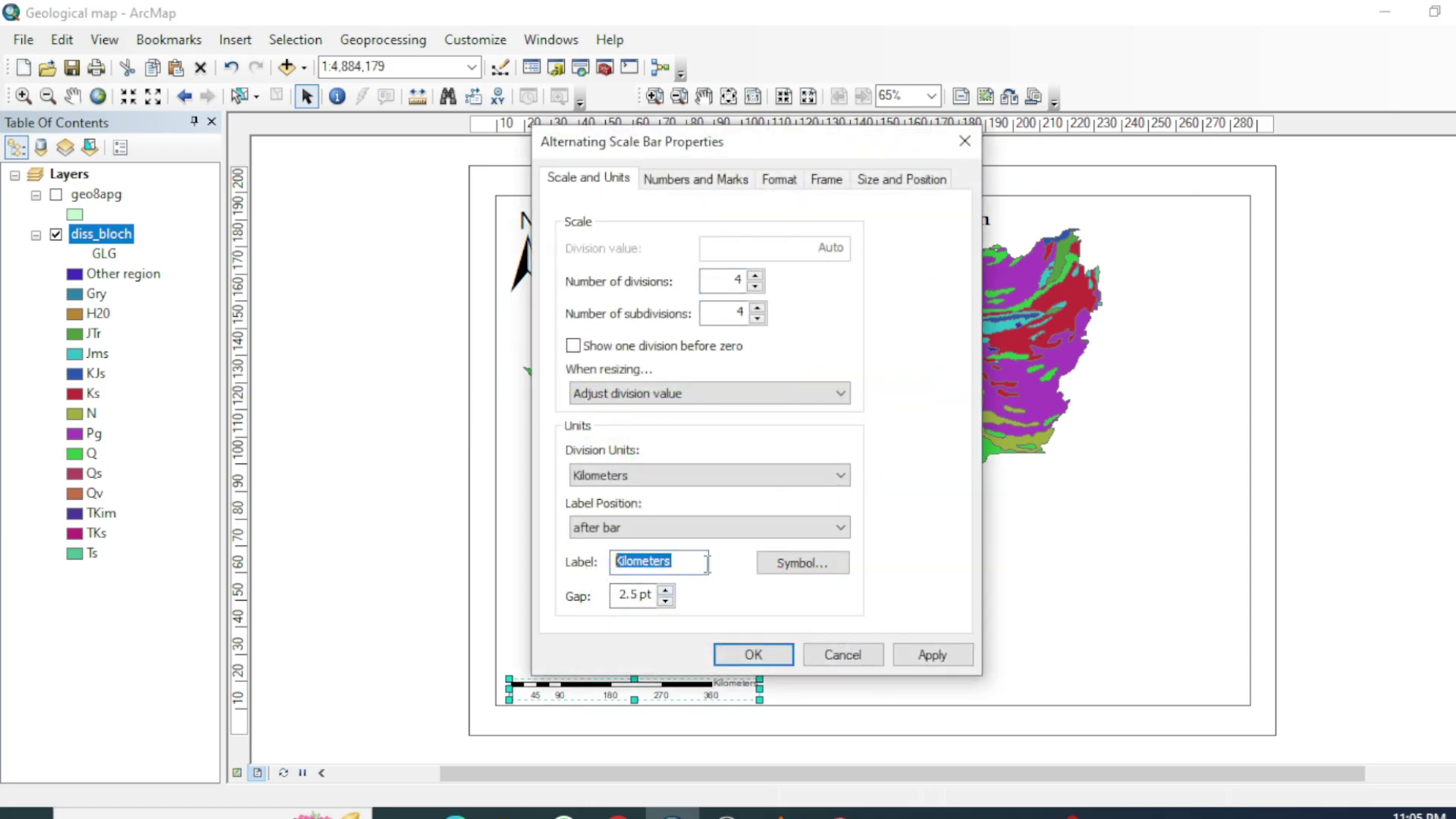
{"action": "key", "text": "BackSpace"}
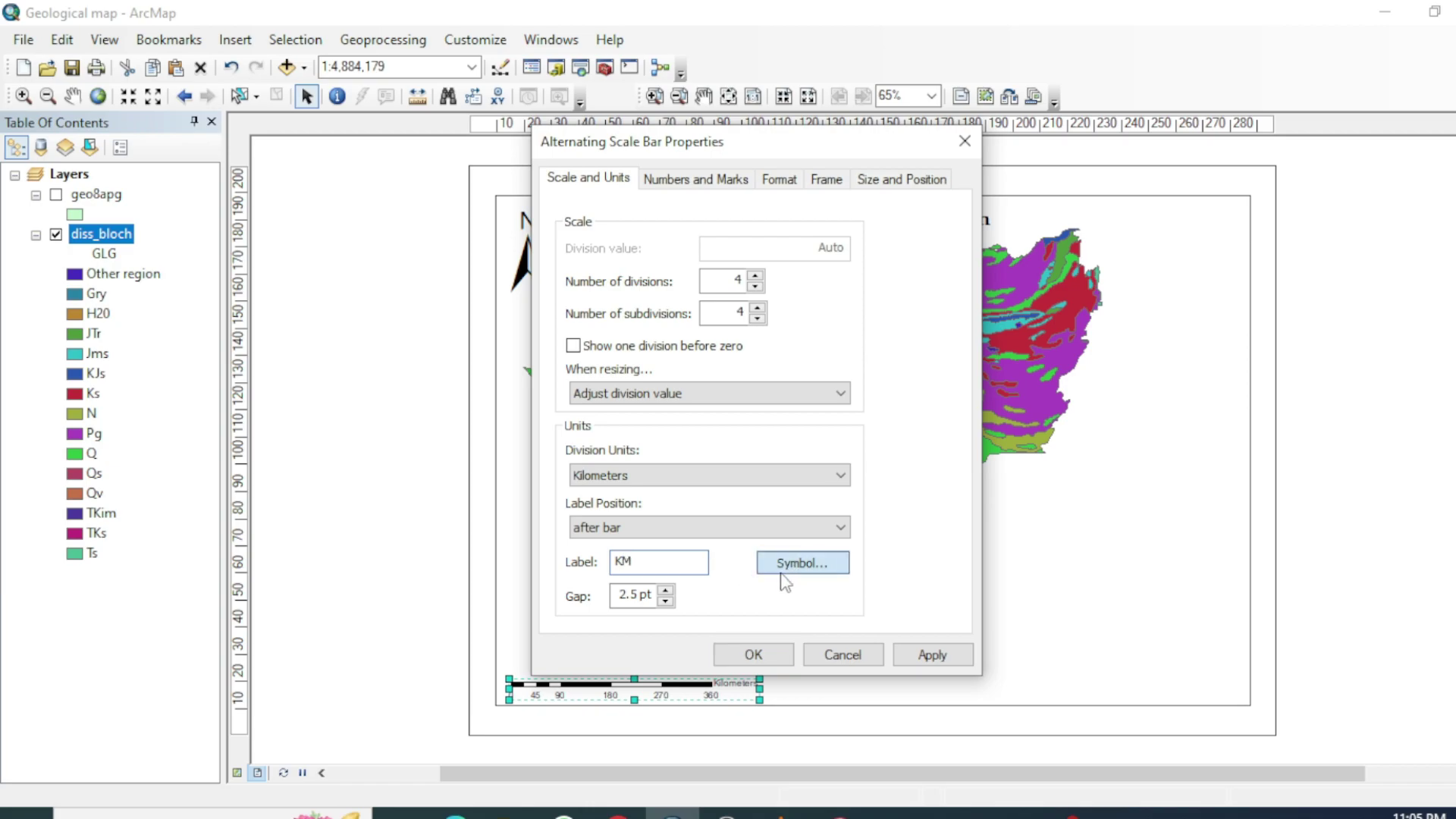
{"action": "left_click", "coordinate": [793, 561]}
{"action": "left_click", "coordinate": [919, 438]}
{"action": "left_click", "coordinate": [885, 647]}
{"action": "left_click", "coordinate": [753, 654]}
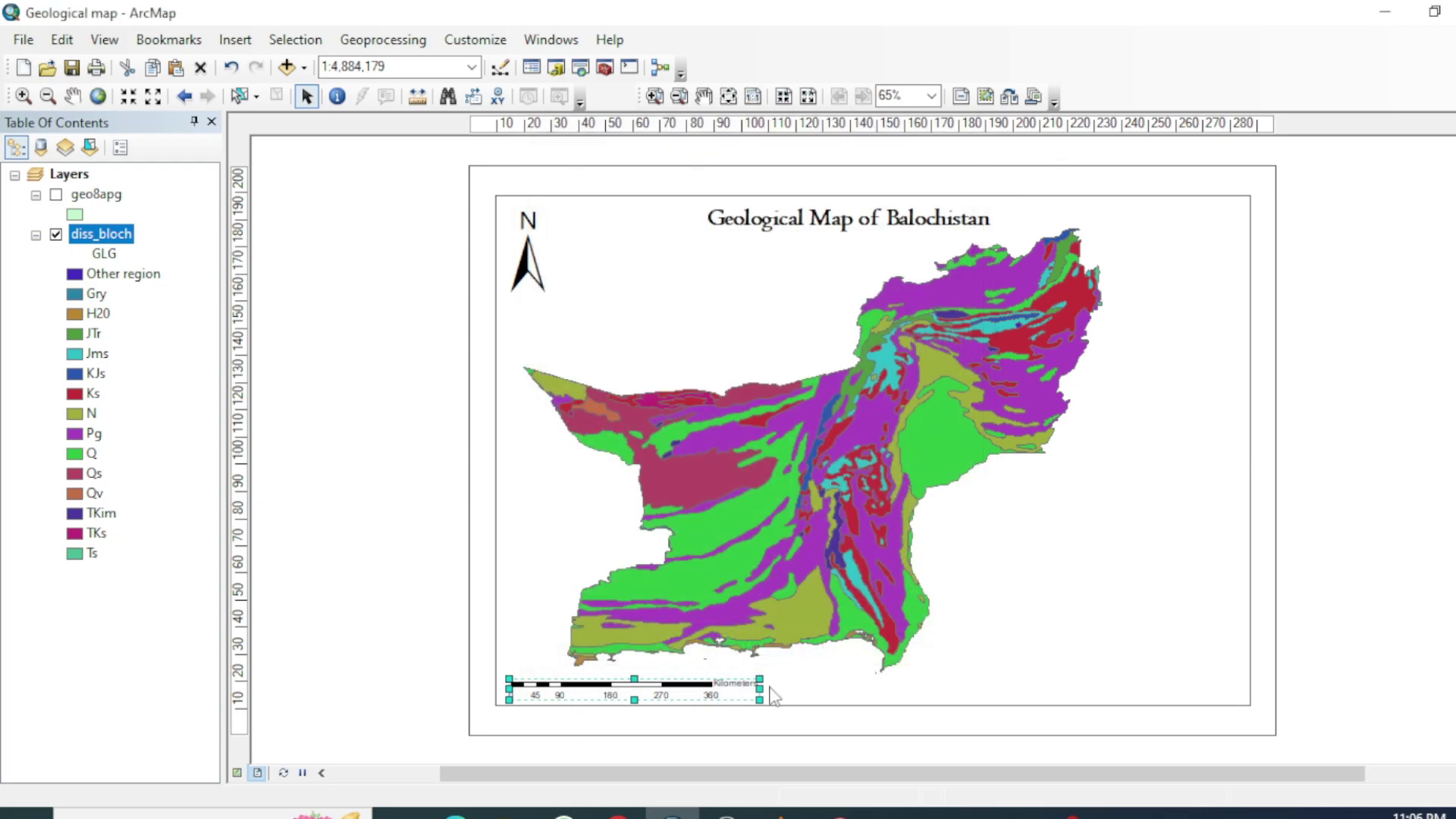
- Format the scale bar's number labels as bold 14-pt text
{"action": "double_click", "coordinate": [675, 688]}
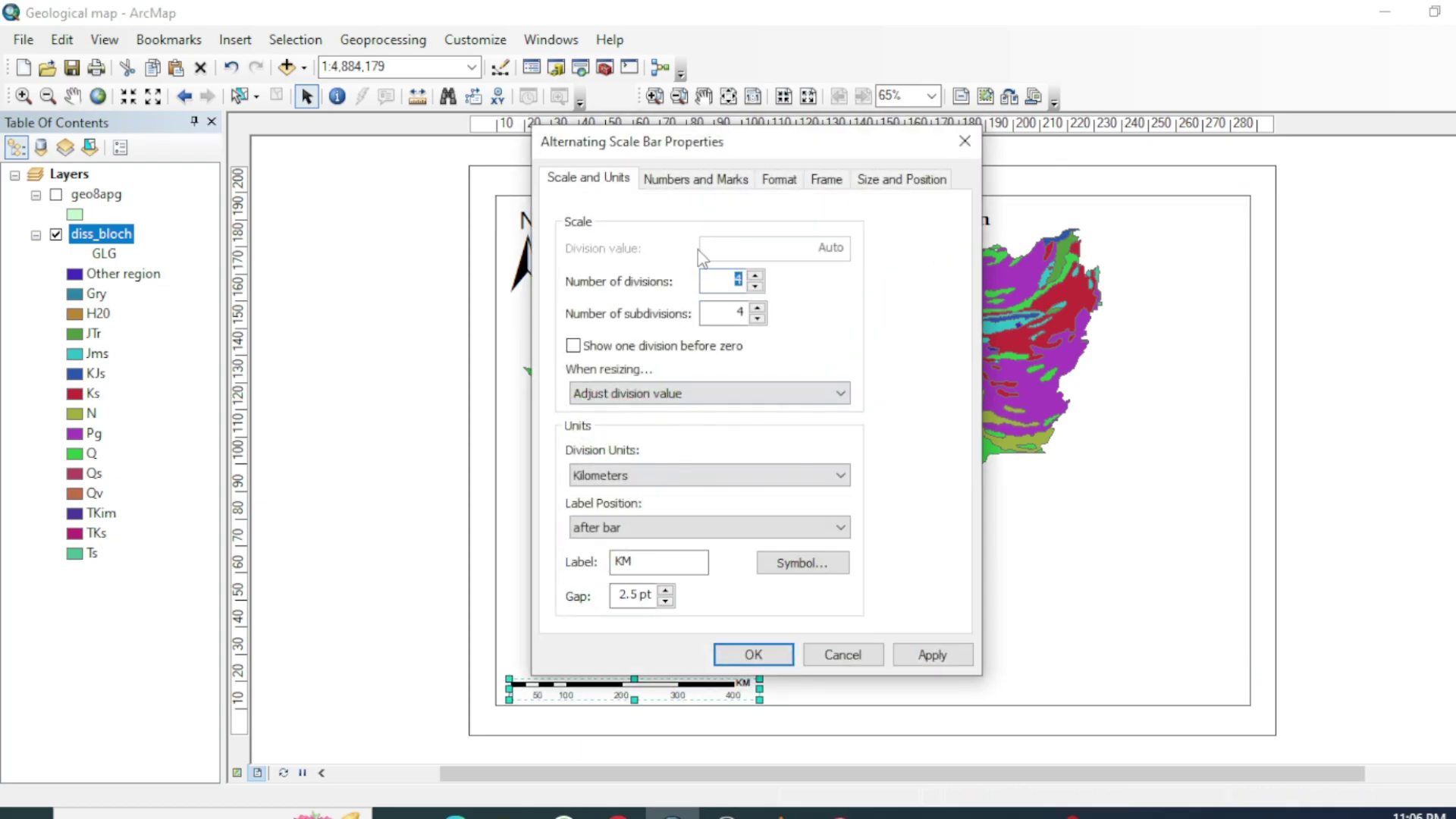
{"action": "left_click", "coordinate": [778, 180]}
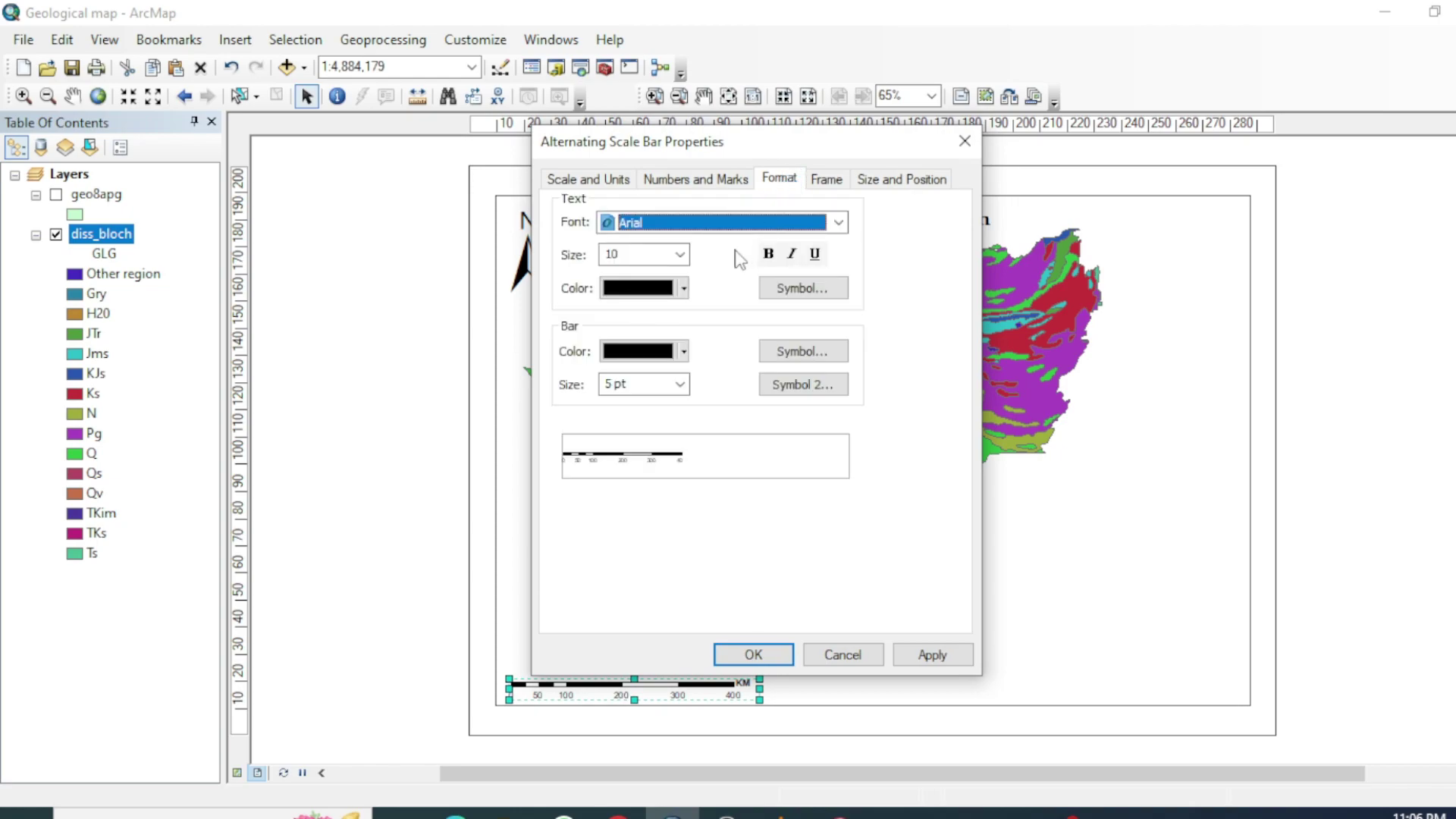
{"action": "left_click", "coordinate": [680, 255]}
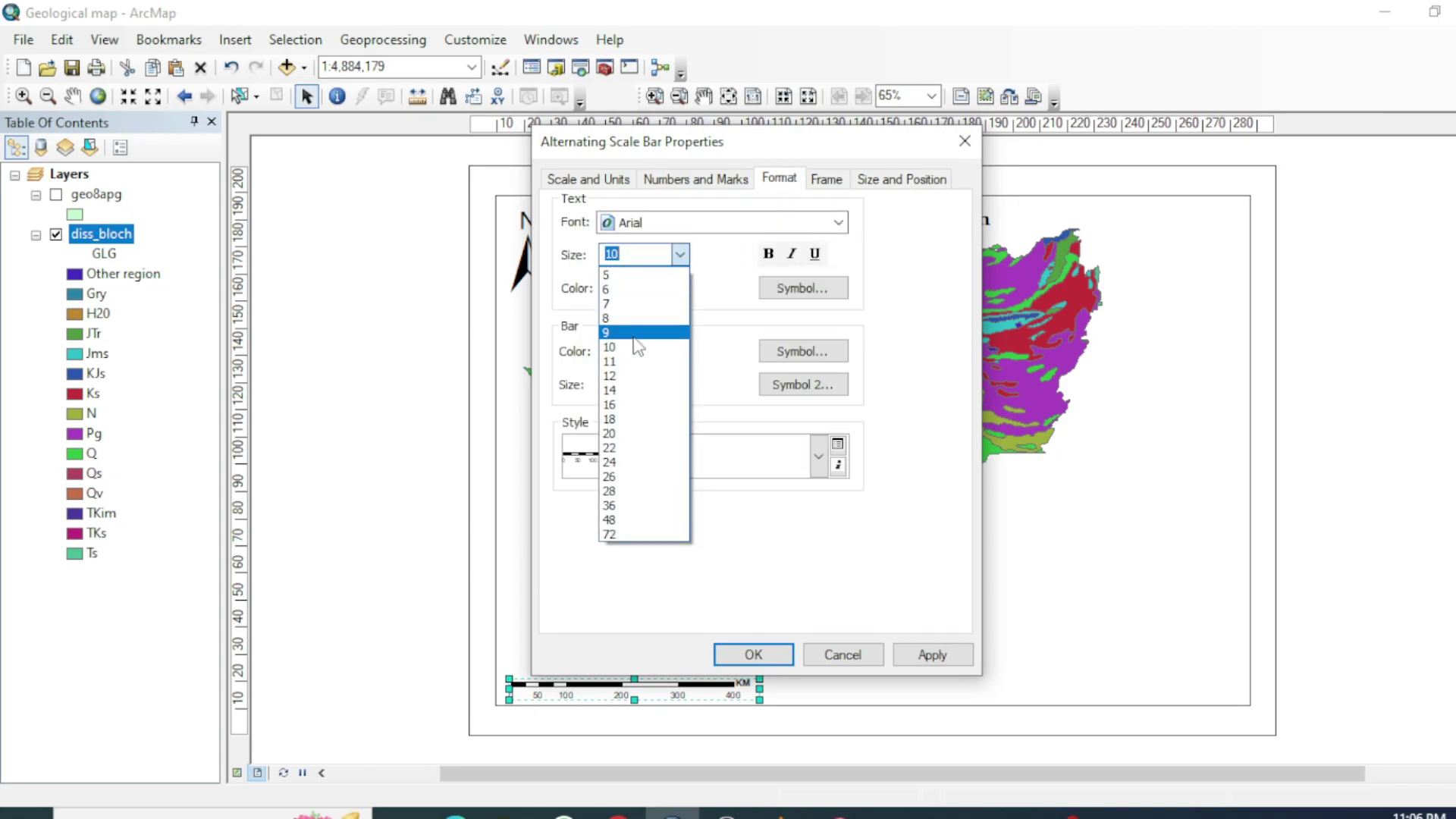
{"action": "left_click", "coordinate": [635, 390]}
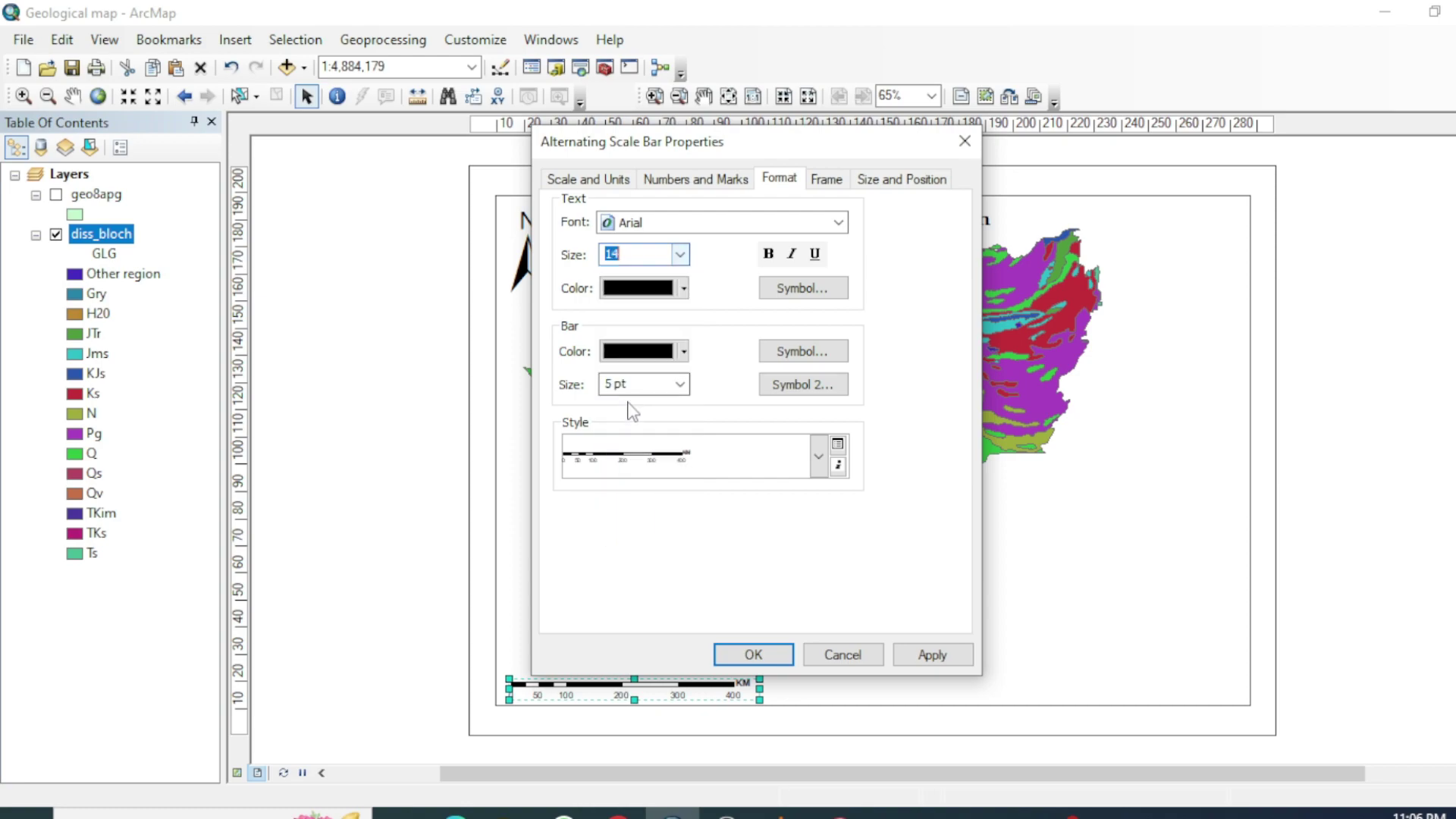
{"action": "left_click", "coordinate": [769, 254]}
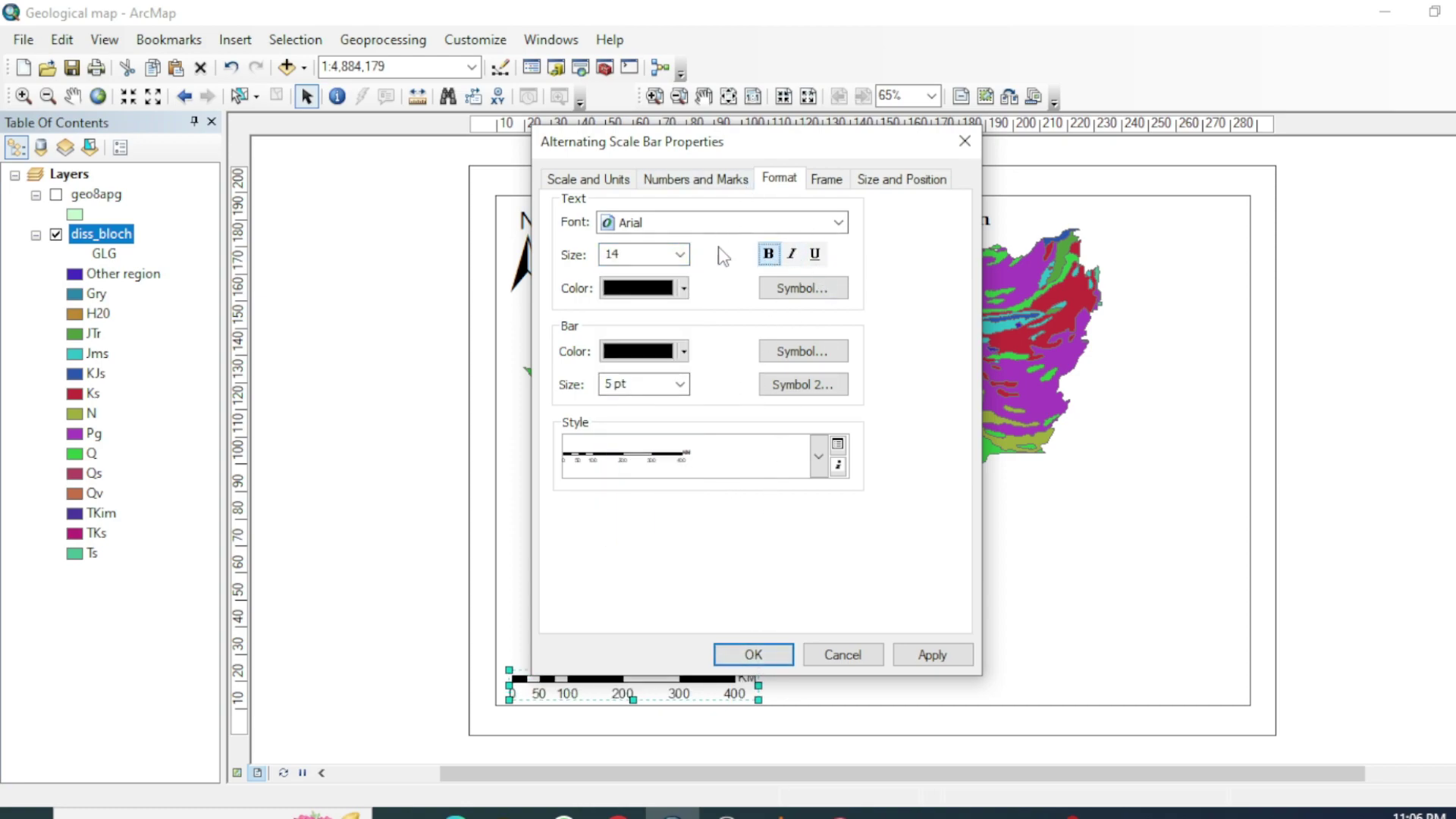
{"action": "left_click", "coordinate": [681, 256]}
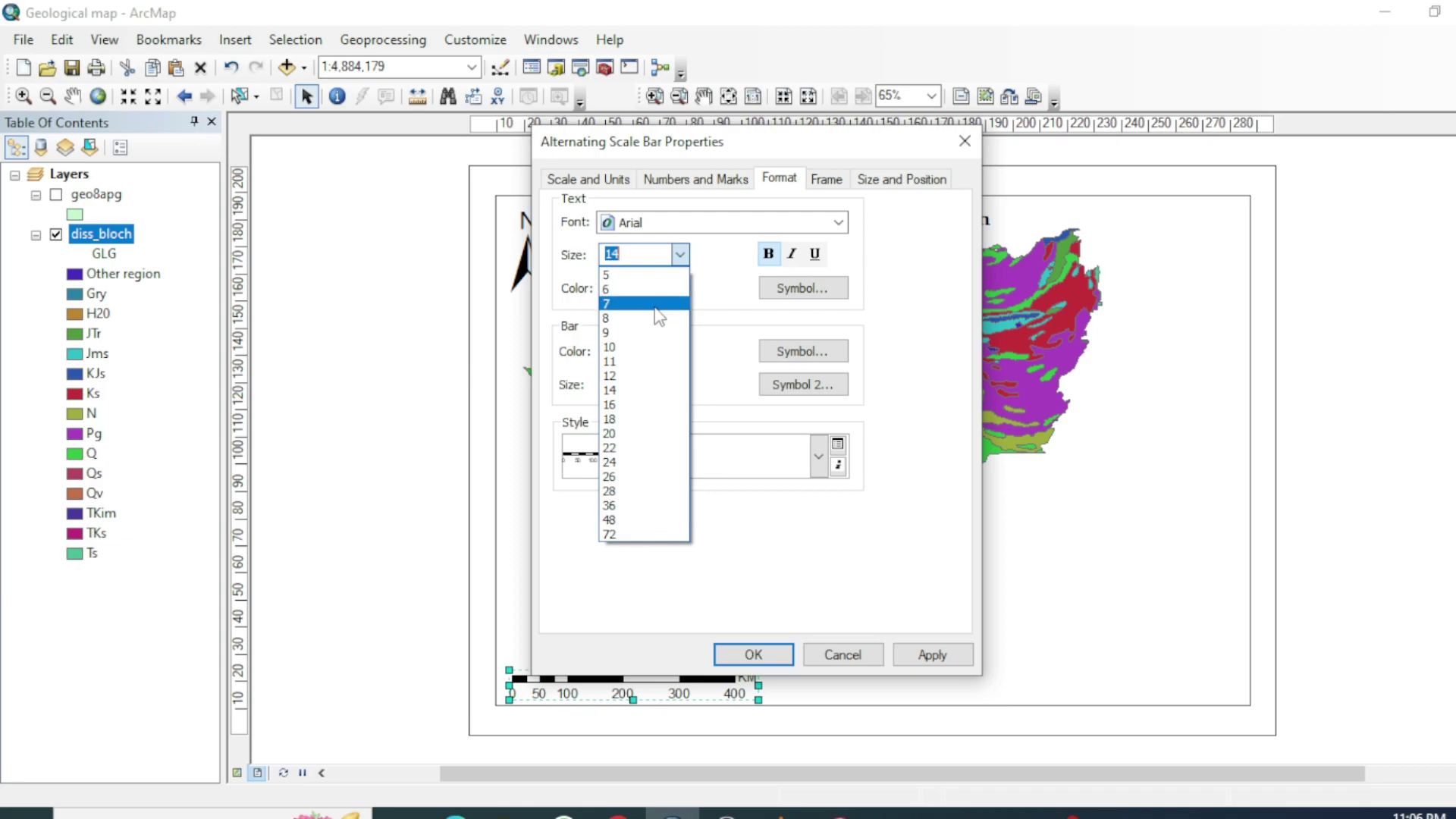
{"action": "left_click", "coordinate": [648, 381]}
{"action": "left_click", "coordinate": [754, 654]}
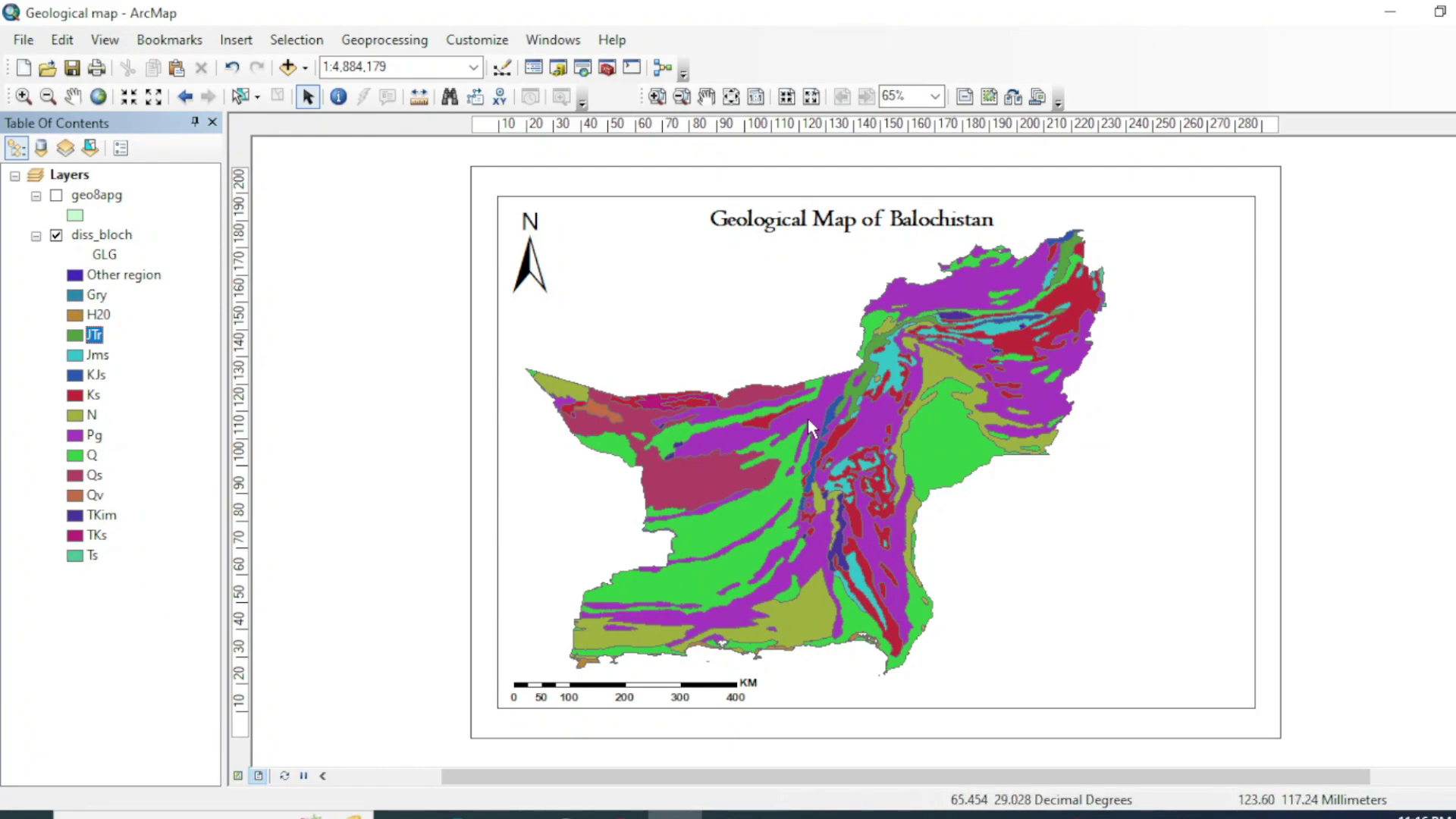
- Review the diss_bloch rock unit class labels such as N, Jms, KJs and Ks
{"action": "left_click", "coordinate": [91, 278]}
{"action": "left_click", "coordinate": [97, 554]}
{"action": "left_click", "coordinate": [101, 514]}
{"action": "left_click", "coordinate": [91, 415]}
{"action": "left_click", "coordinate": [96, 359]}
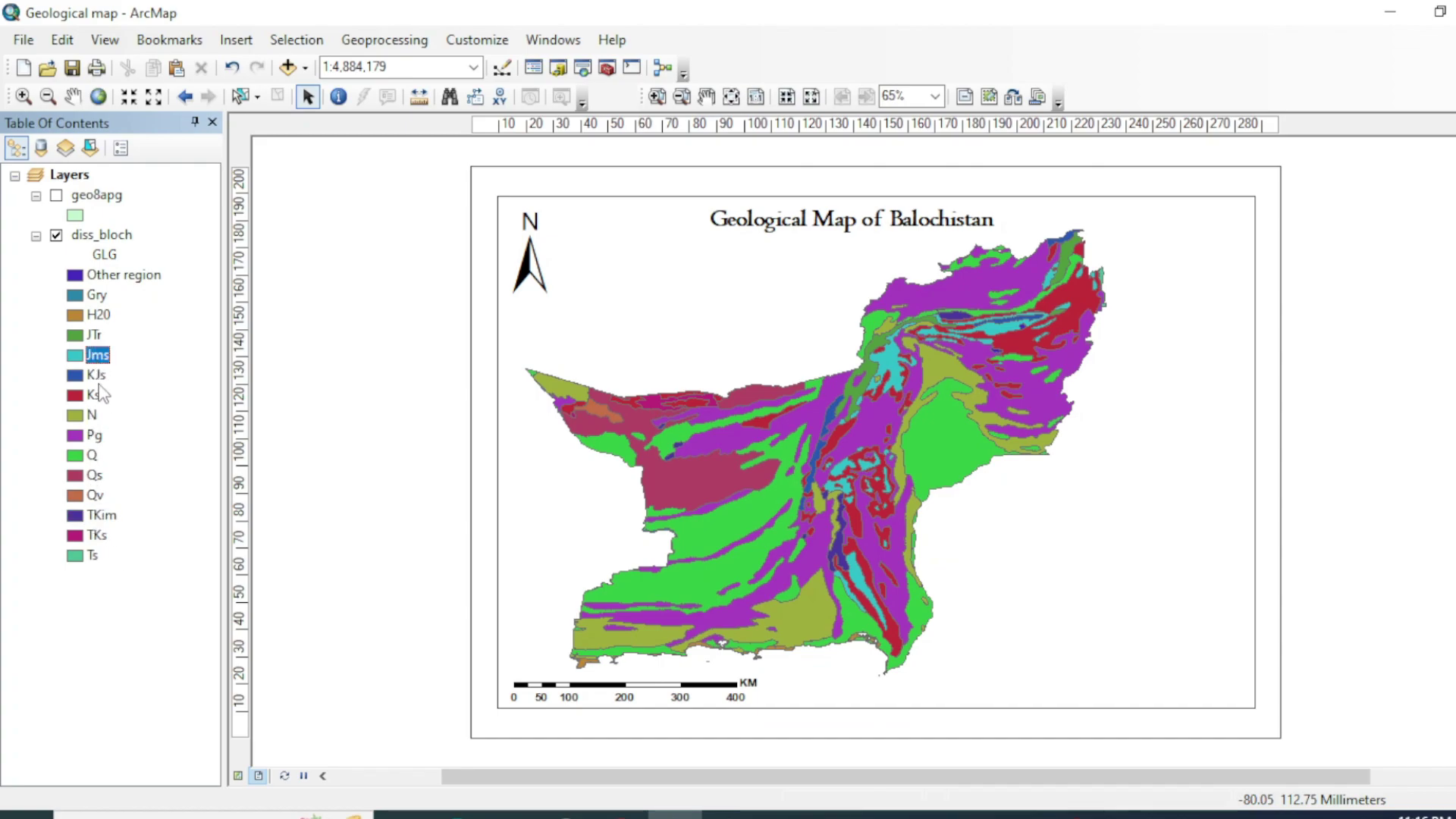
{"action": "left_click", "coordinate": [97, 377]}
{"action": "left_click", "coordinate": [95, 396]}
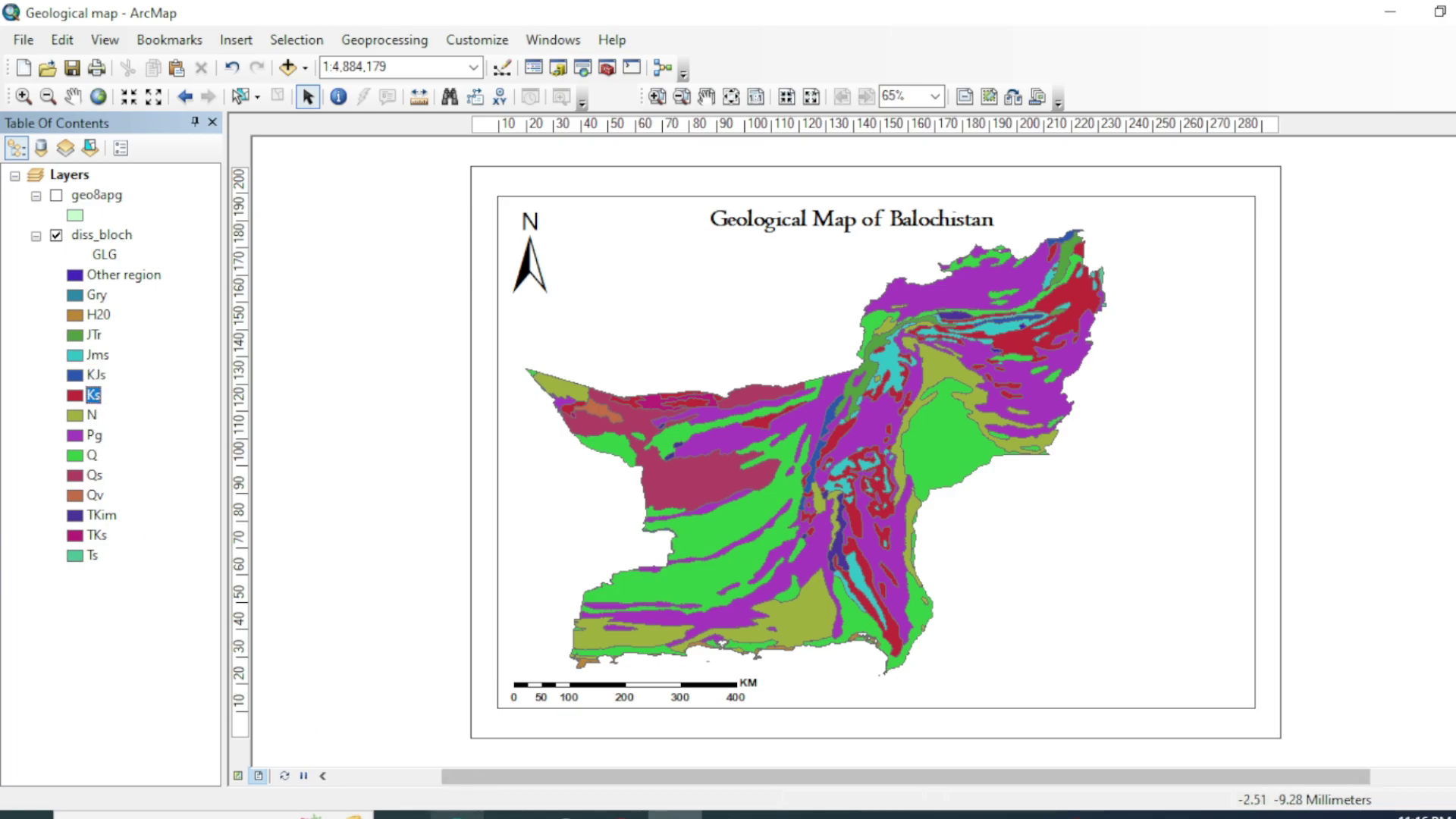
- Glance at the ofr97470C.pdf legend in Edge, then return to ArcMap
{"action": "left_click", "coordinate": [467, 716]}
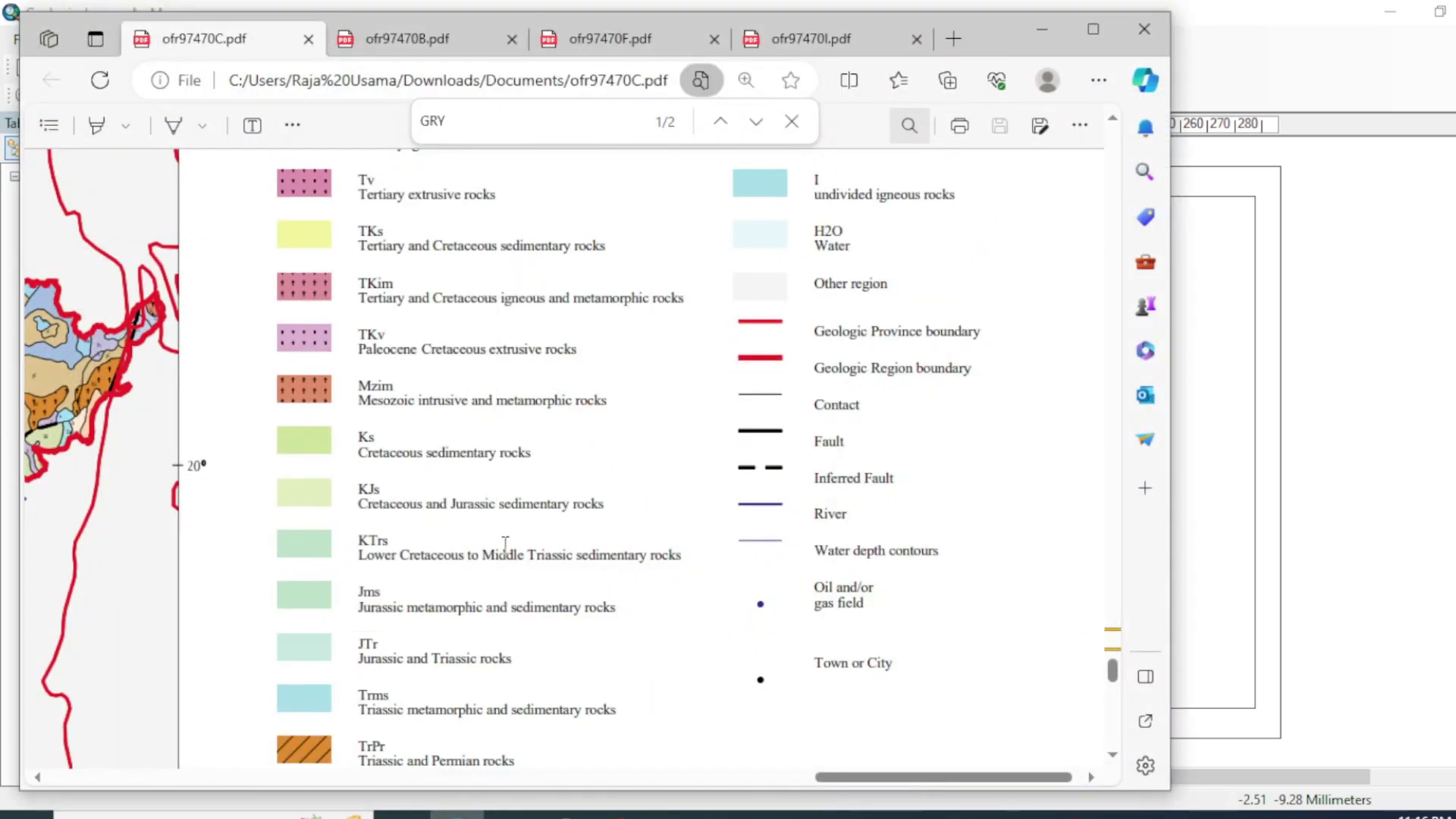
{"action": "scroll", "coordinate": [497, 542], "scroll_direction": "up", "scroll_amount": 5}
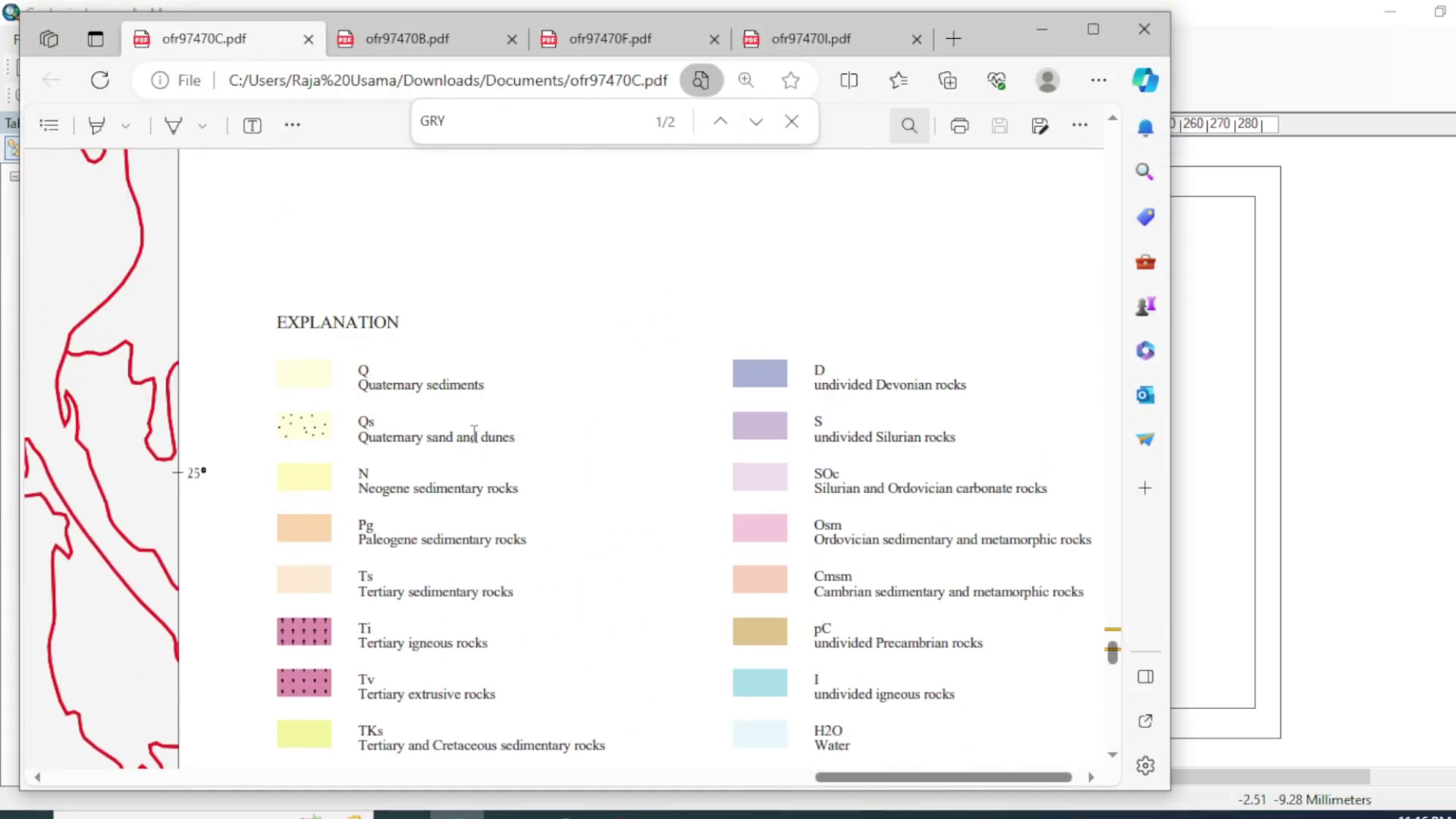
{"action": "left_click", "coordinate": [1050, 34]}
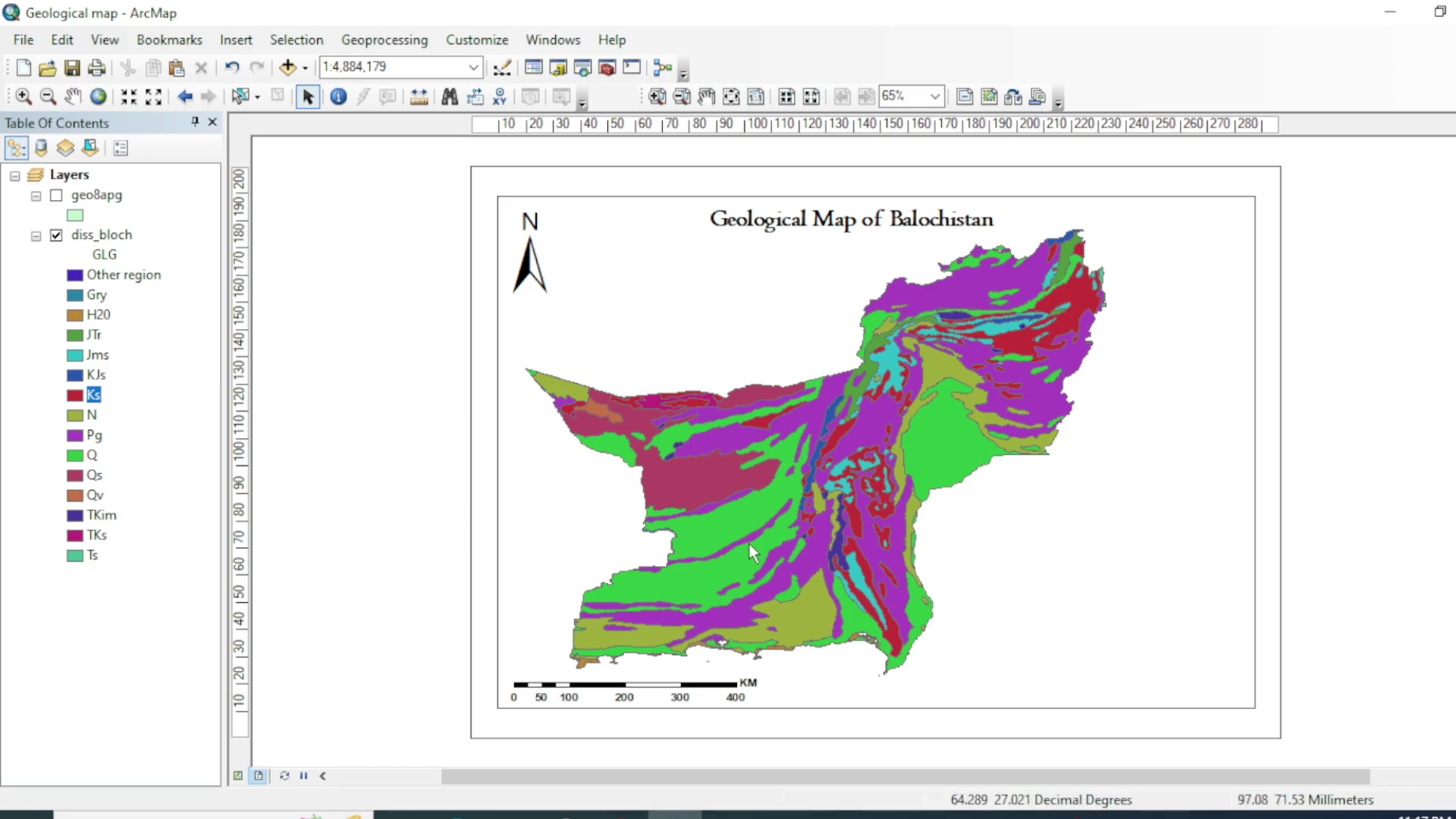
- Select the JTr class label and put it into rename mode
{"action": "left_click", "coordinate": [94, 335]}
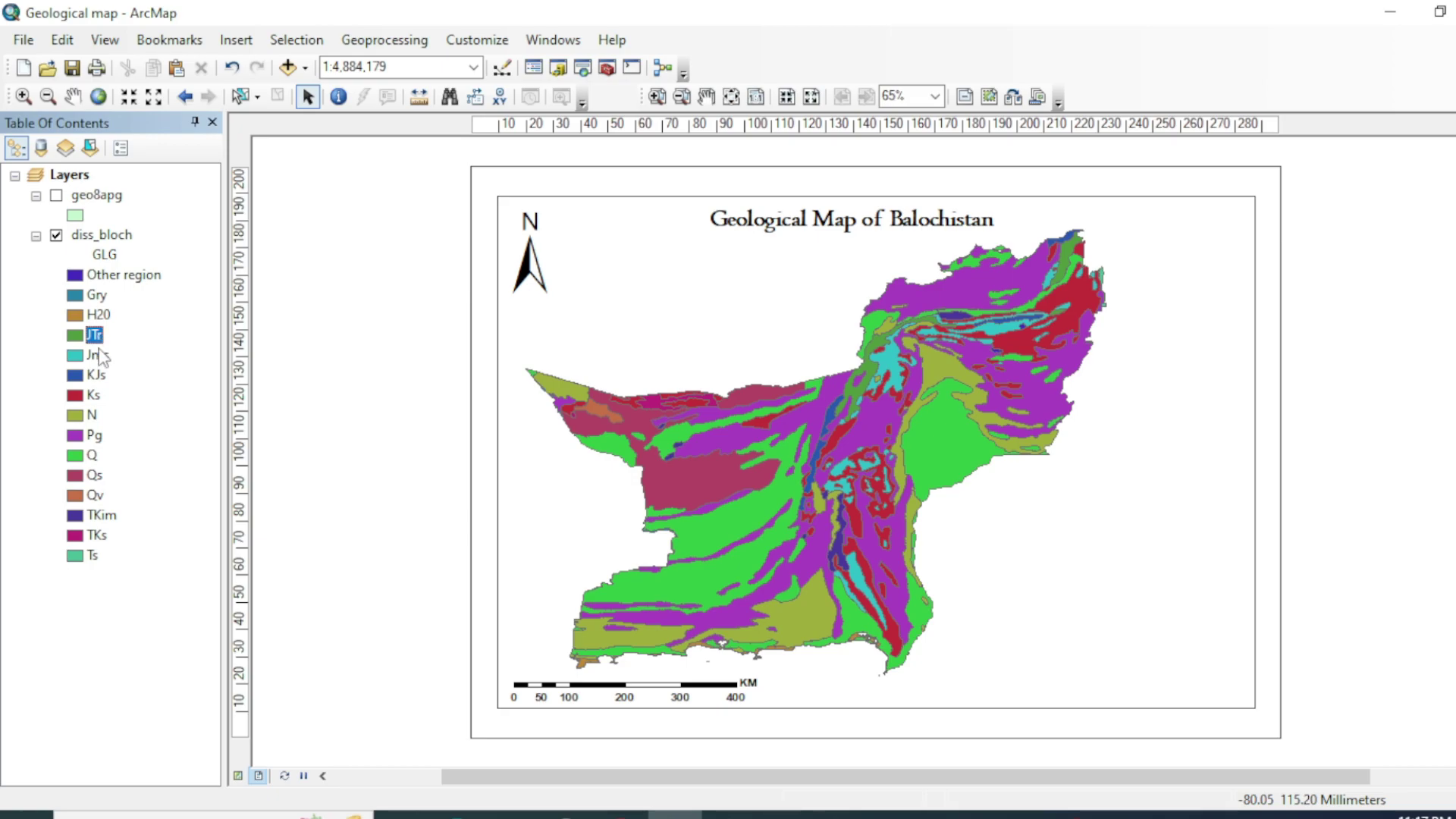
{"action": "left_click", "coordinate": [118, 609]}
{"action": "left_click", "coordinate": [94, 335]}
{"action": "key", "text": "F2"}
- Copy 'Jurassic and Triassic rocks' from the PDF legend and switch back to ArcMap
{"action": "mouse_move", "coordinate": [620, 815]}
{"action": "left_click", "coordinate": [622, 728]}
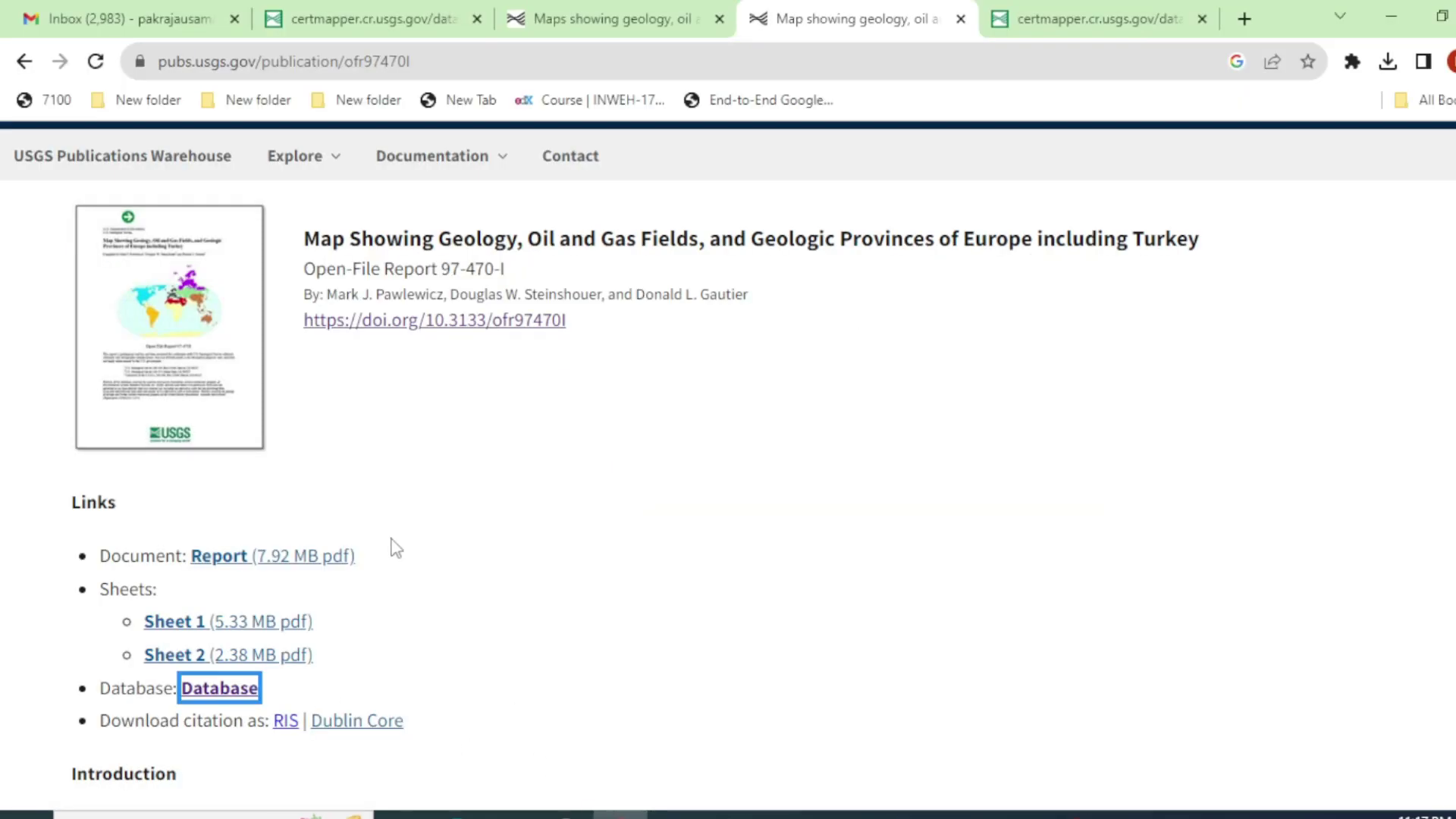
{"action": "left_click", "coordinate": [458, 815]}
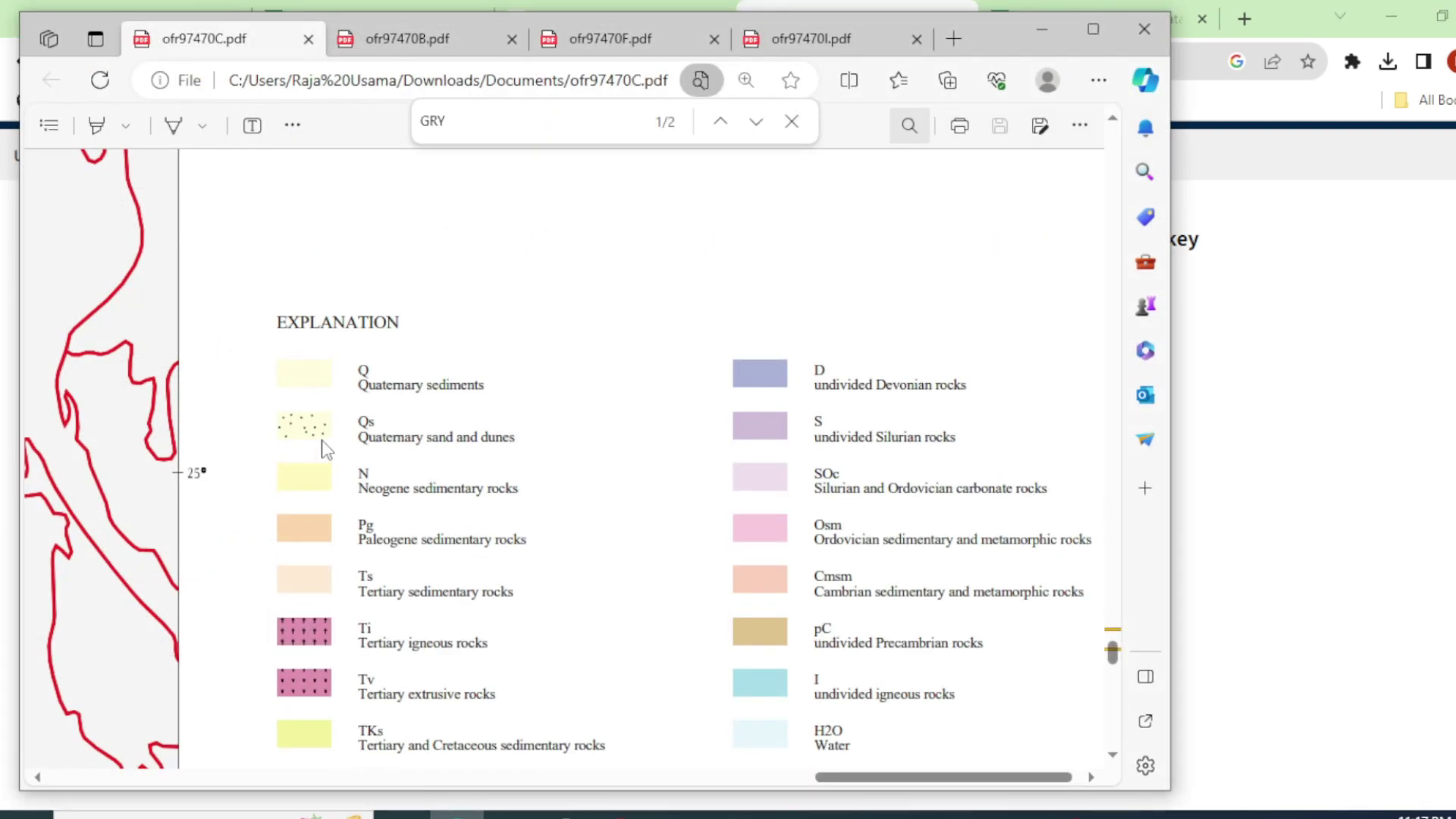
{"action": "scroll", "coordinate": [407, 488], "scroll_direction": "down", "scroll_amount": 5}
{"action": "scroll", "coordinate": [407, 488], "scroll_direction": "down", "scroll_amount": 1}
{"action": "scroll", "coordinate": [407, 487], "scroll_direction": "up", "scroll_amount": 3}
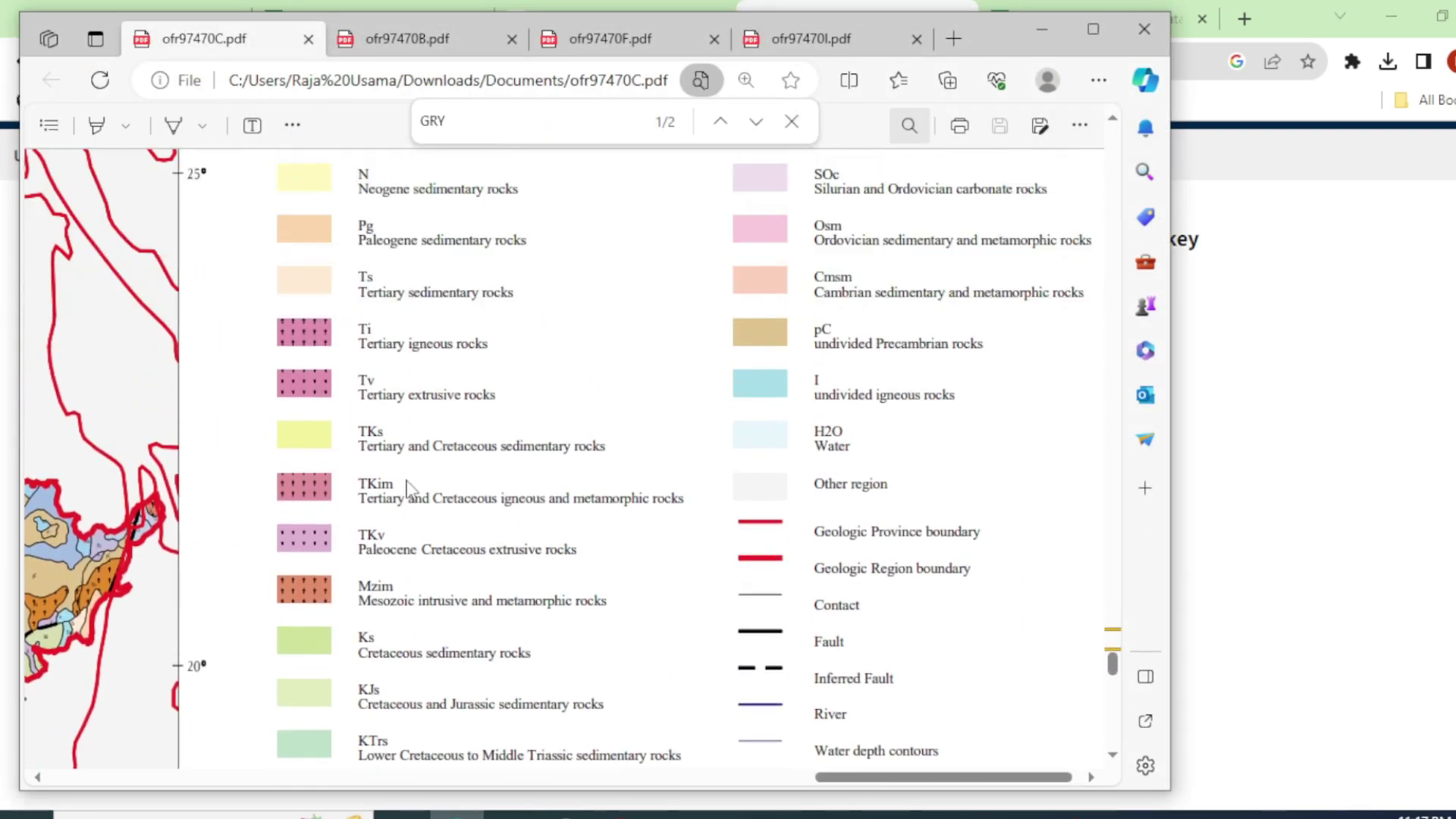
{"action": "scroll", "coordinate": [419, 438], "scroll_direction": "down", "scroll_amount": 5}
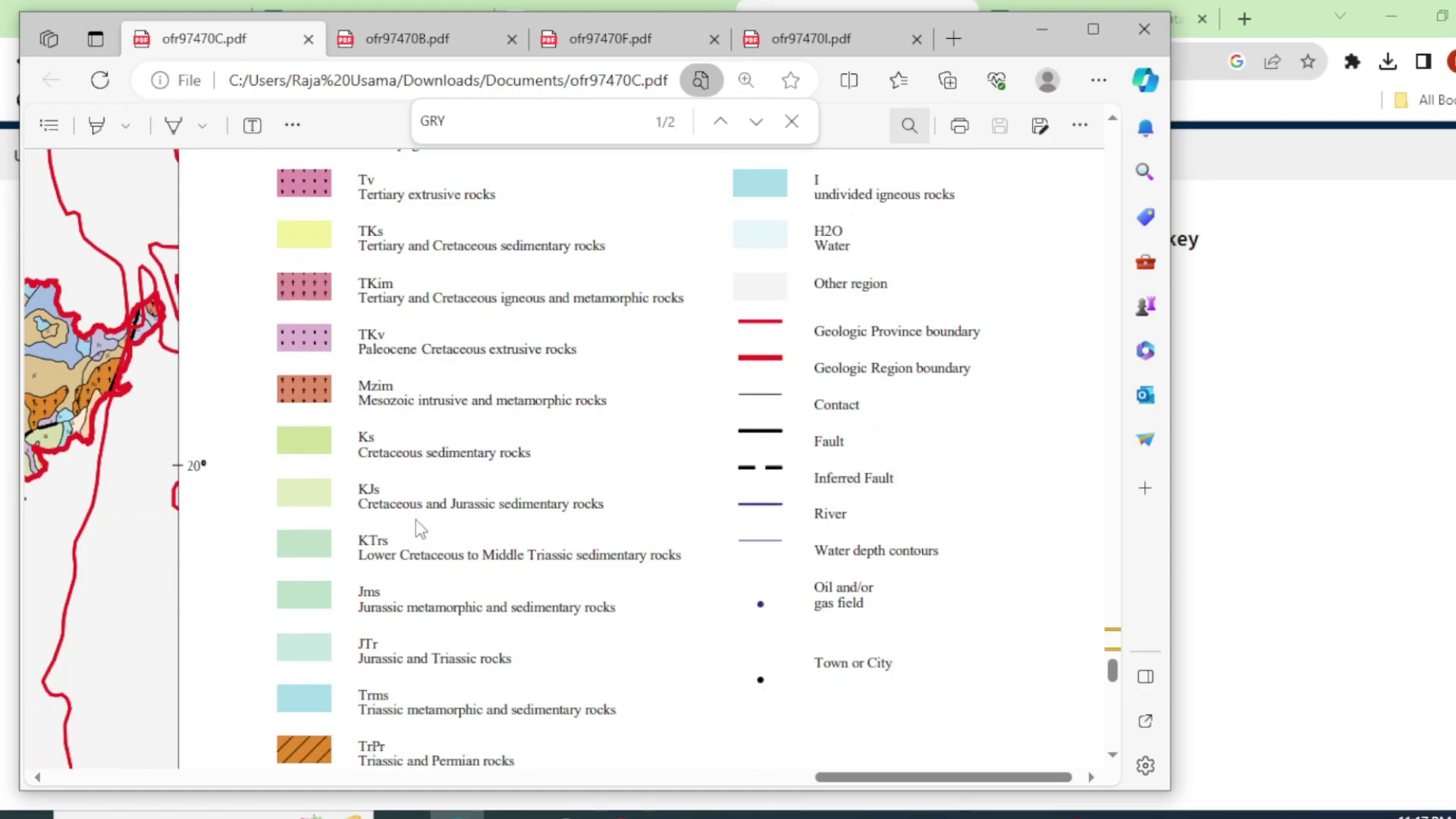
{"action": "triple_click", "coordinate": [416, 460]}
{"action": "left_click", "coordinate": [417, 459]}
{"action": "triple_click", "coordinate": [416, 459]}
{"action": "key", "text": "ctrl+c"}
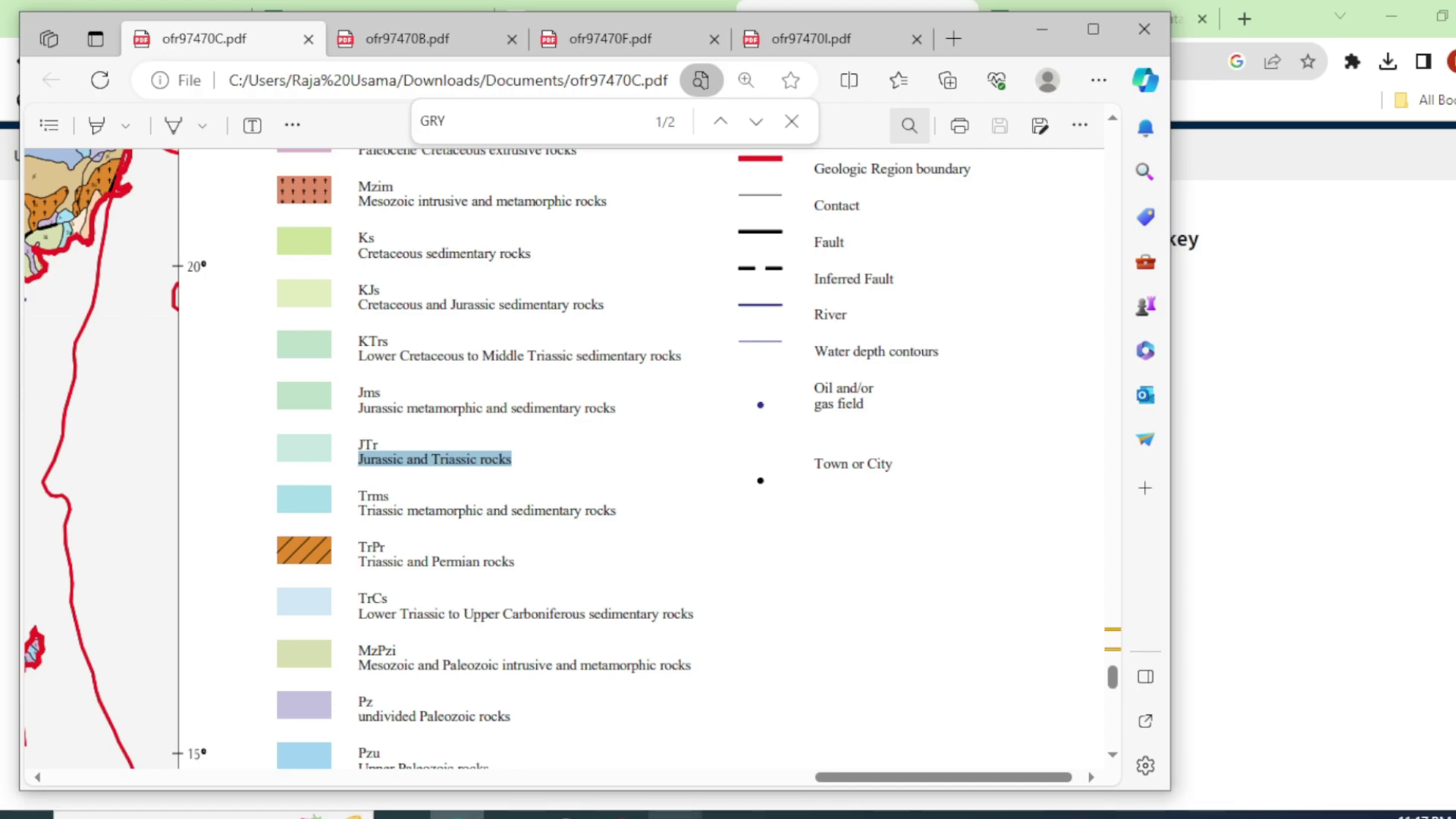
{"action": "left_click", "coordinate": [622, 815]}
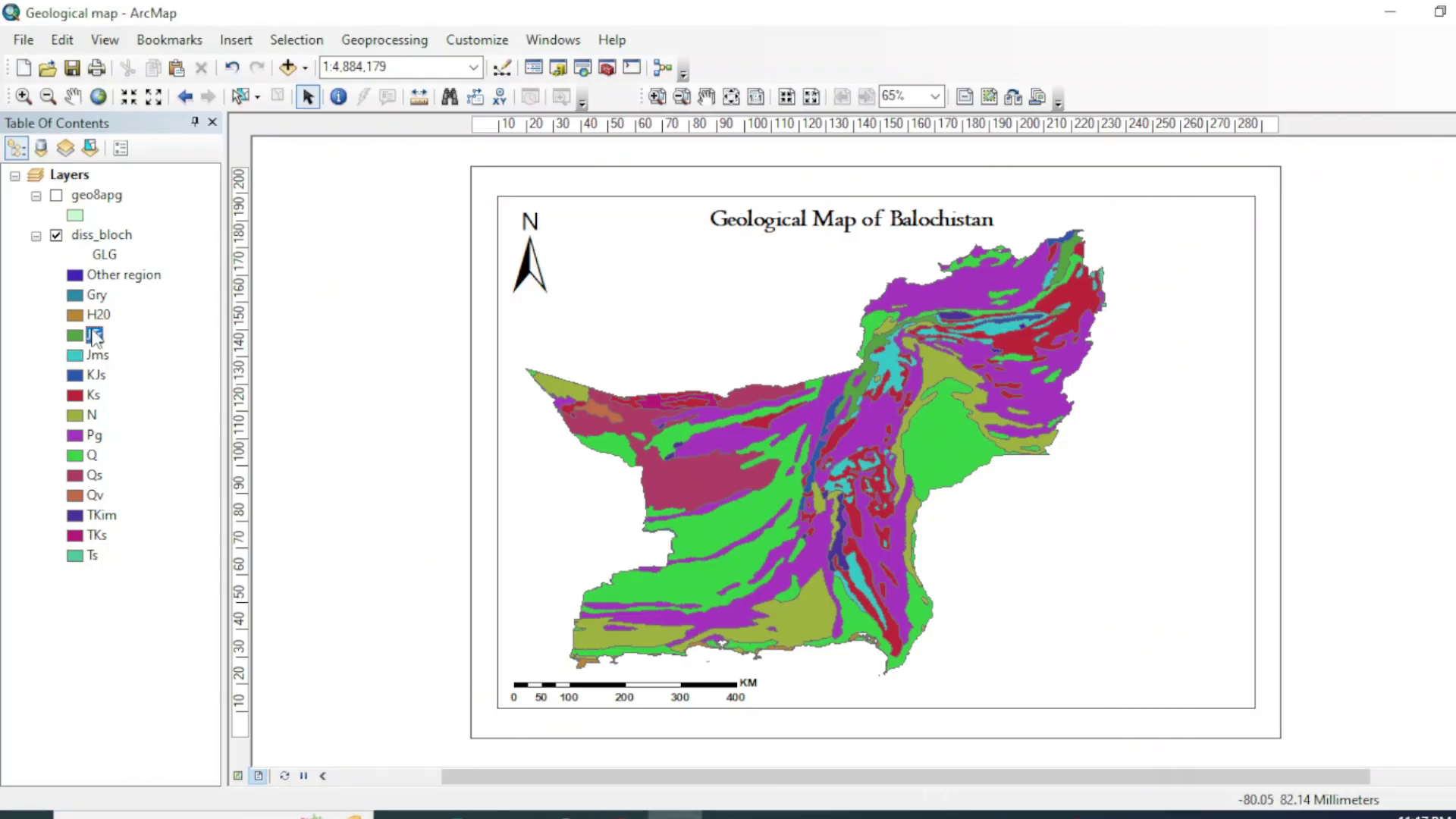
- Rename the JTr class to 'Jurassic & Triassic rocks'
{"action": "key", "text": "ctrl+v"}
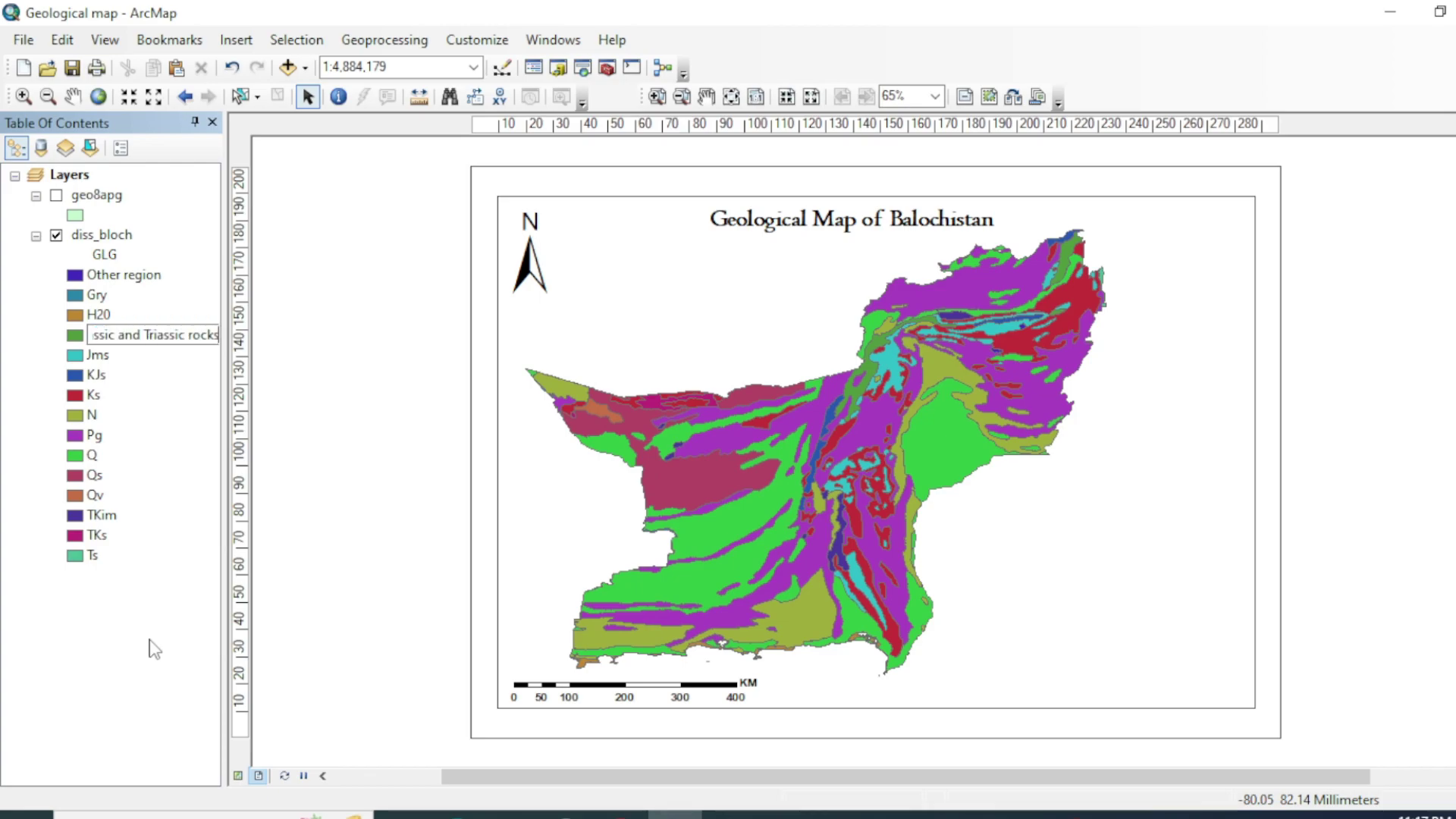
{"action": "key", "text": "Return"}
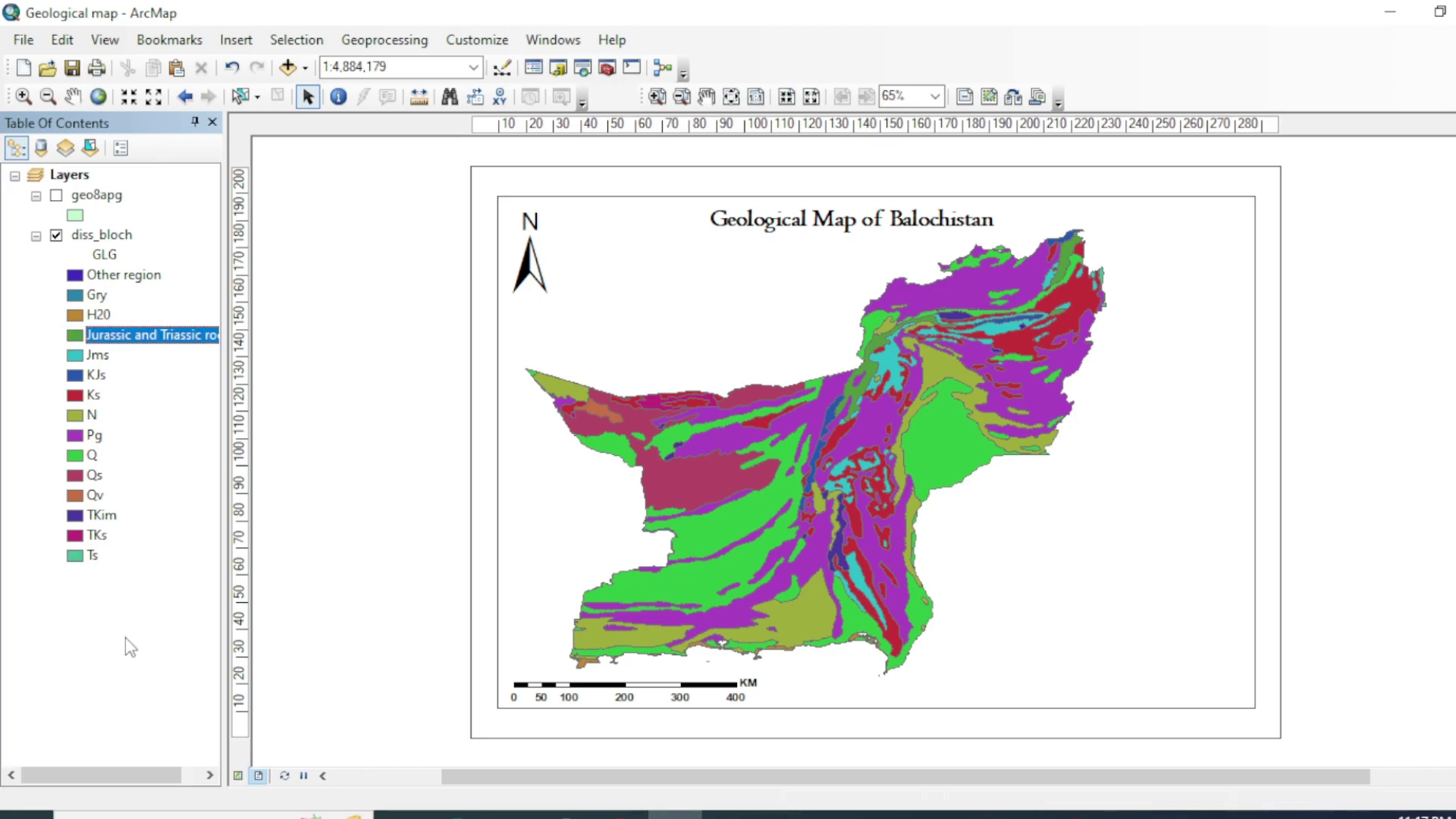
{"action": "left_click", "coordinate": [155, 335]}
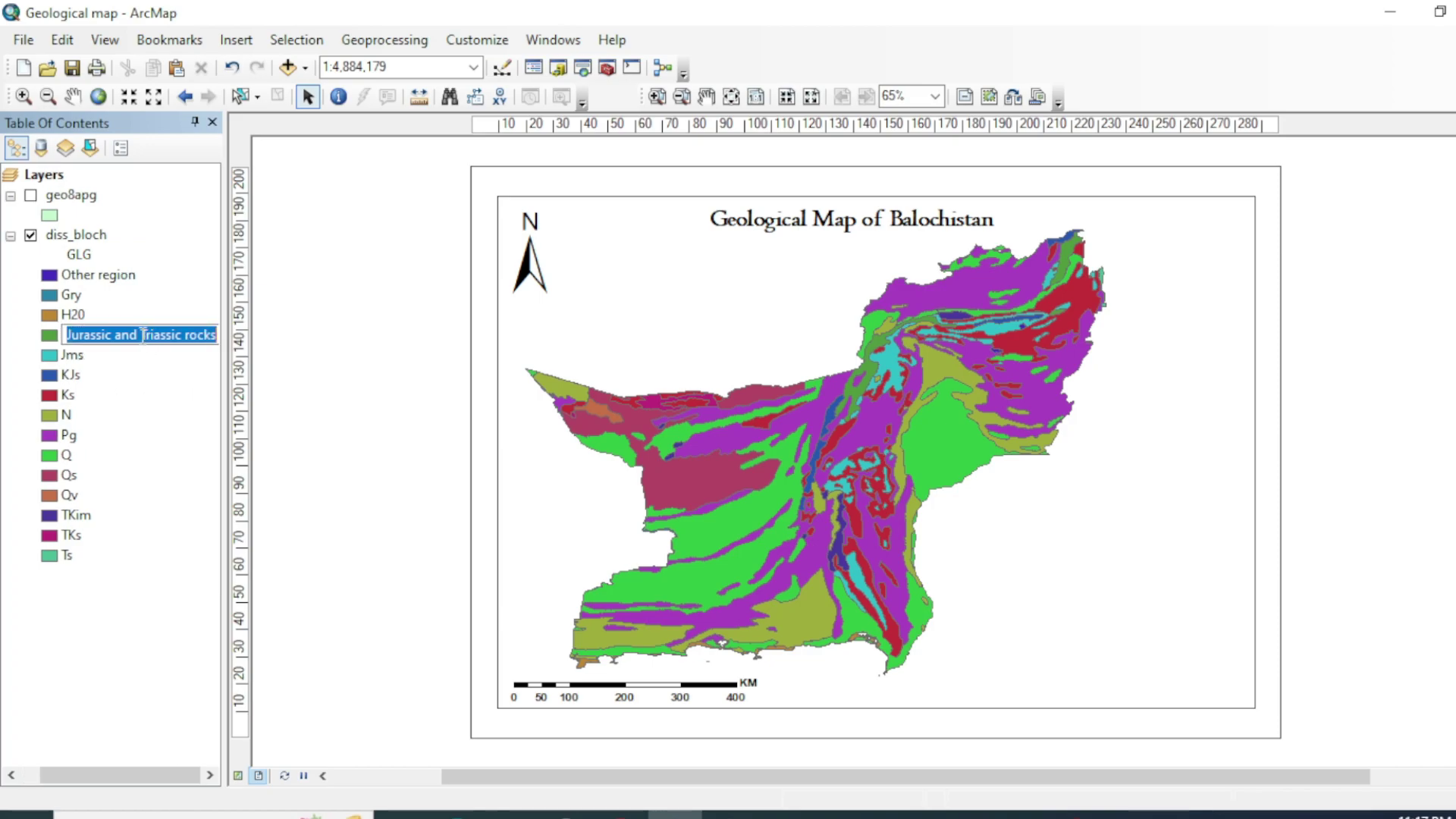
{"action": "left_click", "coordinate": [136, 335]}
{"action": "key", "text": "BackSpace"}
{"action": "key", "text": "BackSpace"}
{"action": "key", "text": "BackSpace"}
{"action": "type", "text": "&"}
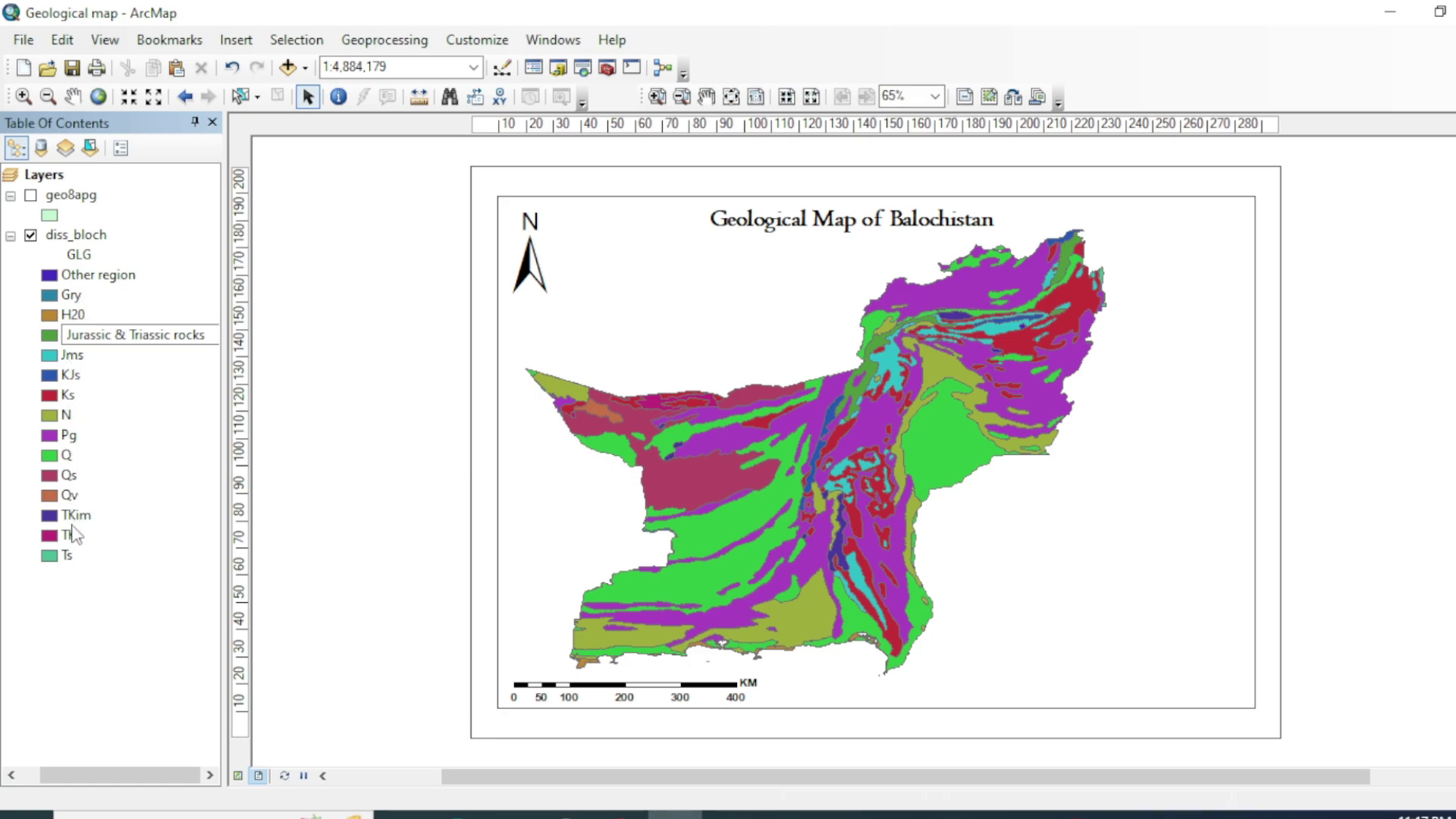
{"action": "key", "text": "Return"}
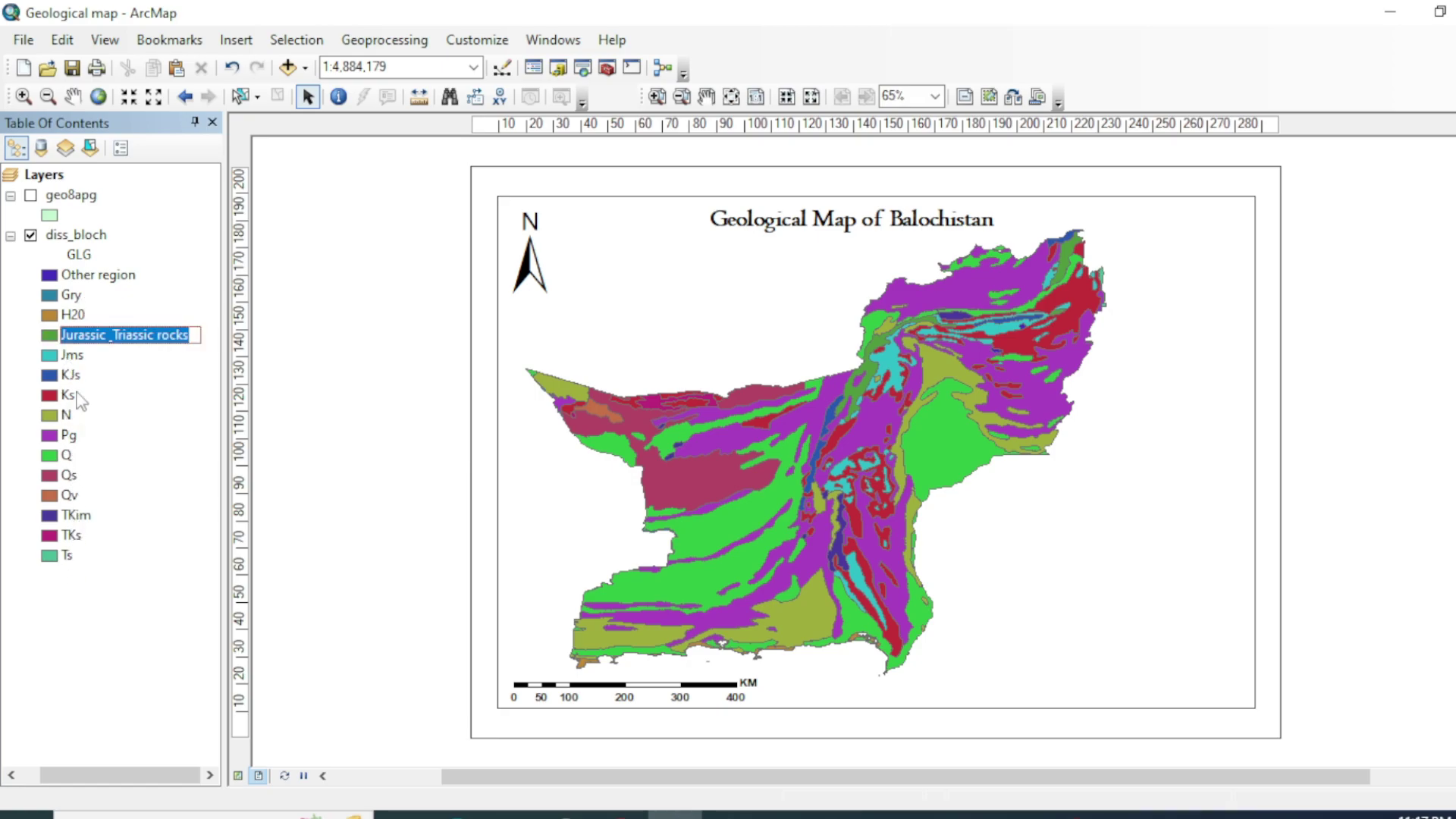
{"action": "left_click", "coordinate": [107, 615]}
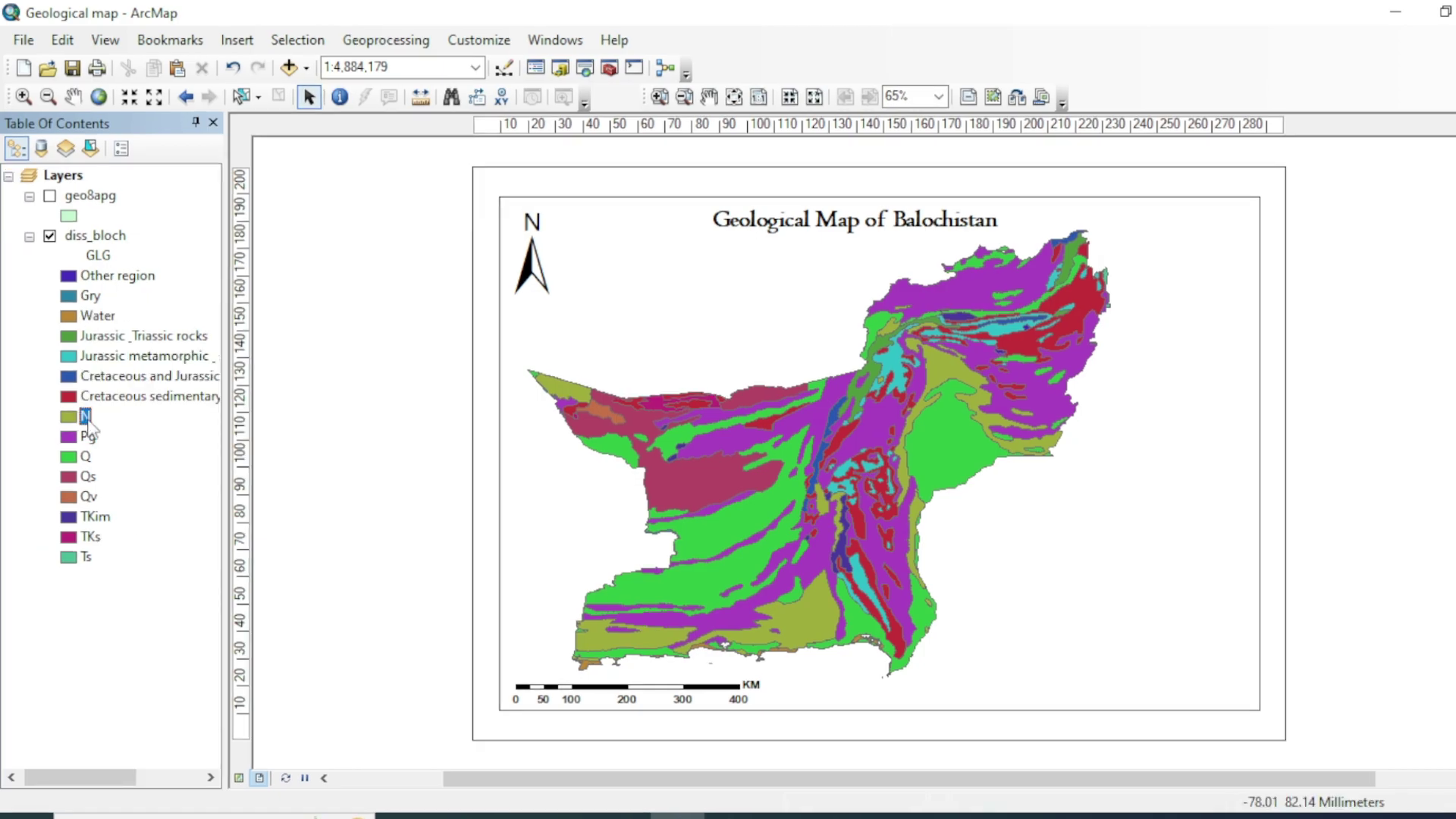
- Paste the Neogene and Paleogene sedimentary rocks descriptions into the N and Pg labels
{"action": "type", "text": "Neogene sedimentary rocks"}
{"action": "key", "text": "alt+Tab"}
{"action": "left_click", "coordinate": [384, 449]}
{"action": "triple_click", "coordinate": [385, 449]}
{"action": "key", "text": "ctrl+c"}
{"action": "key", "text": "alt+Tab"}
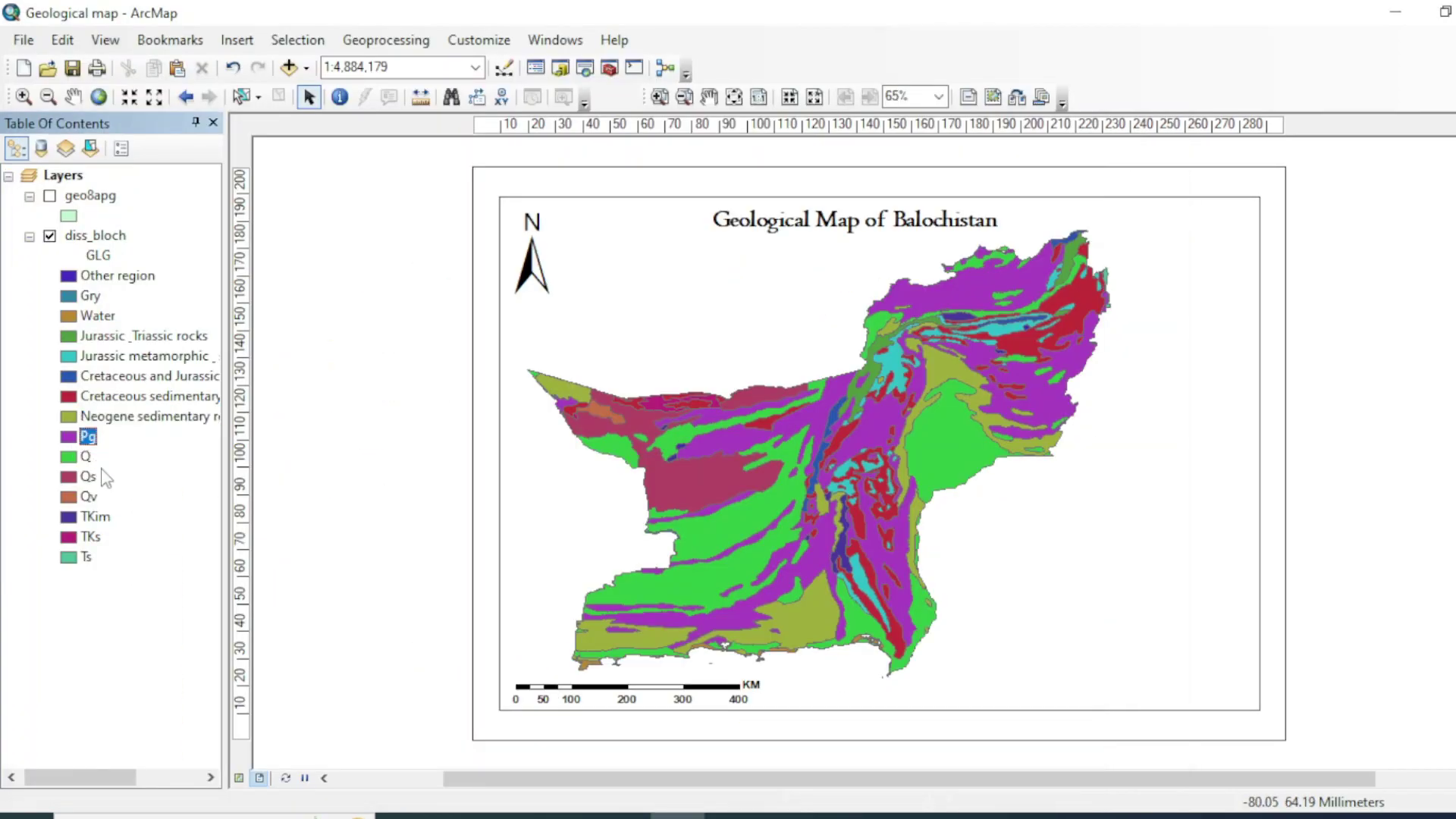
{"action": "left_click", "coordinate": [114, 436]}
{"action": "key", "text": "ctrl+v"}
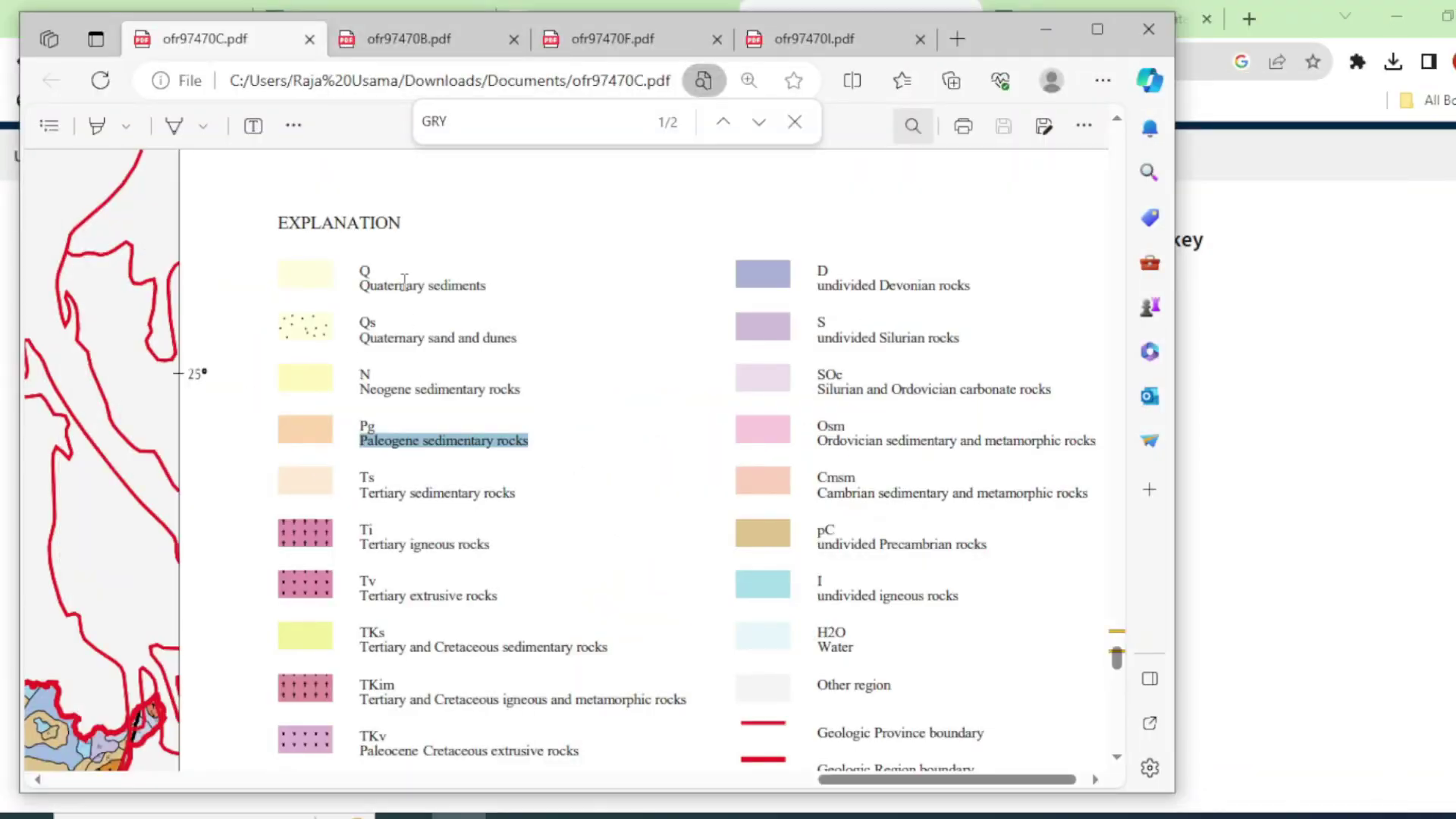
- Rename the Q class label to 'Quaternary sediments' copied from the PDF legend
{"action": "triple_click", "coordinate": [402, 285]}
{"action": "key", "text": "ctrl+c"}
{"action": "key", "text": "alt+Tab"}
{"action": "left_click", "coordinate": [114, 456]}
{"action": "key", "text": "ctrl+v"}
{"action": "key", "text": "alt+Tab"}
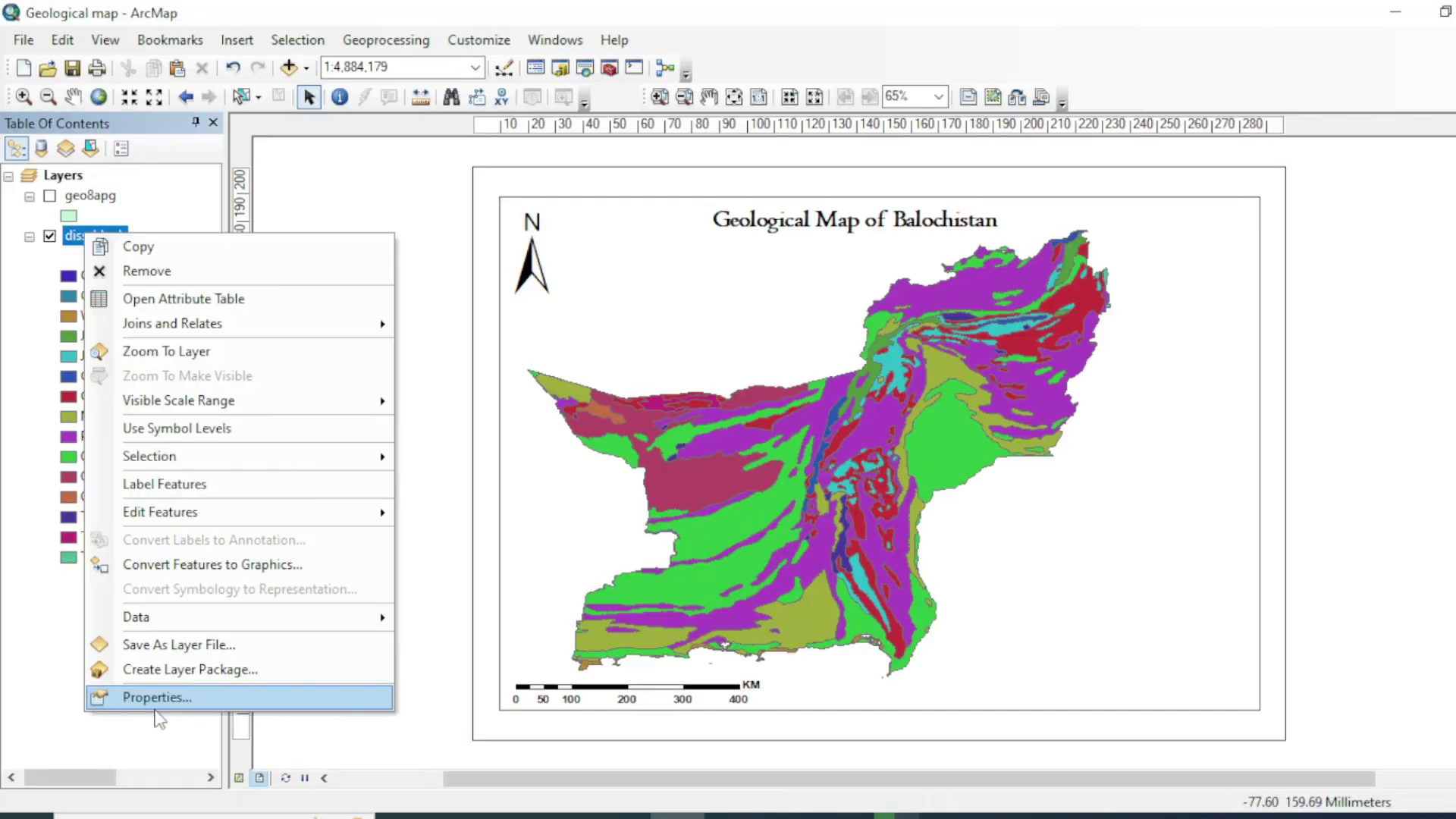
{"action": "left_click", "coordinate": [155, 694]}
- Insert a legend for the diss_bloch layer, accepting the wizard defaults through Finish
{"action": "left_click", "coordinate": [236, 40]}
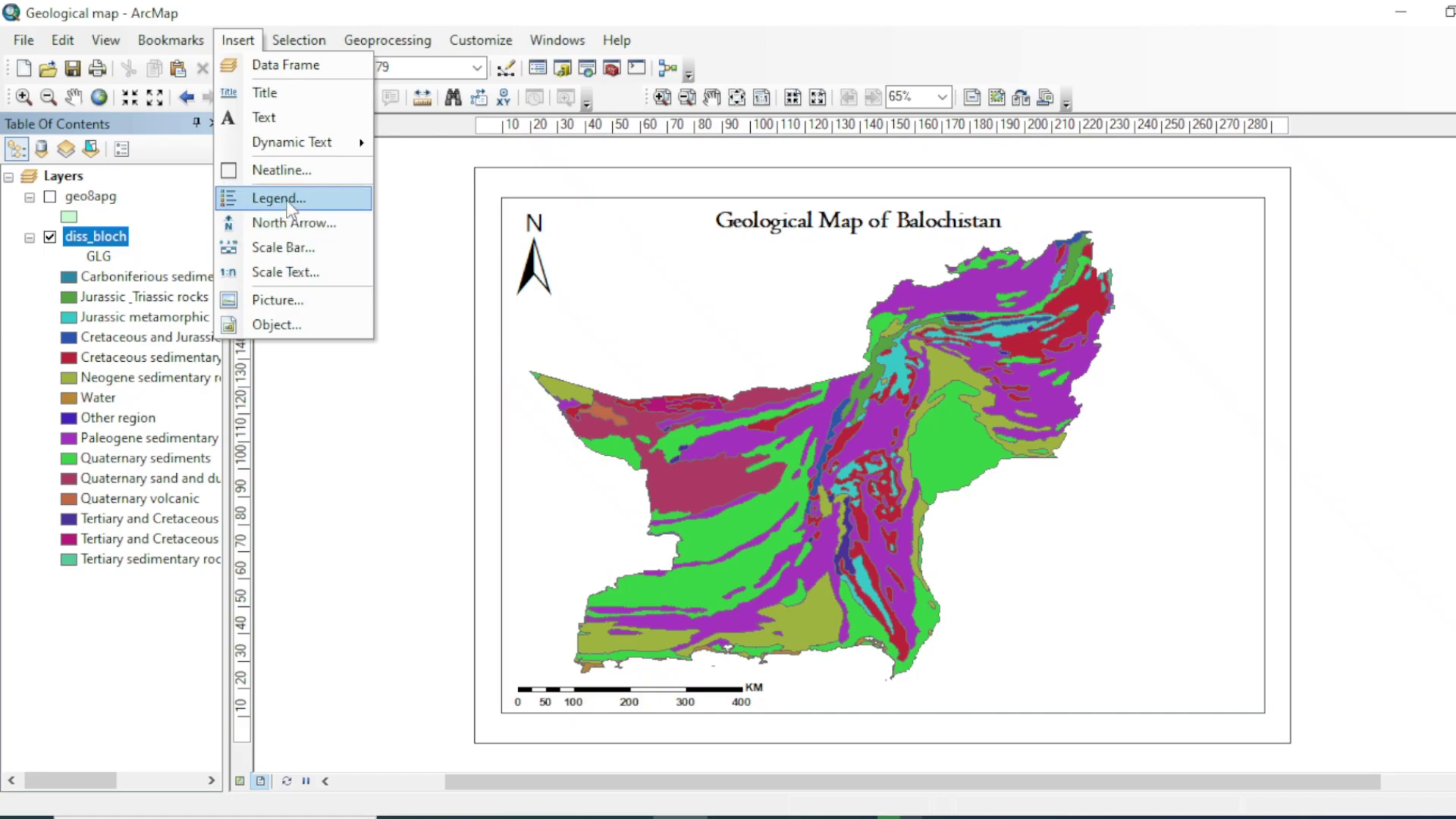
{"action": "left_click", "coordinate": [288, 203]}
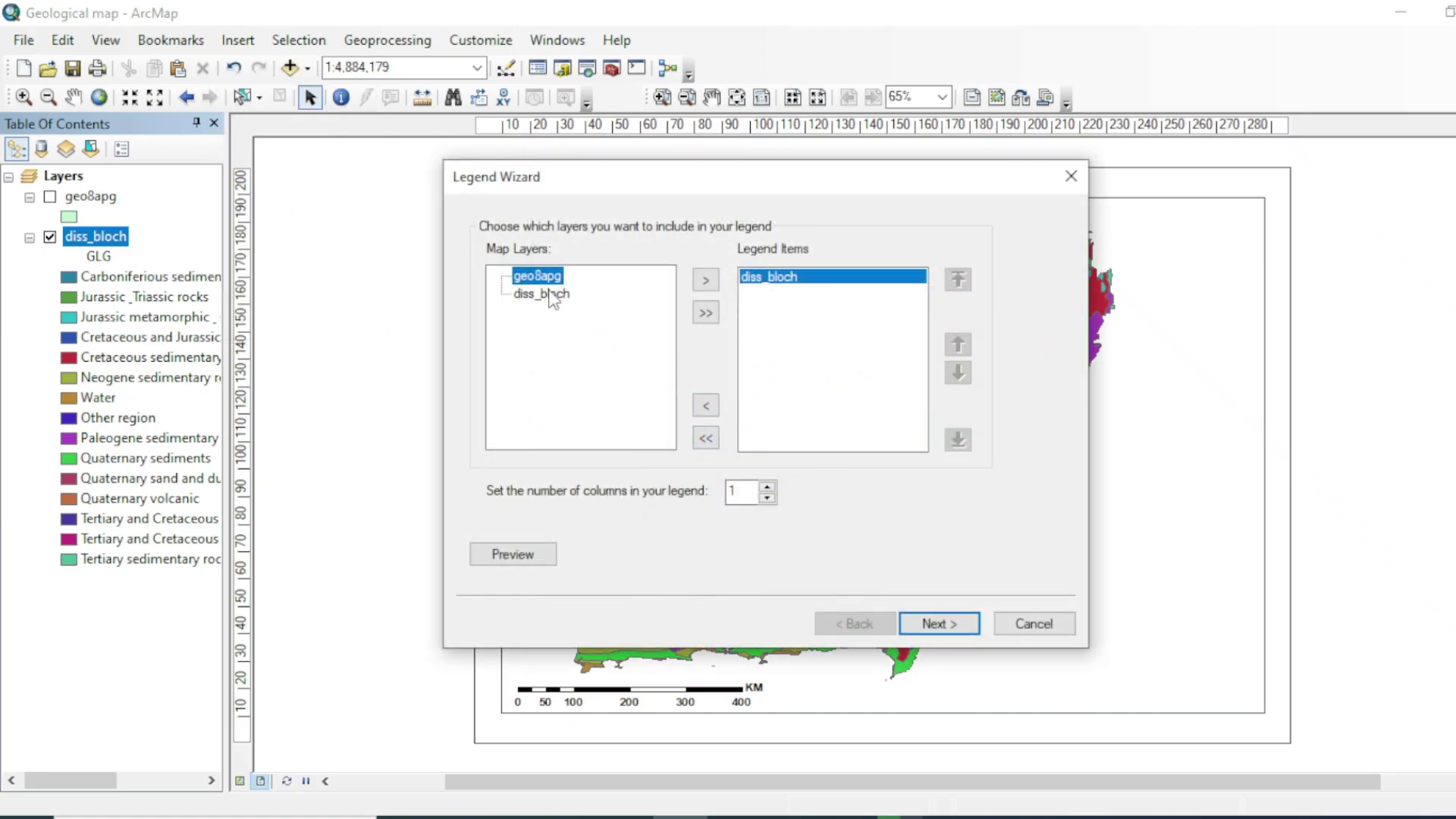
{"action": "left_click", "coordinate": [542, 293]}
{"action": "left_click", "coordinate": [940, 624]}
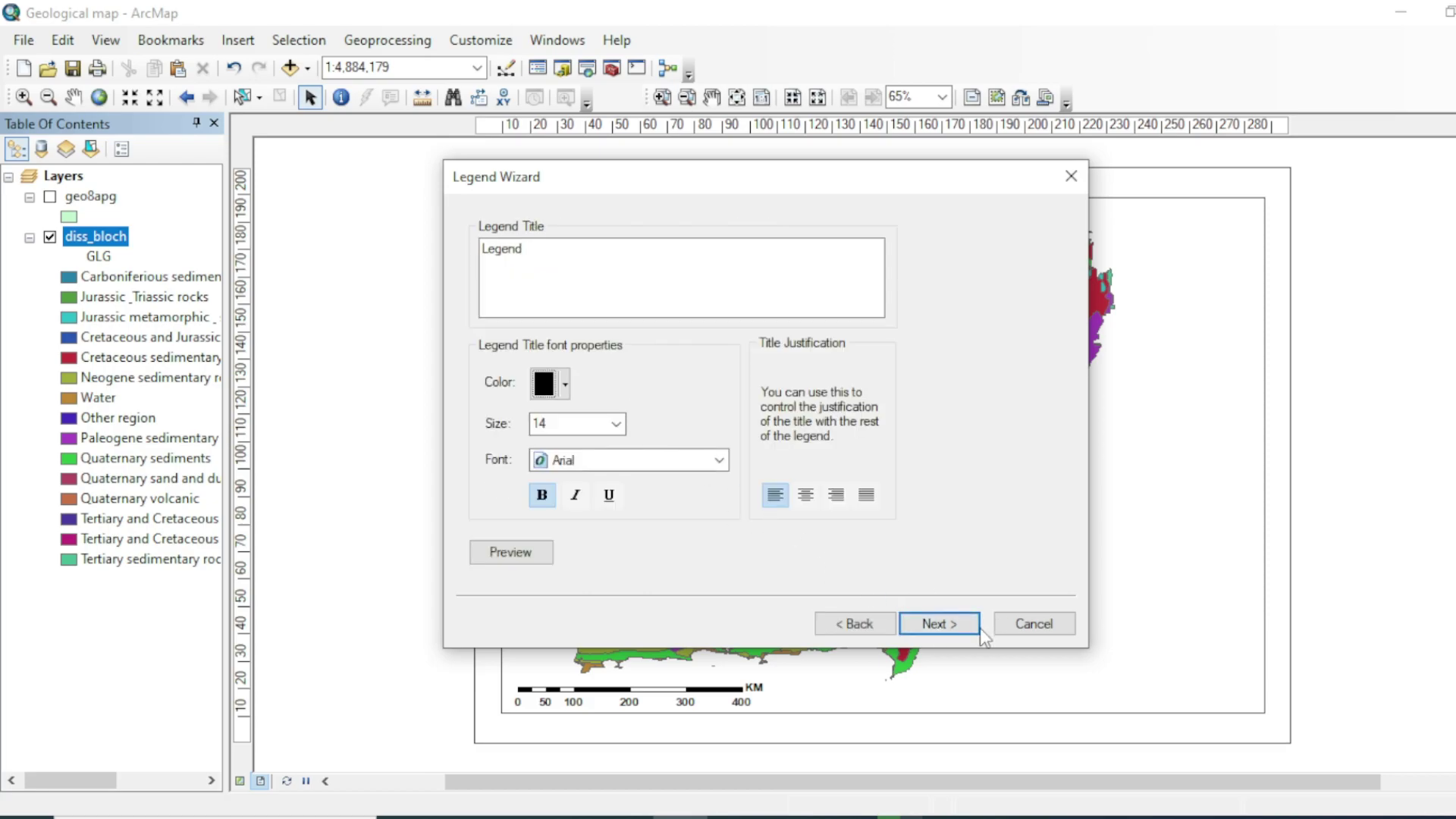
{"action": "left_click", "coordinate": [938, 623]}
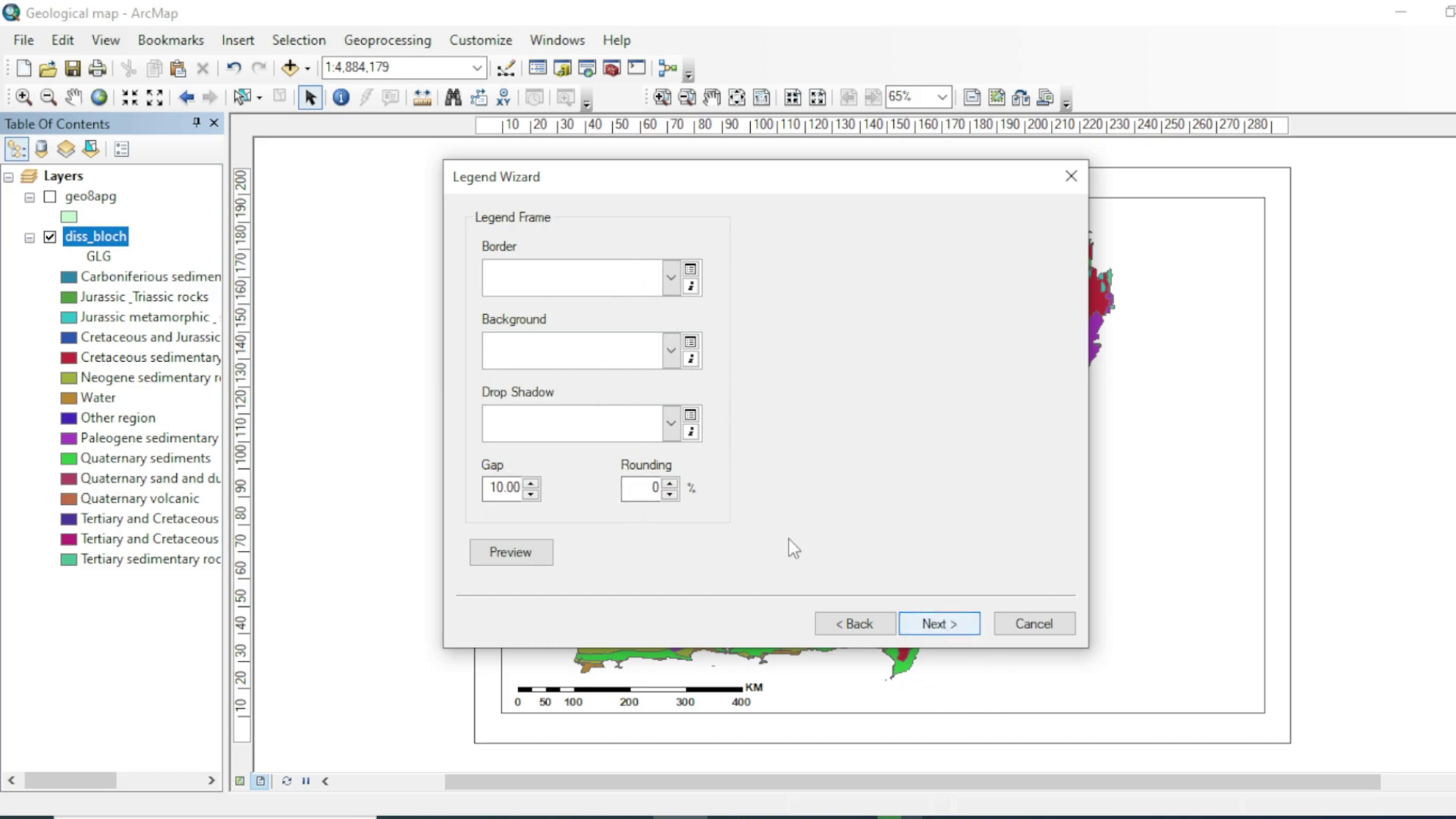
{"action": "left_click", "coordinate": [952, 622]}
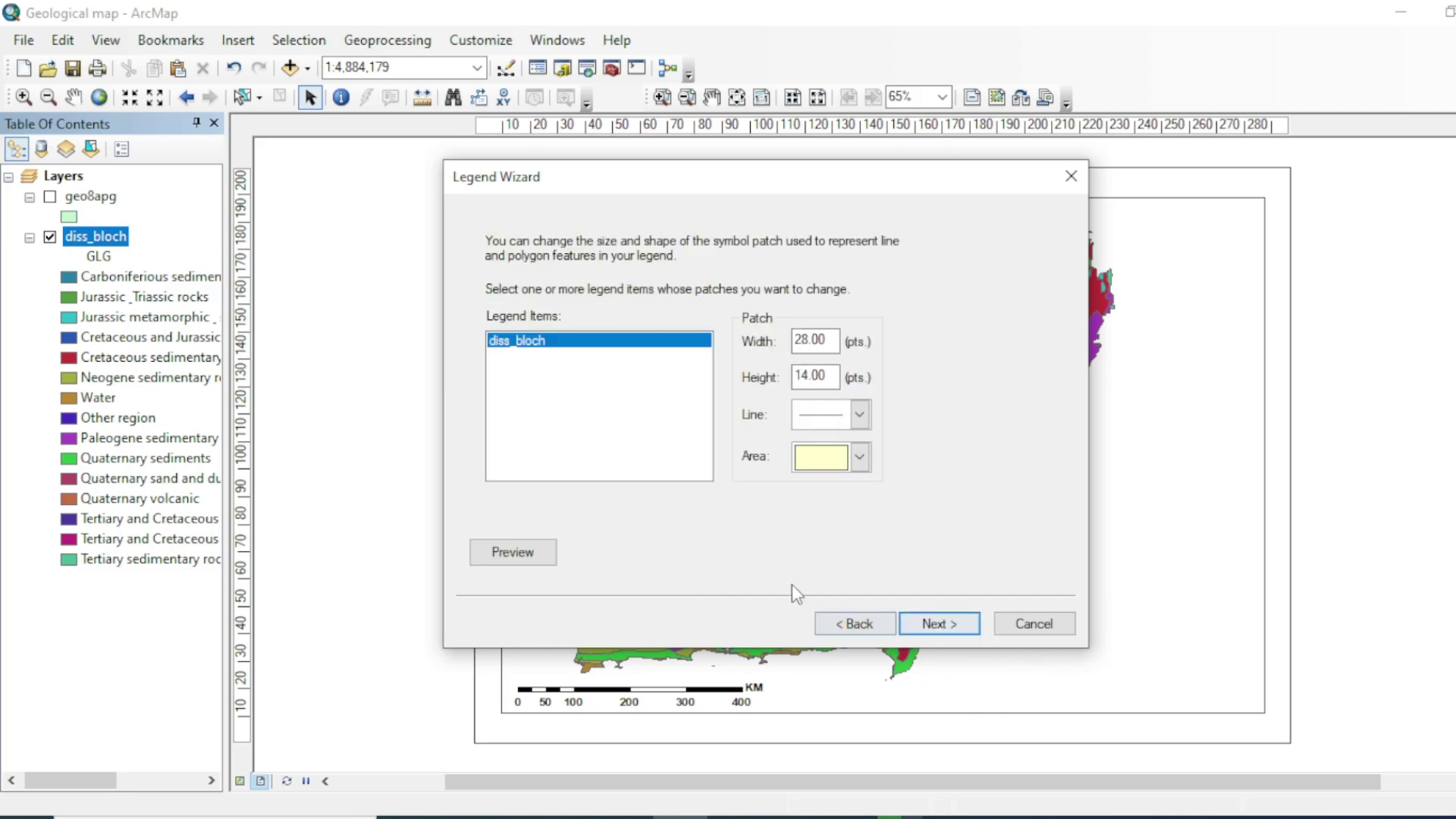
{"action": "left_click", "coordinate": [947, 627]}
{"action": "left_click", "coordinate": [944, 623]}
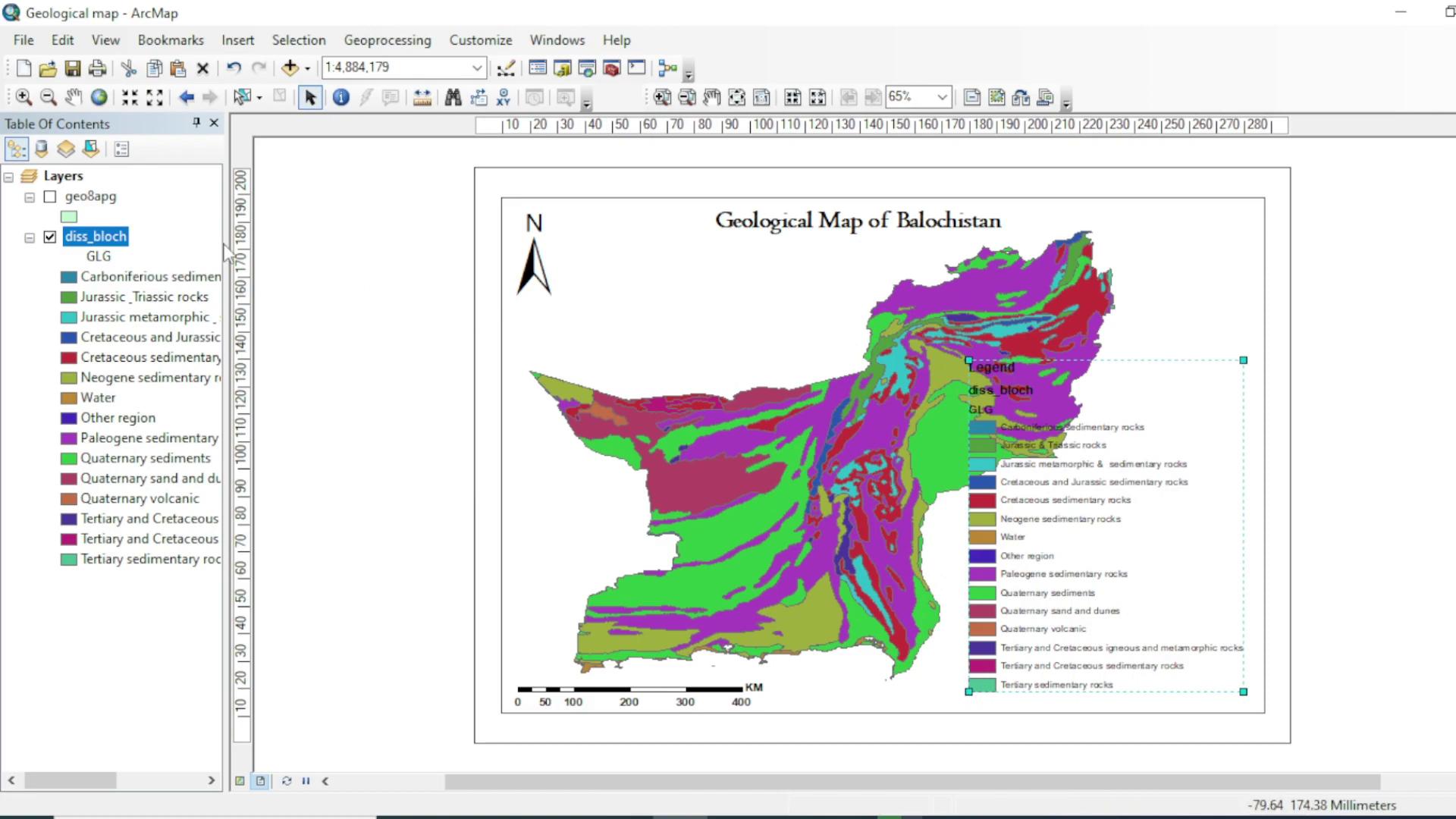
- Shift the map left in its frame and move the legend toward the lower right
{"action": "left_click", "coordinate": [73, 97]}
{"action": "left_click_drag", "start_coordinate": [803, 471], "coordinate": [762, 453]}
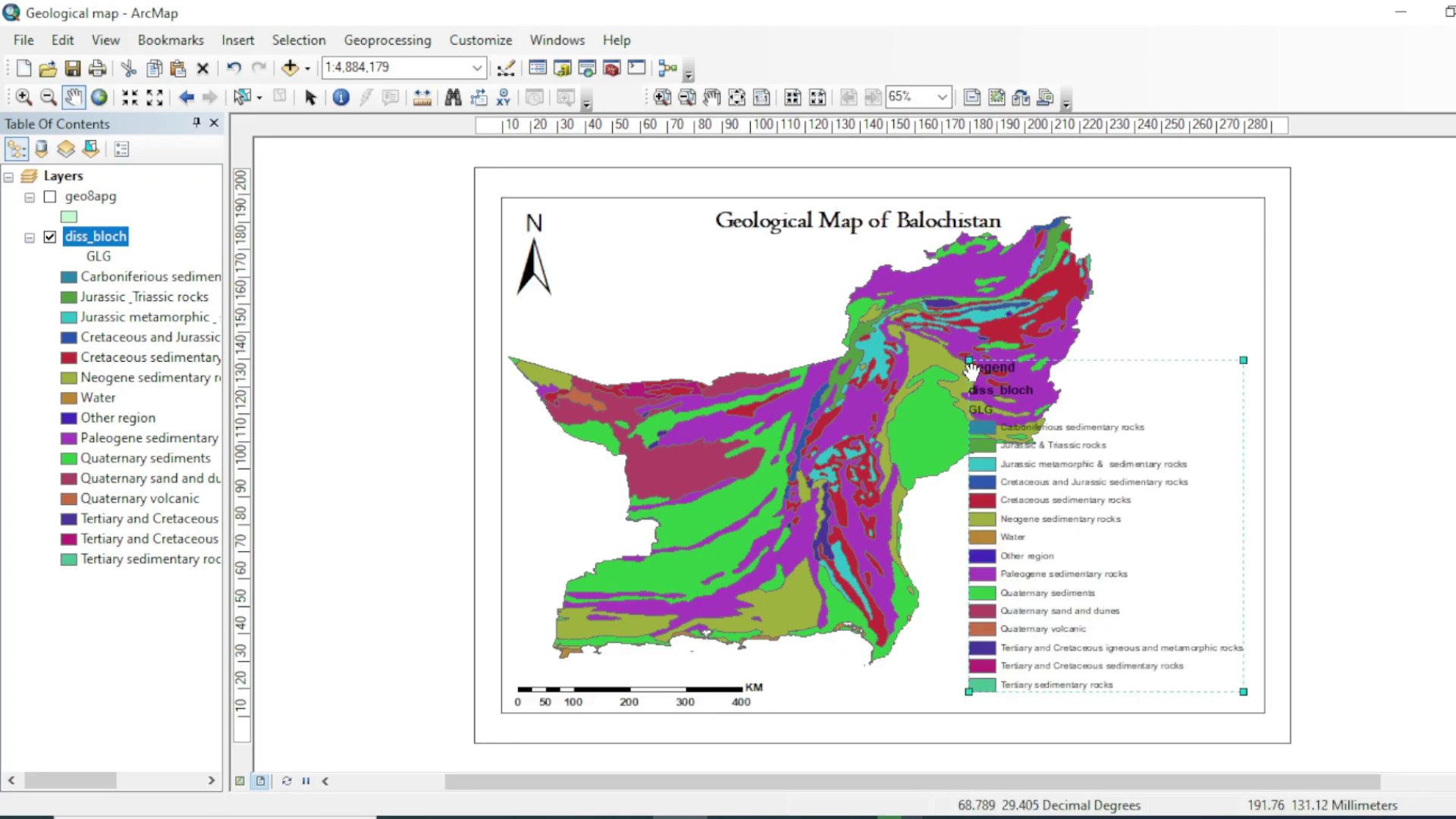
{"action": "left_click", "coordinate": [310, 97]}
{"action": "left_click", "coordinate": [1026, 494]}
{"action": "left_click", "coordinate": [965, 370]}
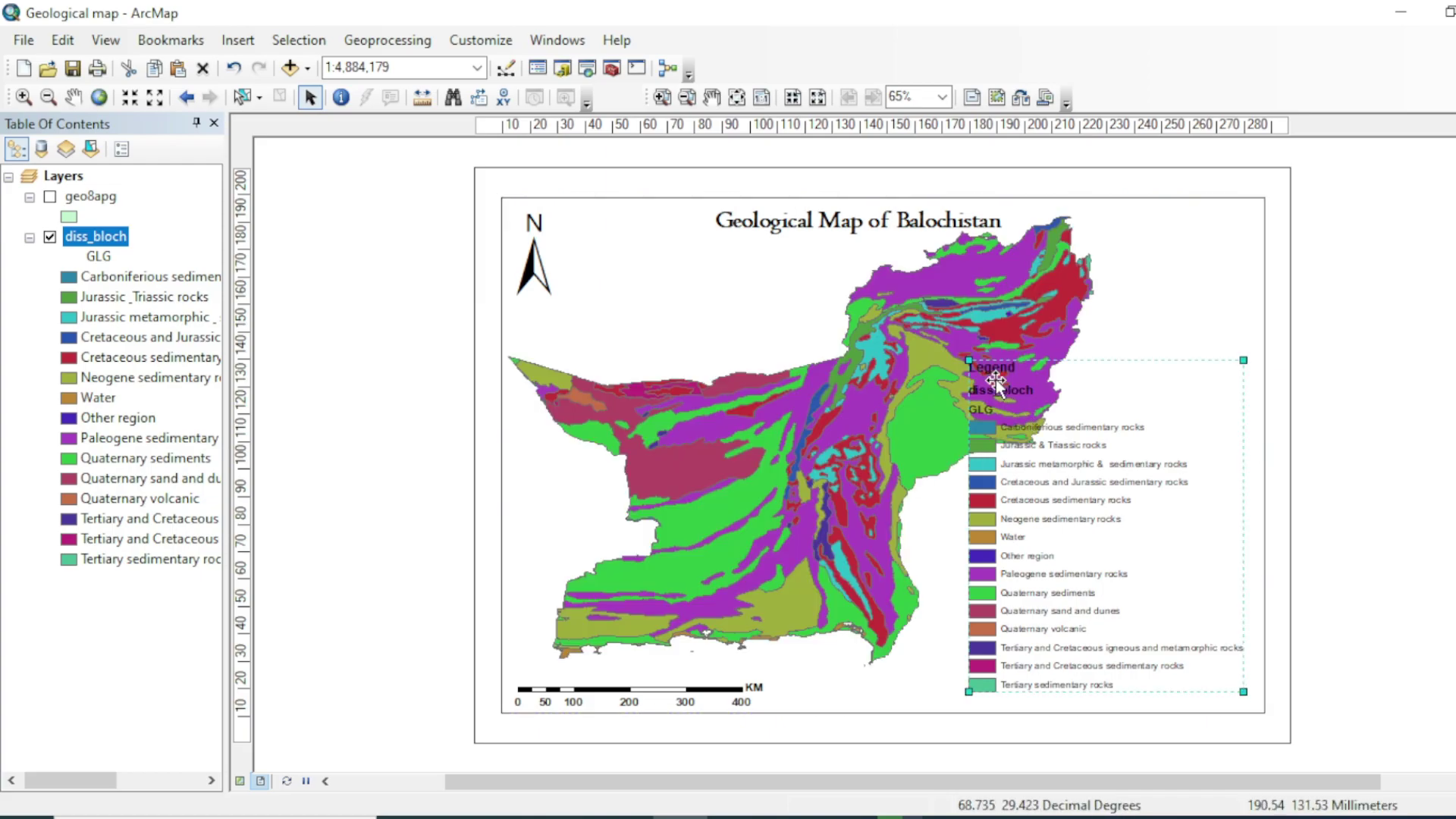
{"action": "left_click_drag", "start_coordinate": [999, 424], "coordinate": [1063, 501]}
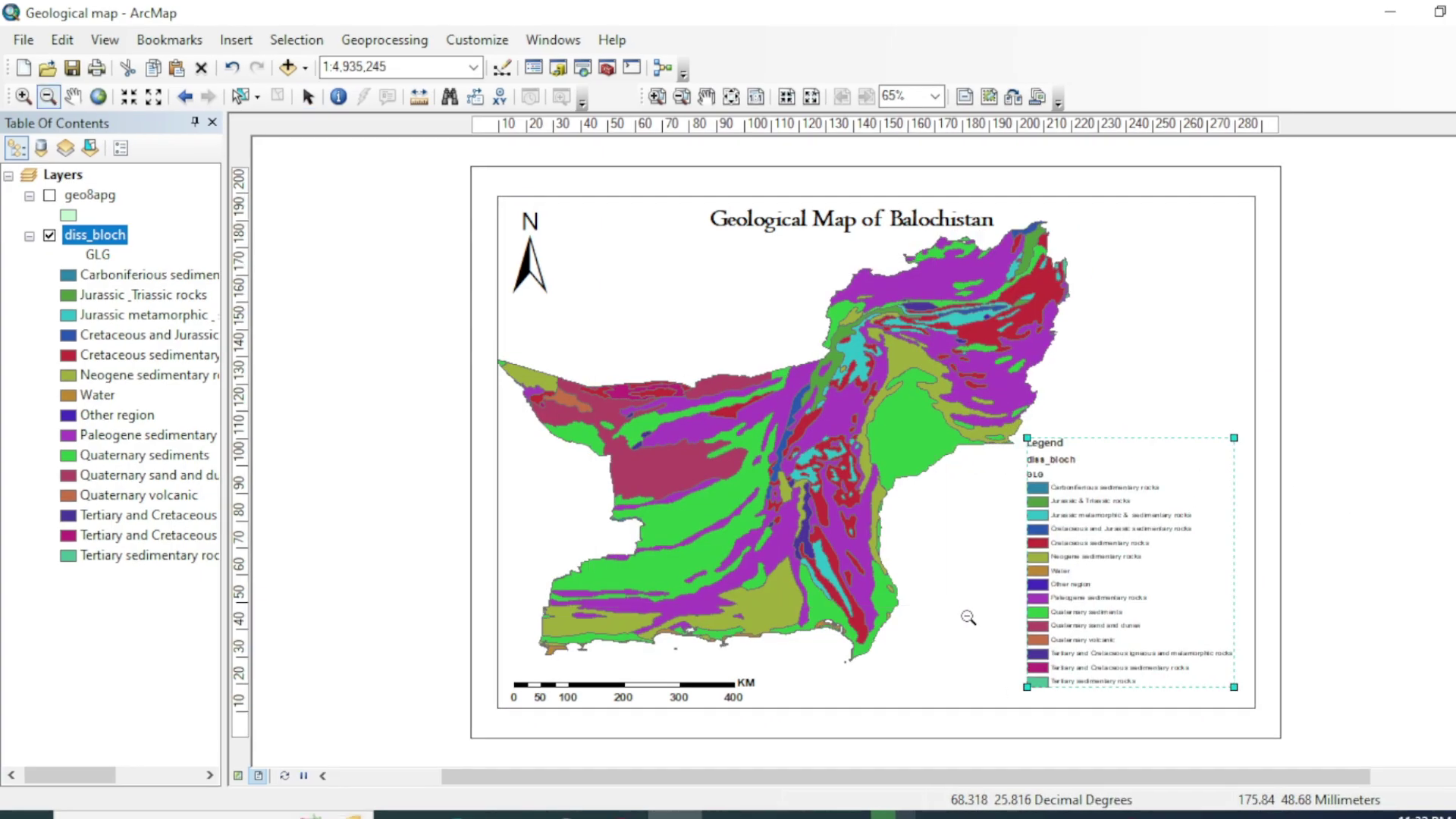
- Zoom the map to 1:5,226,040, recentre it, and nudge the legend down-right
{"action": "left_click", "coordinate": [968, 617]}
{"action": "left_click", "coordinate": [23, 96]}
{"action": "left_click", "coordinate": [920, 579]}
{"action": "left_click", "coordinate": [73, 96]}
{"action": "left_click_drag", "start_coordinate": [954, 449], "coordinate": [841, 428]}
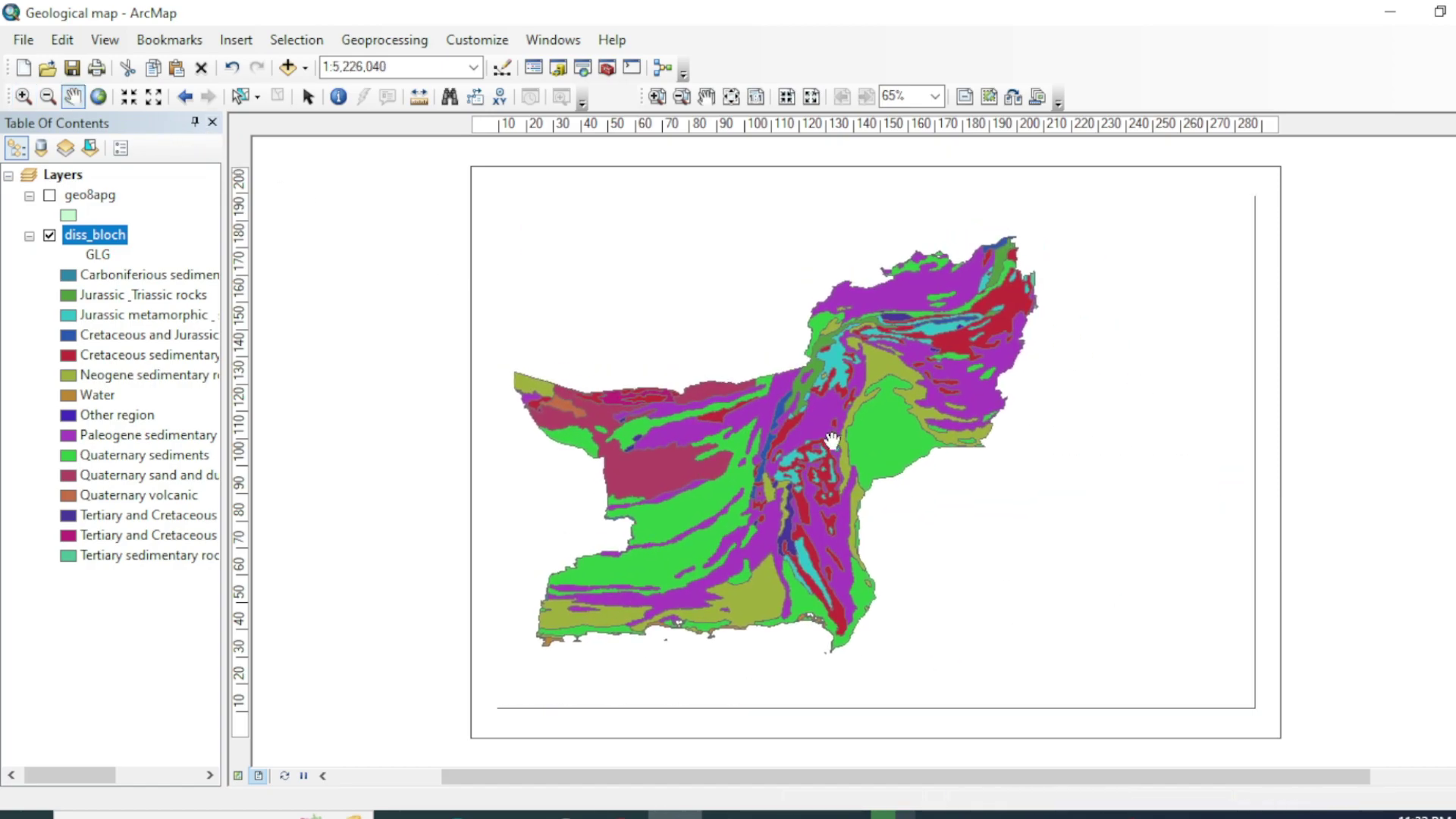
{"action": "left_click", "coordinate": [307, 96]}
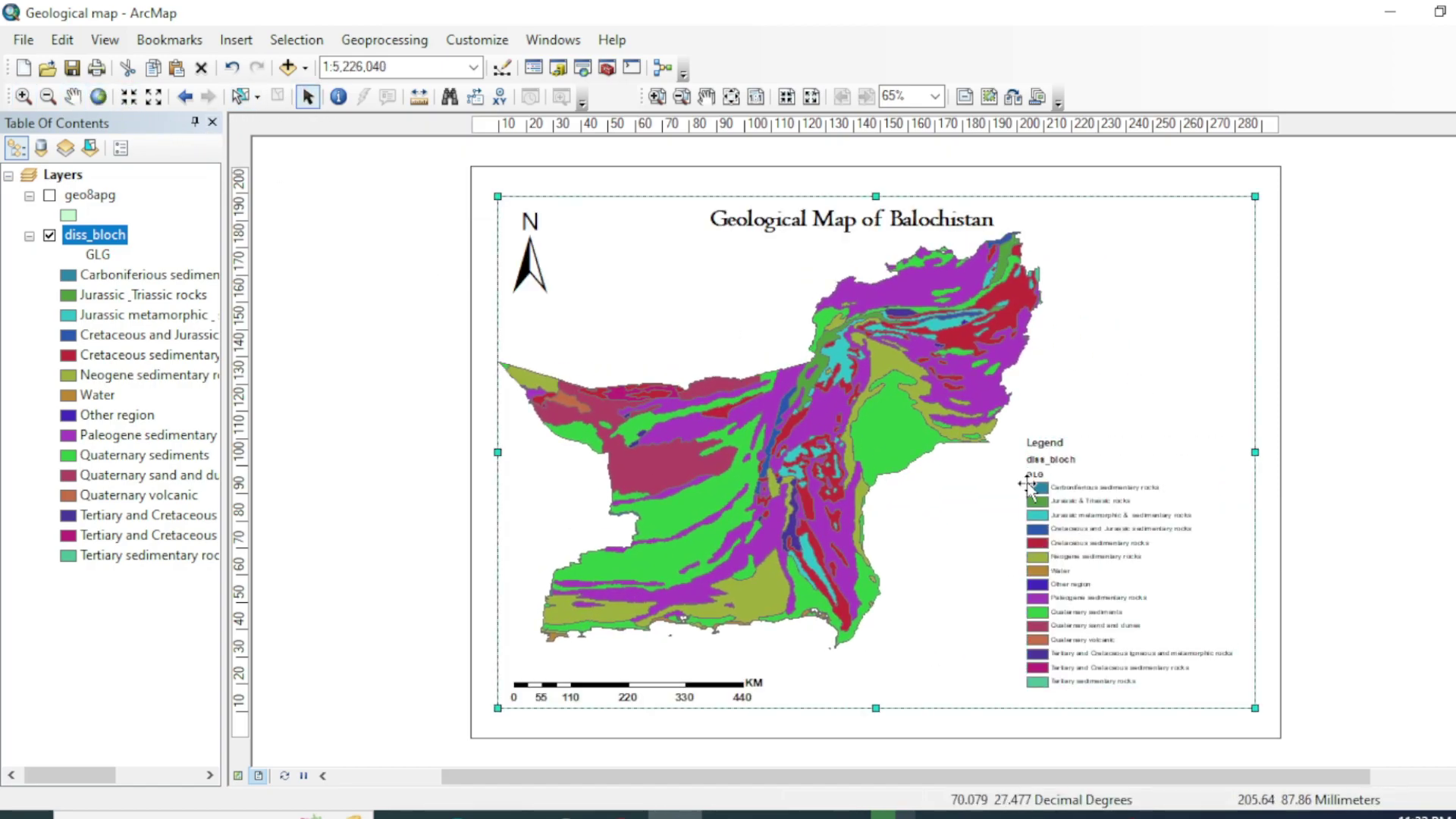
{"action": "left_click", "coordinate": [1045, 470]}
{"action": "left_click_drag", "start_coordinate": [1045, 470], "coordinate": [1061, 489]}
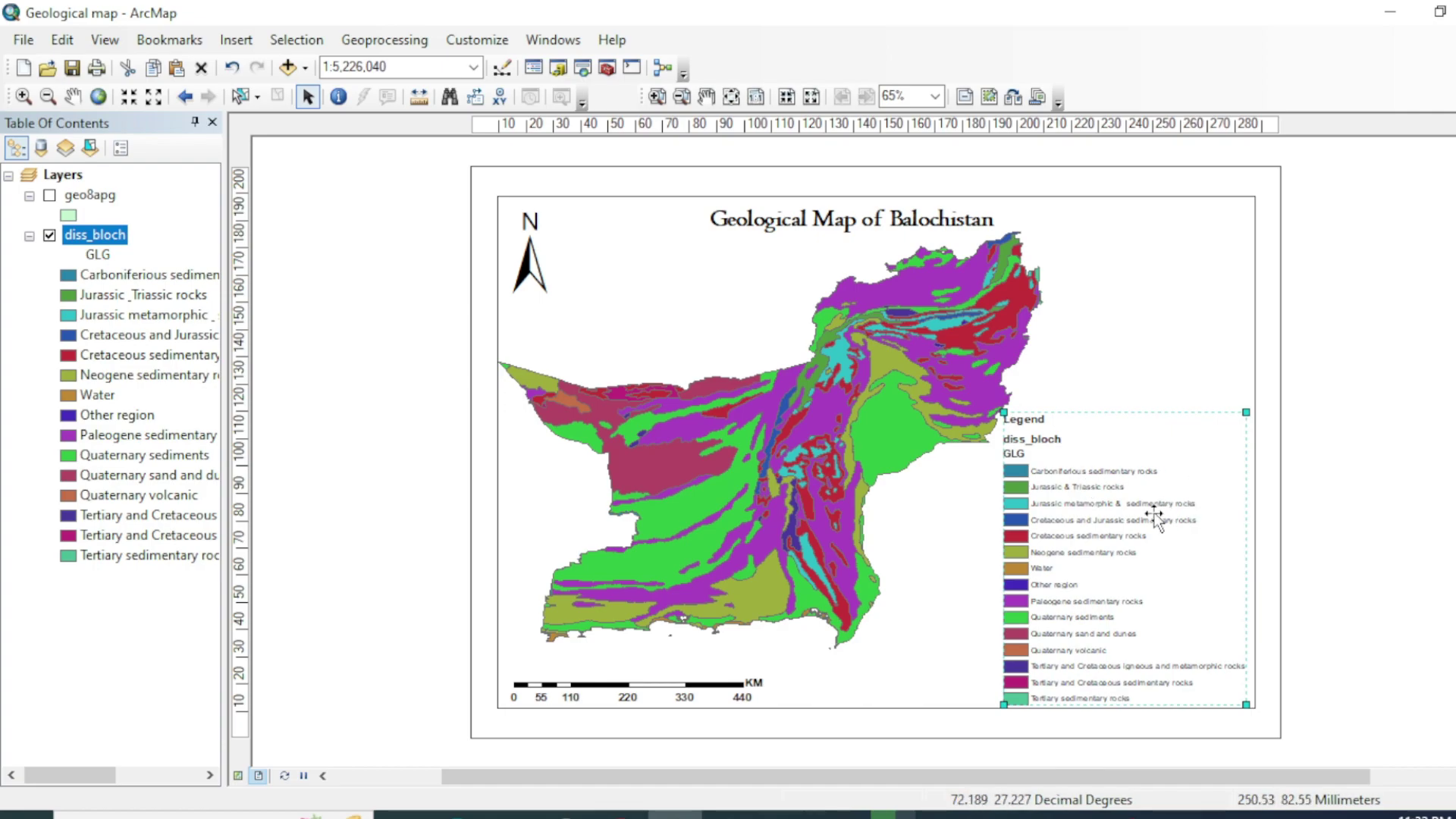
{"action": "left_click", "coordinate": [1277, 564]}
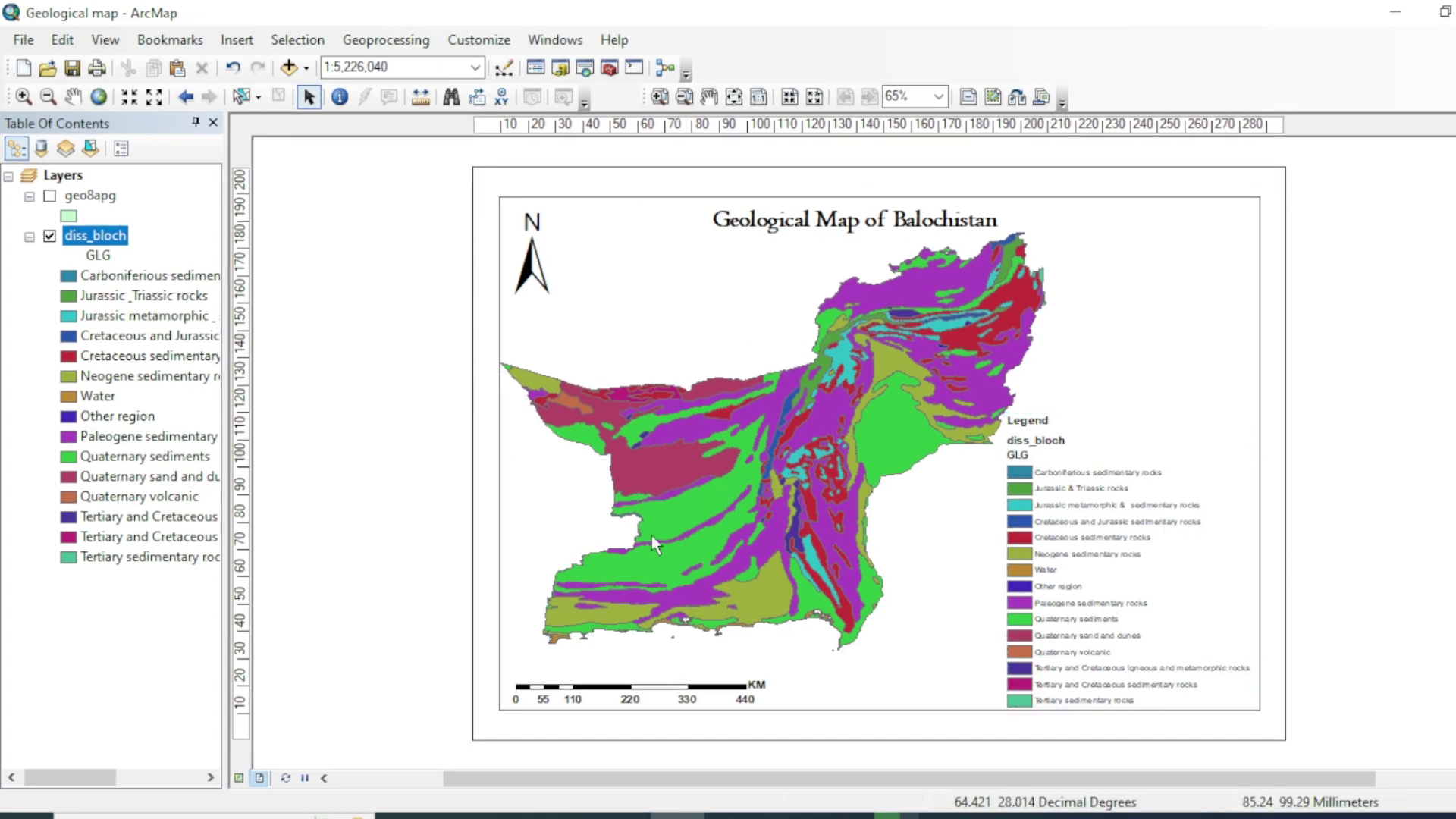
{"action": "left_click", "coordinate": [1116, 518]}
{"action": "left_click", "coordinate": [962, 494]}
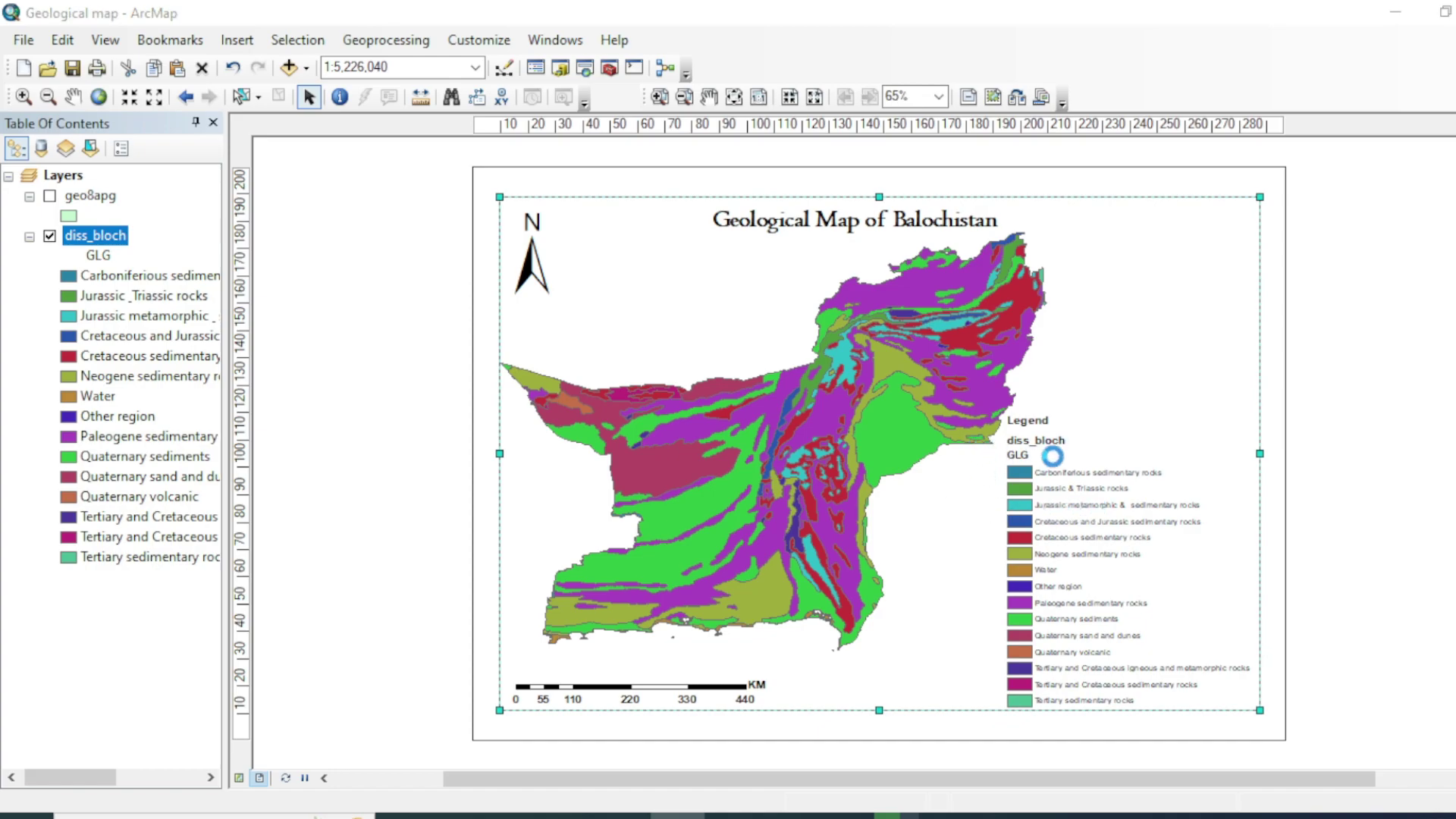
- Select all legend items in Legend Properties and set their labels to bold
{"action": "double_click", "coordinate": [1054, 454]}
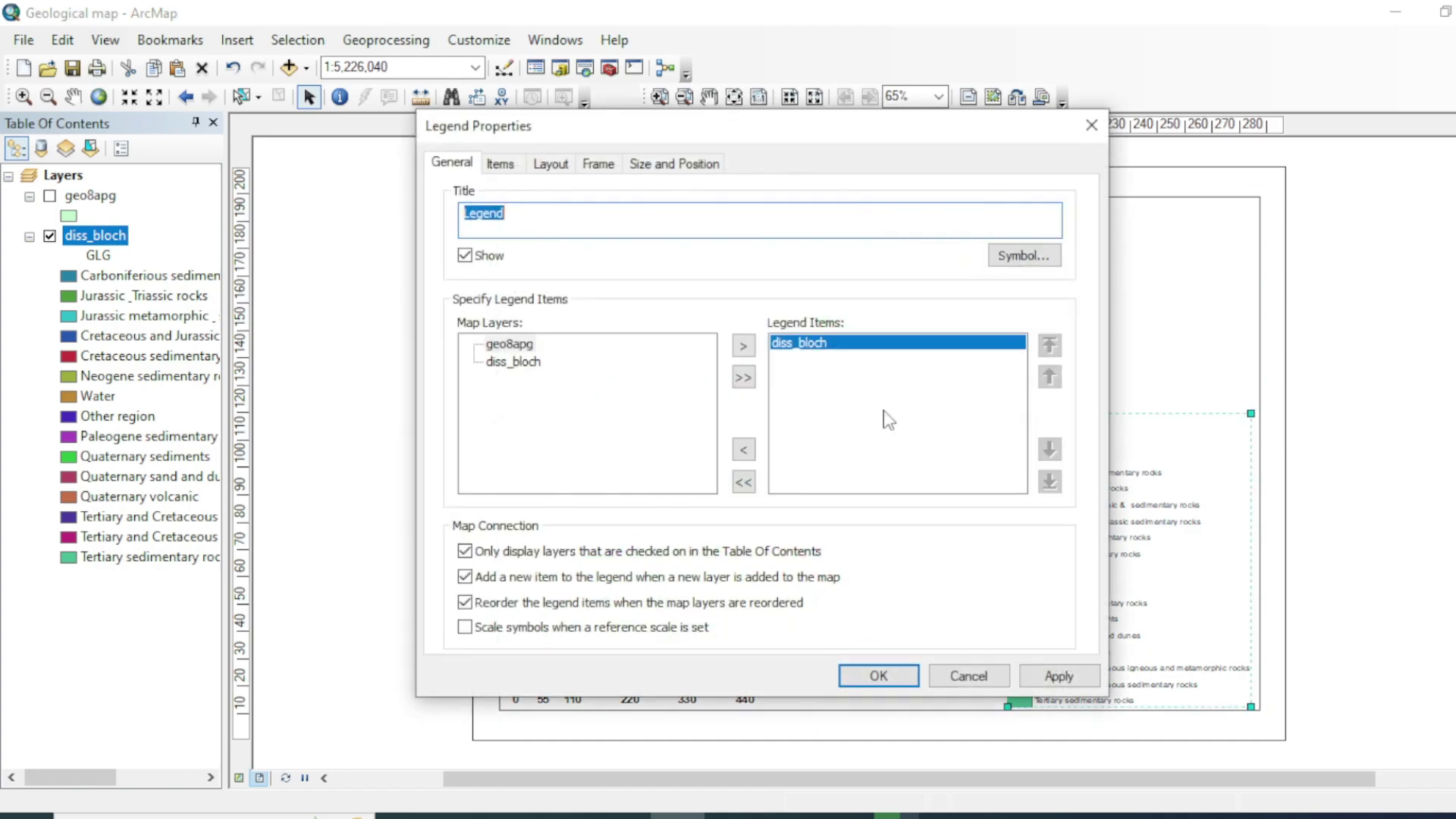
{"action": "left_click", "coordinate": [501, 164]}
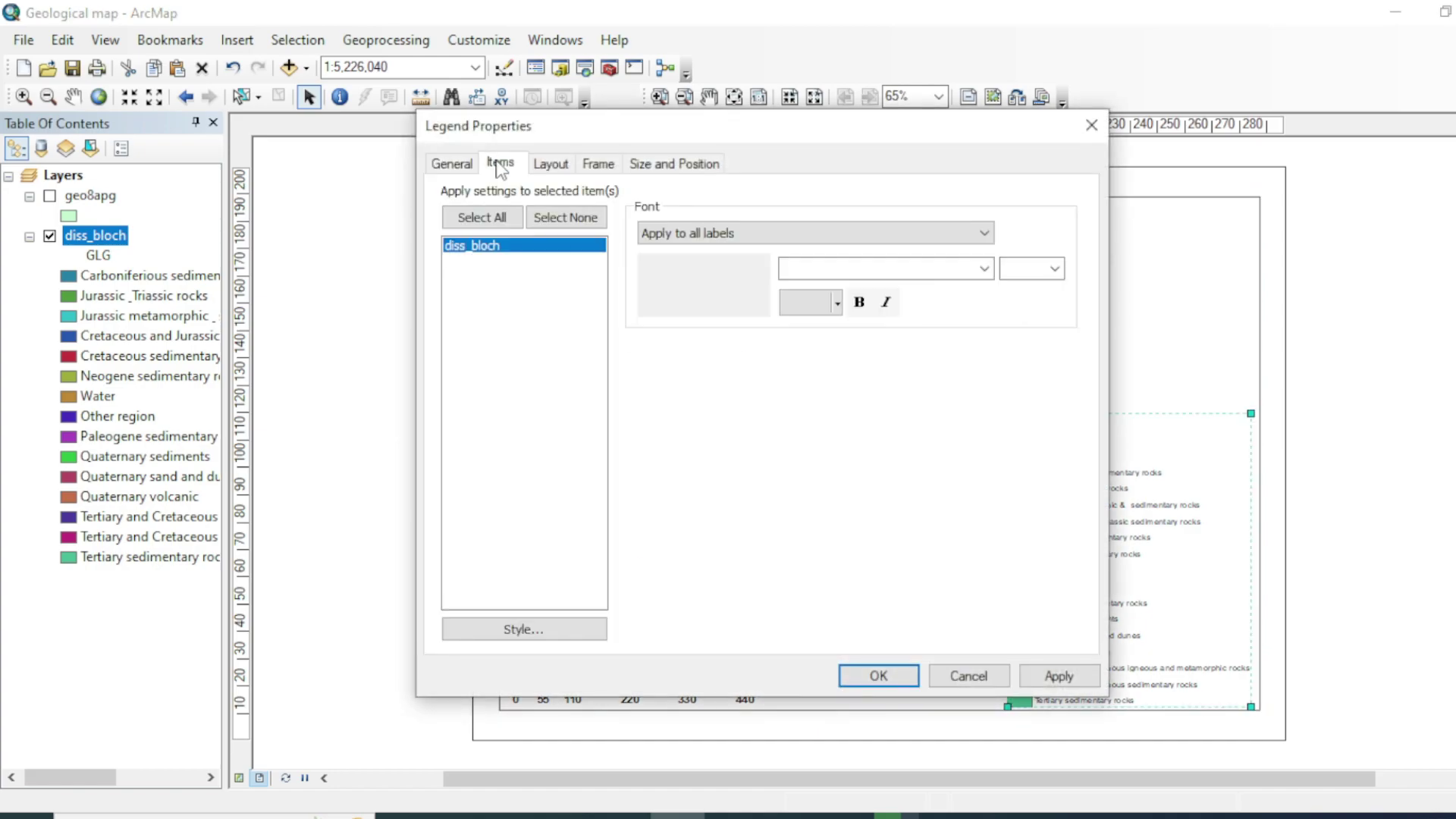
{"action": "left_click", "coordinate": [498, 216]}
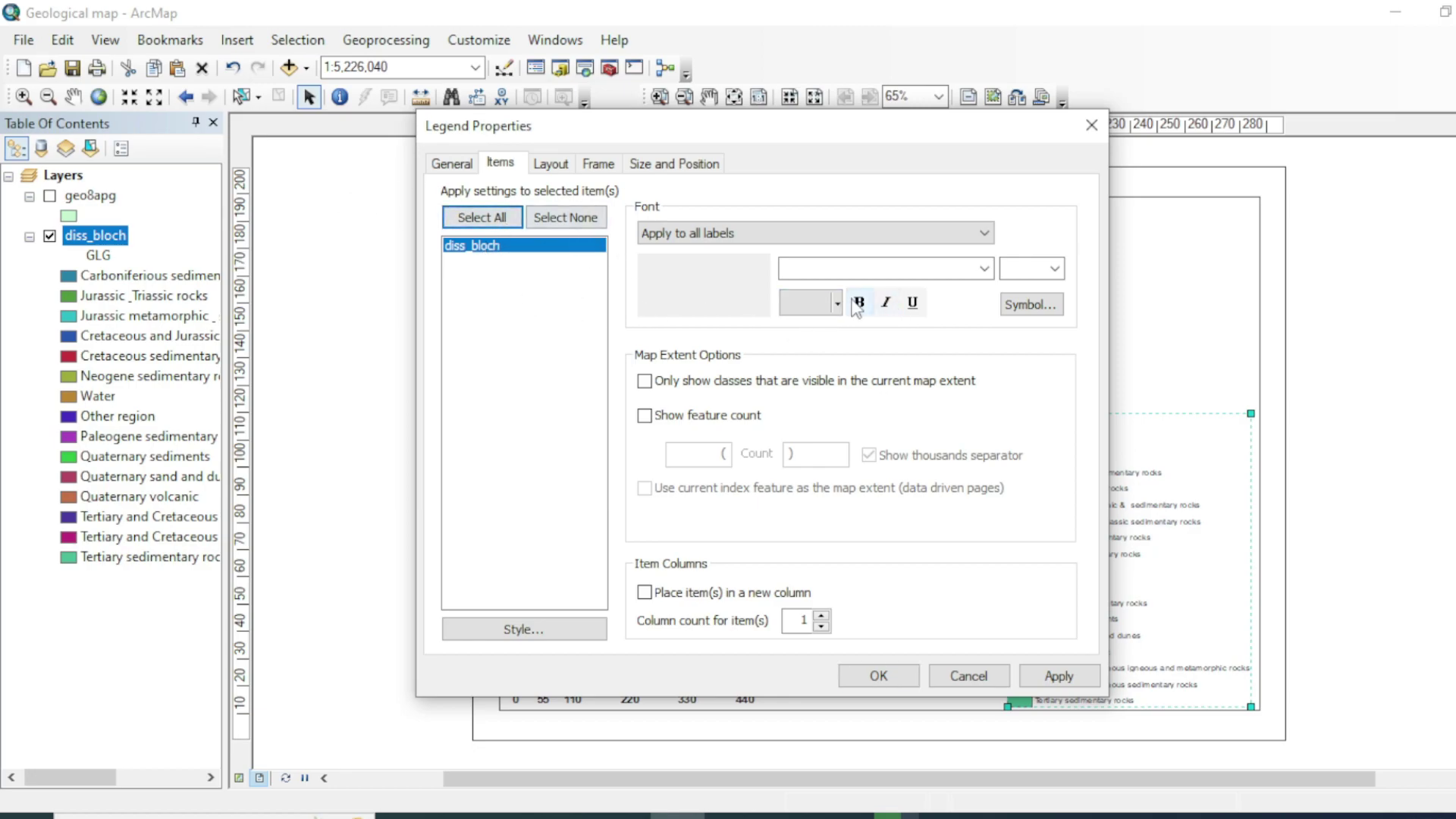
{"action": "left_click", "coordinate": [859, 302]}
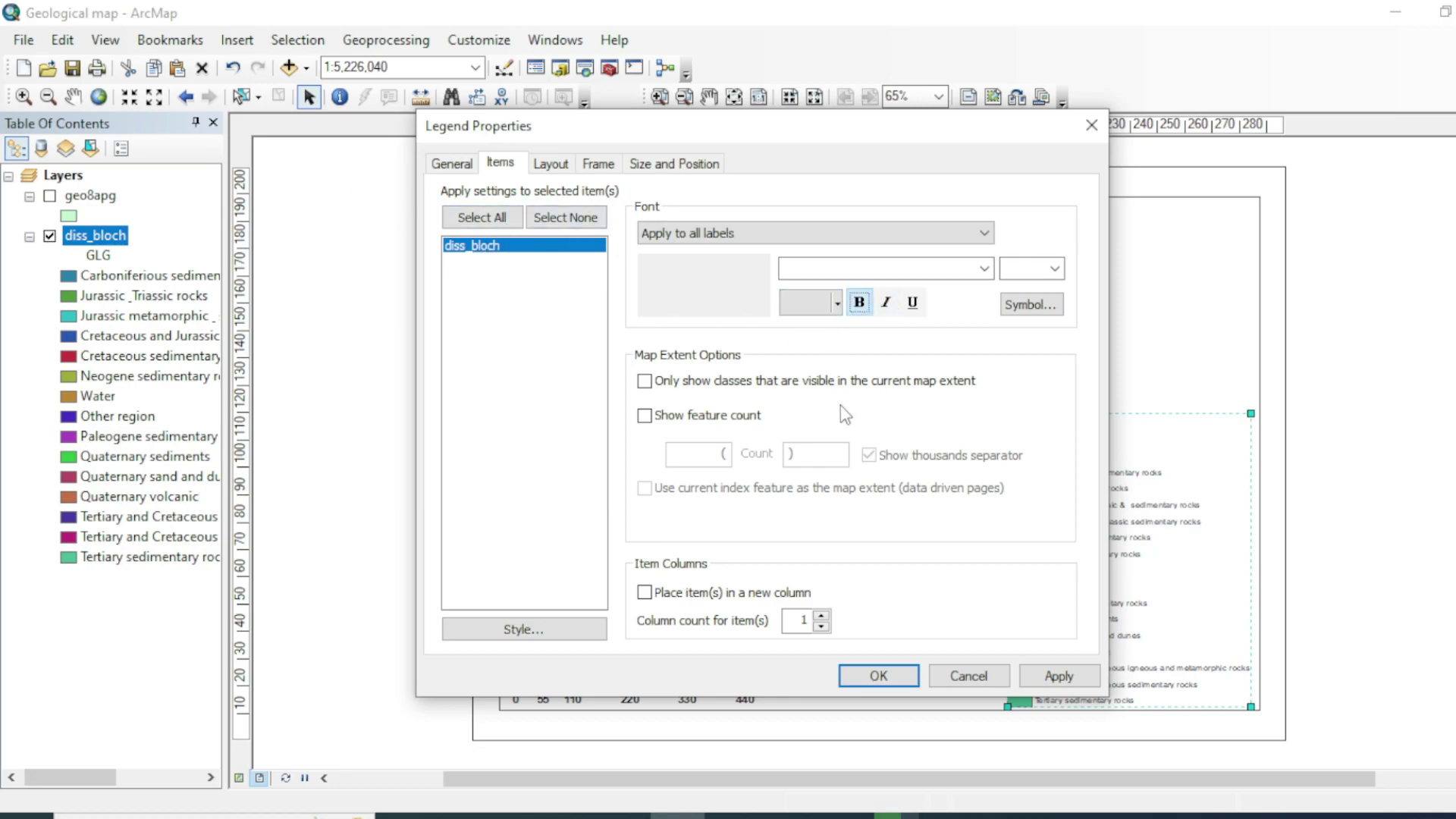
{"action": "left_click", "coordinate": [550, 163]}
{"action": "left_click", "coordinate": [599, 164]}
{"action": "left_click", "coordinate": [451, 164]}
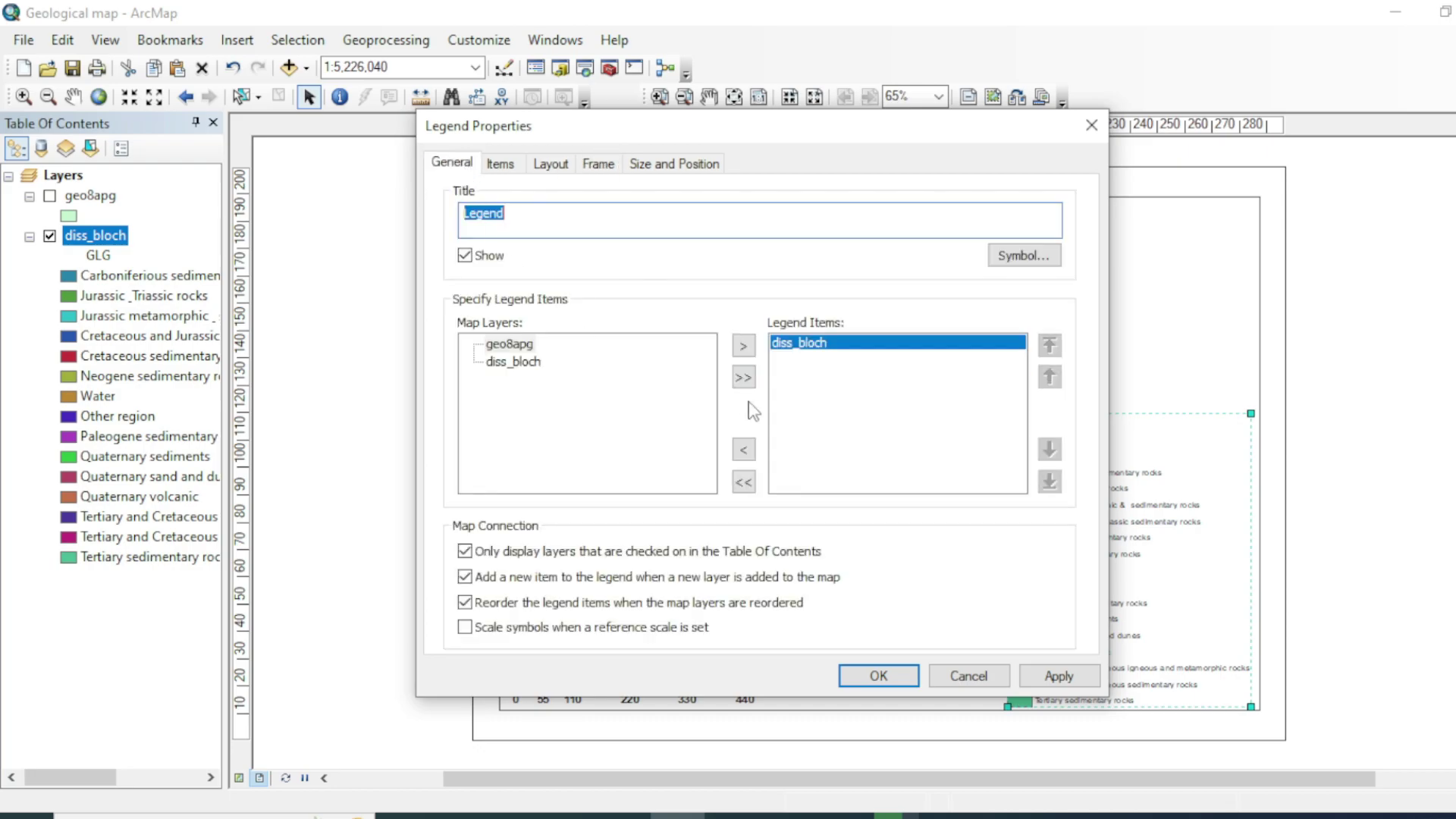
{"action": "left_click", "coordinate": [880, 675]}
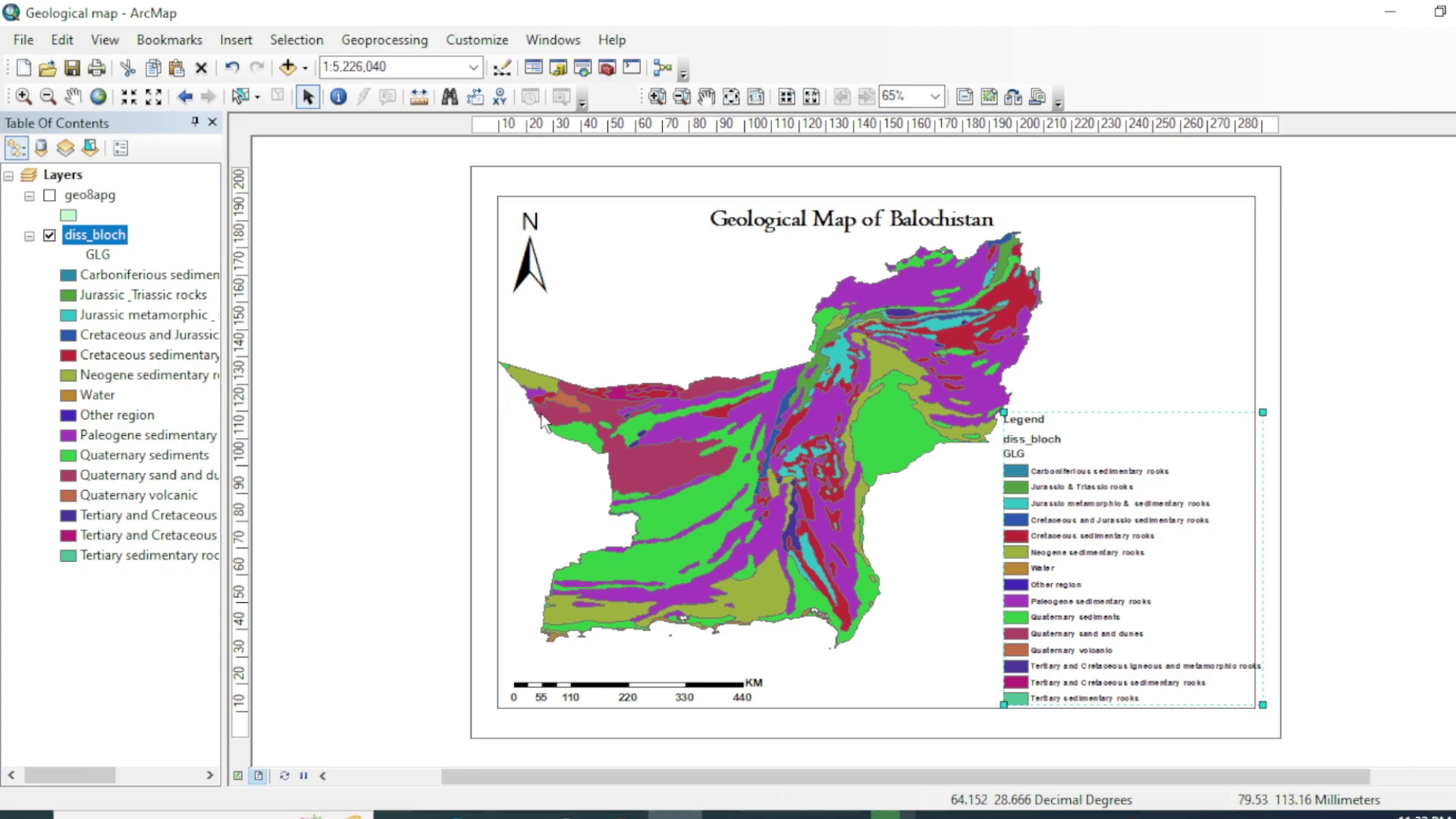
- Clear the GLG heading under the diss_bloch layer so it is blank
{"action": "left_click", "coordinate": [89, 241]}
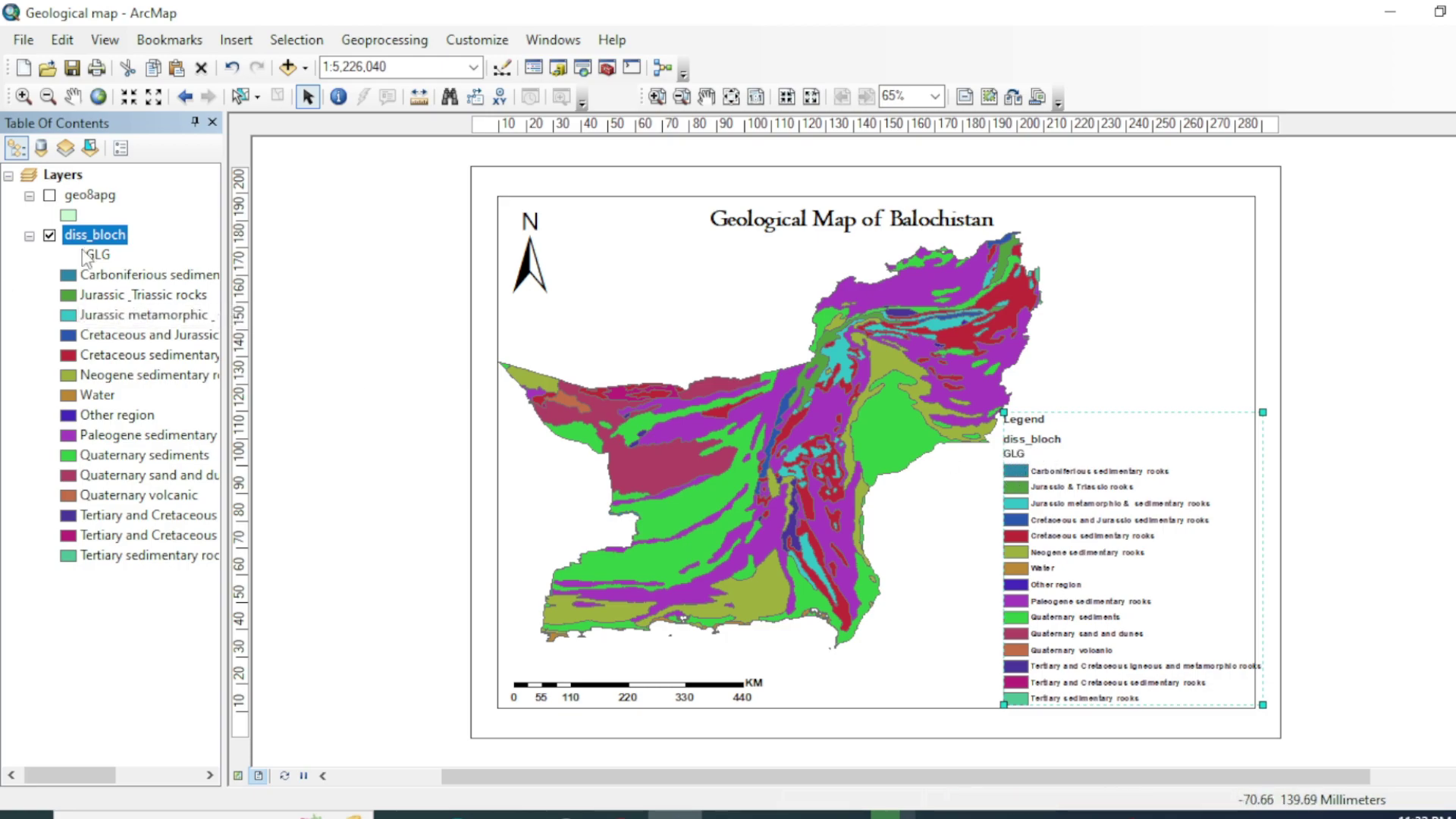
{"action": "left_click", "coordinate": [103, 259]}
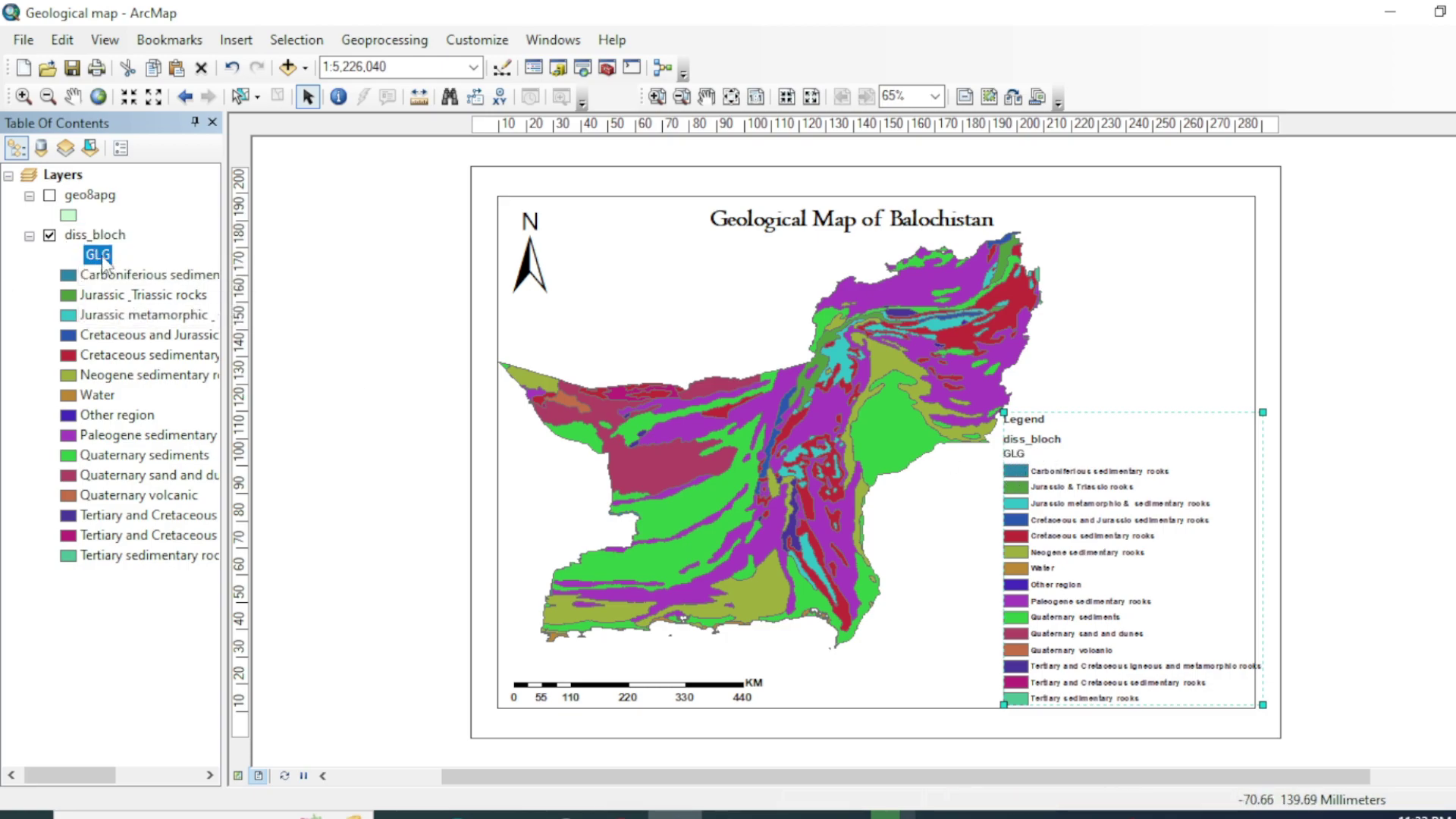
{"action": "key", "text": "F2"}
{"action": "key", "text": "BackSpace"}
{"action": "key", "text": "Return"}
- Rename the diss_bloch layer to 'Geological timescale'
{"action": "left_click", "coordinate": [101, 243]}
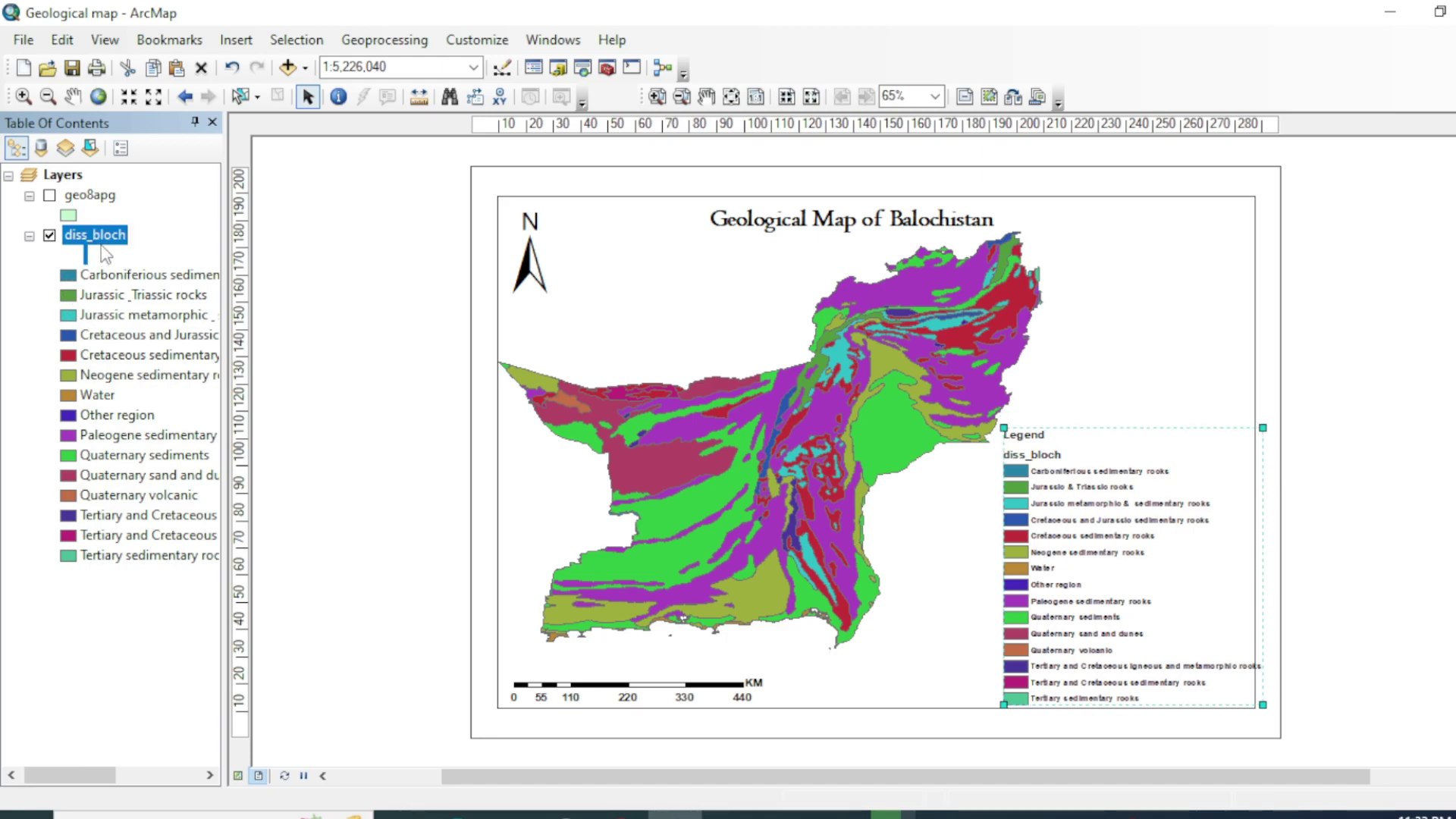
{"action": "left_click", "coordinate": [103, 238]}
{"action": "type", "text": "Geological timescale"}
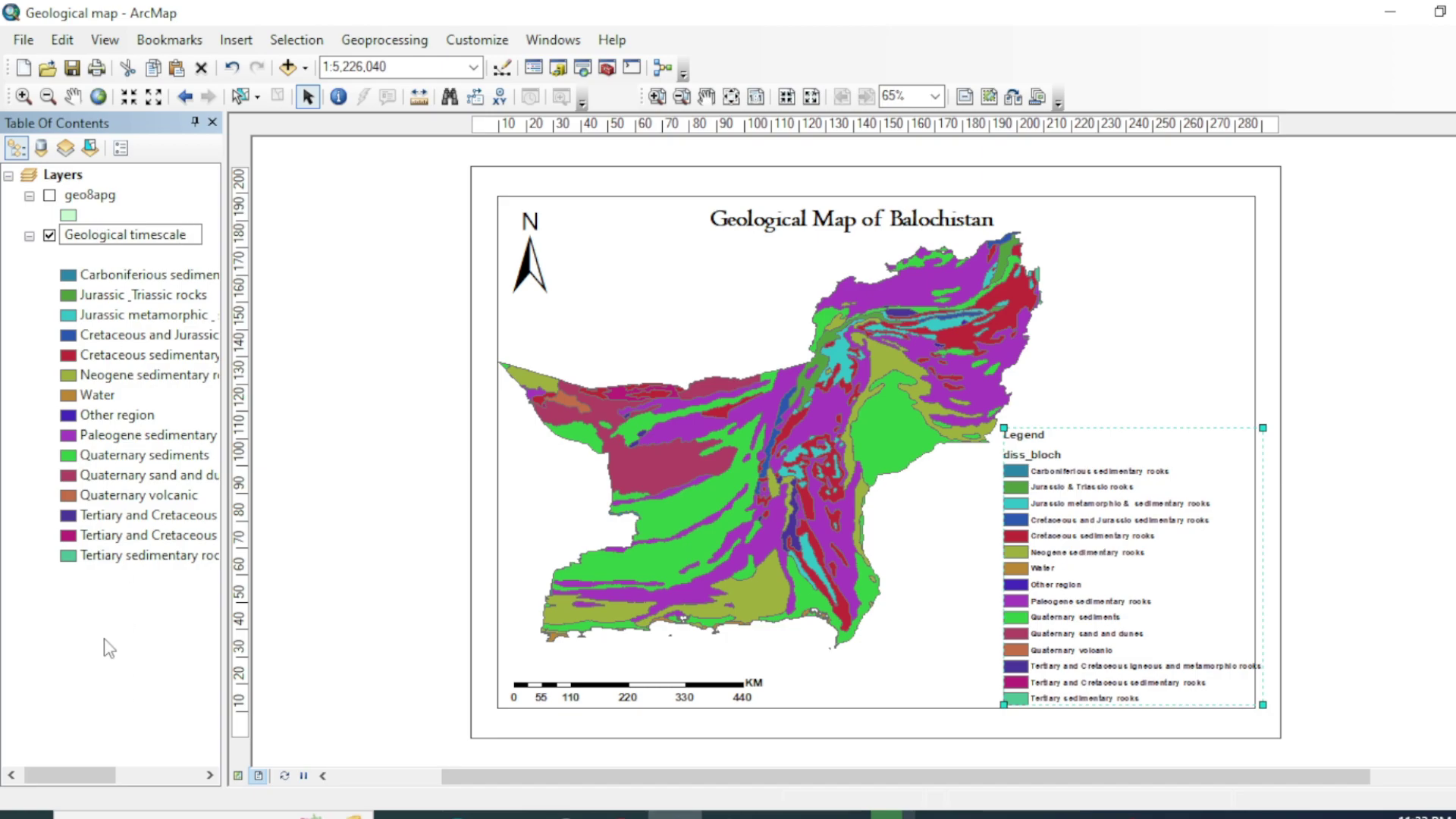
{"action": "key", "text": "Return"}
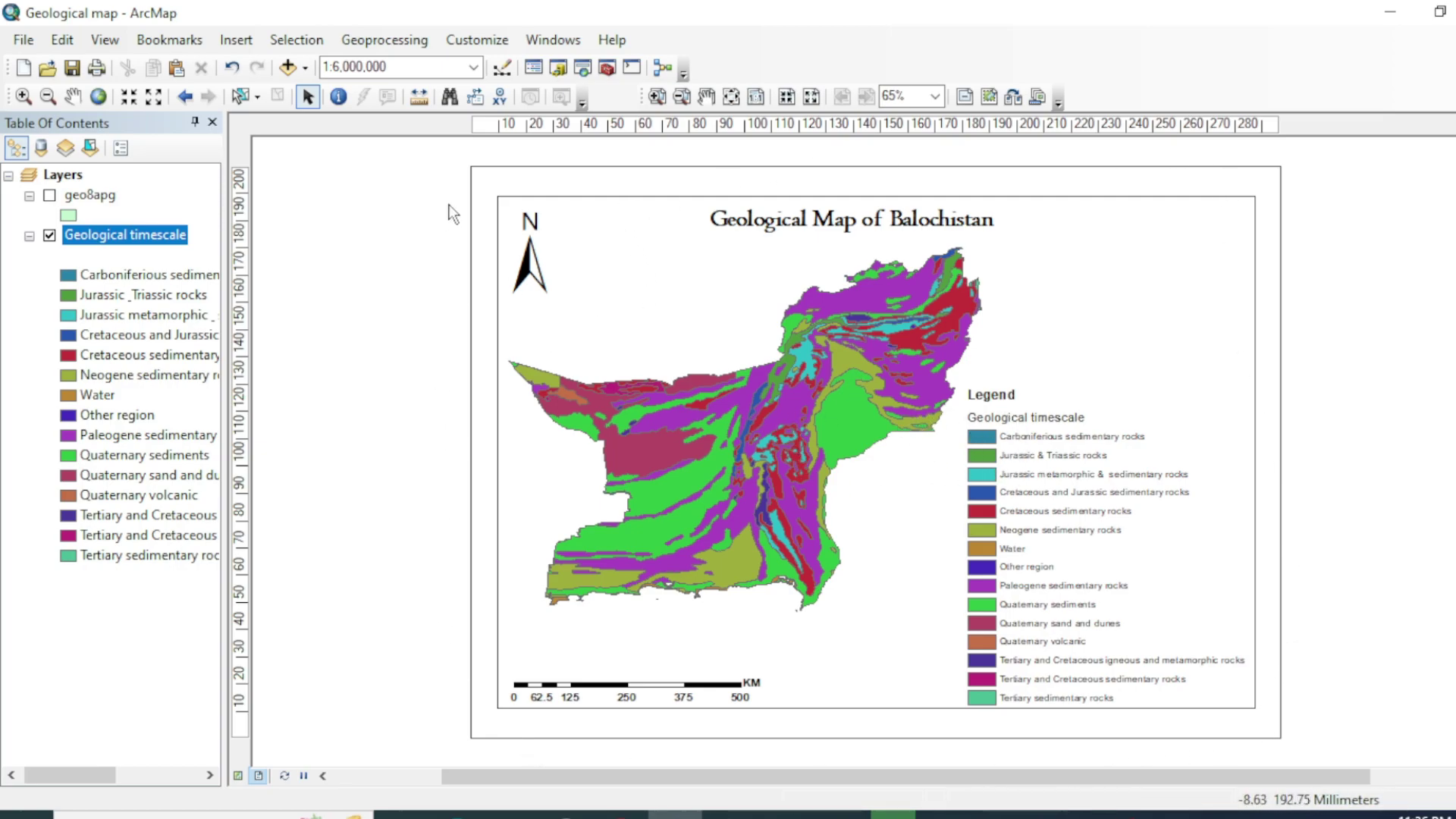
- Add a Measured Grid to the Balochistan data frame, accepting the wizard's default settings
{"action": "right_click", "coordinate": [652, 321]}
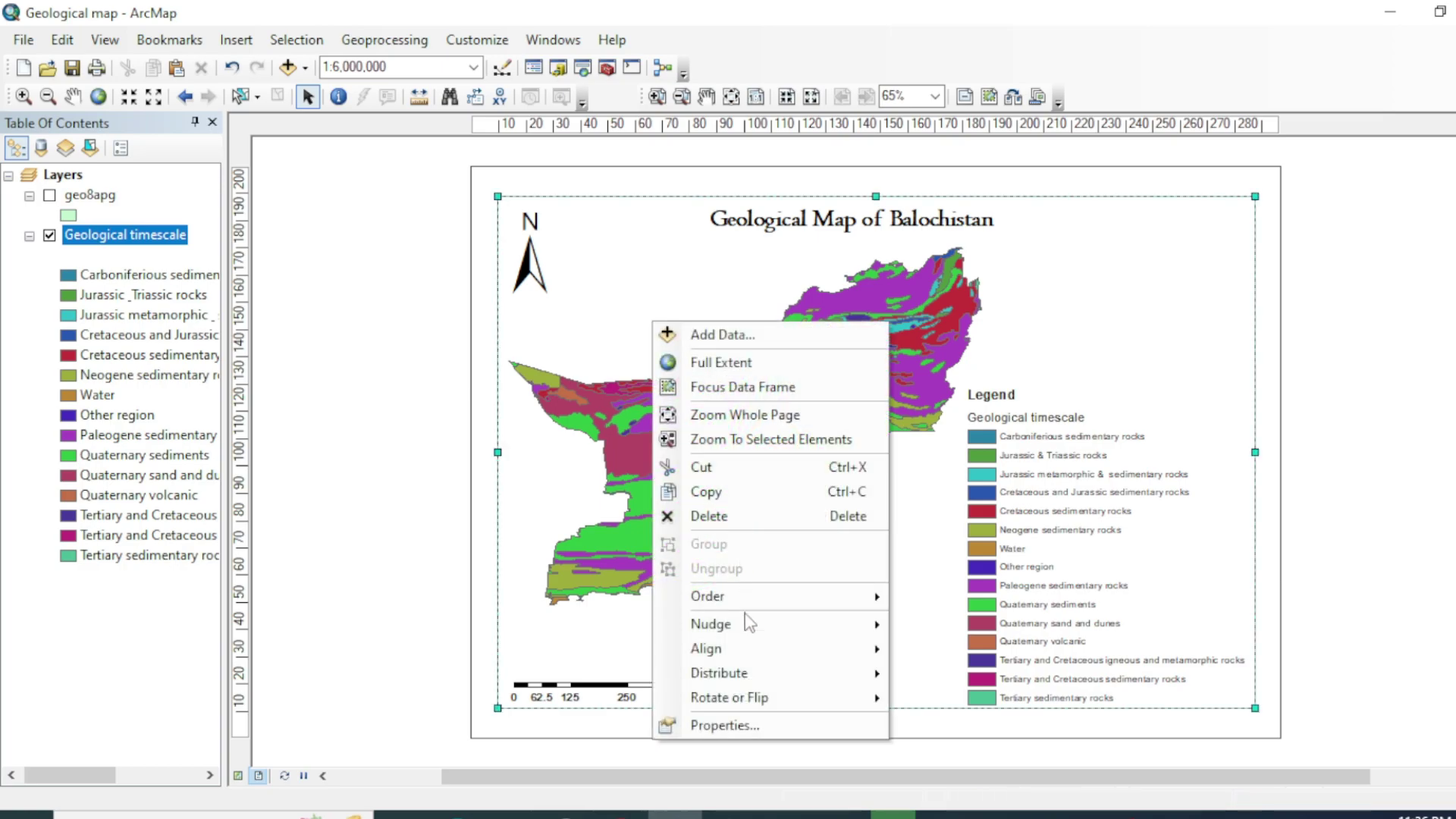
{"action": "left_click", "coordinate": [740, 726]}
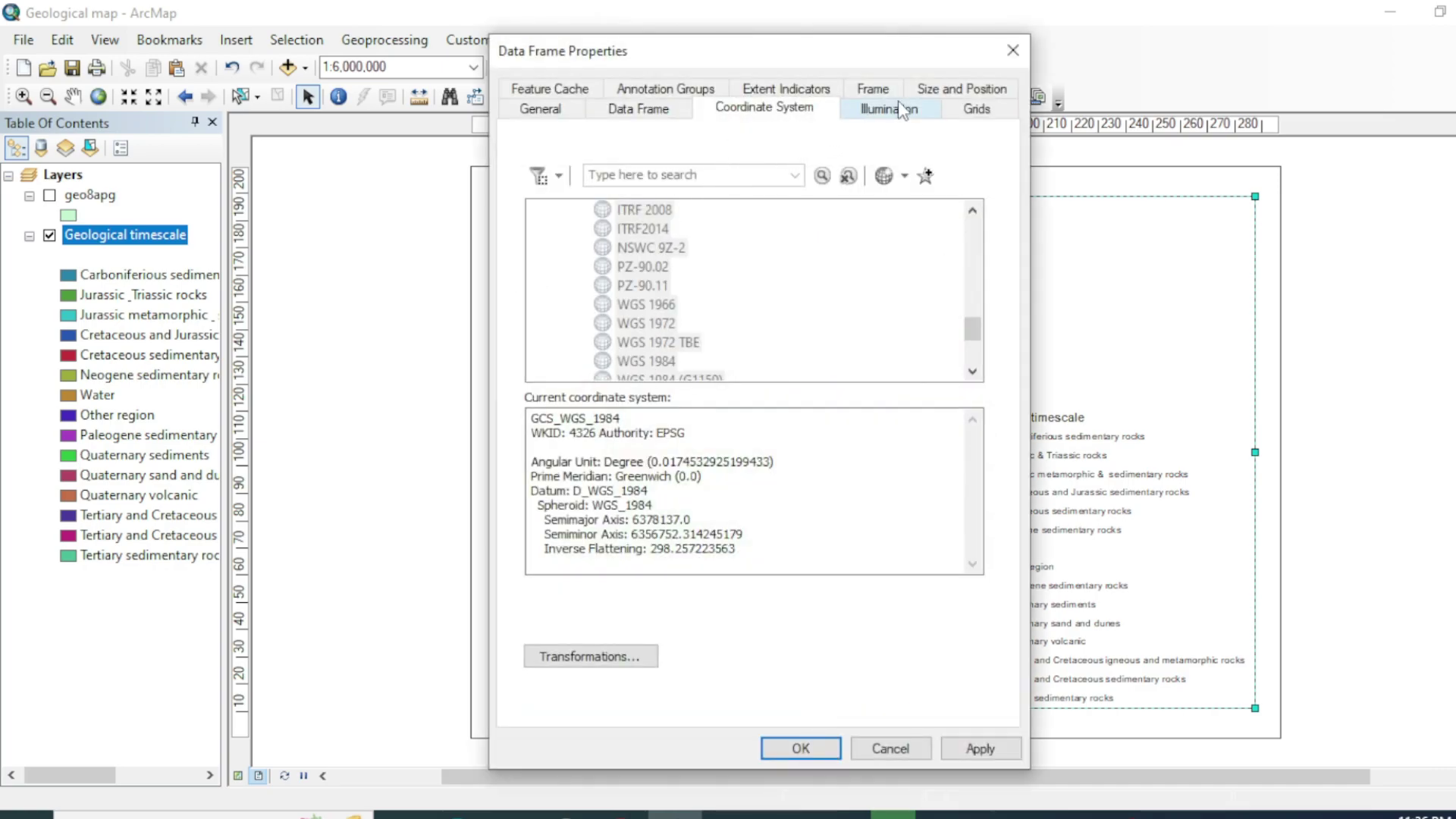
{"action": "left_click", "coordinate": [975, 110]}
{"action": "left_click", "coordinate": [908, 181]}
{"action": "left_click", "coordinate": [732, 340]}
{"action": "left_click", "coordinate": [912, 604]}
{"action": "left_click", "coordinate": [913, 605]}
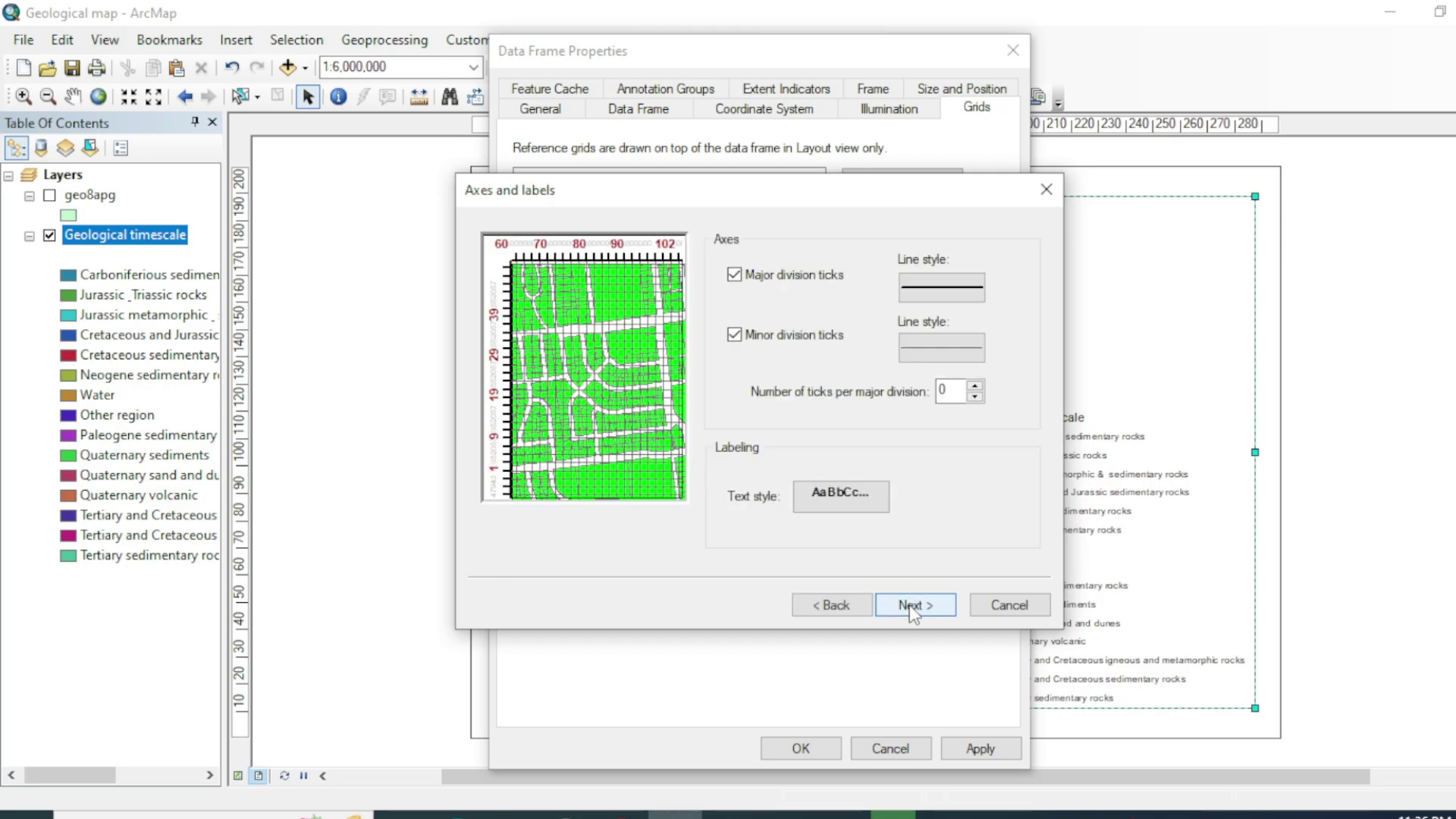
{"action": "left_click", "coordinate": [912, 605]}
{"action": "left_click", "coordinate": [912, 605]}
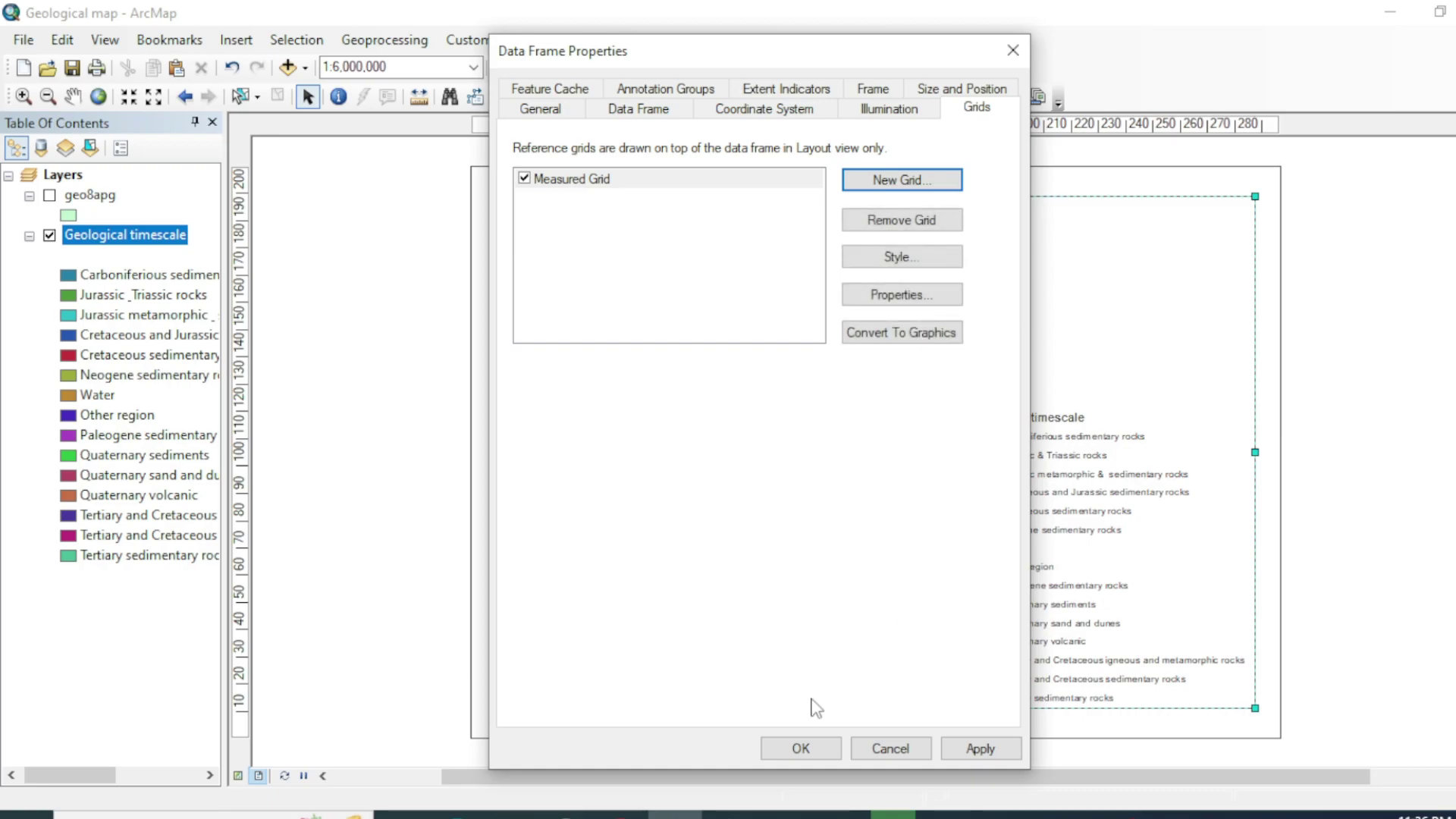
{"action": "left_click", "coordinate": [804, 747]}
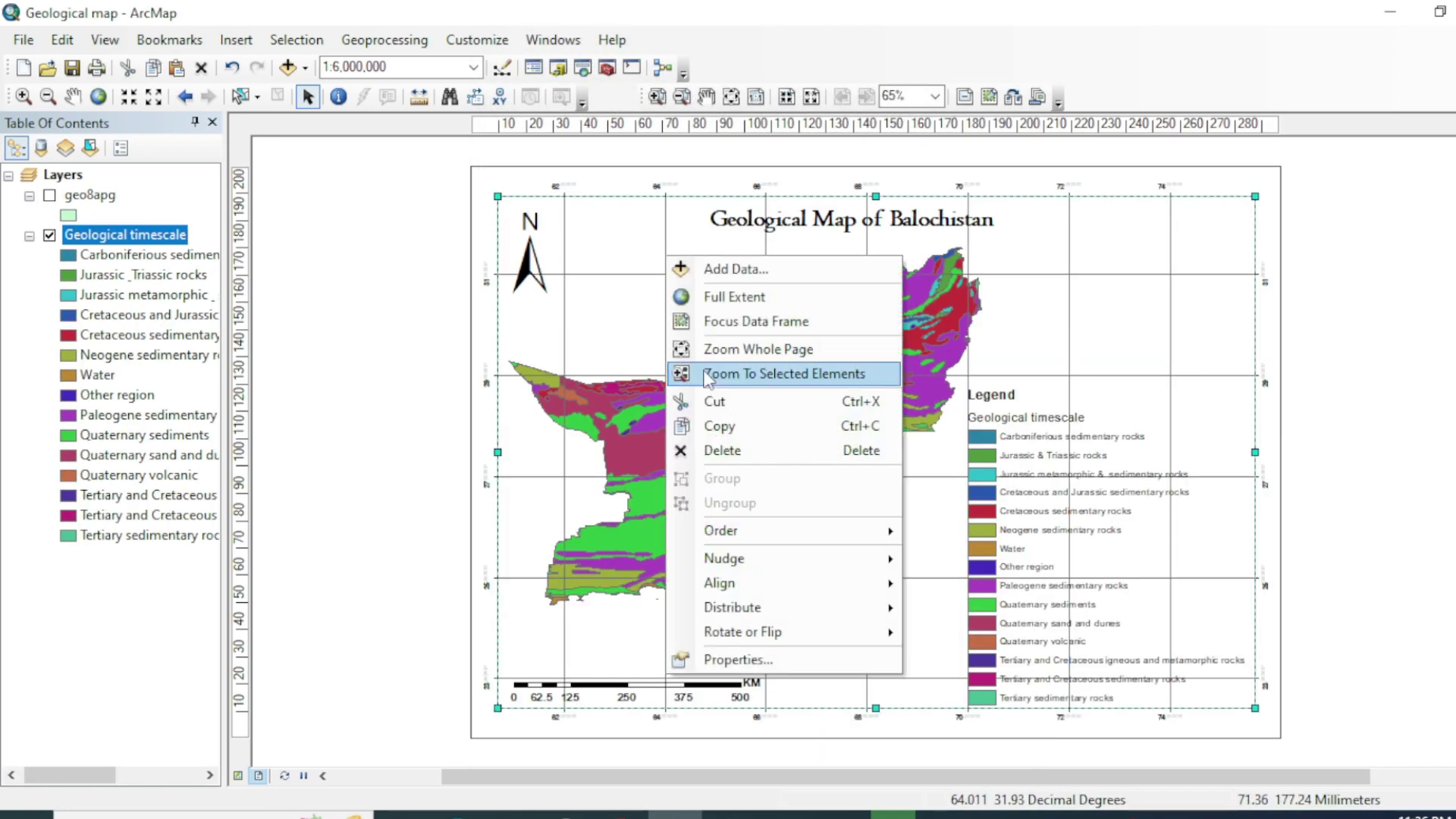
{"action": "left_click", "coordinate": [650, 328]}
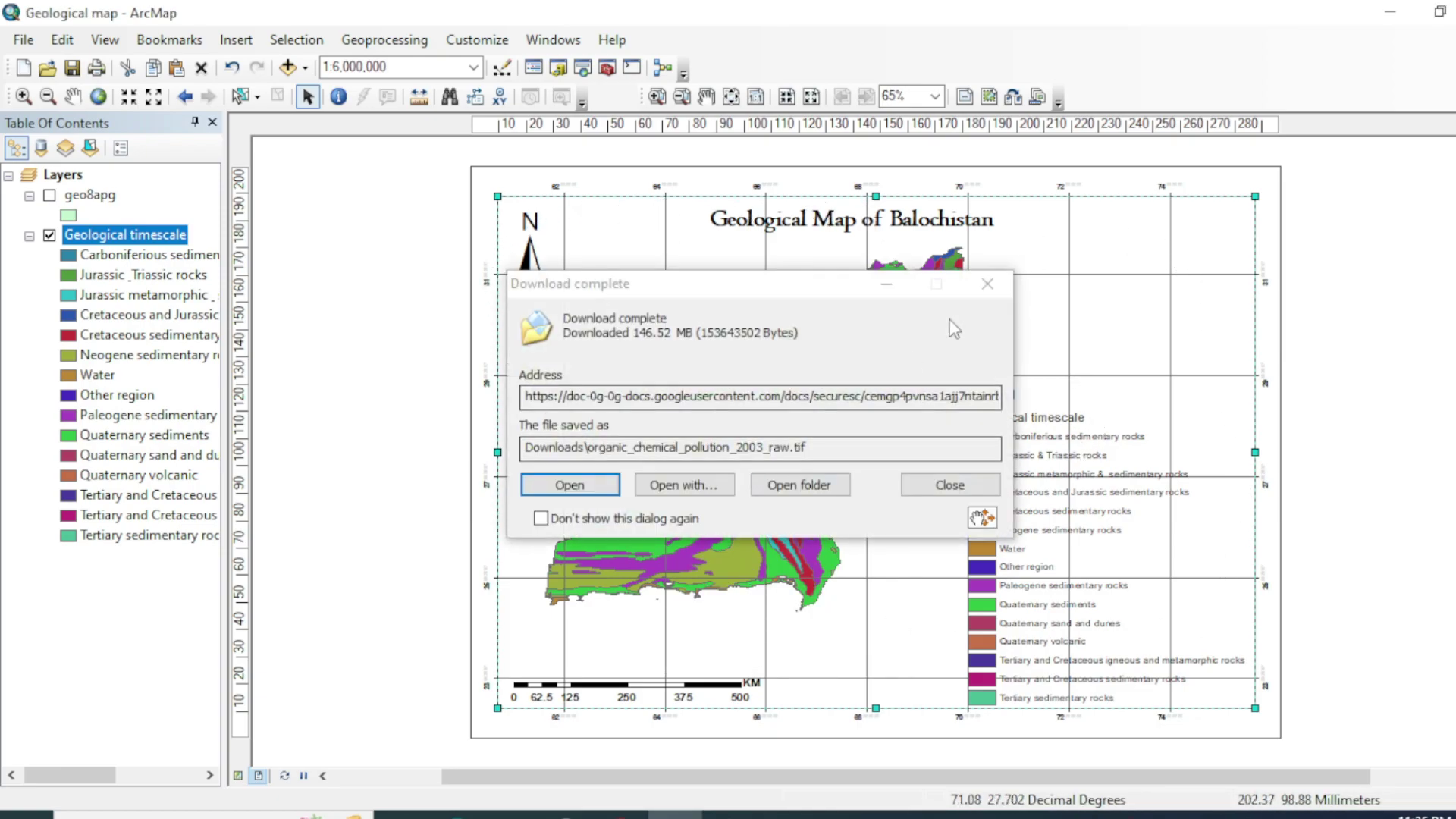
{"action": "left_click", "coordinate": [987, 283]}
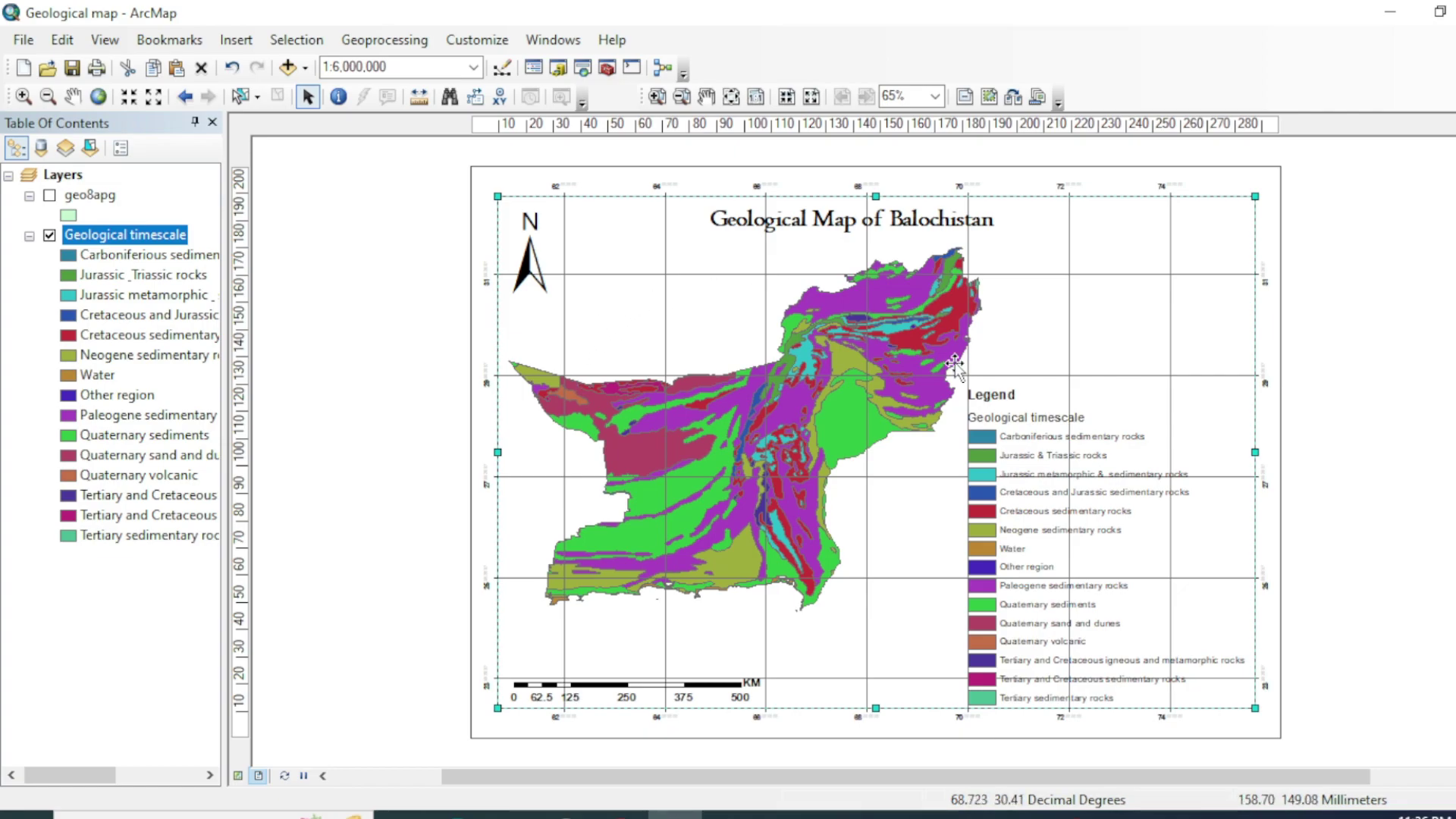
- Hide the measured grid's lines and ticks so only edge labels remain
{"action": "right_click", "coordinate": [702, 328]}
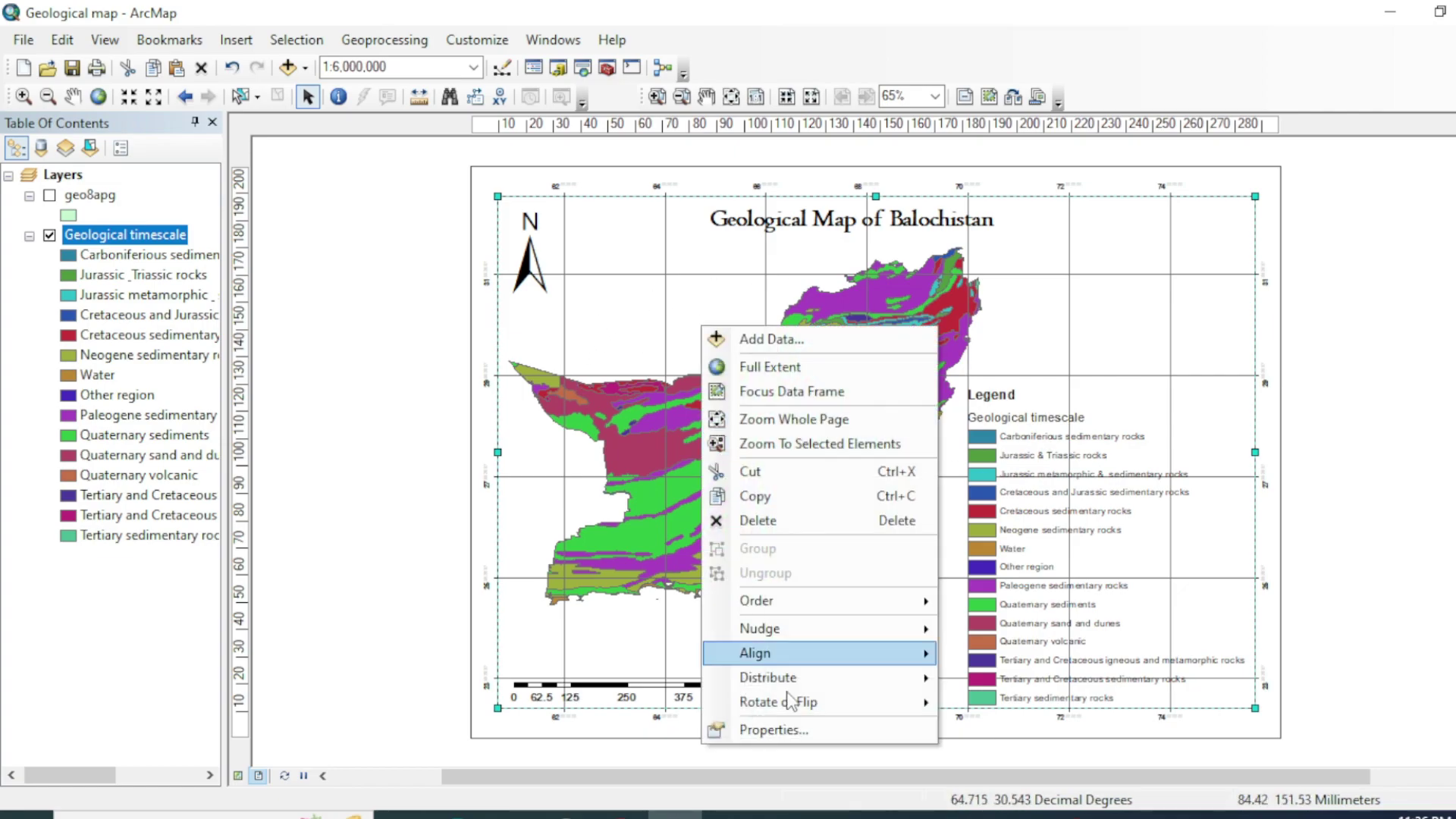
{"action": "left_click", "coordinate": [793, 730]}
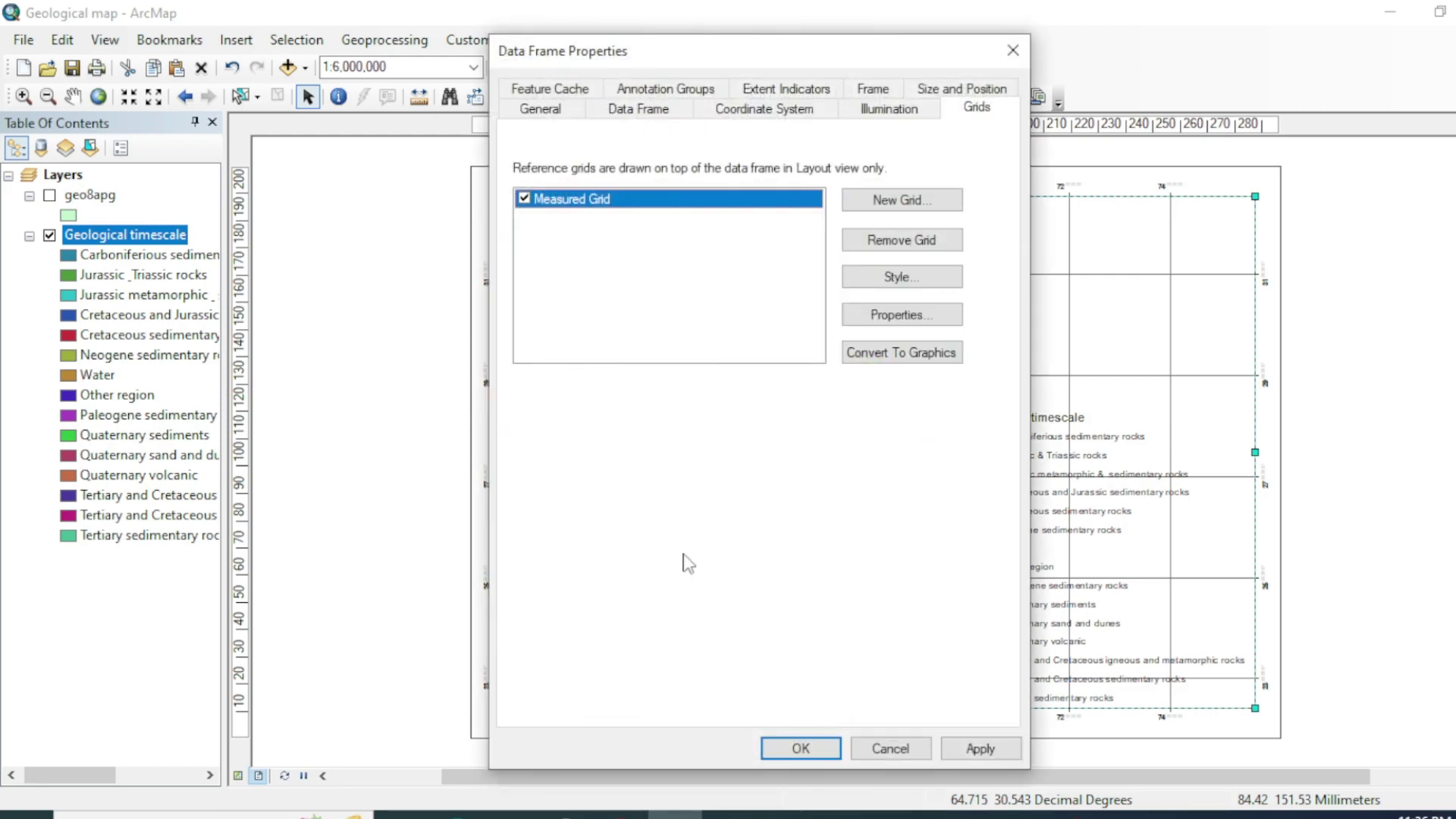
{"action": "left_click", "coordinate": [882, 317]}
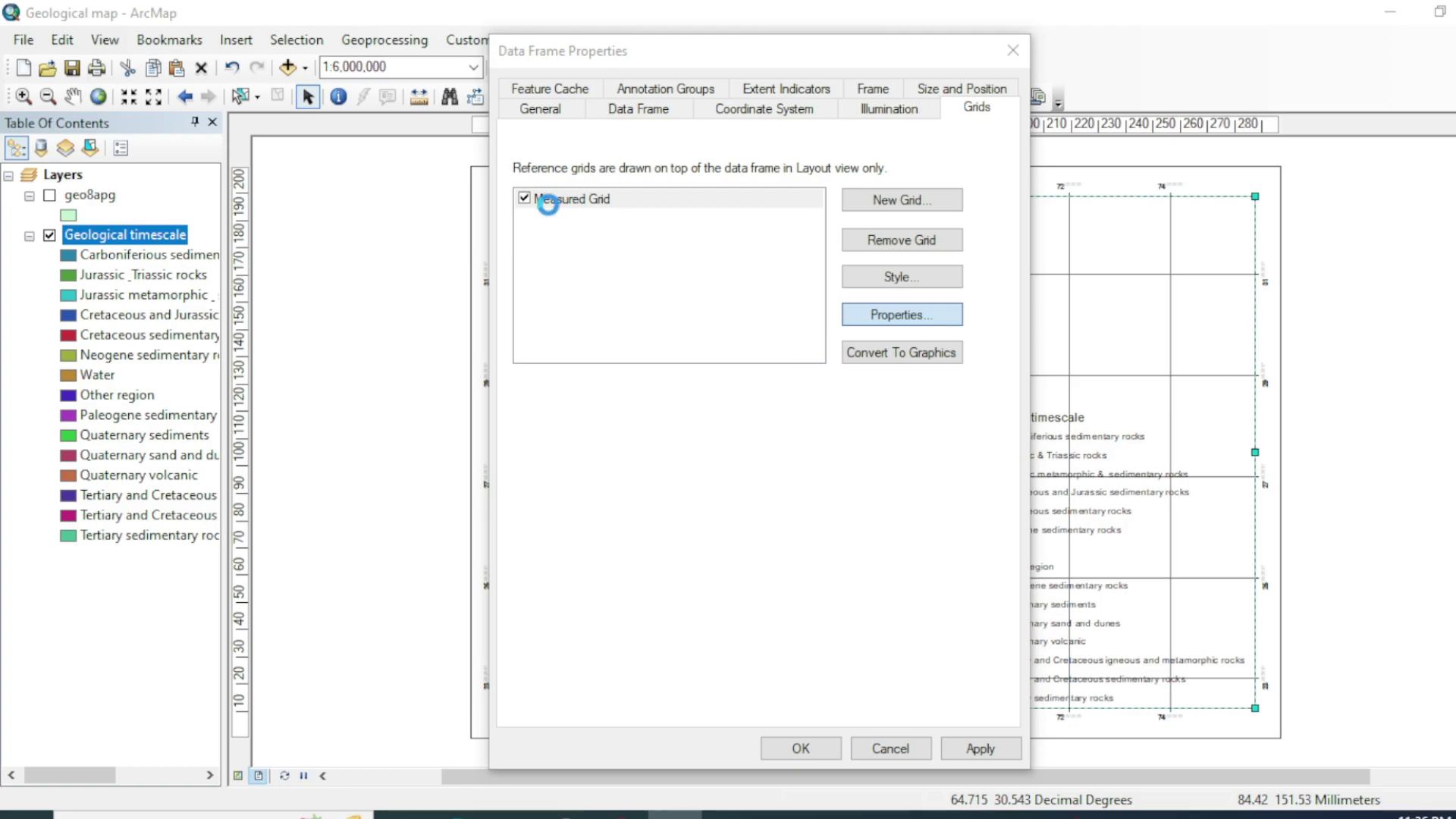
{"action": "left_click", "coordinate": [616, 162]}
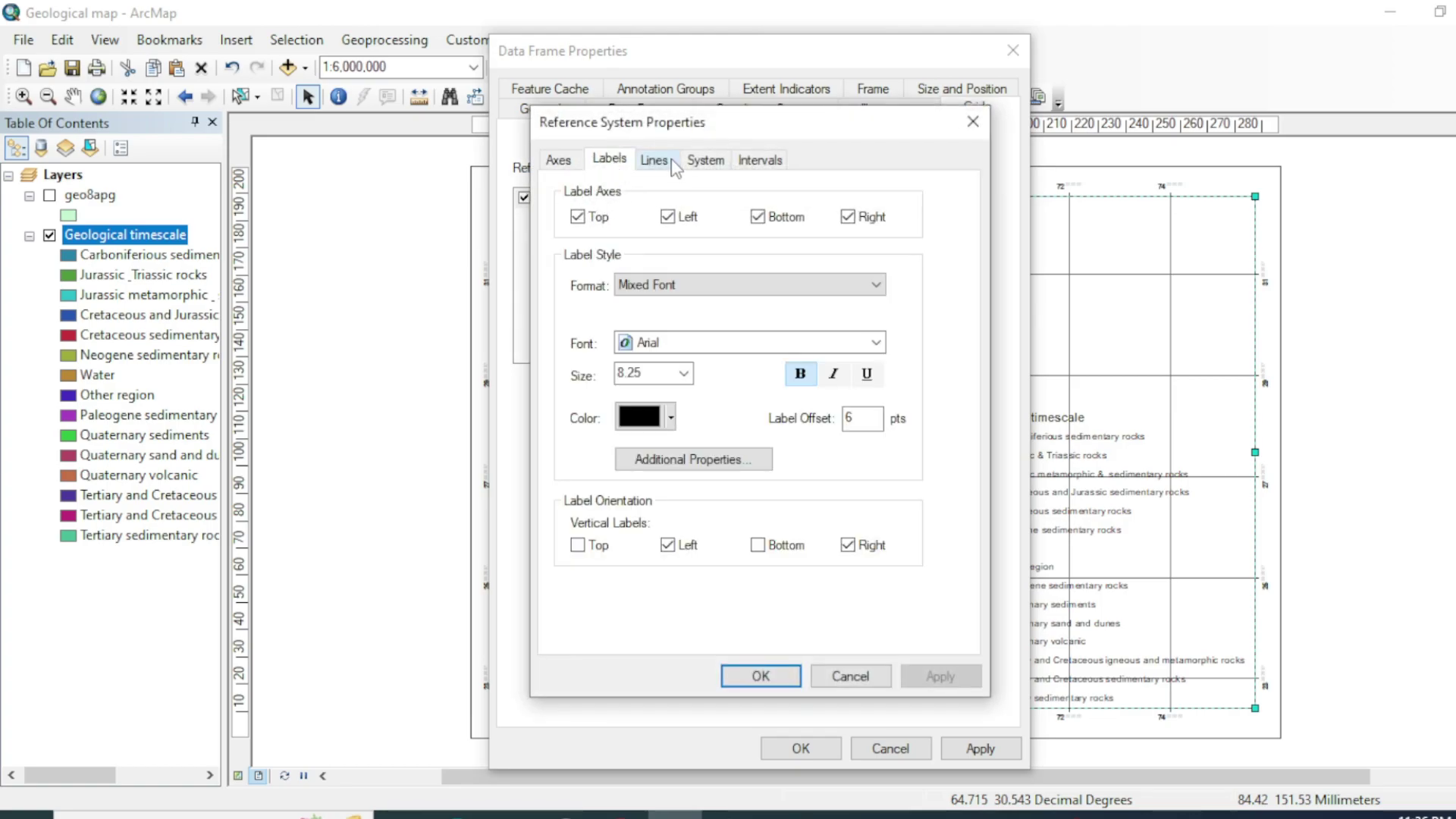
{"action": "left_click", "coordinate": [657, 162]}
{"action": "left_click", "coordinate": [585, 271]}
- Set the grid labels to Arial 8.25 bold on all four axes and apply
{"action": "left_click", "coordinate": [609, 158]}
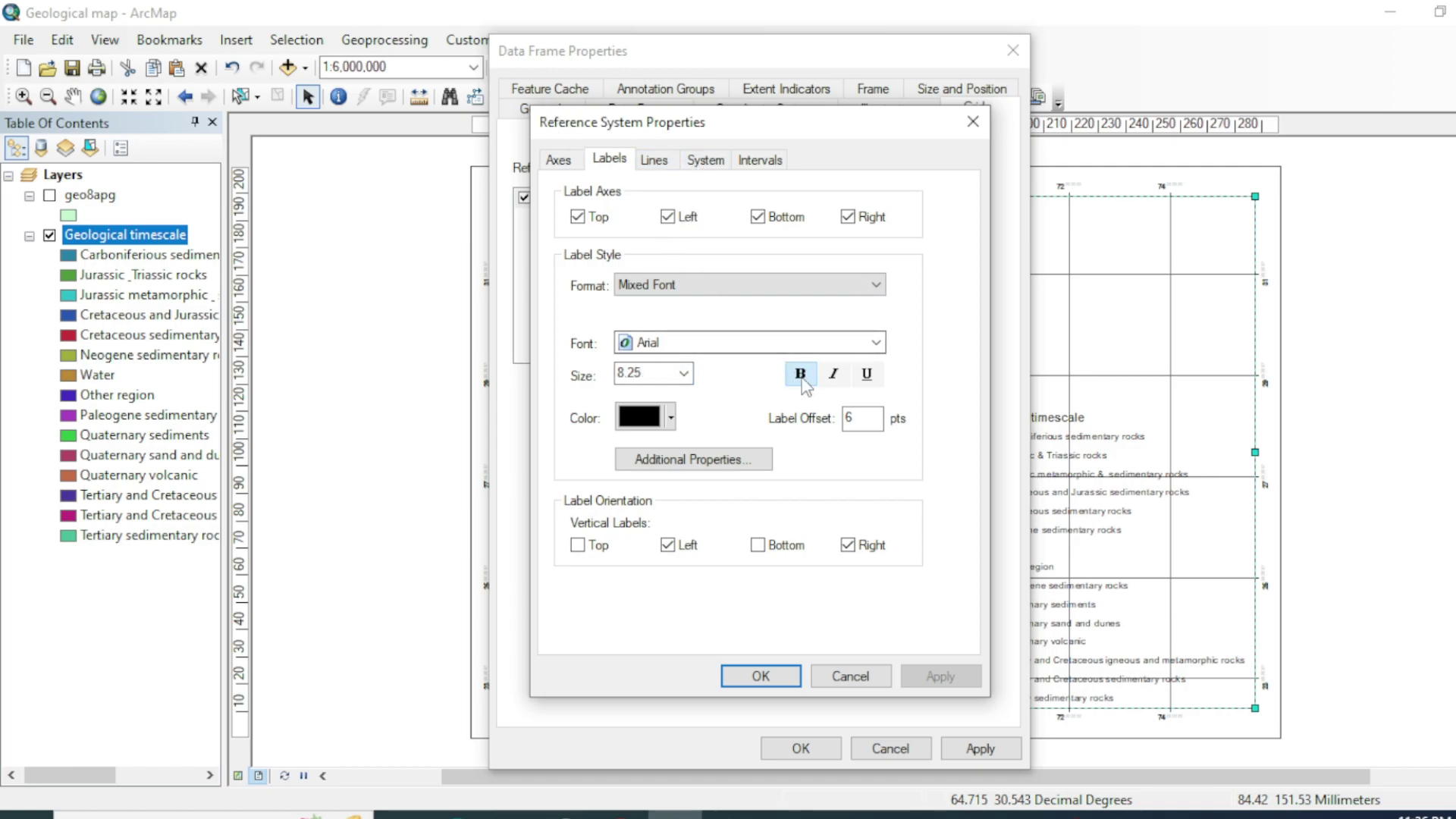
{"action": "left_click", "coordinate": [683, 373]}
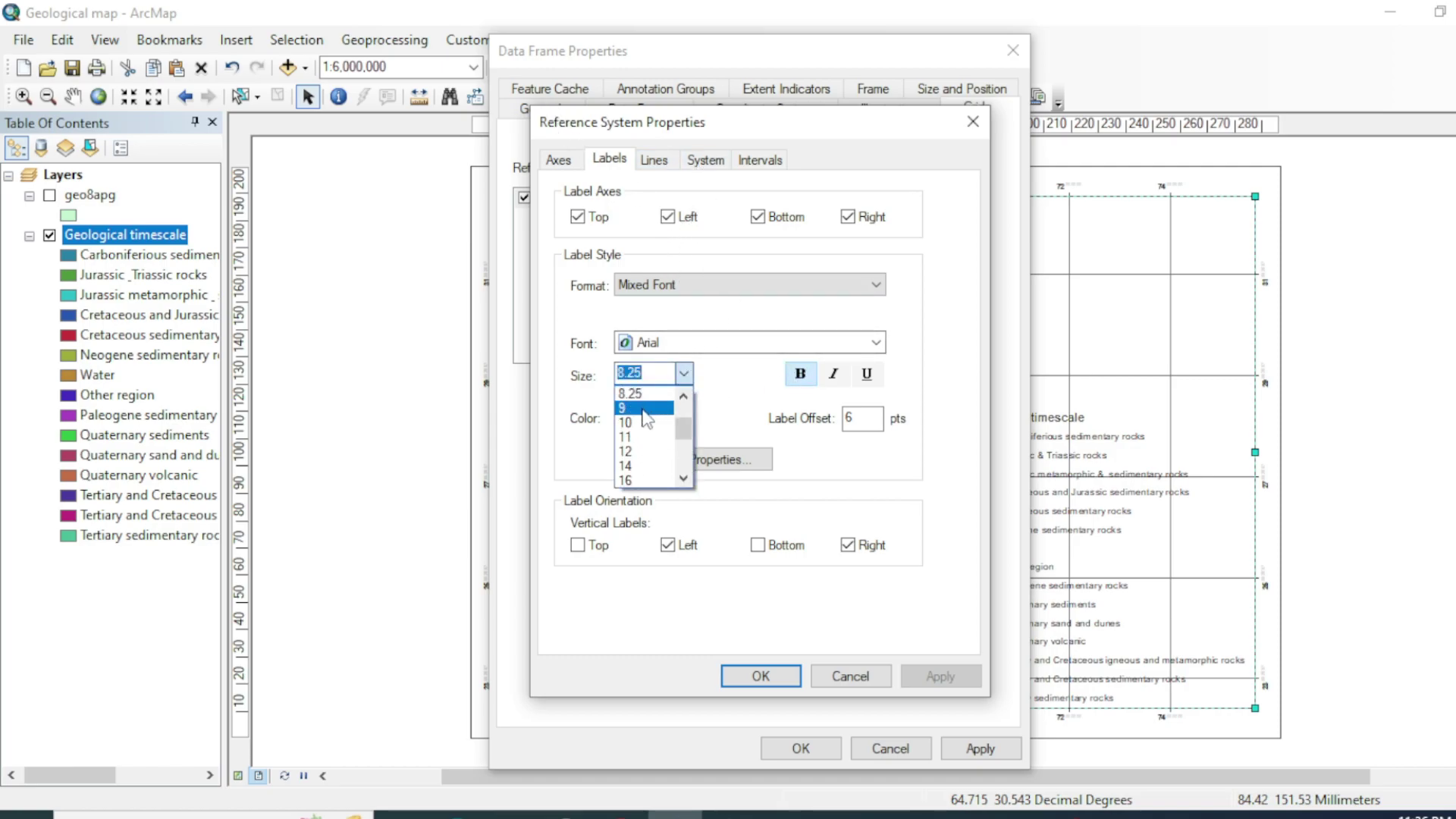
{"action": "left_click", "coordinate": [913, 334]}
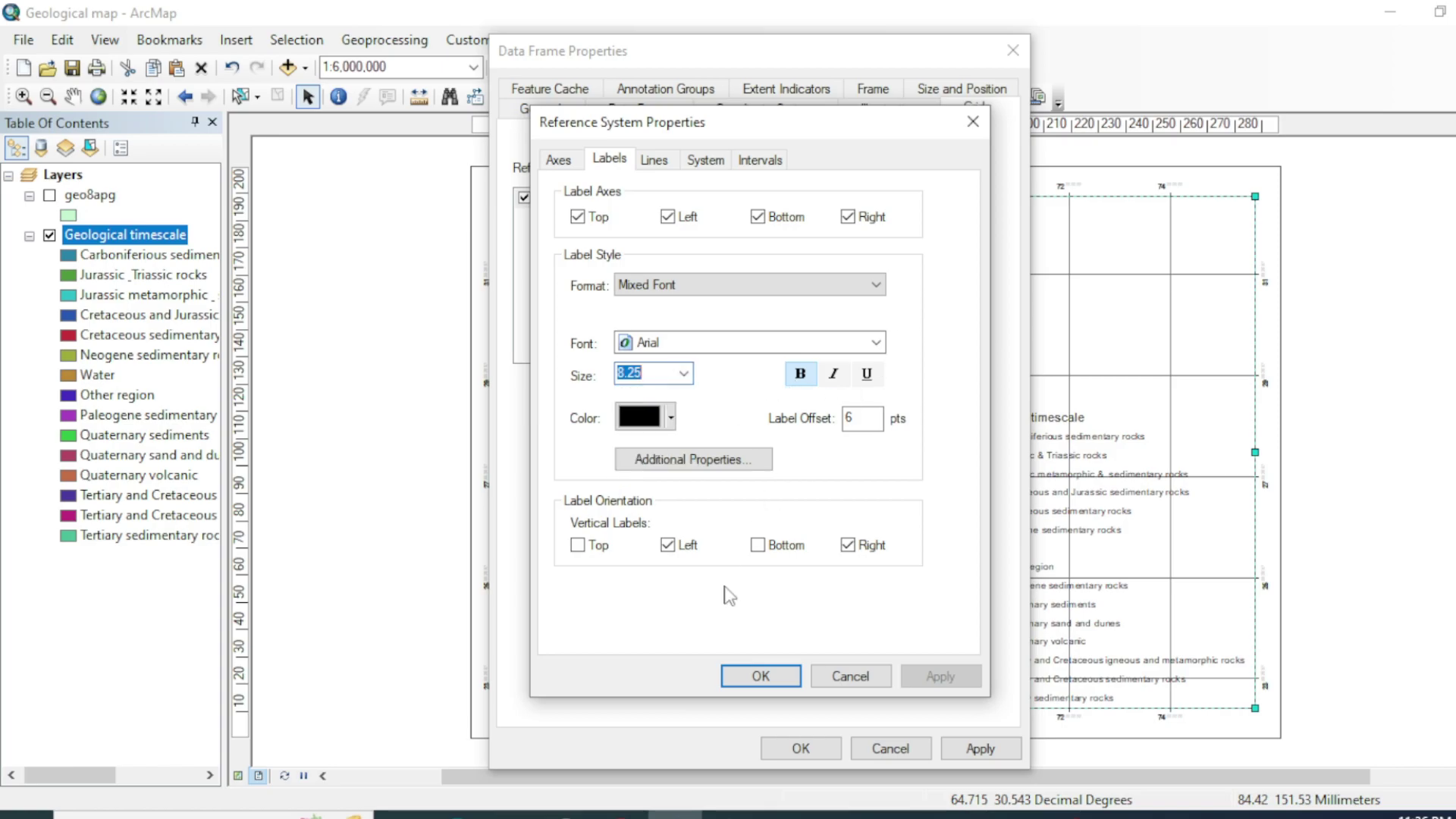
{"action": "left_click", "coordinate": [756, 675]}
{"action": "left_click", "coordinate": [799, 749]}
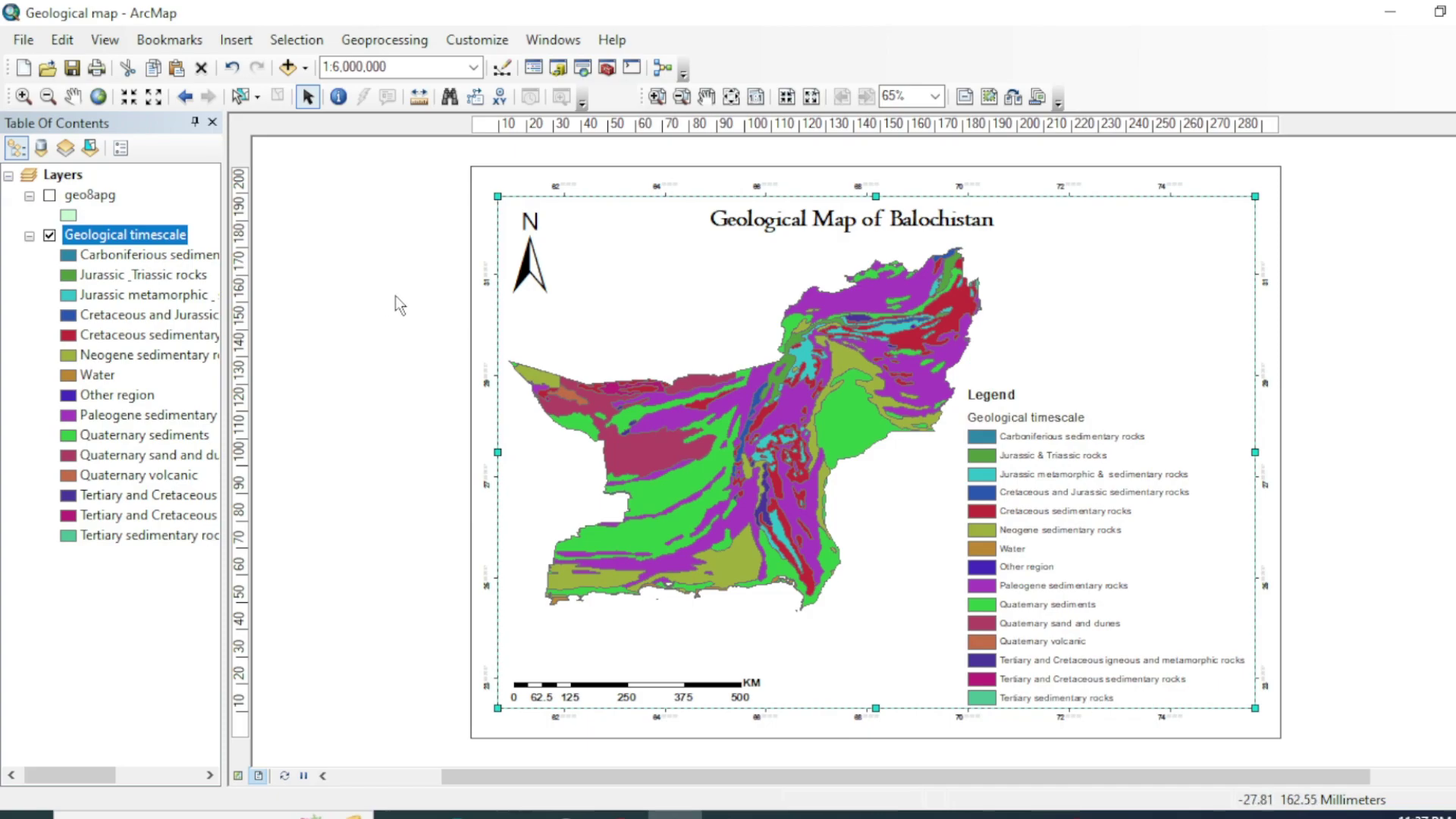
- Give the map frame a light yellow background
{"action": "right_click", "coordinate": [638, 281]}
{"action": "left_click", "coordinate": [686, 679]}
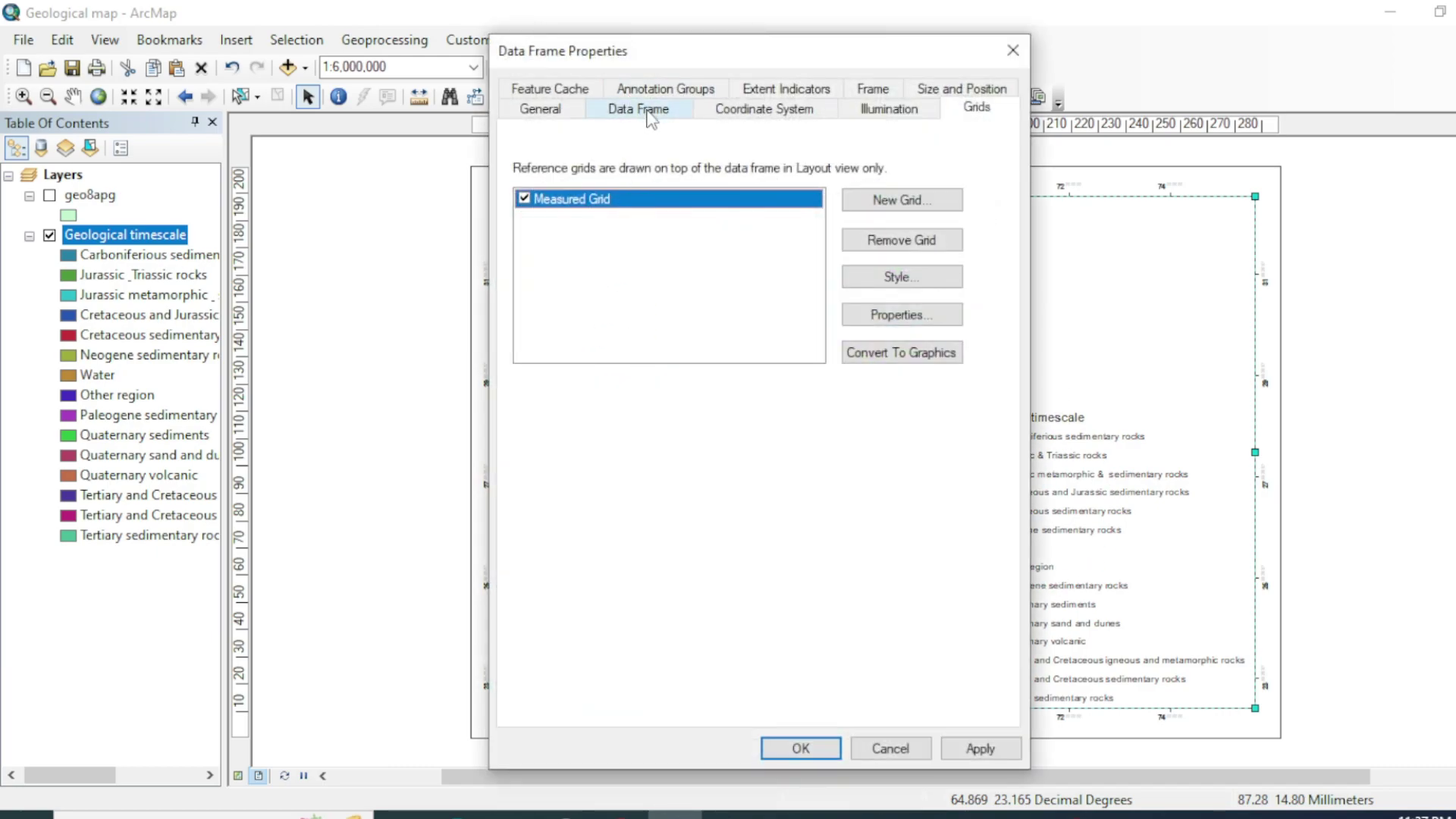
{"action": "left_click", "coordinate": [646, 111]}
{"action": "left_click", "coordinate": [872, 89]}
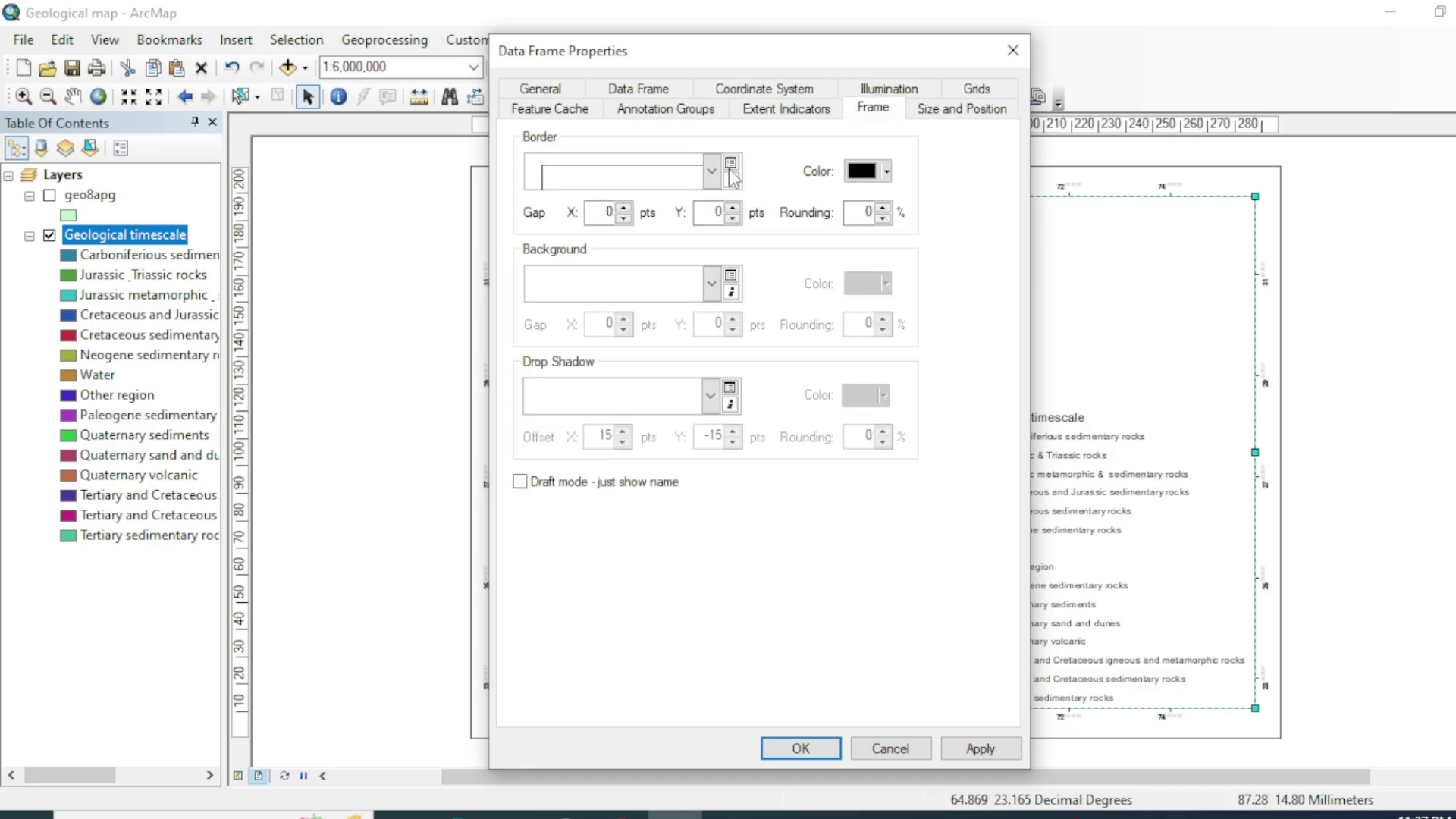
{"action": "left_click", "coordinate": [709, 287]}
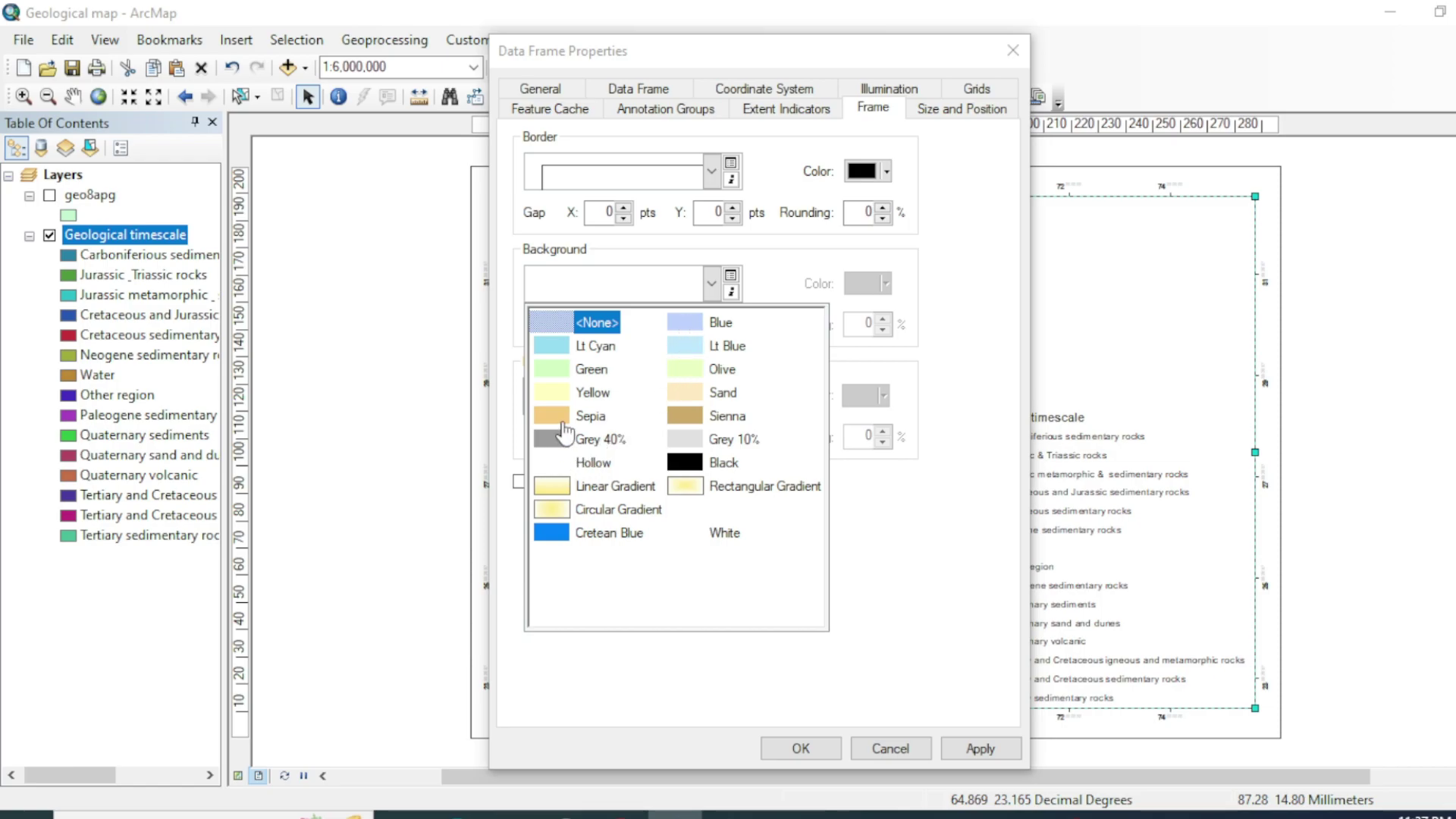
{"action": "left_click", "coordinate": [543, 392]}
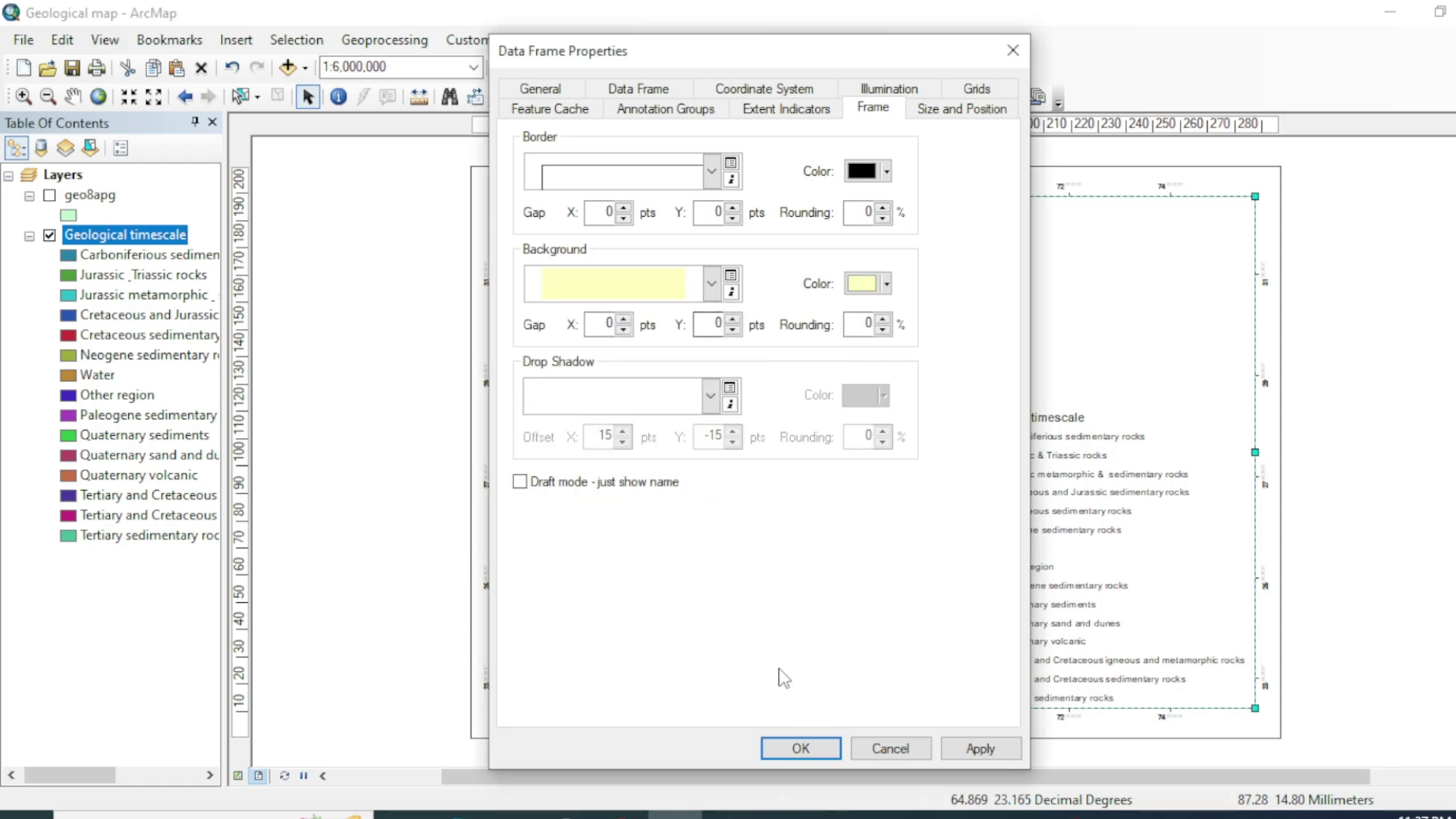
- Add a Grey 40% drop shadow to the map frame and apply
{"action": "left_click", "coordinate": [712, 398]}
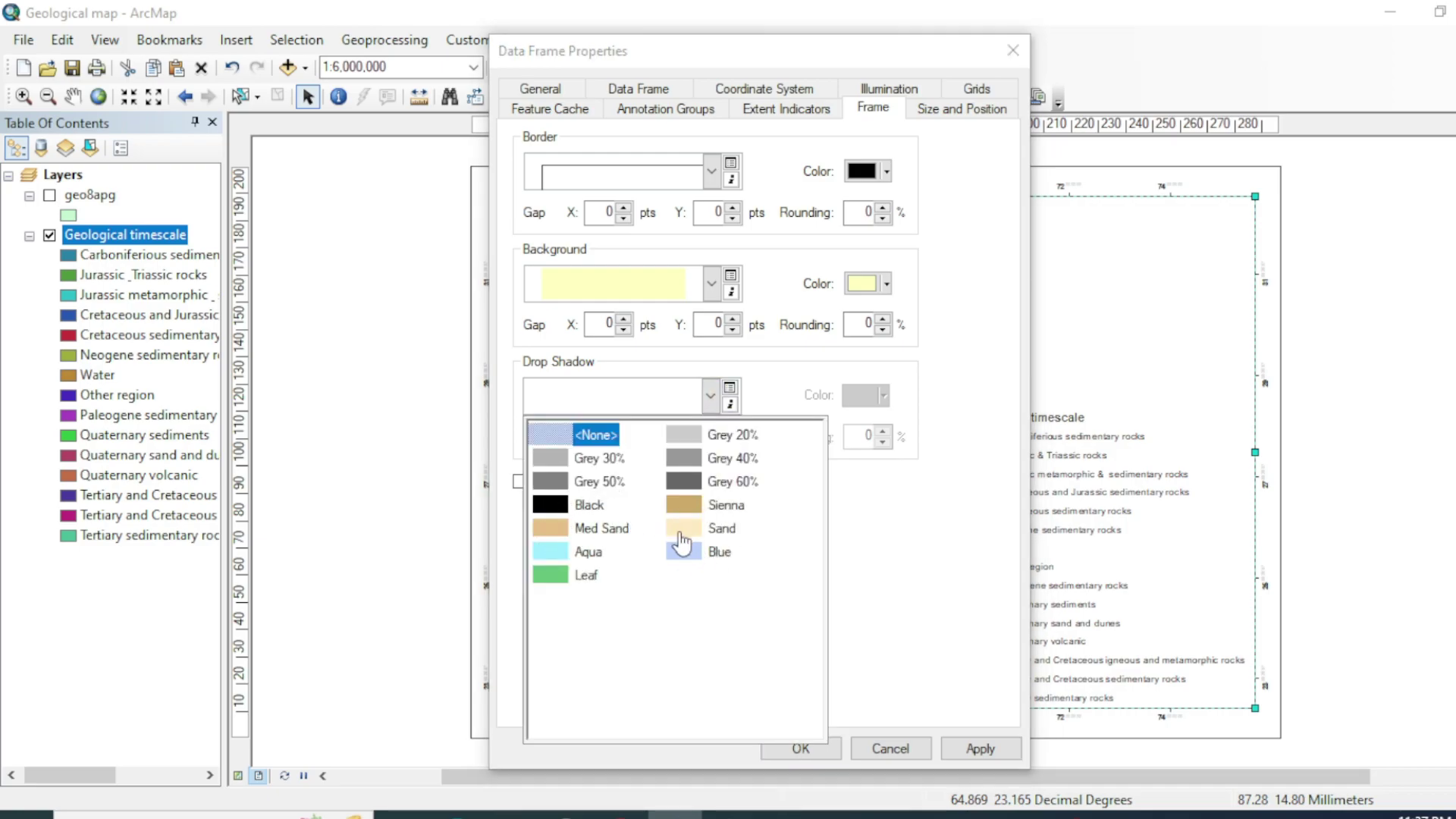
{"action": "left_click", "coordinate": [690, 479]}
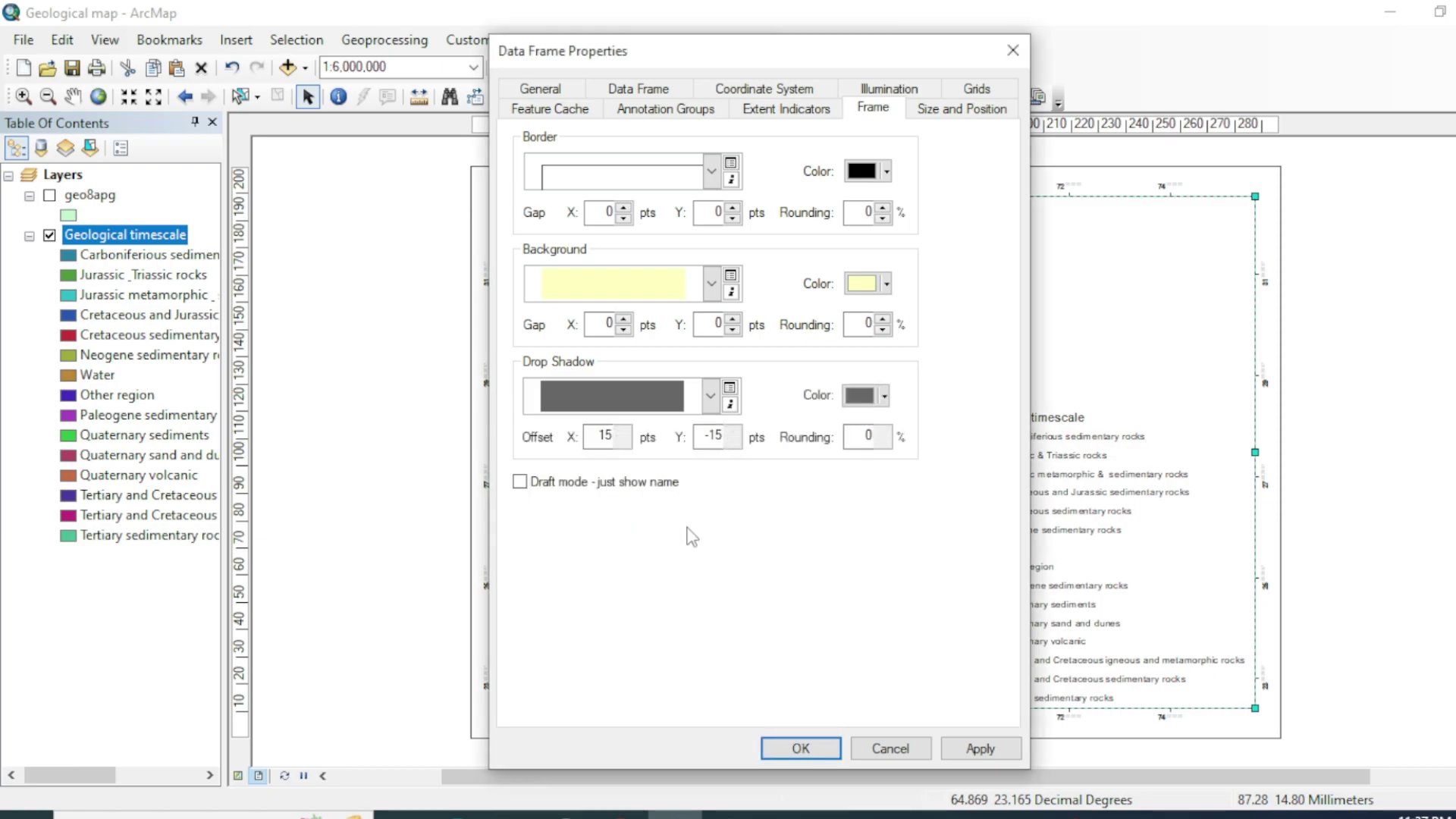
{"action": "left_click", "coordinate": [710, 395]}
{"action": "left_click", "coordinate": [715, 459]}
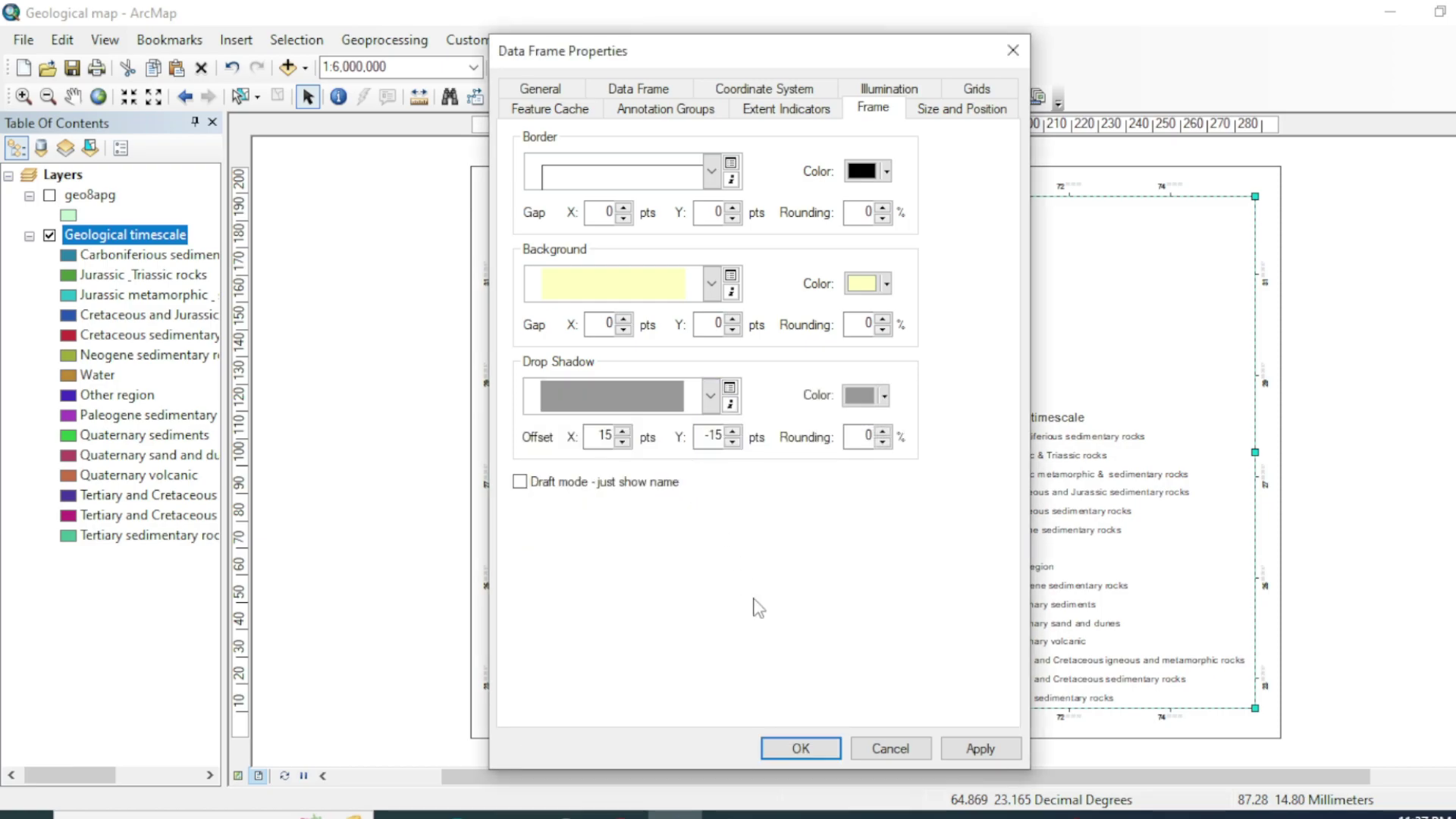
{"action": "left_click", "coordinate": [800, 748]}
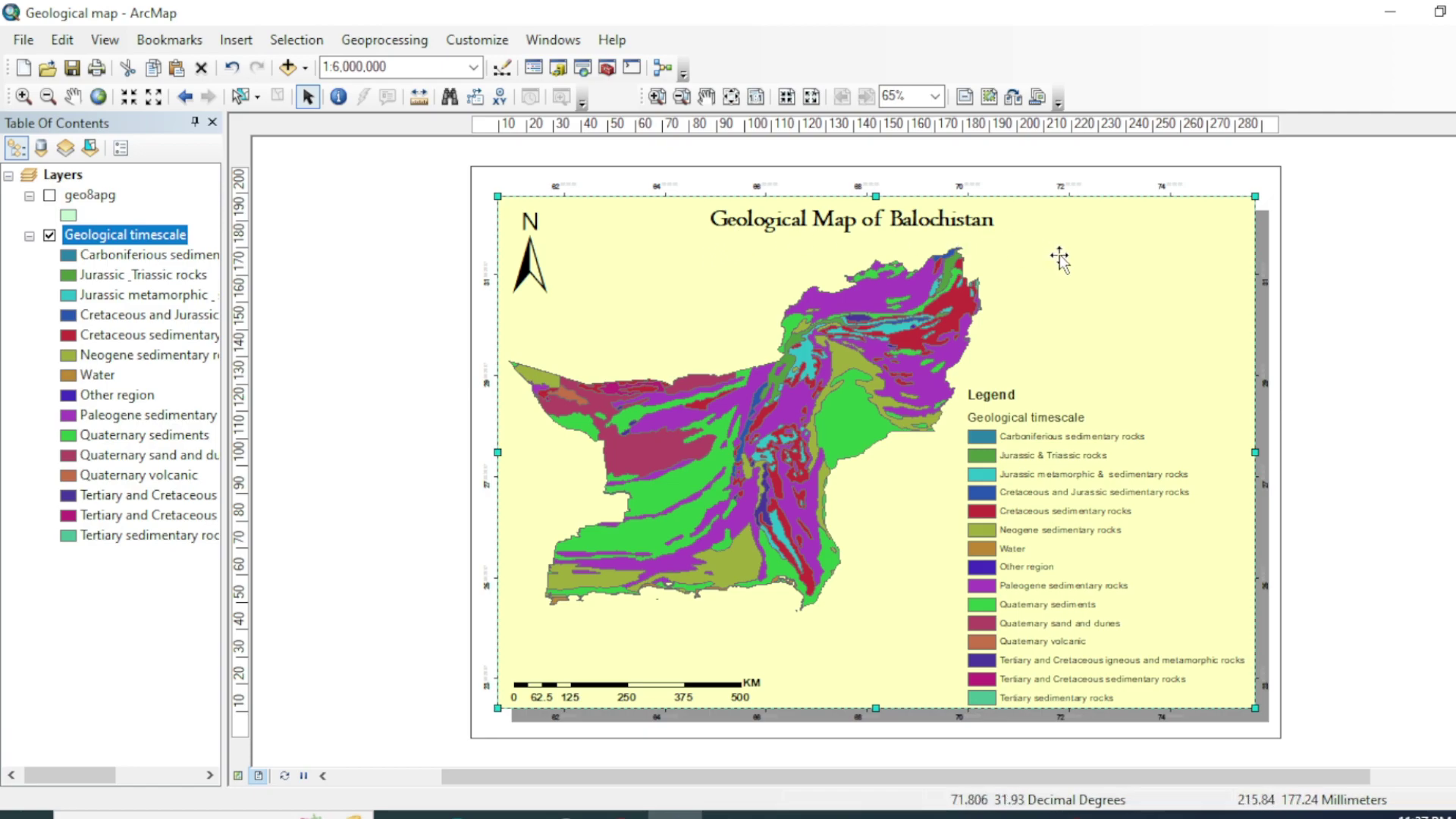
- Switch the map frame's background from plain yellow to a Linear Gradient fill
{"action": "left_click", "coordinate": [23, 41]}
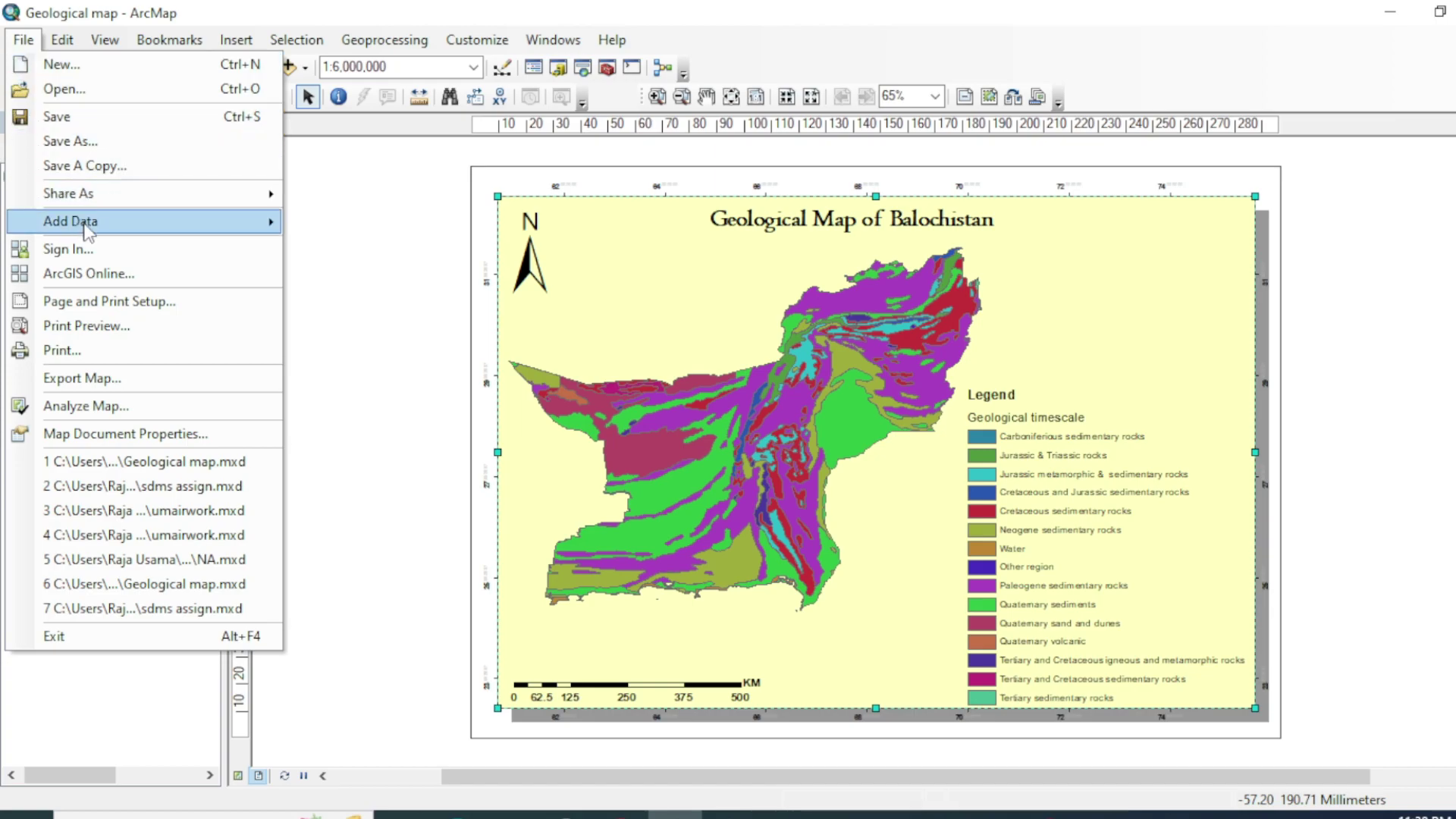
{"action": "mouse_move", "coordinate": [189, 221]}
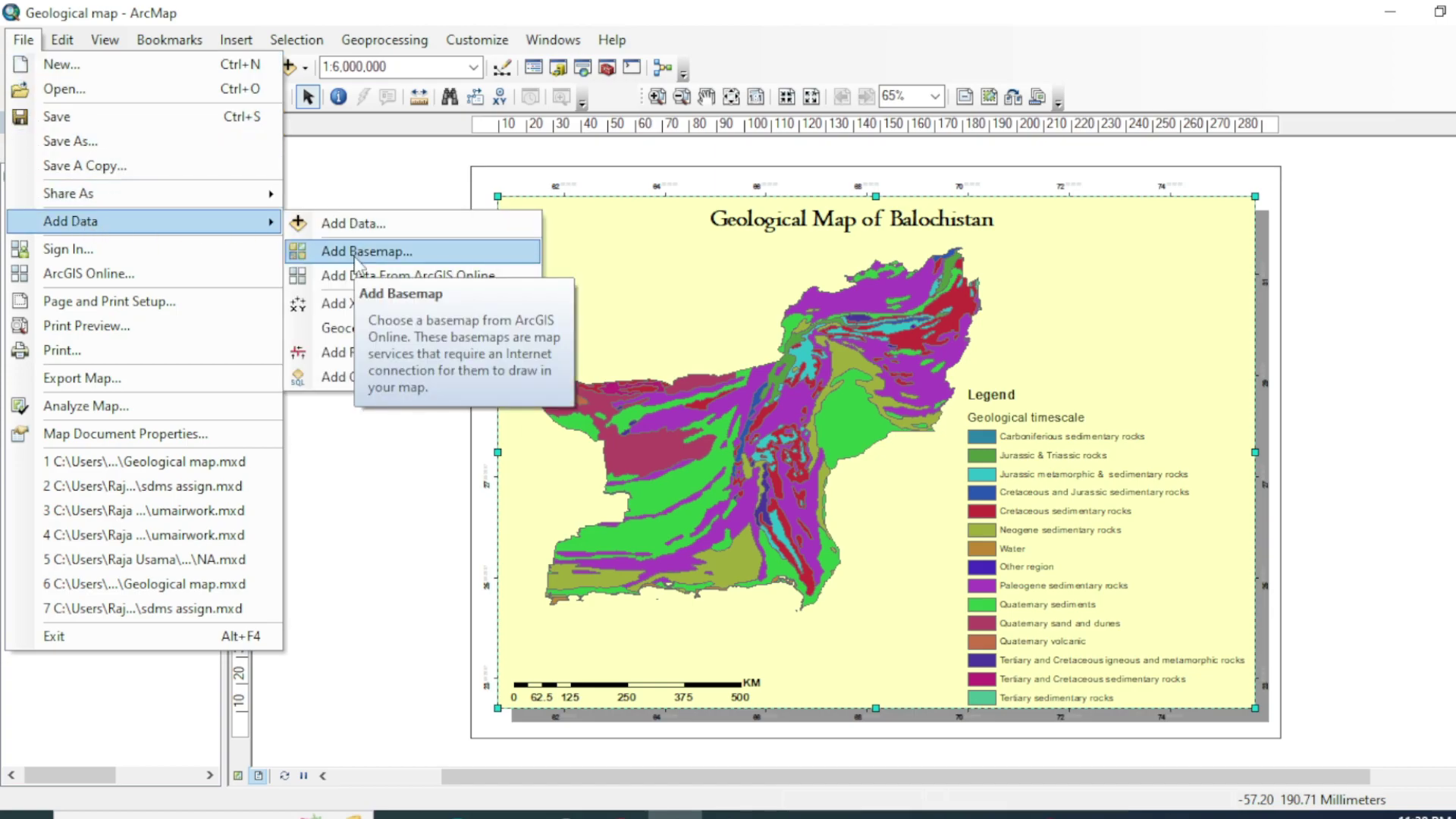
{"action": "right_click", "coordinate": [748, 295]}
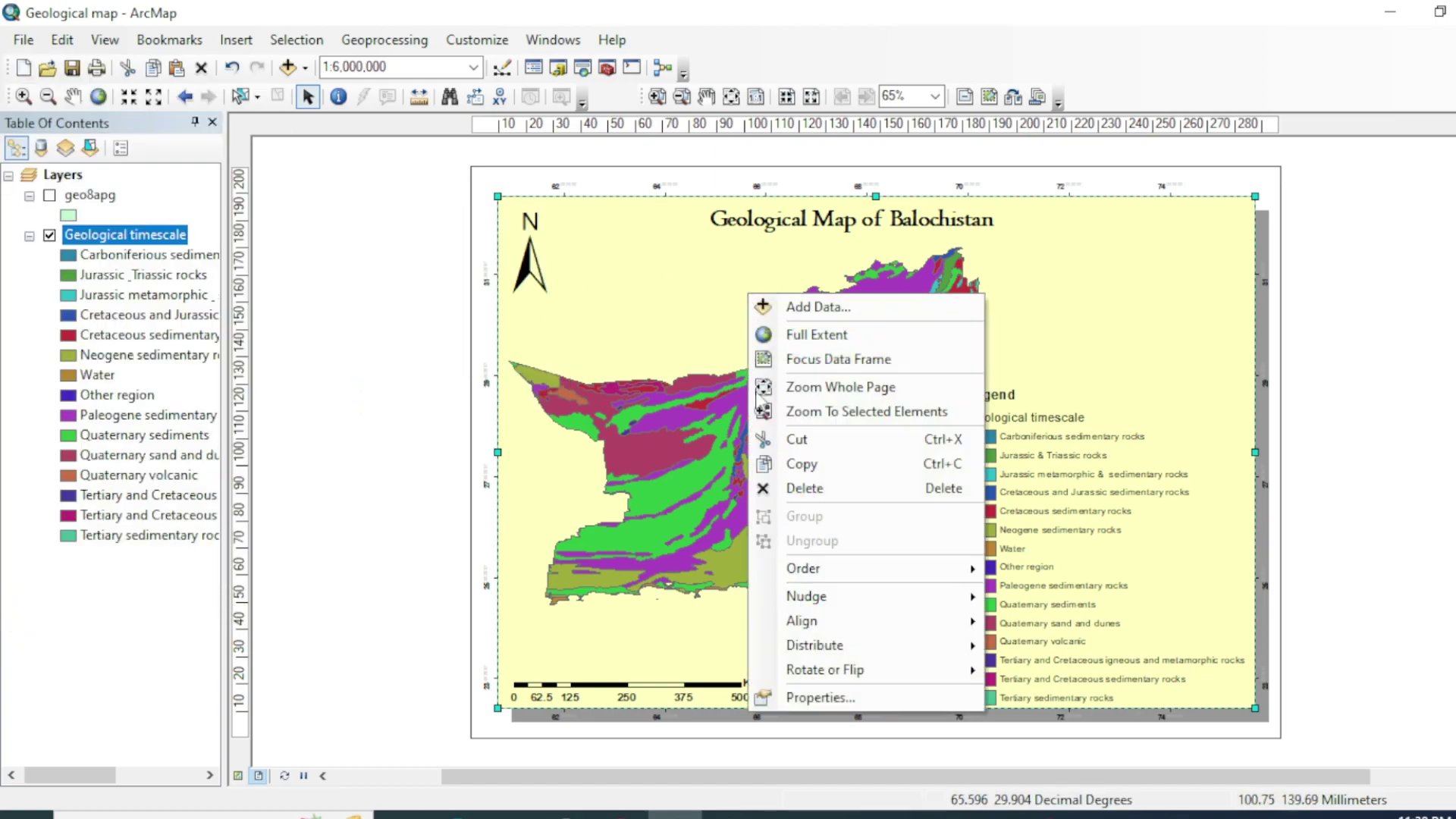
{"action": "left_click", "coordinate": [833, 698]}
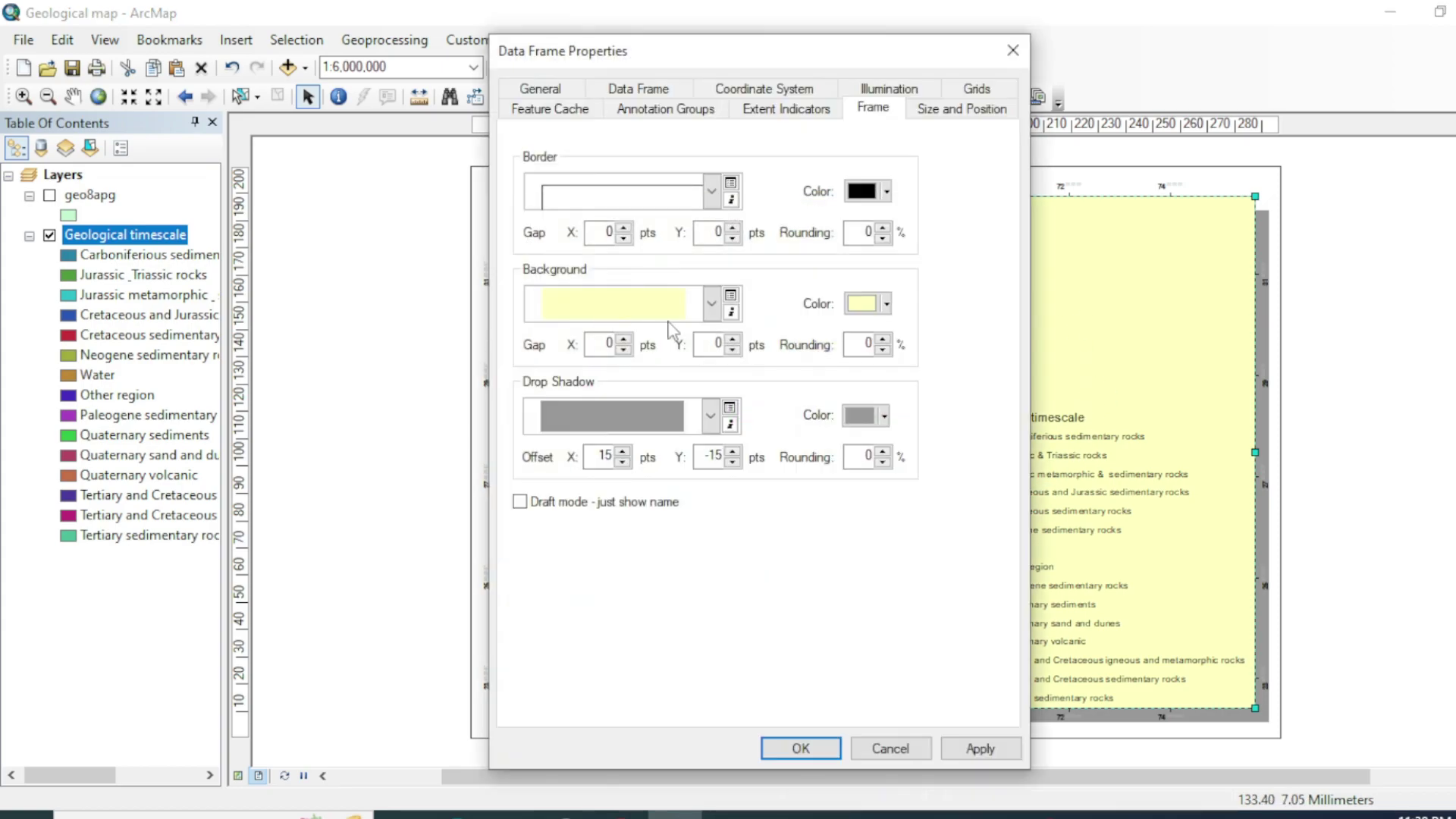
{"action": "left_click", "coordinate": [711, 305]}
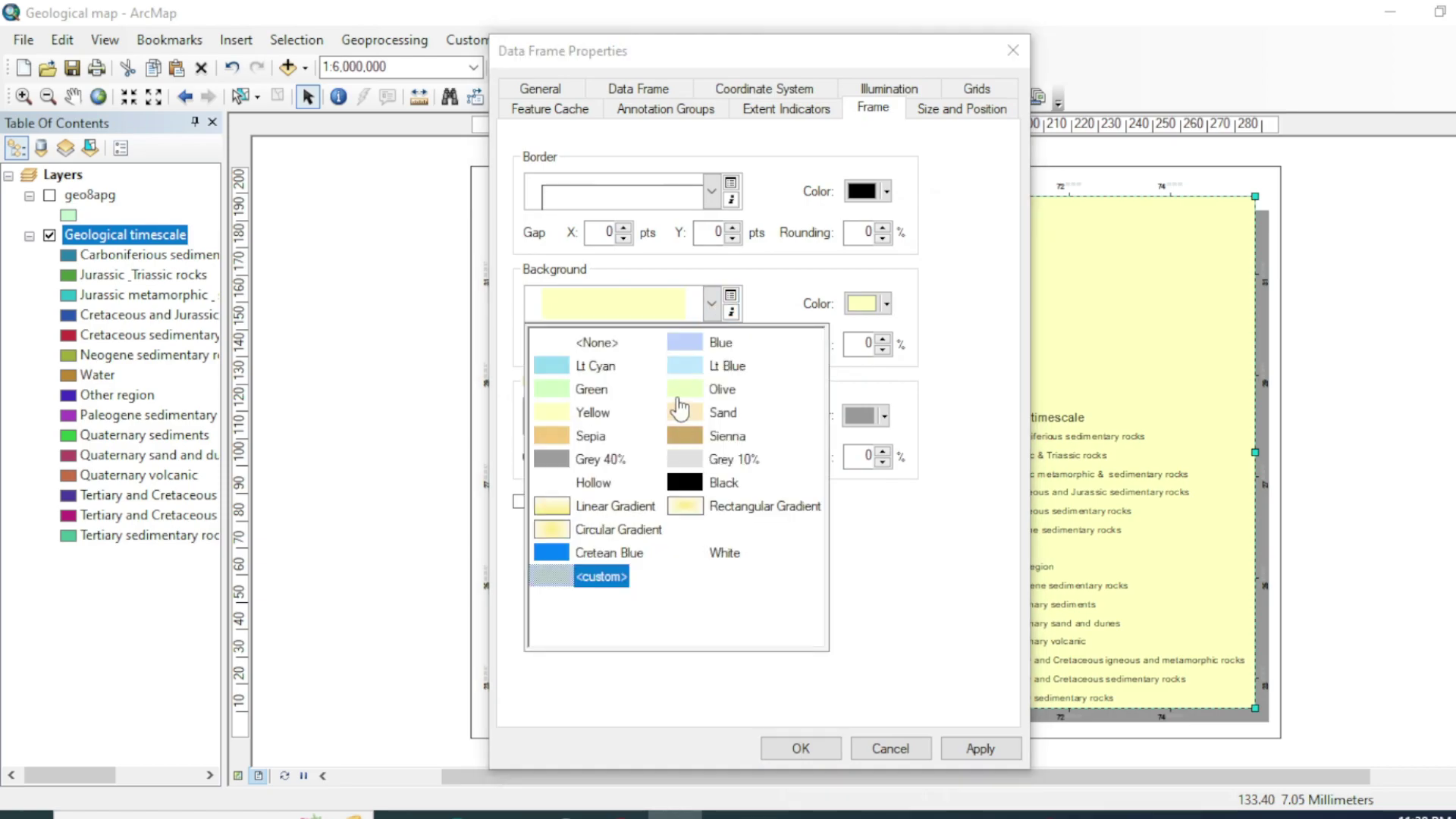
{"action": "left_click", "coordinate": [551, 506]}
{"action": "left_click", "coordinate": [802, 749]}
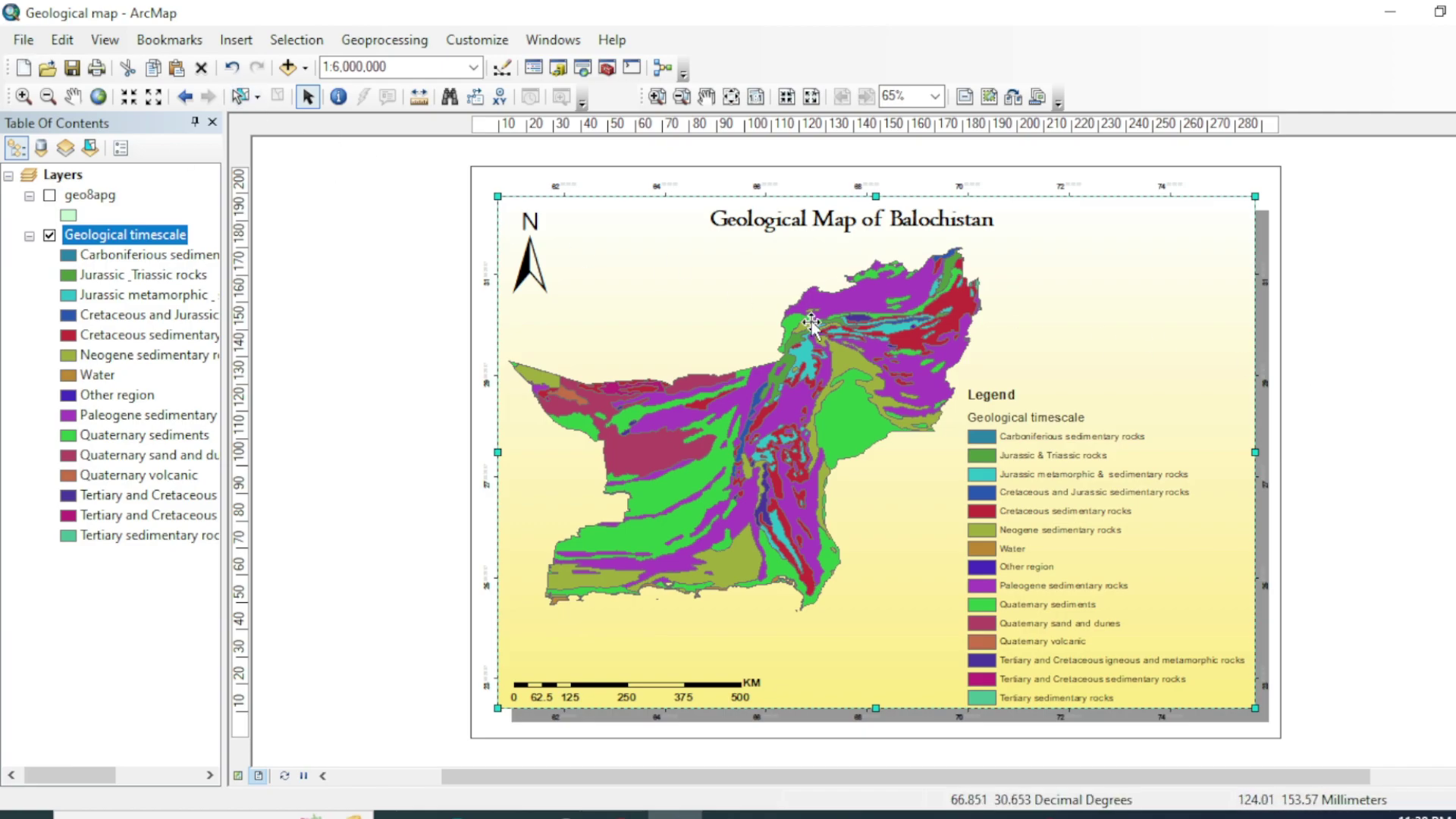
- Export the layout to the Desktop as 'Geological map' in EMF format at 300 dpi
{"action": "left_click", "coordinate": [24, 39]}
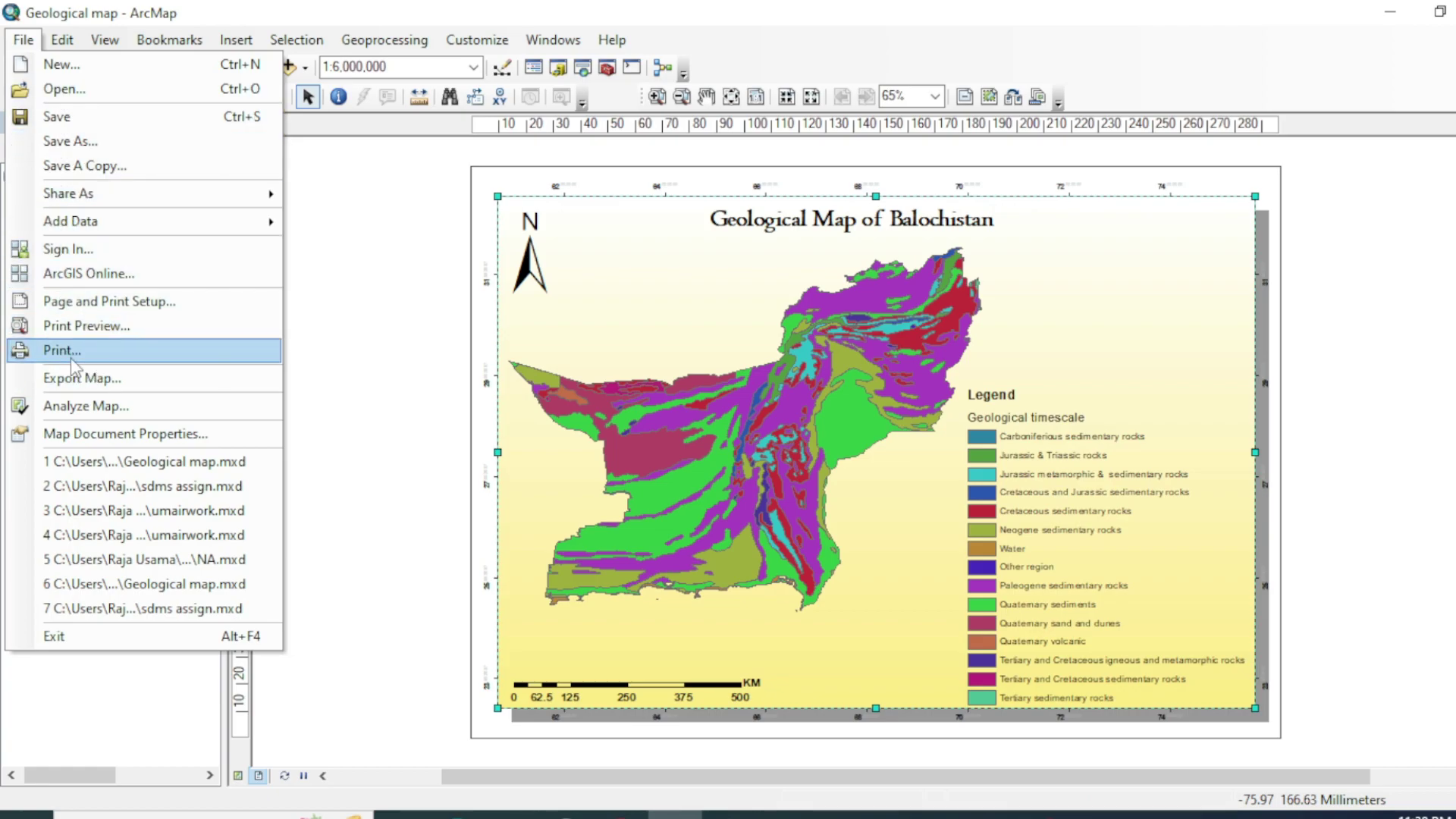
{"action": "left_click", "coordinate": [82, 392]}
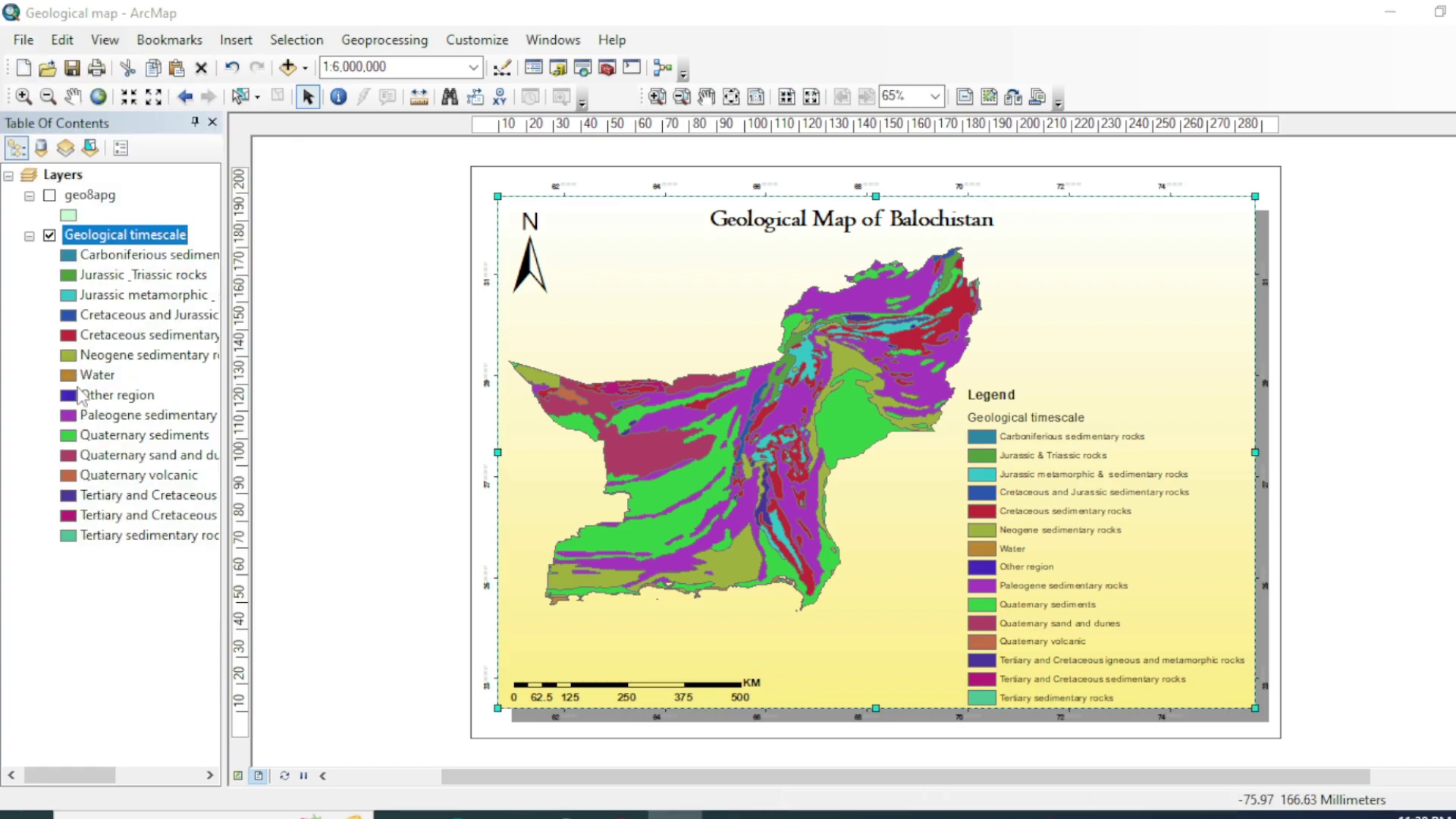
{"action": "left_click", "coordinate": [505, 311]}
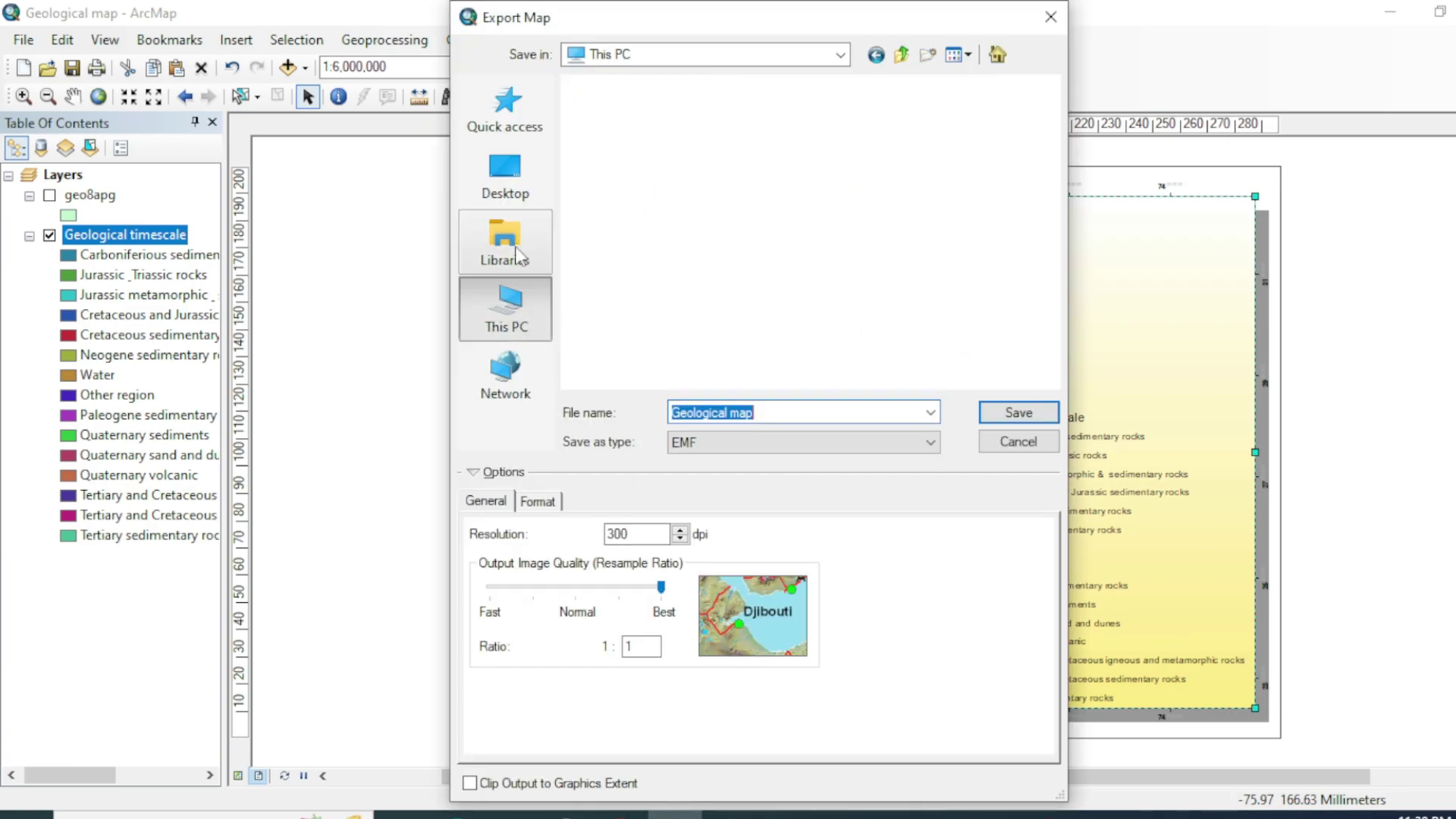
{"action": "left_click", "coordinate": [506, 175]}
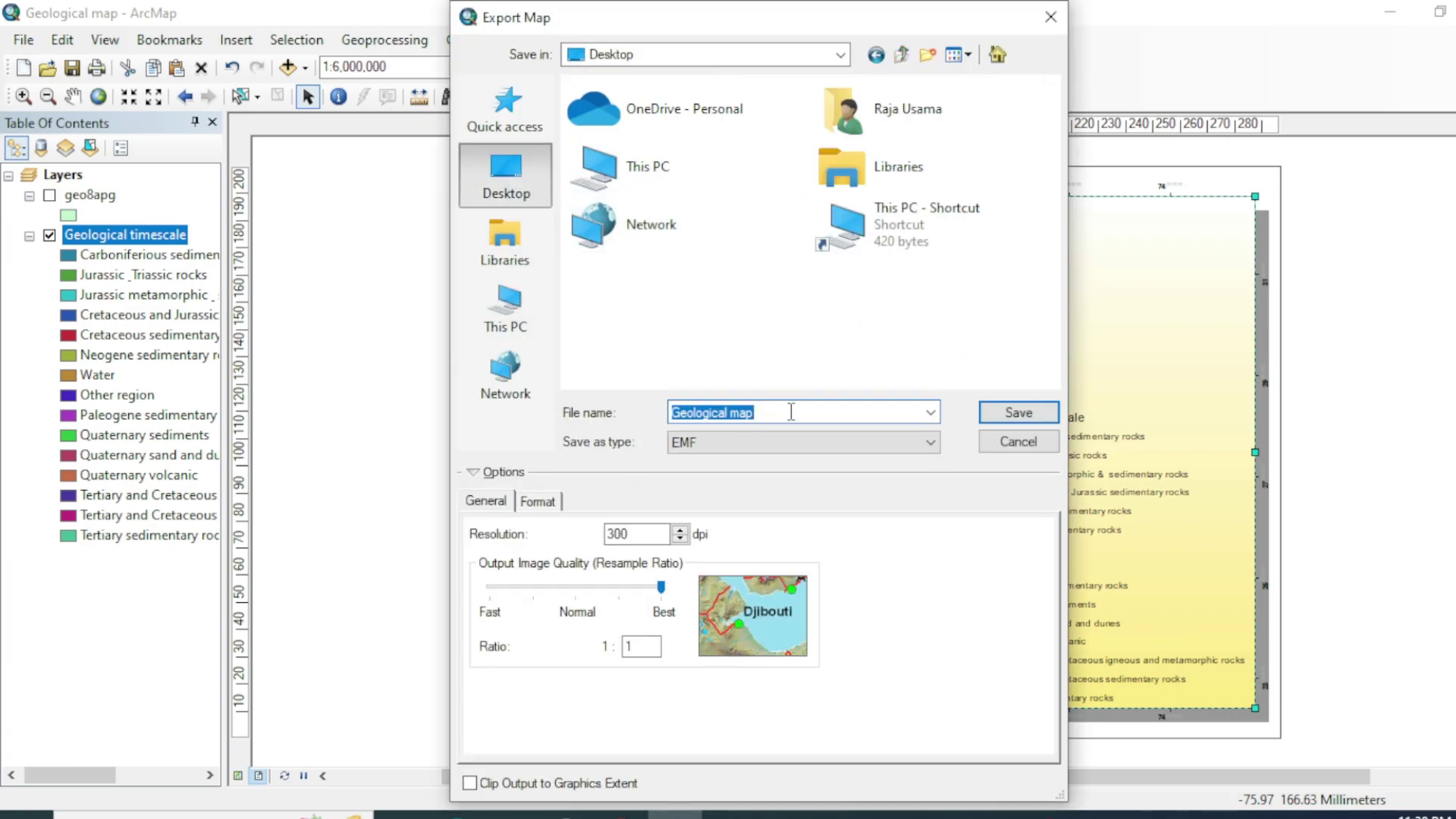
{"action": "left_click", "coordinate": [1054, 438]}
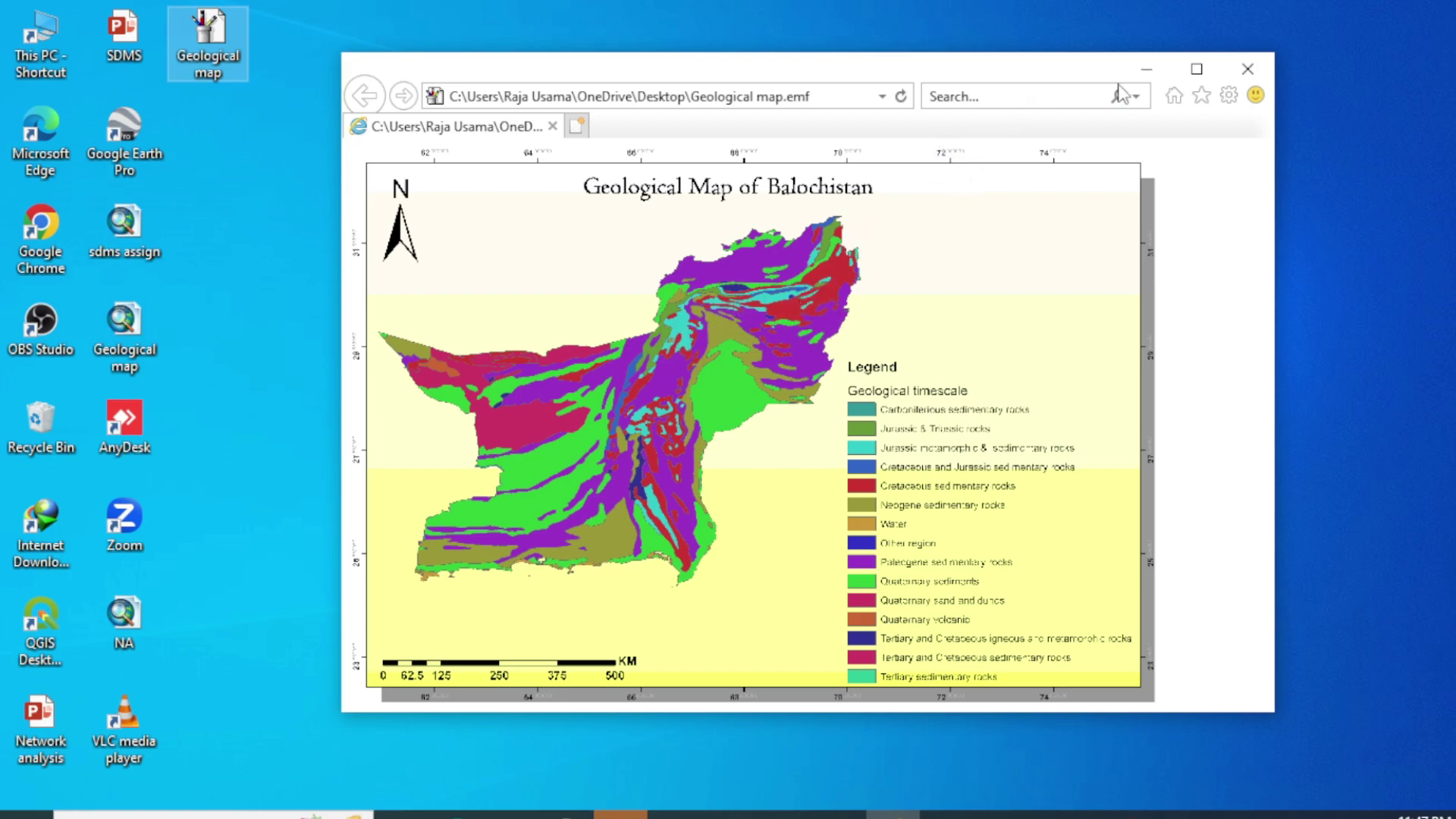
- Minimise the Internet Explorer preview of Geological map.emf and return to ArcMap
{"action": "left_click", "coordinate": [1146, 69]}
{"action": "left_click", "coordinate": [675, 814]}
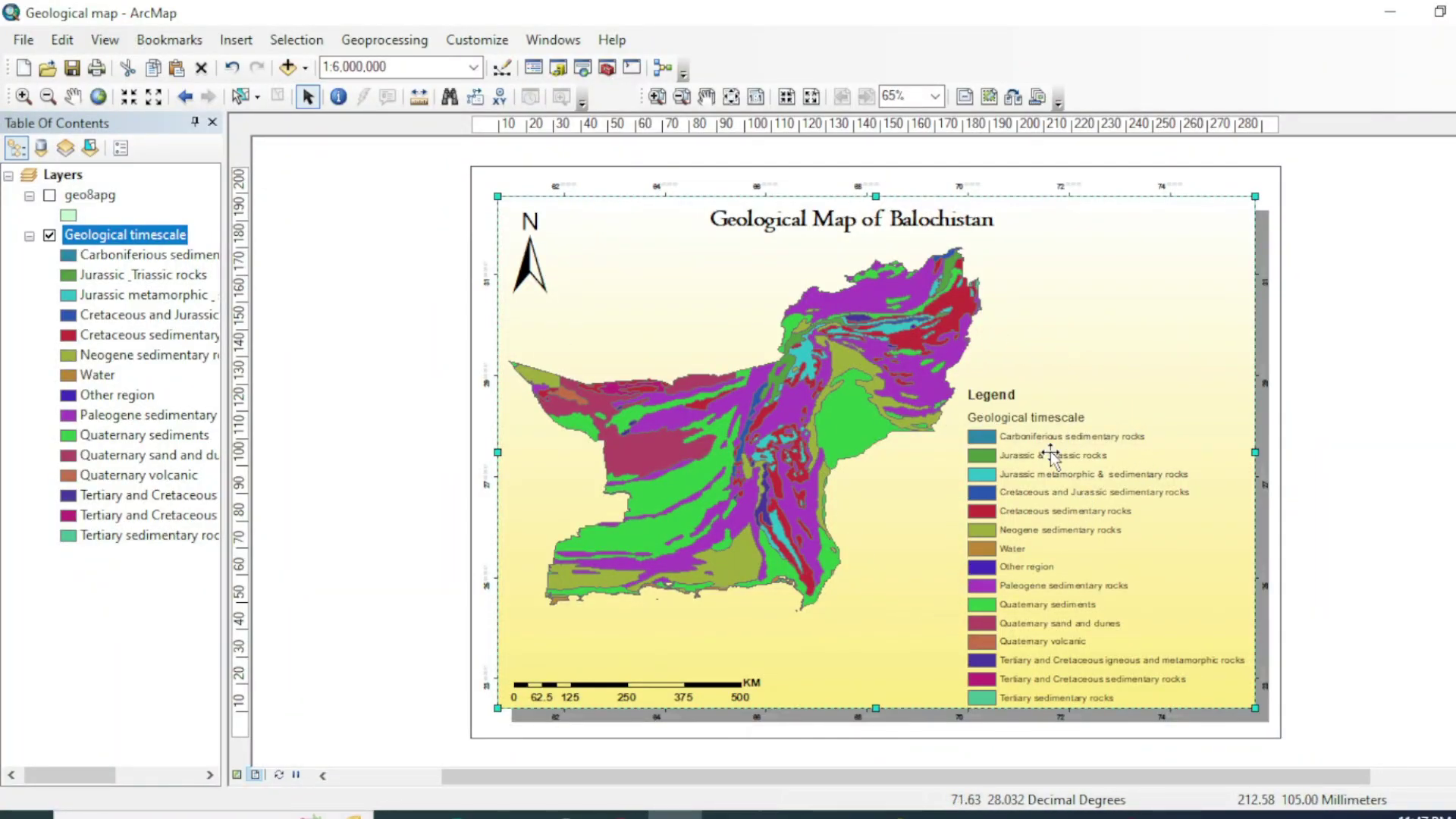
- Drag the legend slightly to the right, then deselect it
{"action": "left_click", "coordinate": [1033, 523]}
{"action": "left_click_drag", "start_coordinate": [1033, 523], "coordinate": [1065, 546]}
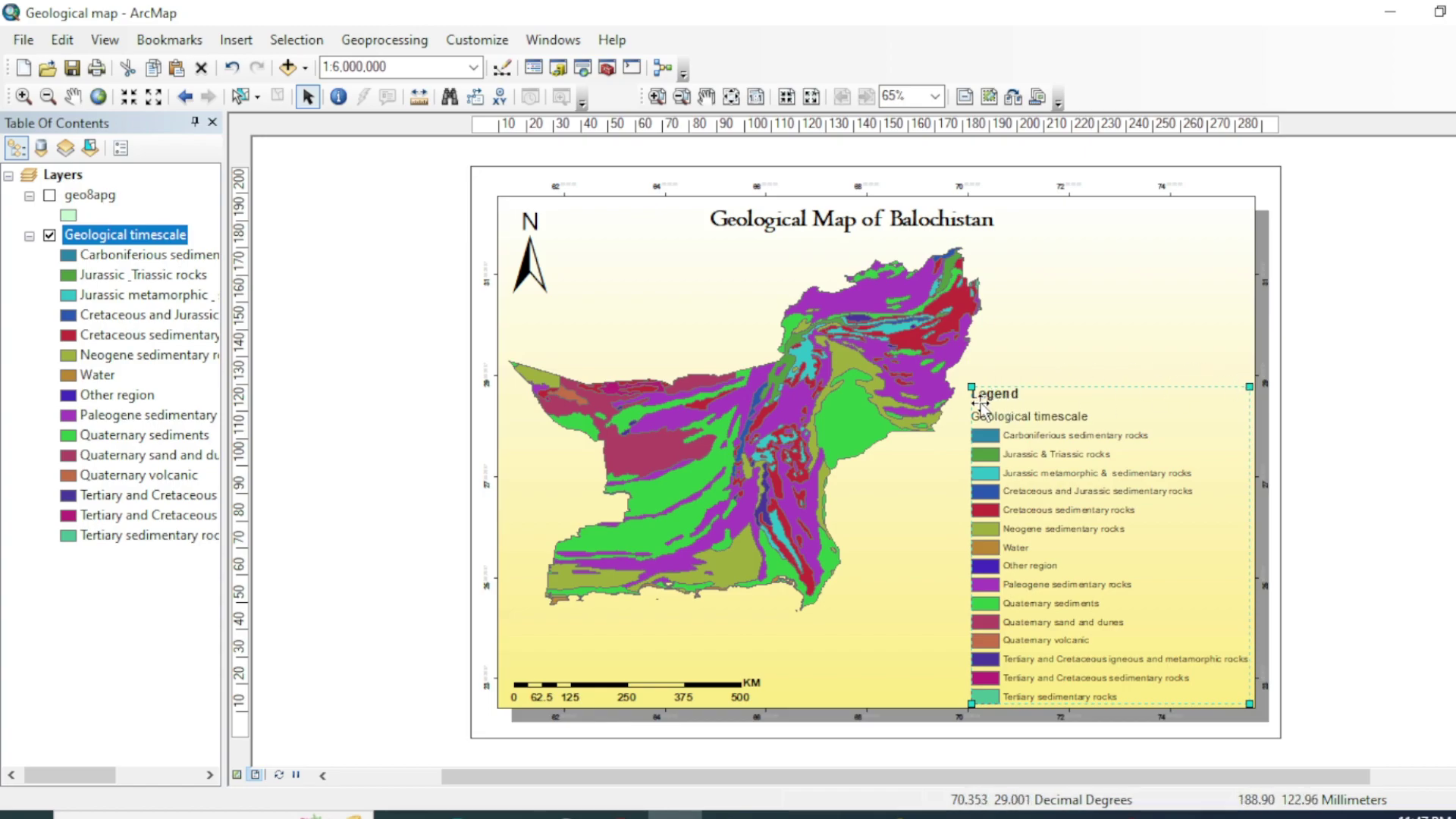
{"action": "left_click", "coordinate": [387, 322]}
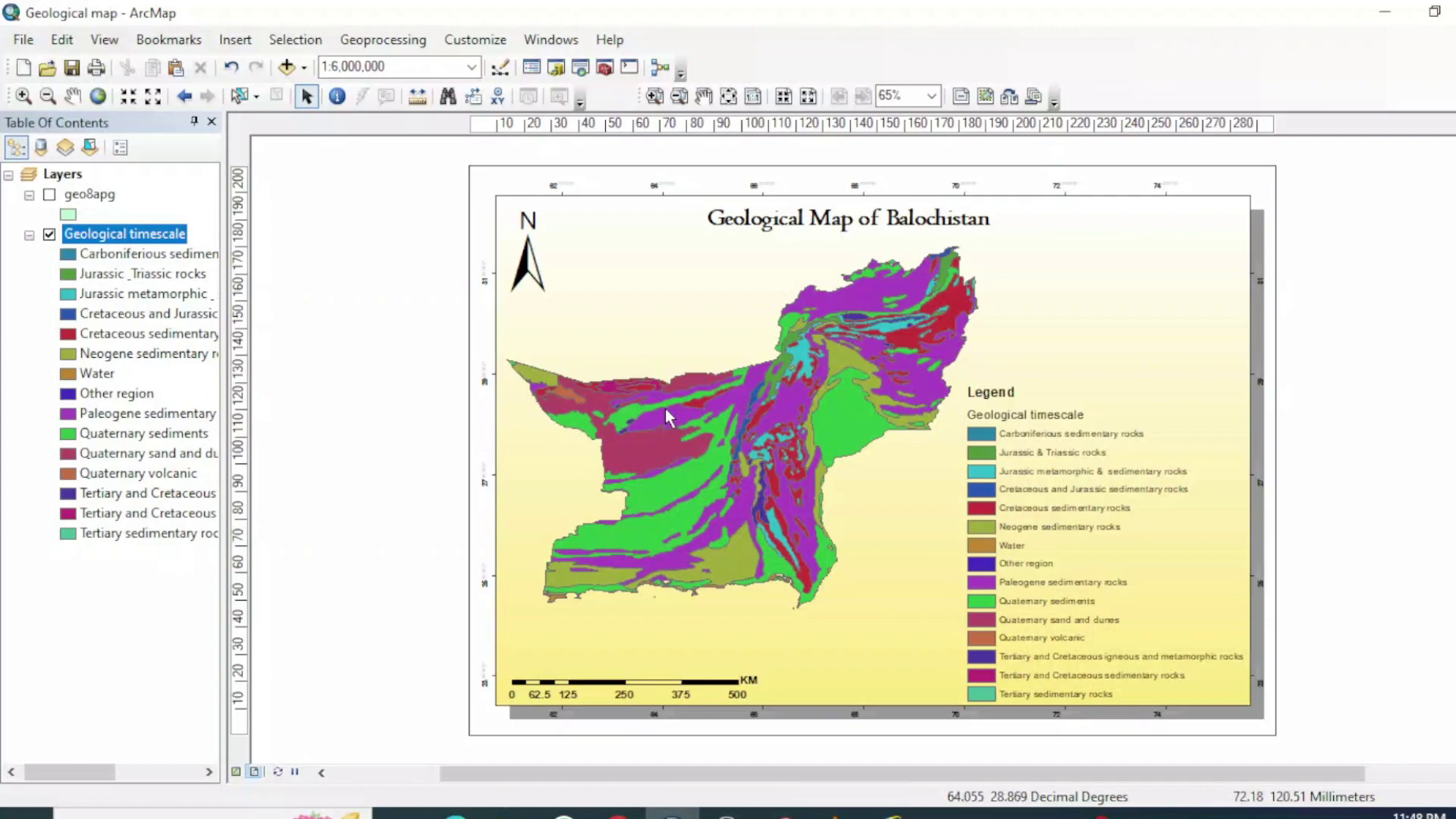